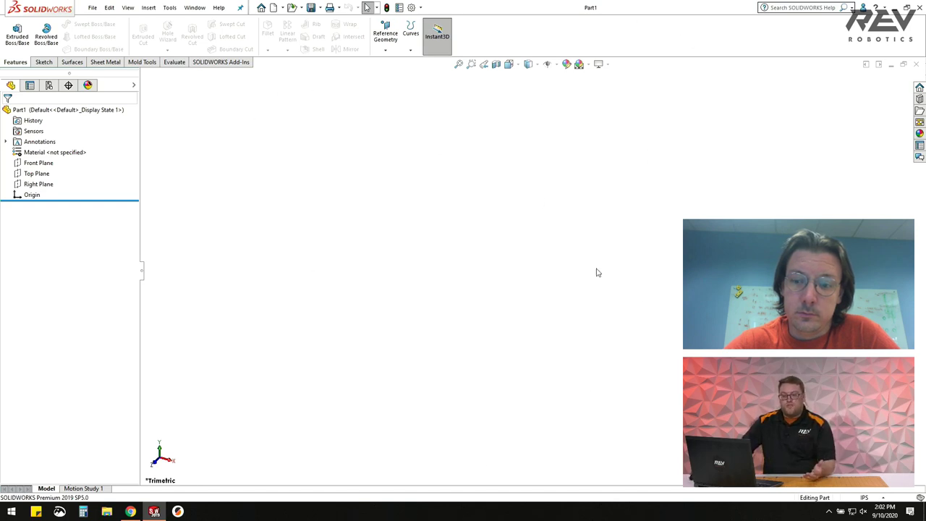
Narrow the feature tree pane and close the empty Part1 document.
drag(144, 273, 116, 273)
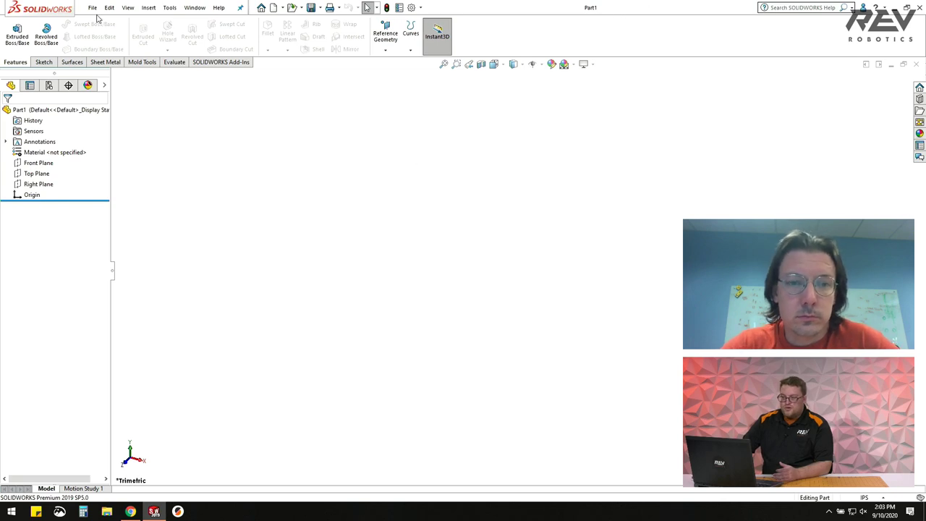
click(915, 66)
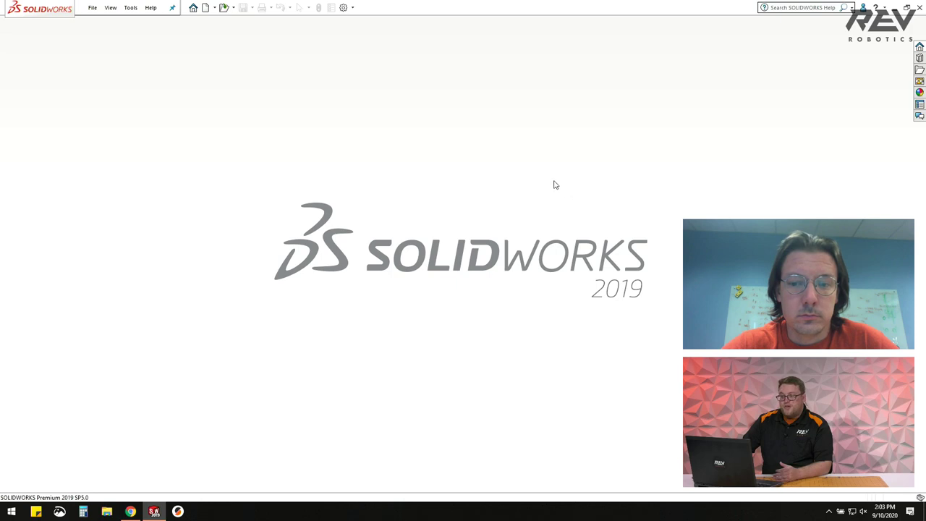
Create a new document from the Part template.
click(92, 8)
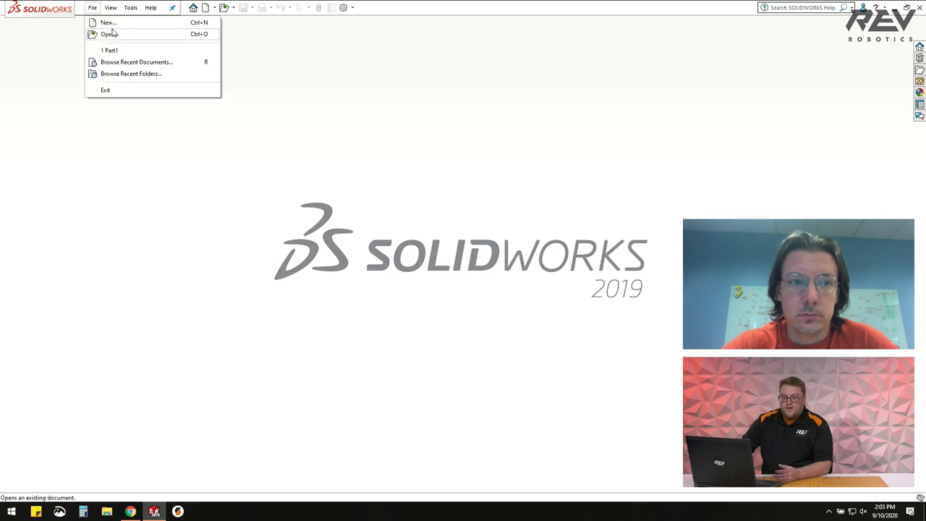
click(98, 23)
drag(116, 12, 266, 57)
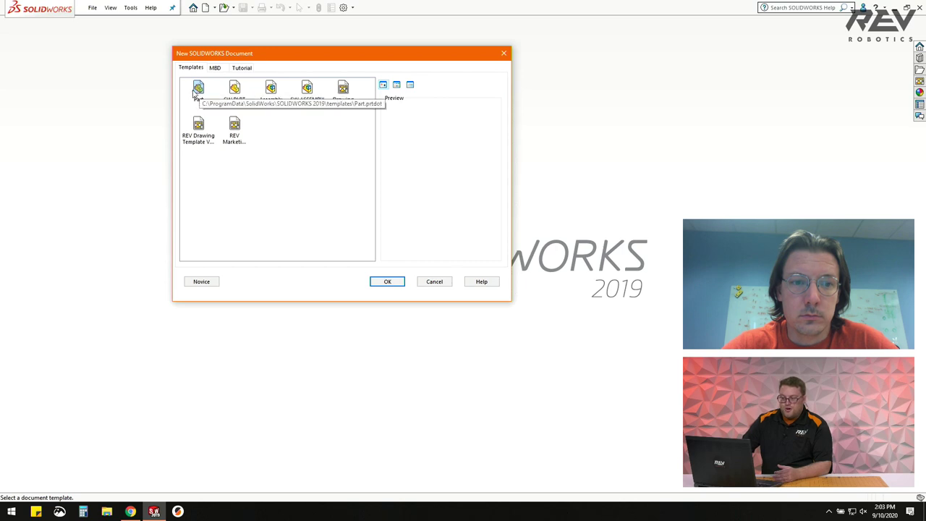
click(271, 89)
click(341, 92)
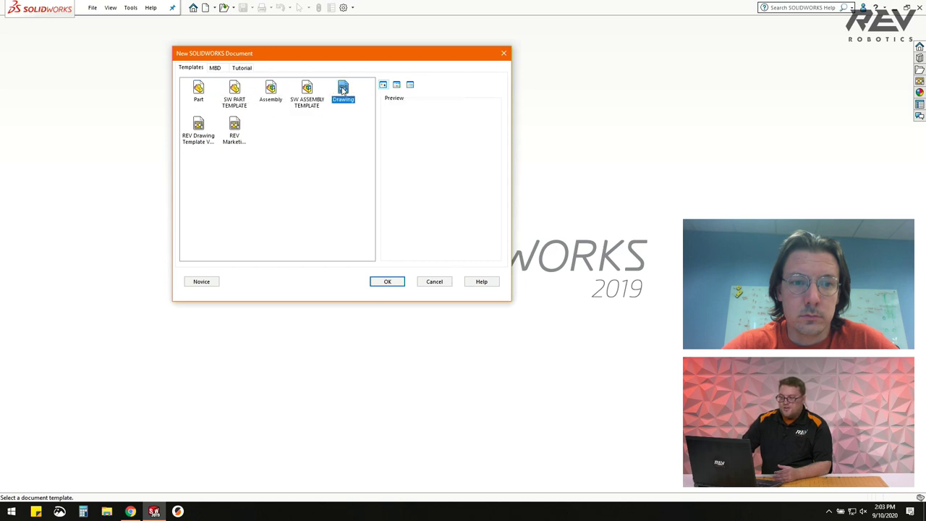
click(270, 89)
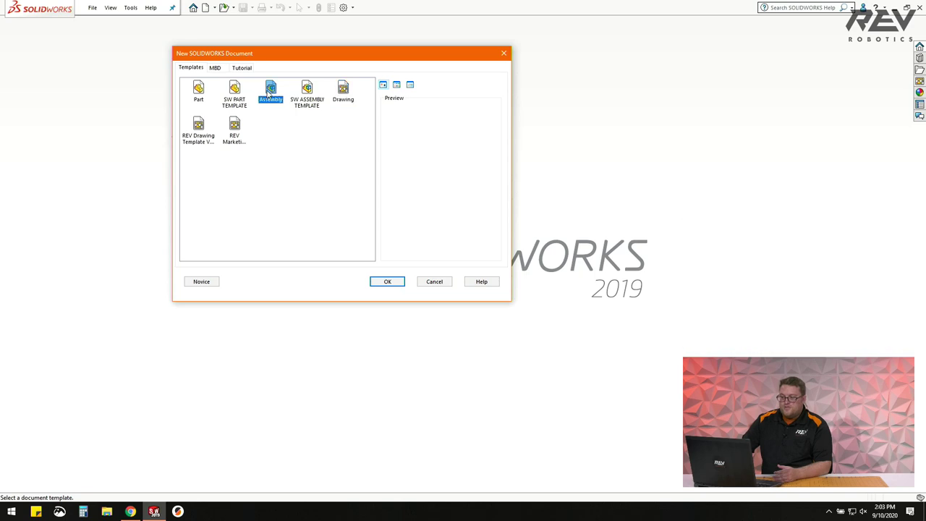
click(198, 89)
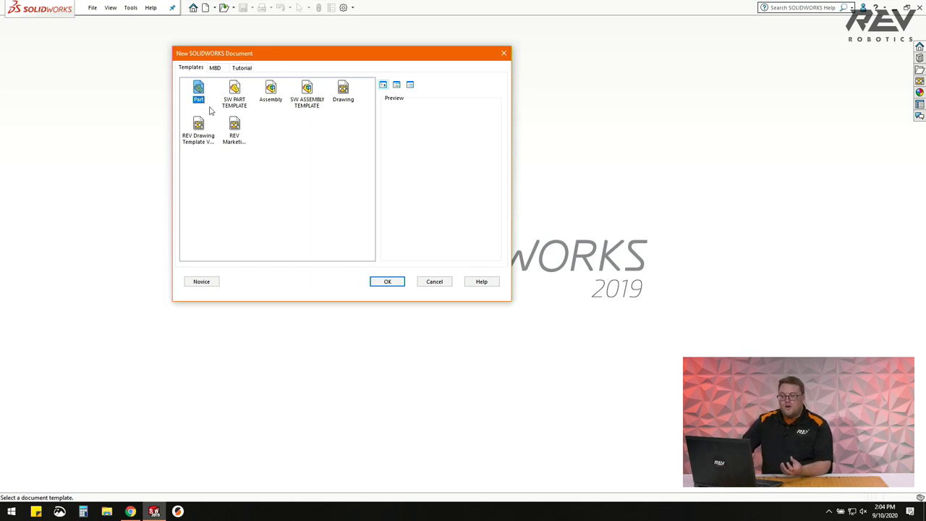
click(271, 88)
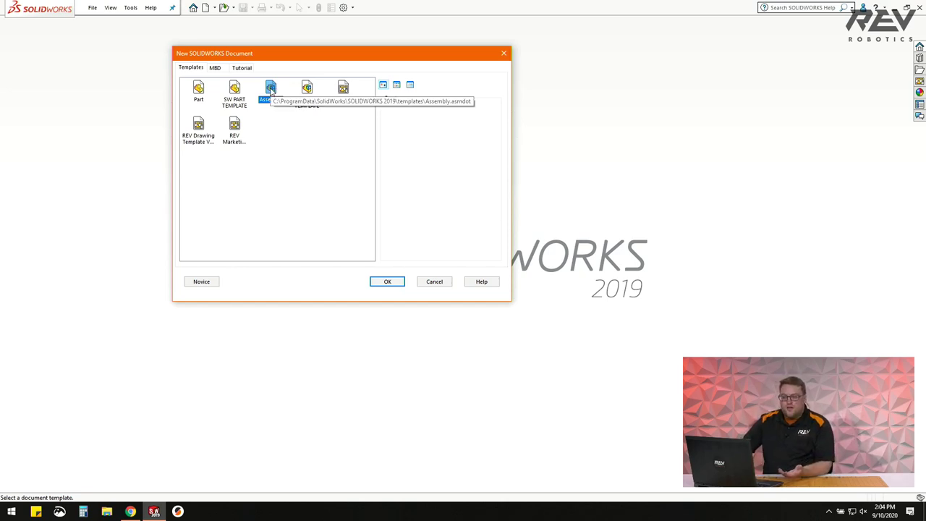
click(344, 90)
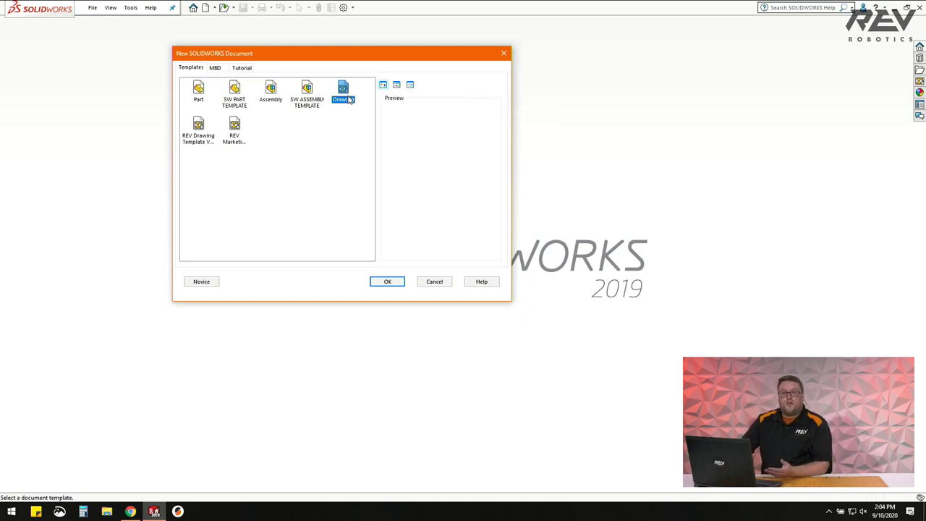
click(273, 90)
click(199, 89)
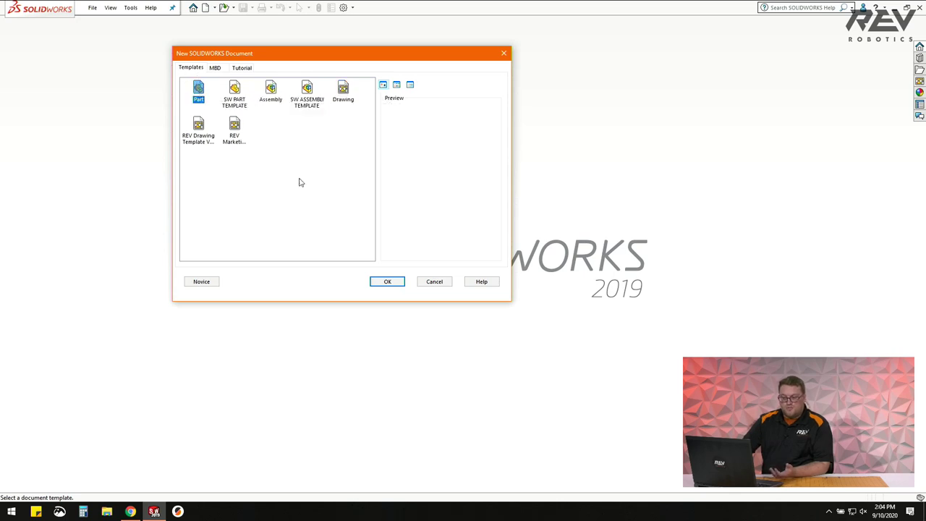
click(387, 281)
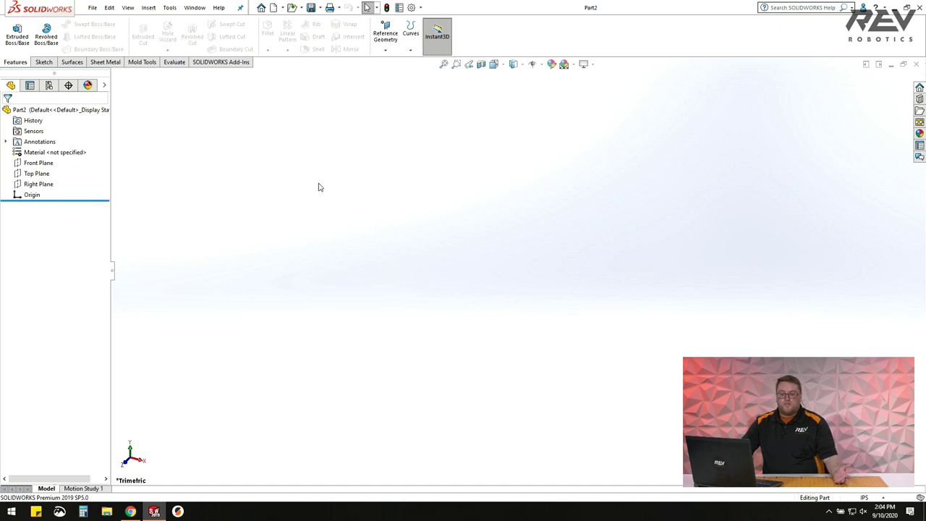
Narrow the feature tree pane slightly to widen the graphics area.
drag(112, 273, 101, 273)
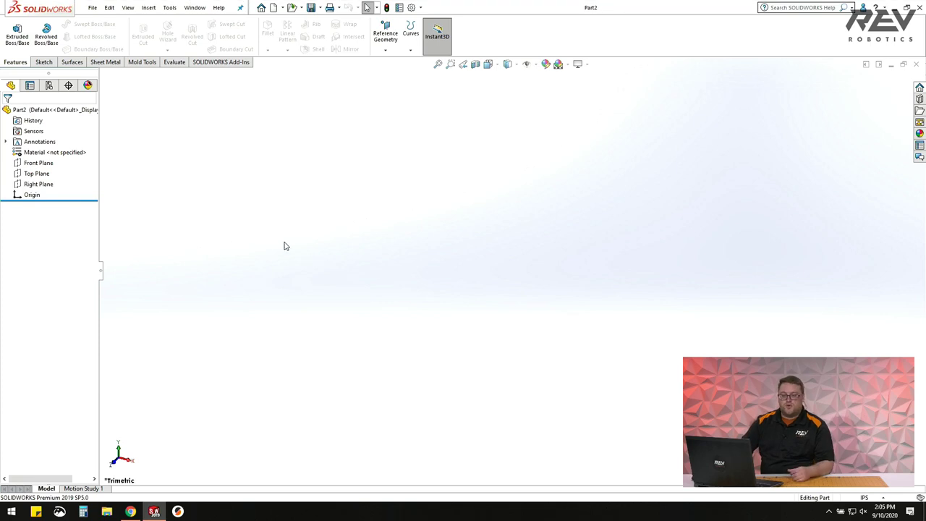
click(92, 8)
click(93, 7)
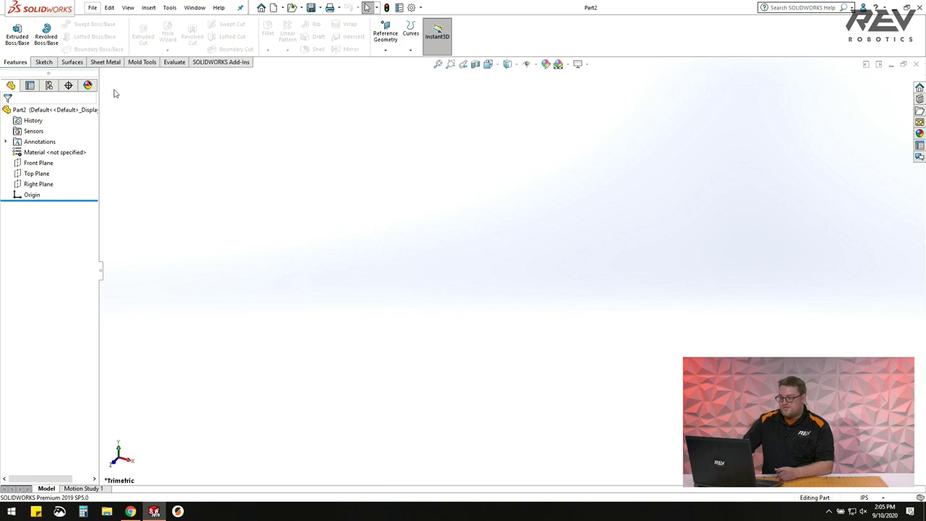
Start a new sketch on the Front Plane.
click(45, 63)
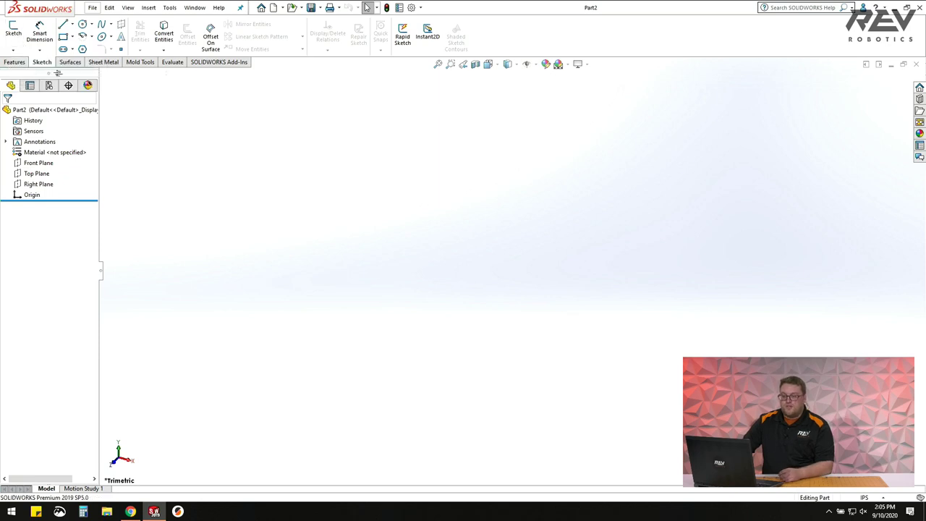
click(13, 31)
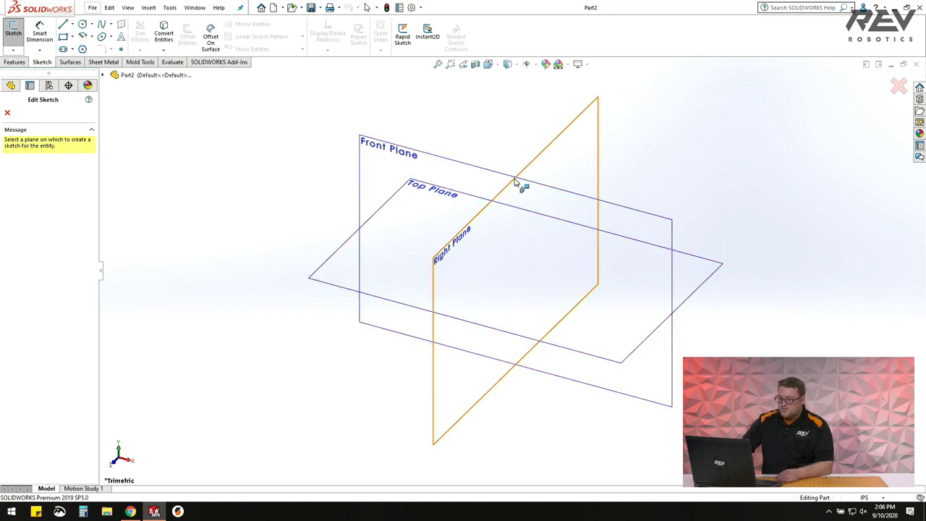
click(380, 148)
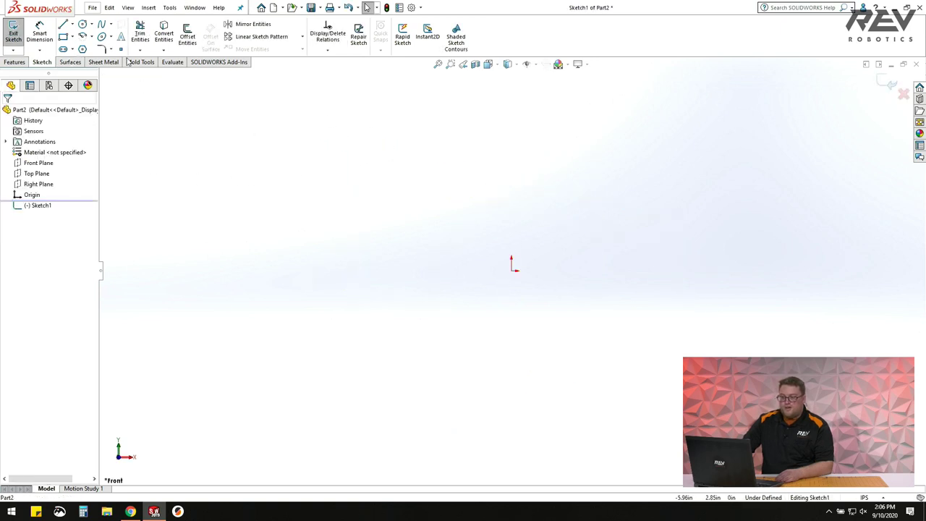
Sketch an open chain of four connected lines, mostly above and to the left of the origin.
click(64, 25)
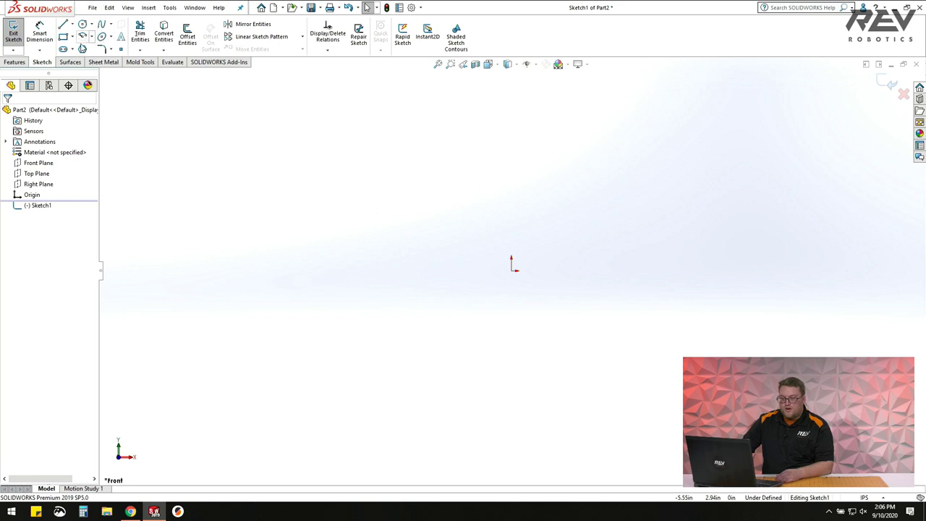
click(63, 24)
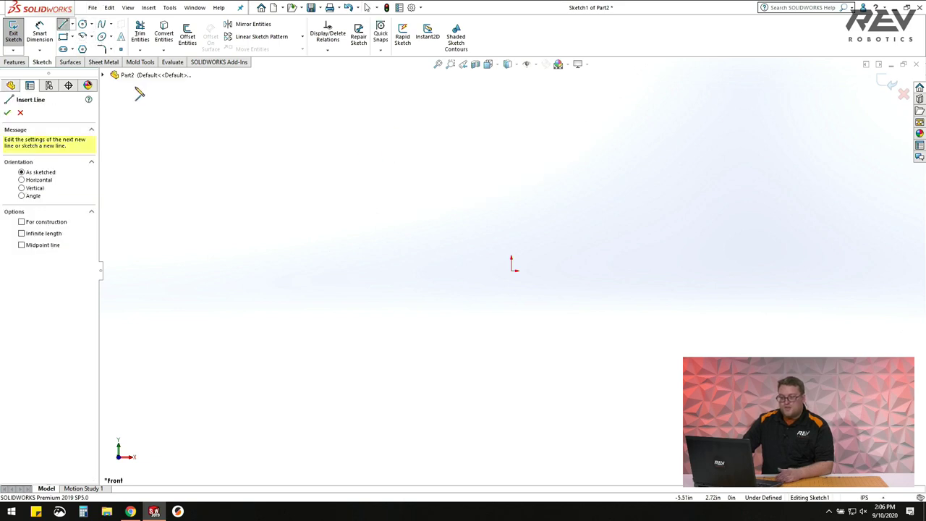
click(291, 149)
click(353, 261)
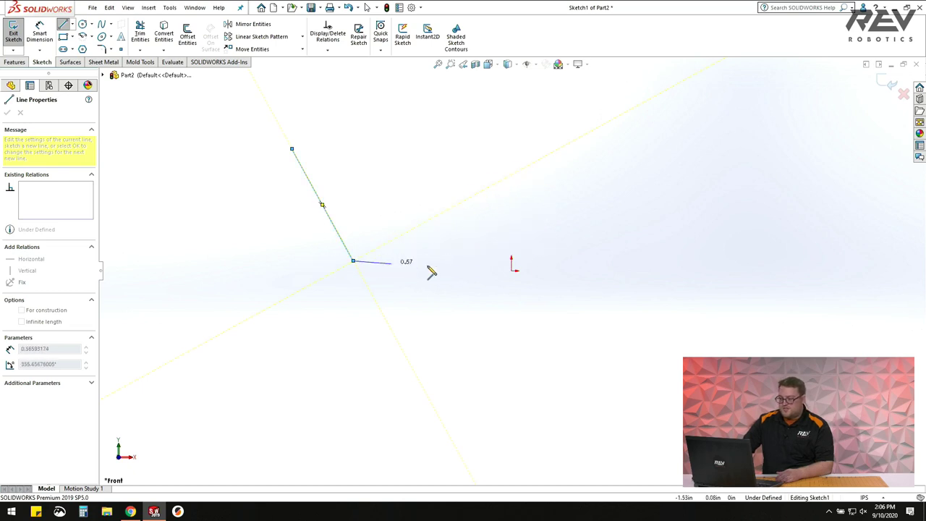
click(498, 243)
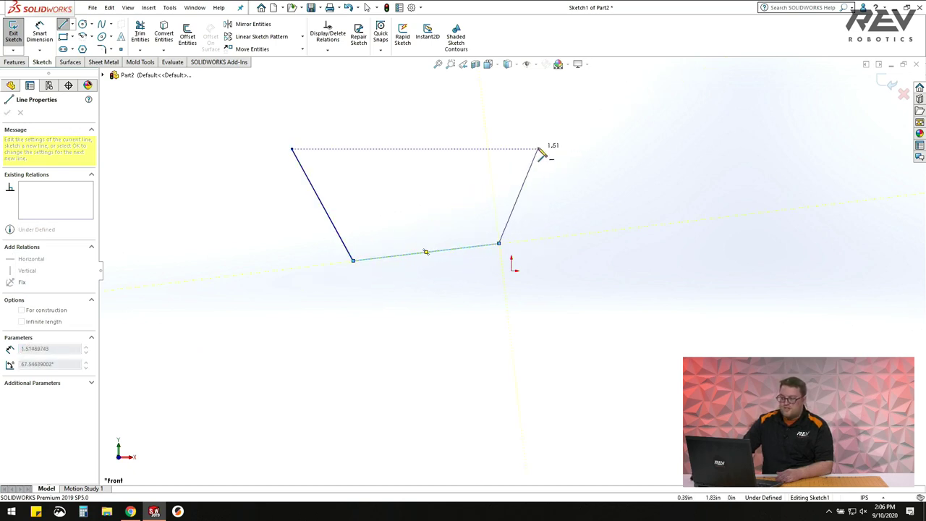
click(545, 149)
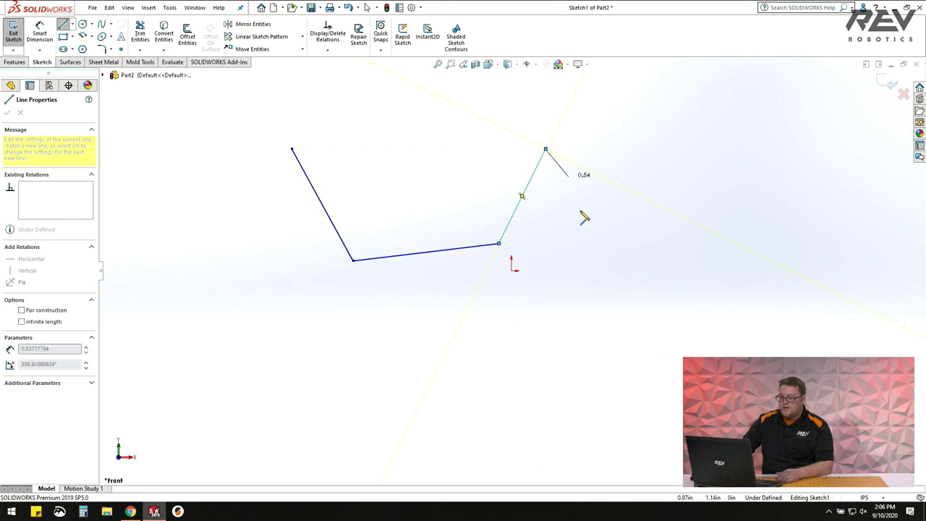
double_click(442, 168)
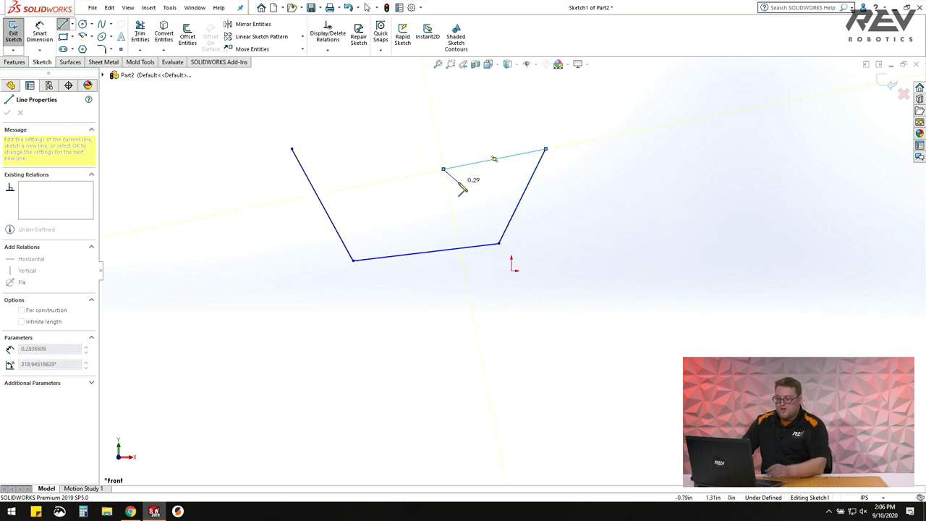
key(Escape)
Sketch a center-point circle between the chain's two open upper ends.
key(c)
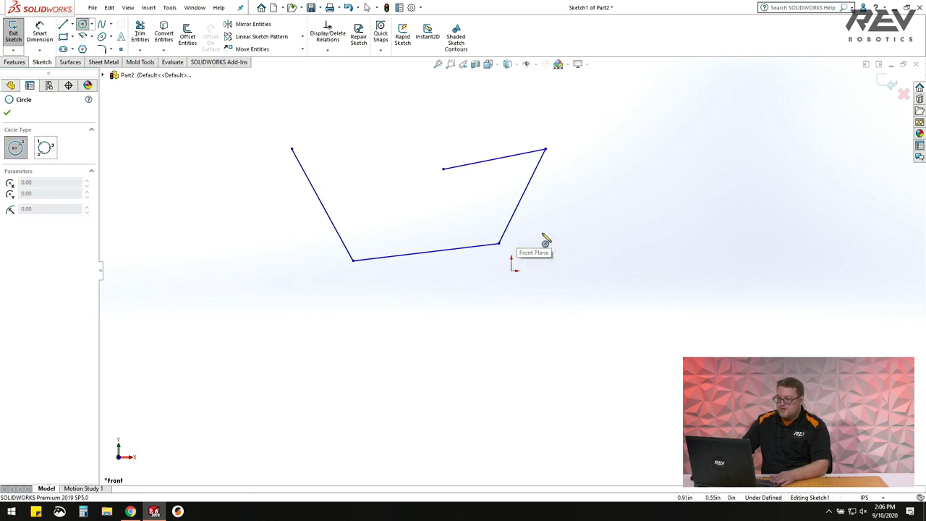
click(389, 168)
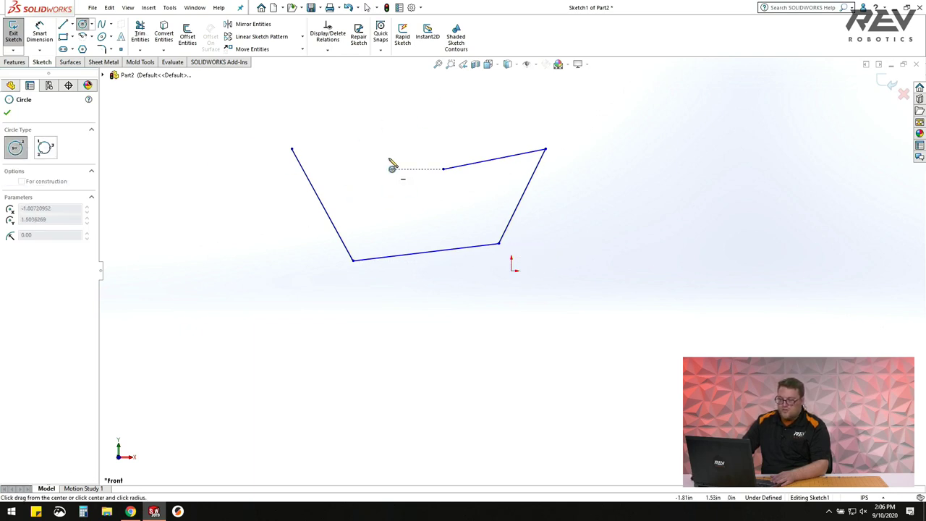
click(395, 138)
key(Escape)
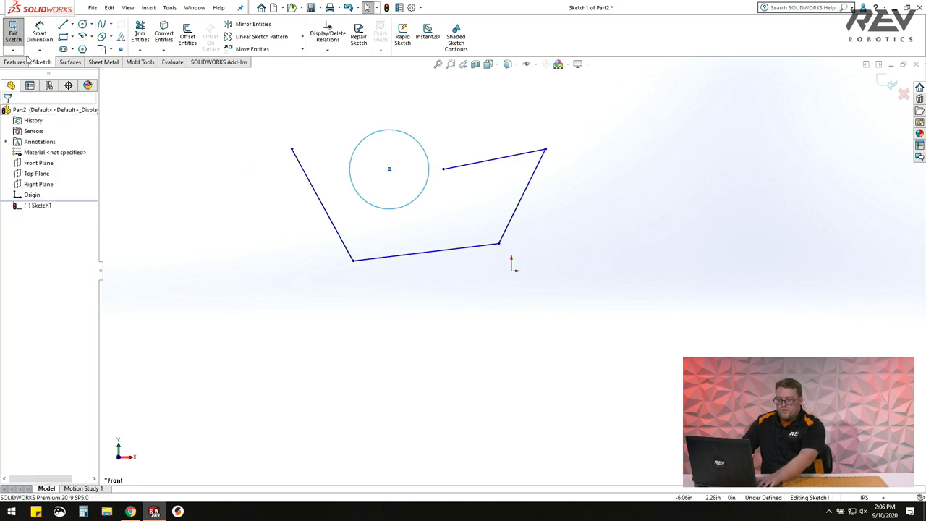
Sketch a three-point perimeter circle with a radius of about 1.09 in to the right of the origin.
click(82, 24)
click(45, 148)
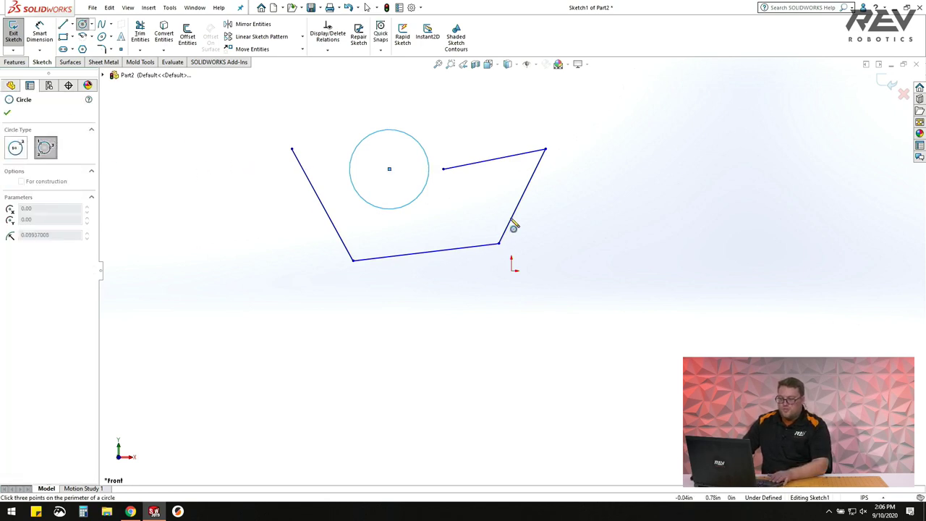
click(586, 207)
click(568, 301)
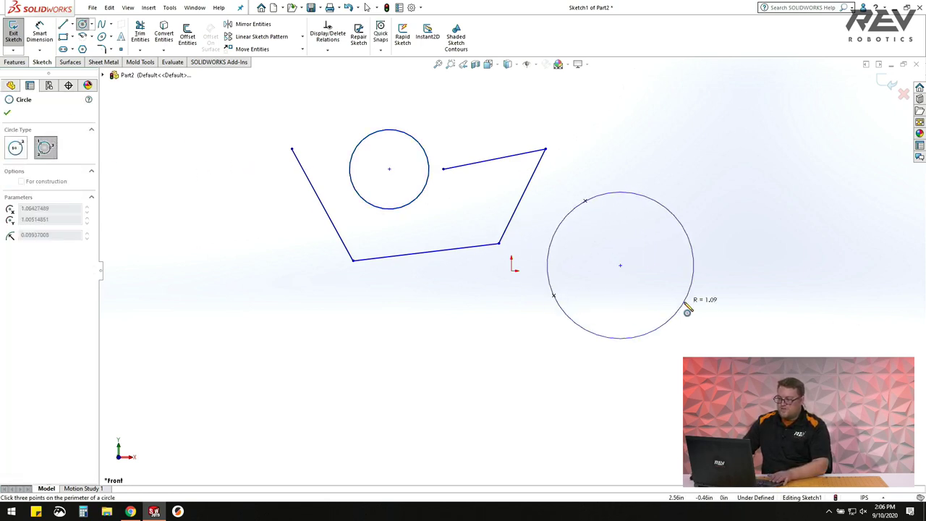
click(688, 305)
key(Escape)
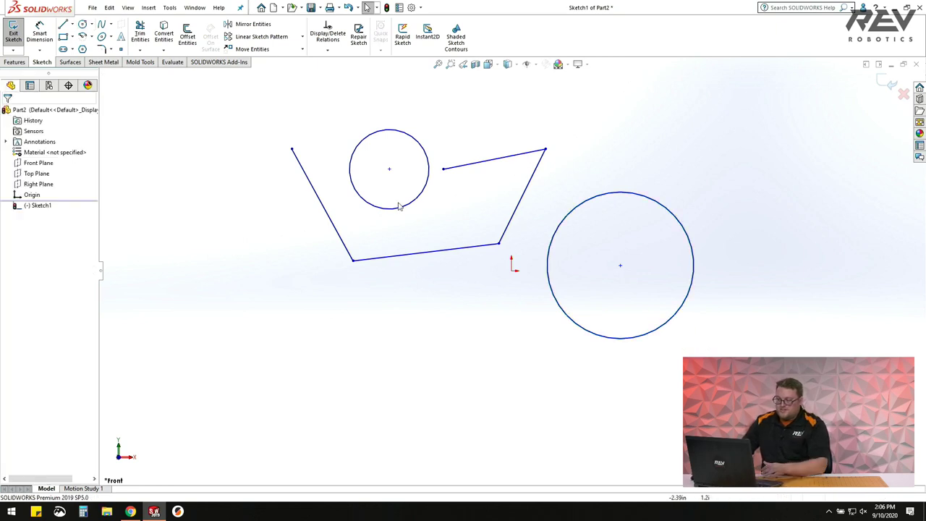
Delete all four lines and both circles from the sketch.
mouse_move(764, 330)
mouse_down()
mouse_move(222, 128)
mouse_move(611, 345)
mouse_up()
key(Escape)
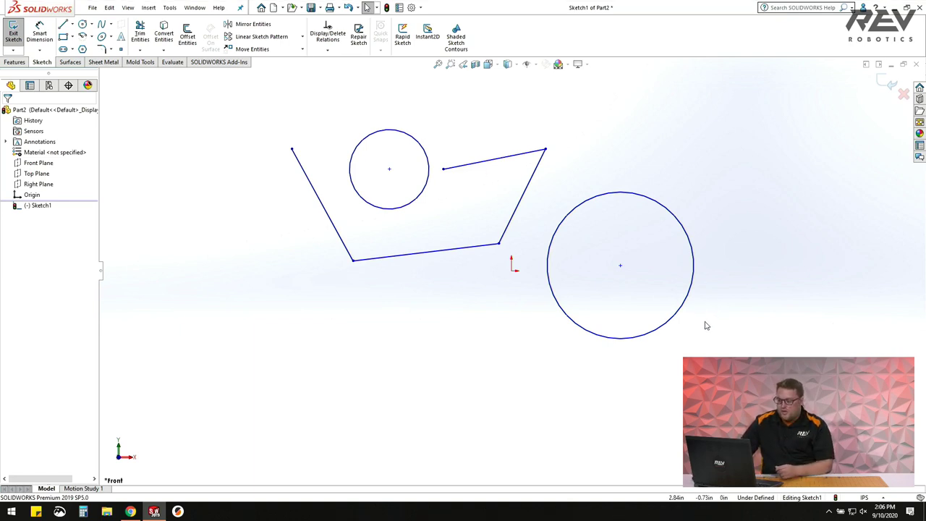
mouse_move(719, 364)
mouse_down()
mouse_move(545, 245)
mouse_move(362, 165)
mouse_move(723, 371)
mouse_move(502, 229)
mouse_move(322, 153)
mouse_move(316, 137)
mouse_move(297, 216)
mouse_move(311, 138)
mouse_up()
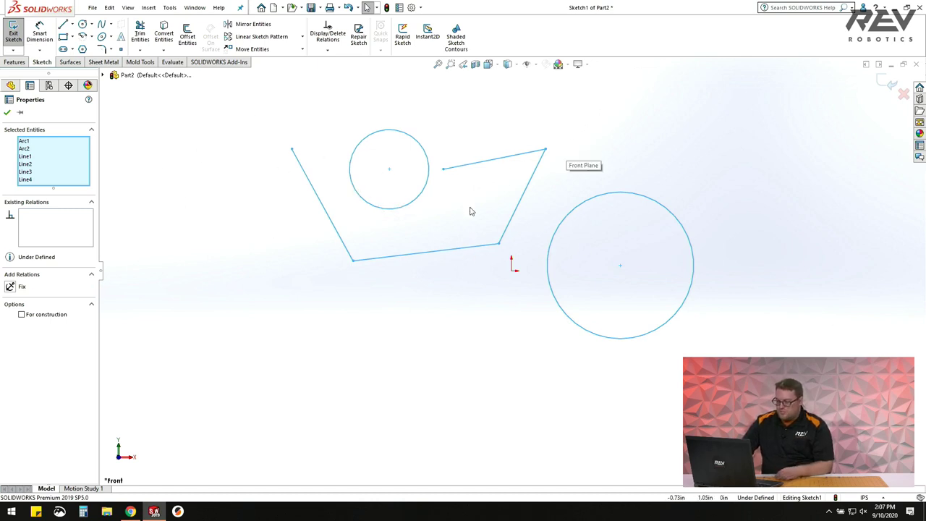
key(Delete)
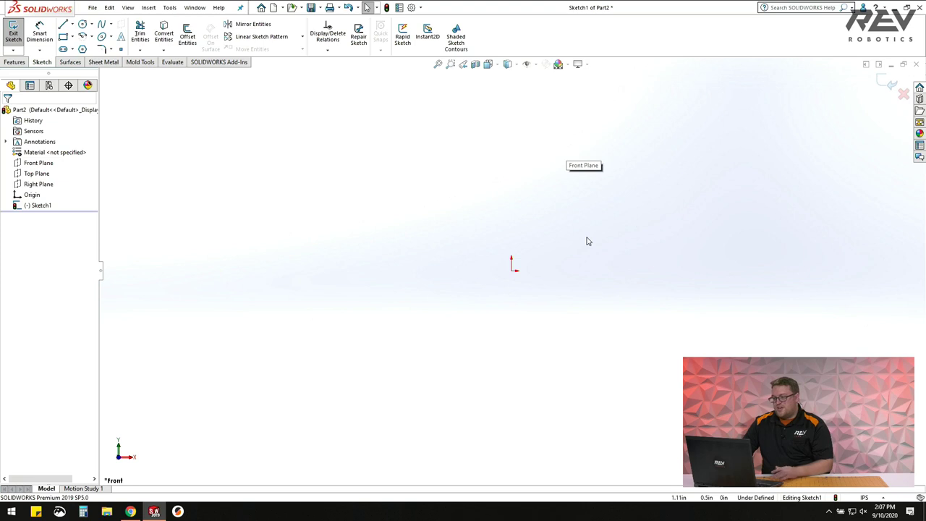
Sketch a center rectangle about 2.48 by 2.47 in, centered on the origin.
scroll(587, 238, down, 1)
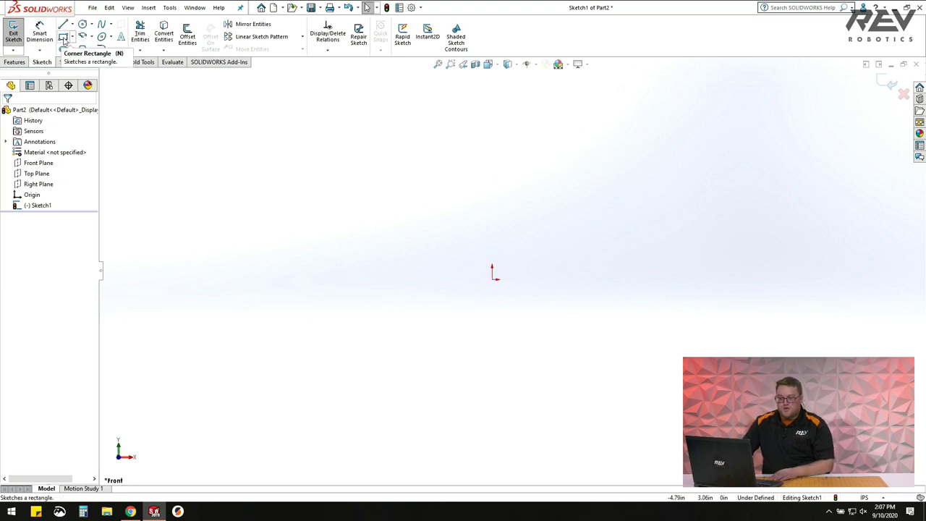
click(64, 37)
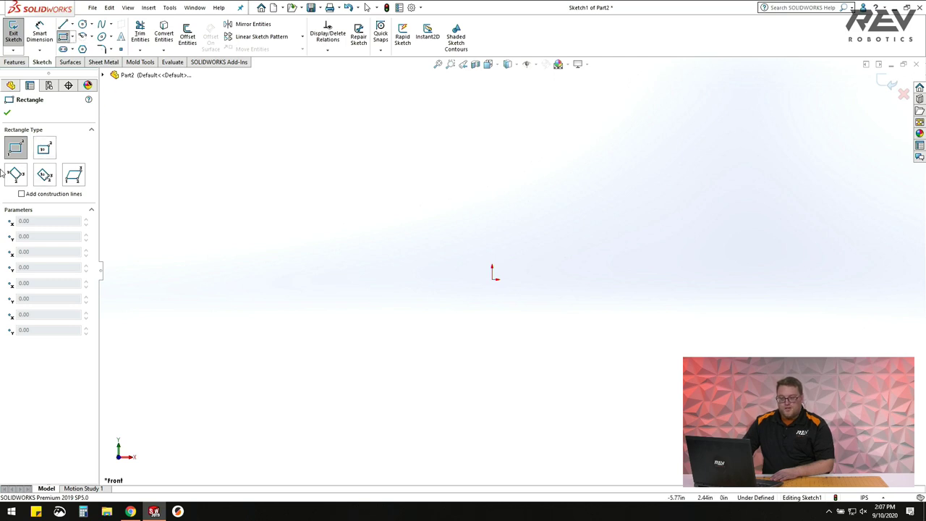
click(45, 151)
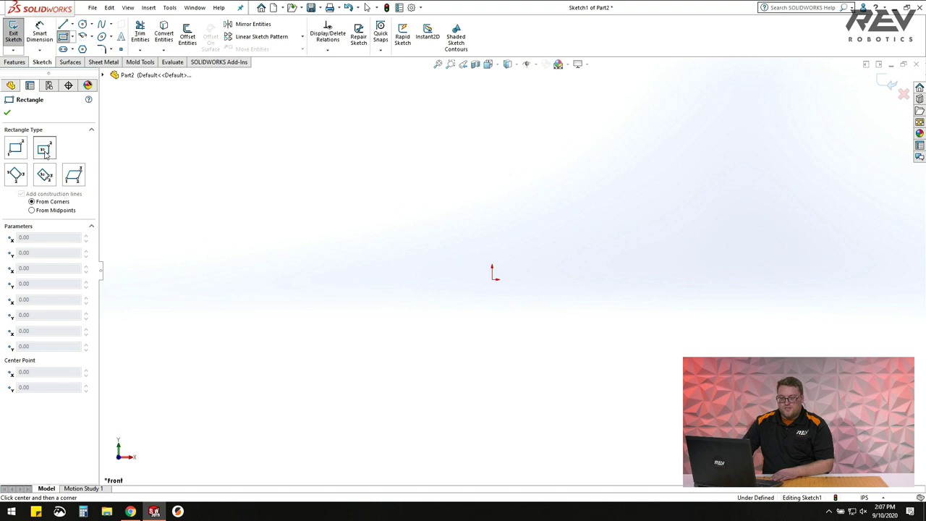
click(492, 279)
click(408, 195)
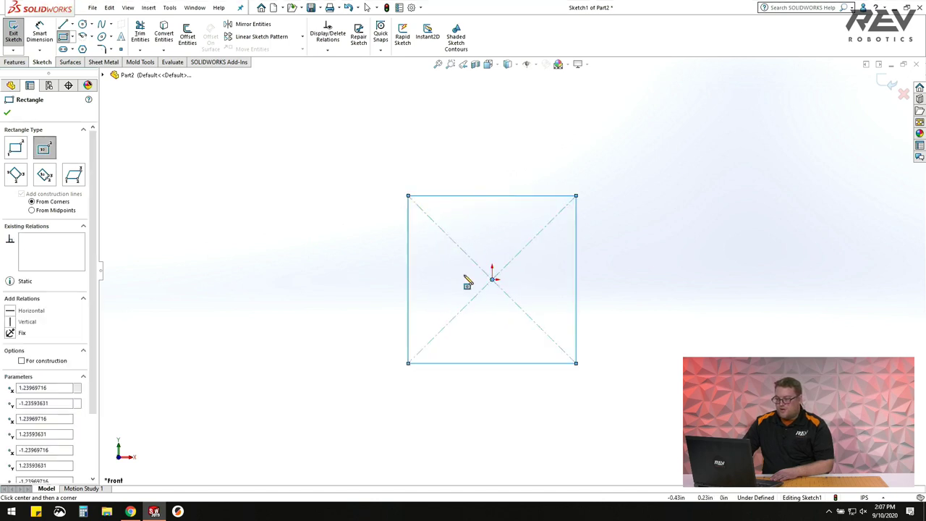
Enlarge the center rectangle to about 3.16 in wide by pulling its upper-left corner outward.
key(Escape)
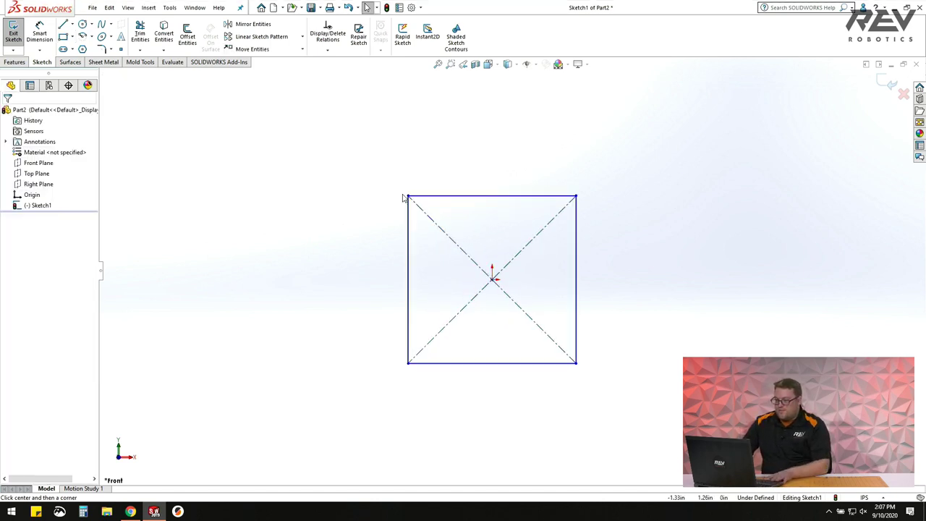
drag(408, 195, 384, 166)
click(311, 200)
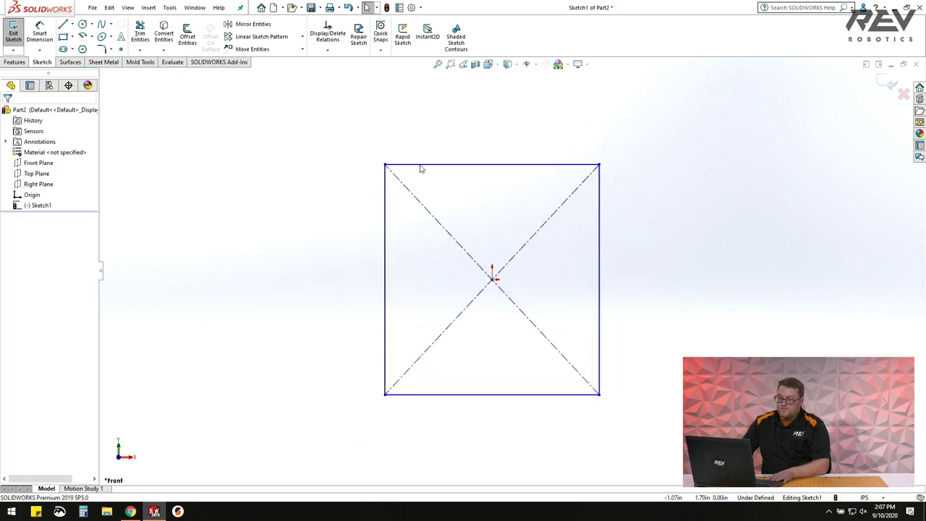
Add an Equal relation between the rectangle's top edge and left edge.
click(423, 166)
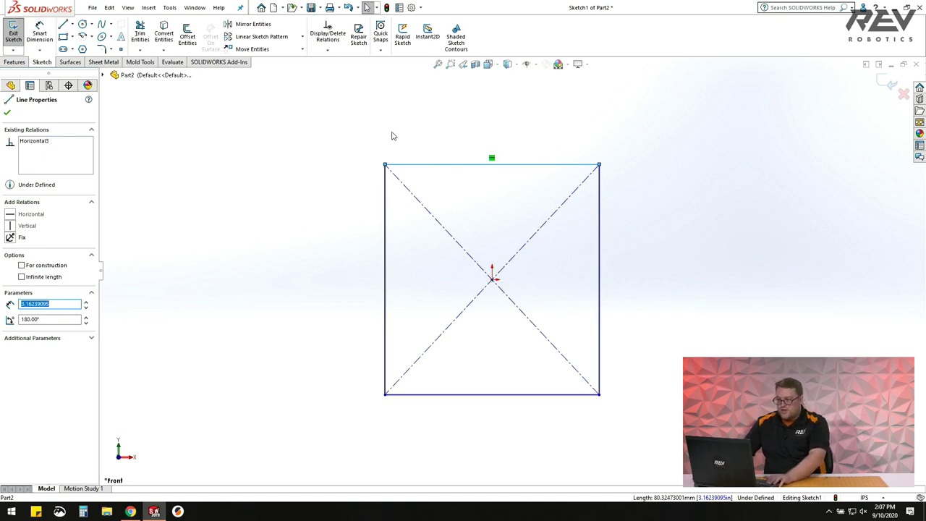
ctrl+click(385, 200)
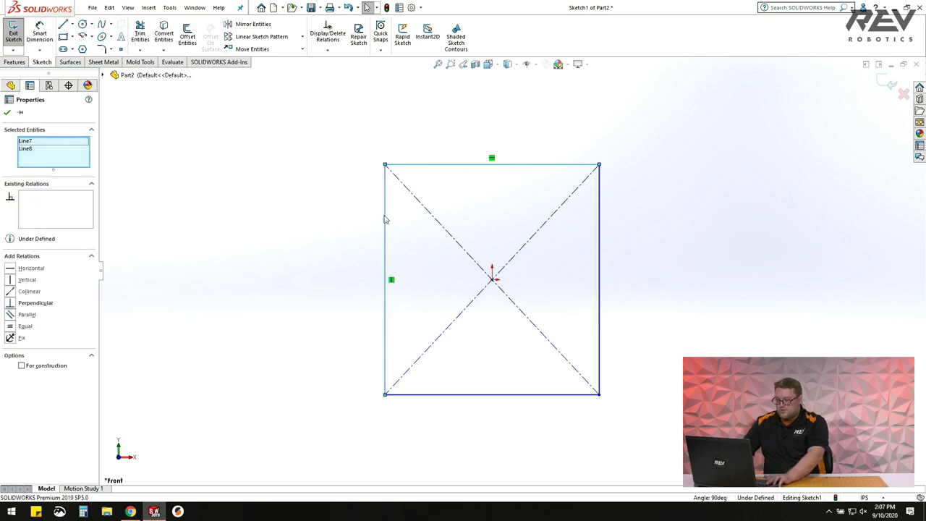
mouse_move(388, 174)
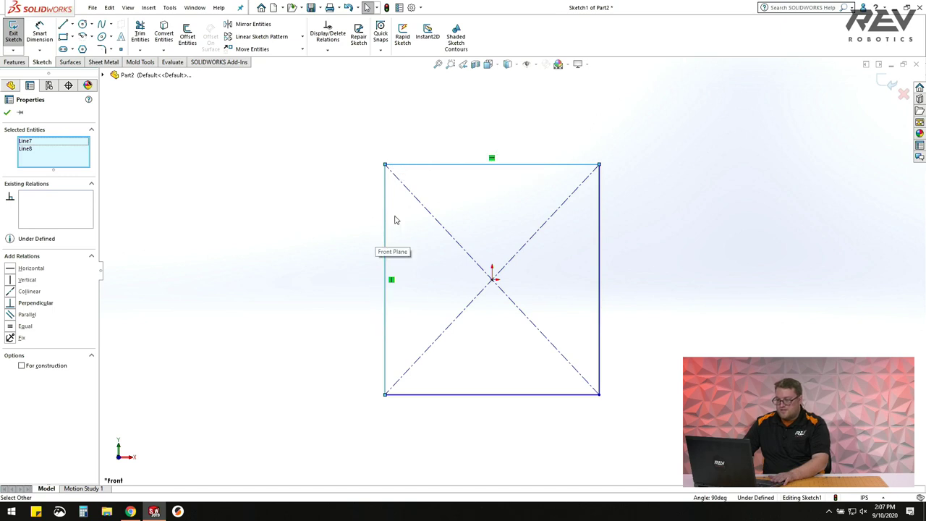
click(11, 327)
click(131, 275)
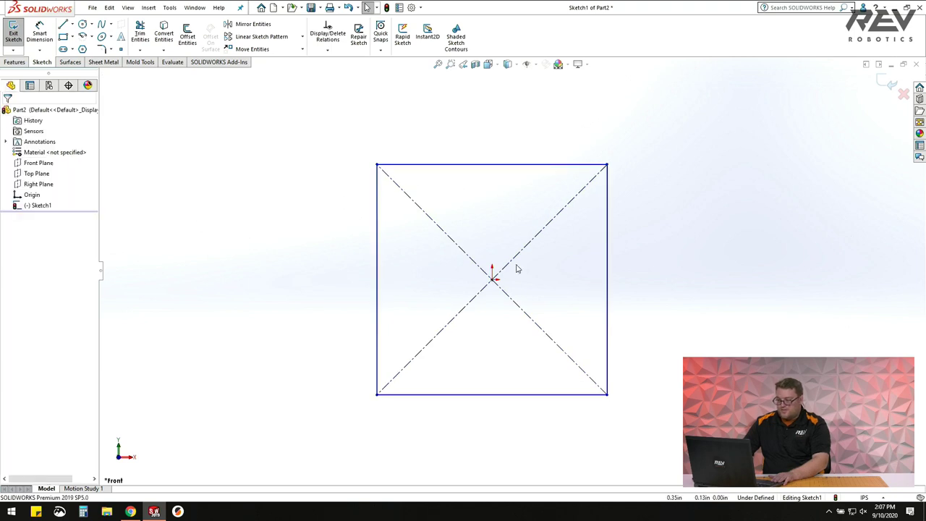
Shrink the square to about 2.85 in per side from its upper-left corner and review the top edge's relations.
drag(382, 169, 395, 184)
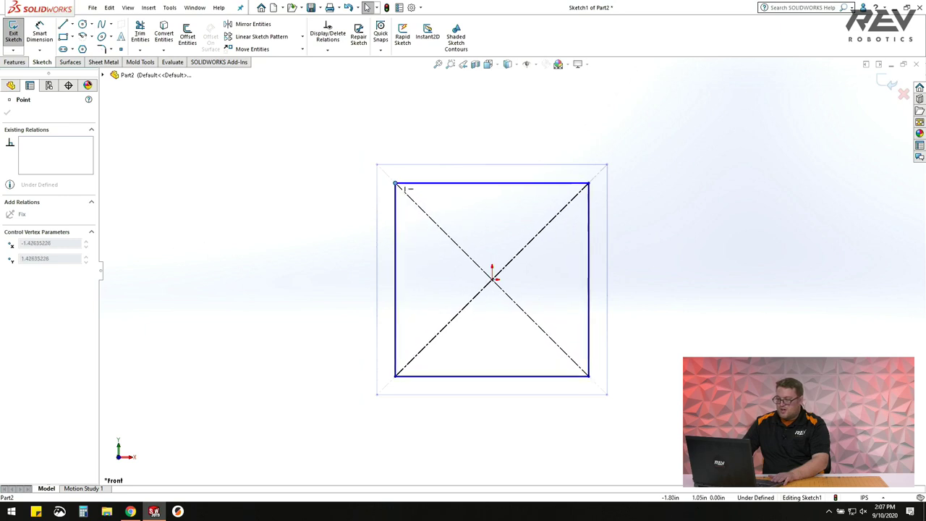
click(325, 211)
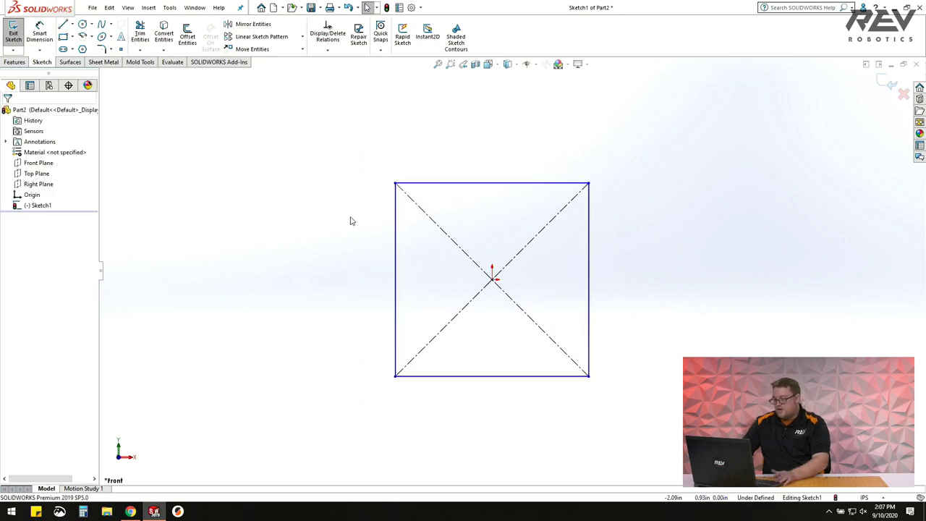
click(440, 184)
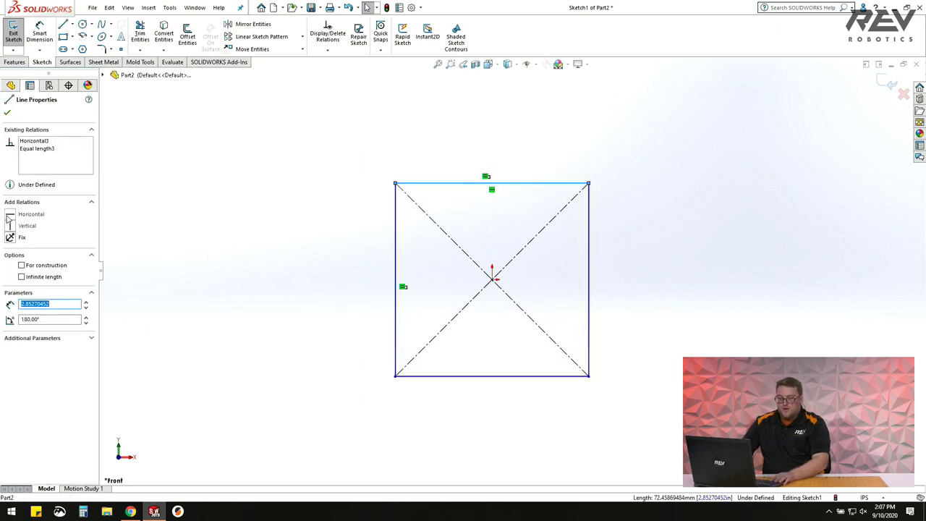
click(221, 207)
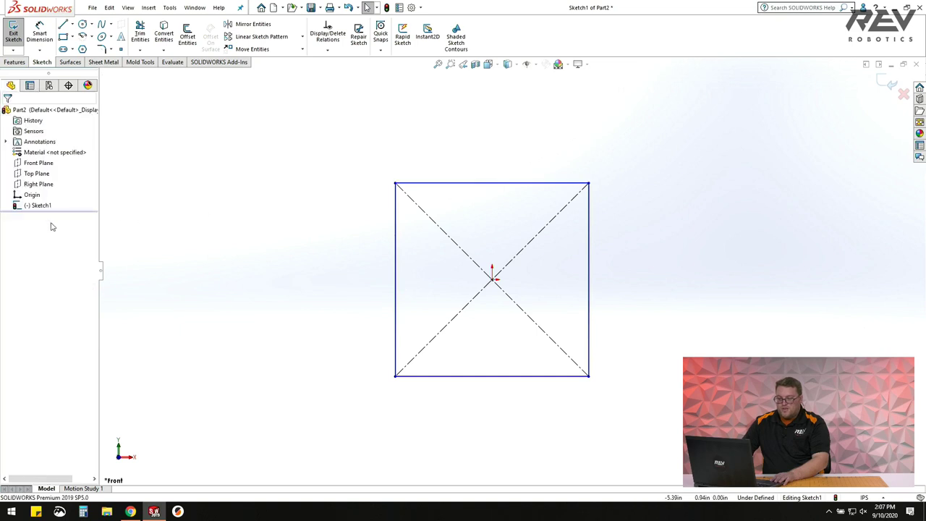
click(462, 184)
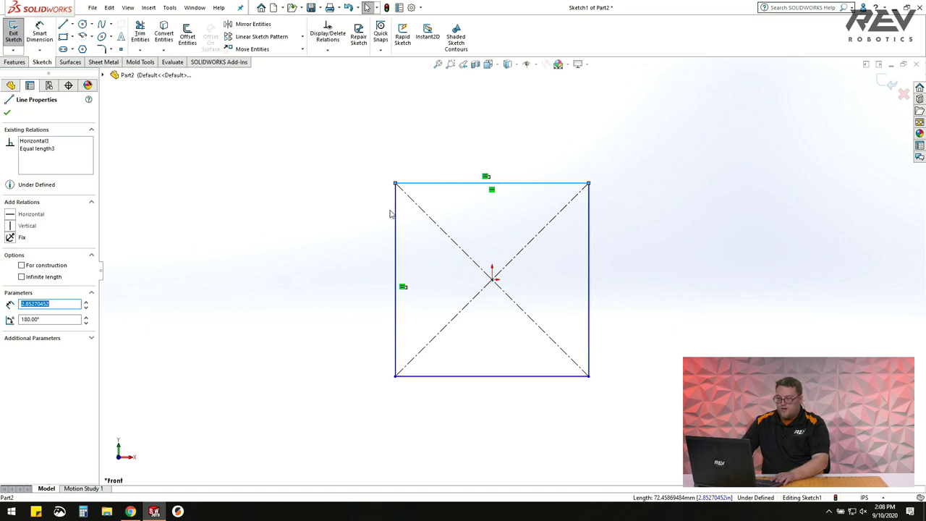
click(396, 159)
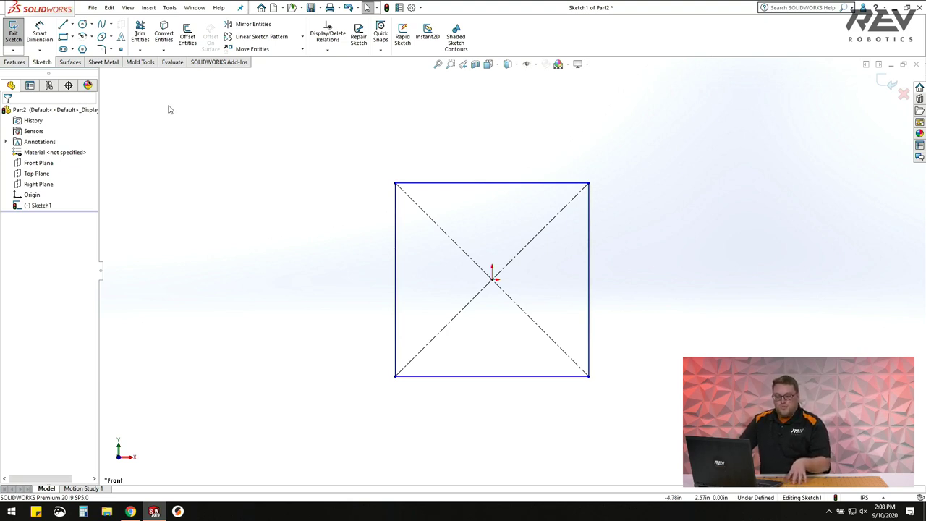
Dimension the square's top edge with Smart Dimension and set its length to 15 mm.
click(40, 35)
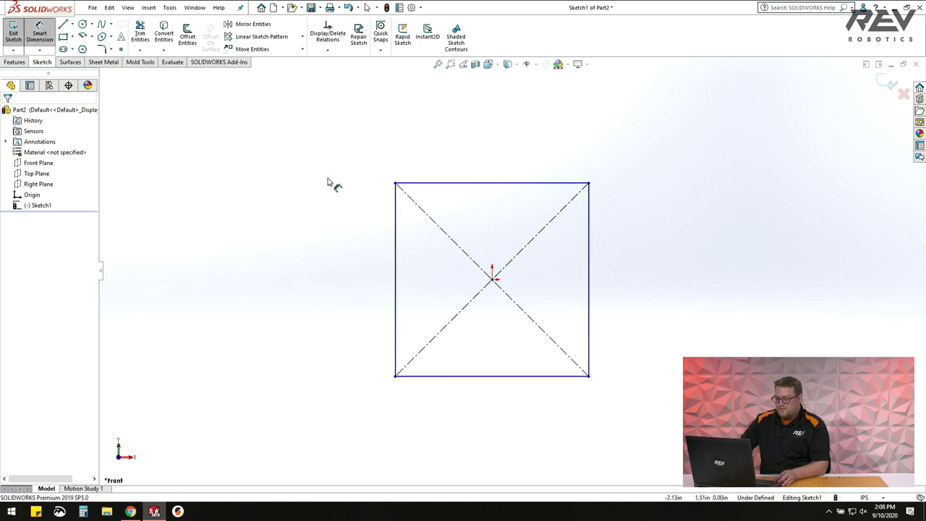
click(455, 182)
click(471, 161)
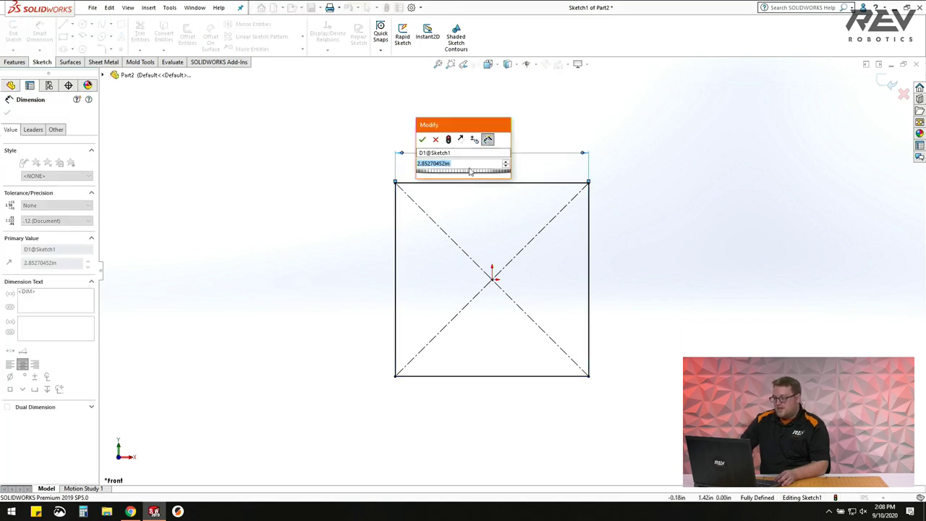
text(0.59)
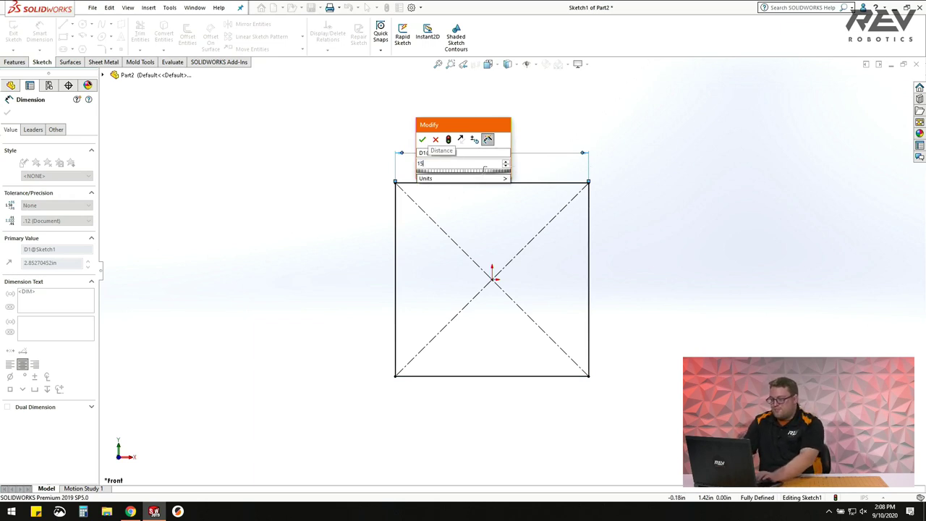
key(Return)
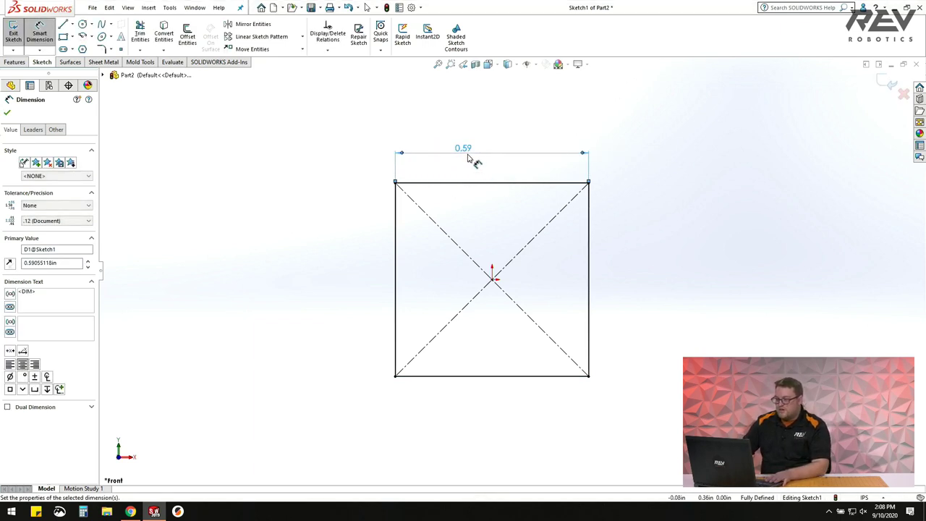
key(Escape)
Move the top edge's dimension farther above the square and closer to its middle.
drag(471, 146, 481, 140)
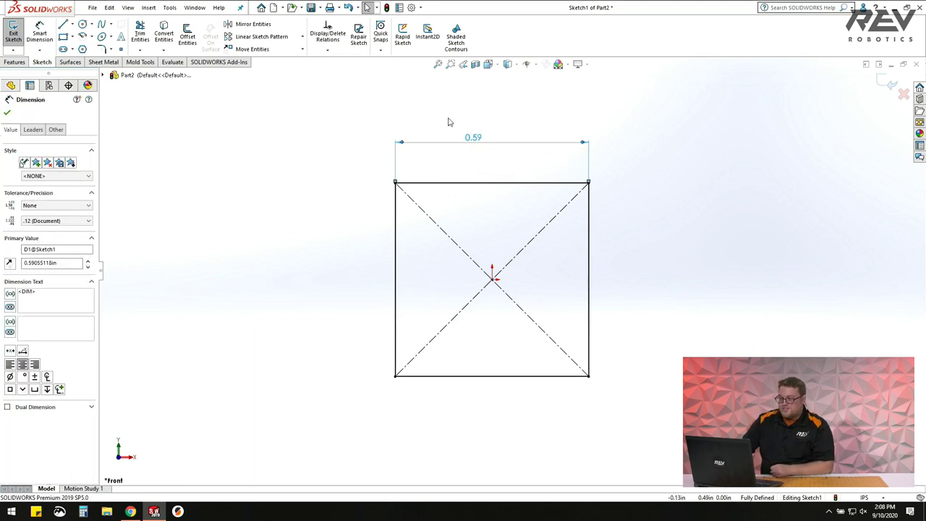
click(449, 121)
click(473, 142)
click(481, 128)
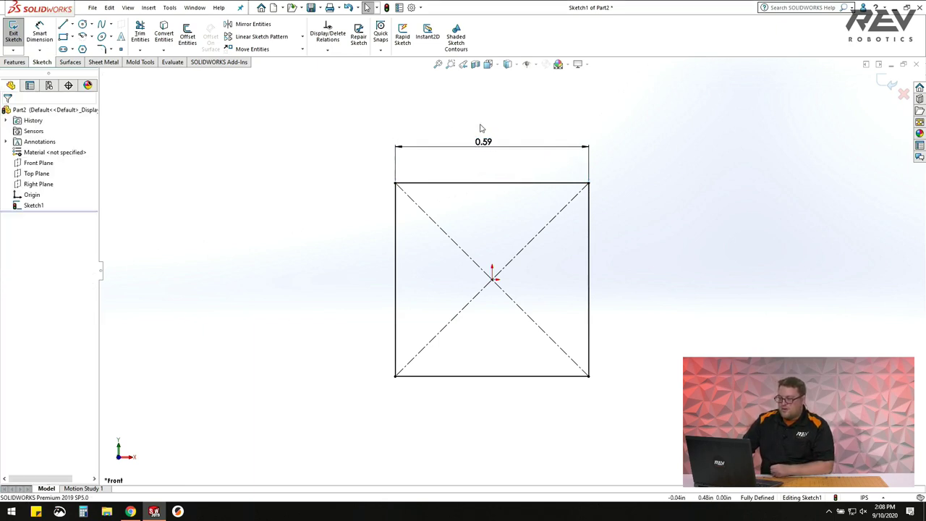
Set the document's unit system to MMGS (millimeter, gram, second).
click(412, 9)
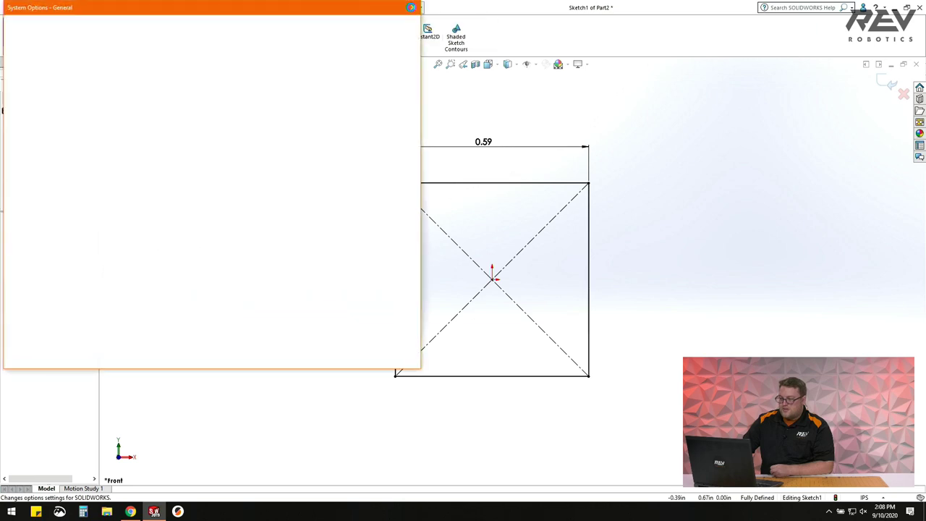
drag(377, 13, 526, 29)
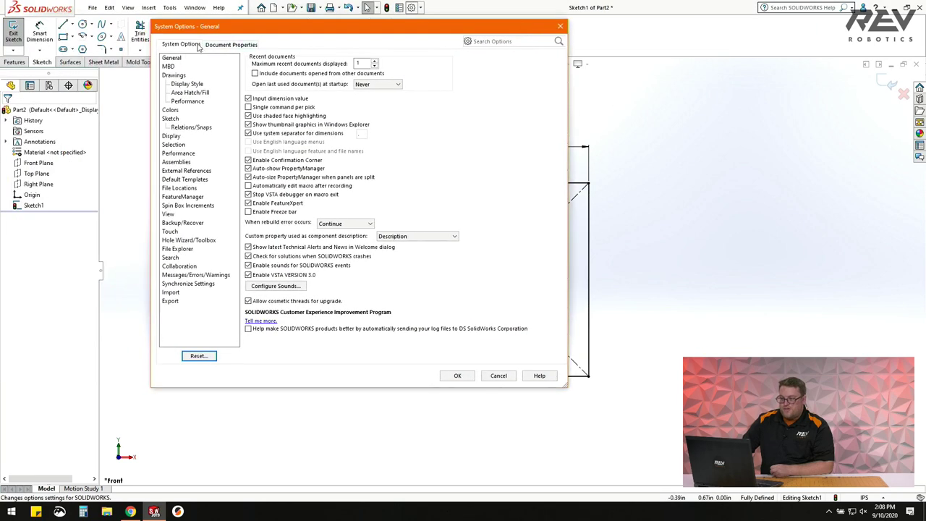
click(221, 47)
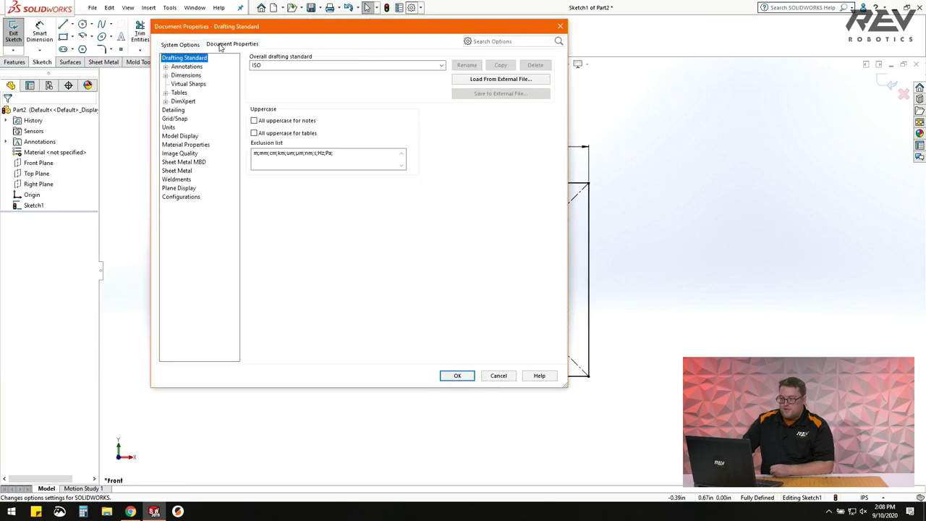
click(167, 128)
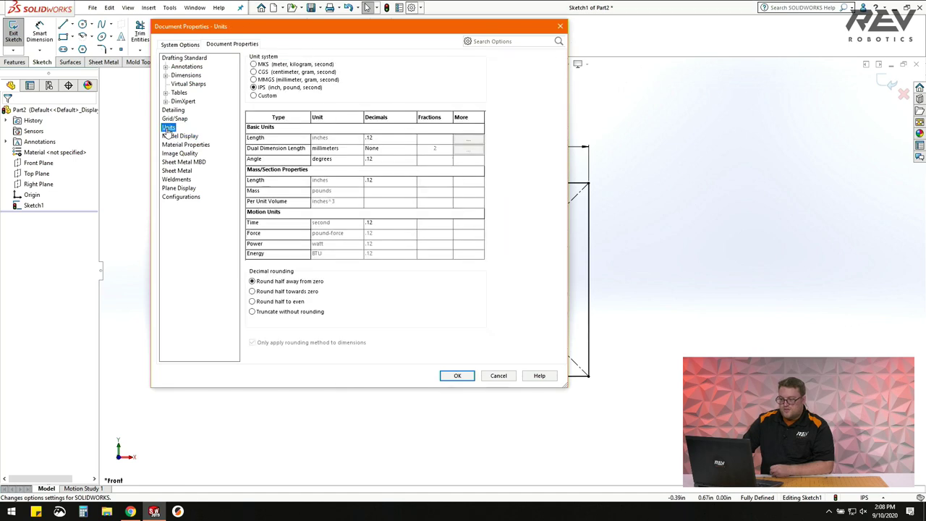
click(253, 80)
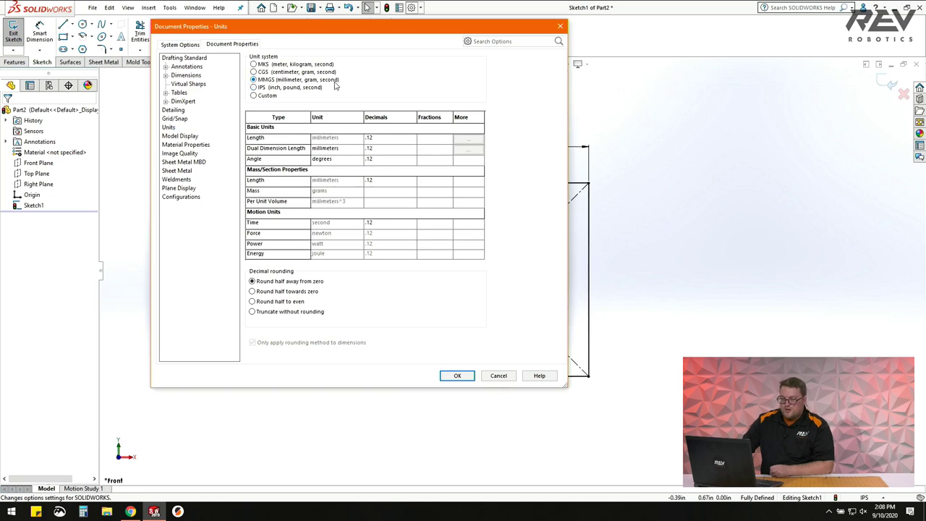
click(457, 375)
Center the width dimension's text above the square's top edge and clear the selection.
mouse_move(489, 144)
mouse_down()
mouse_move(495, 135)
mouse_move(496, 150)
mouse_up()
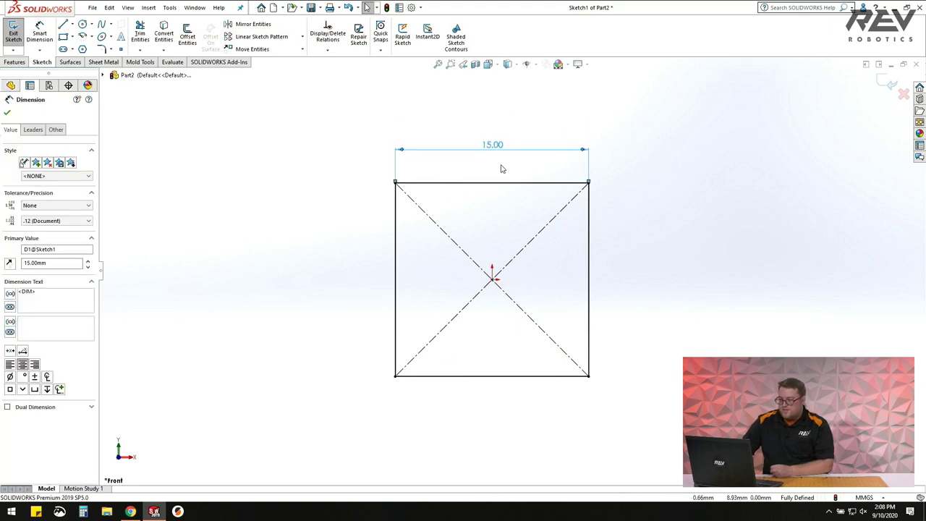
click(501, 169)
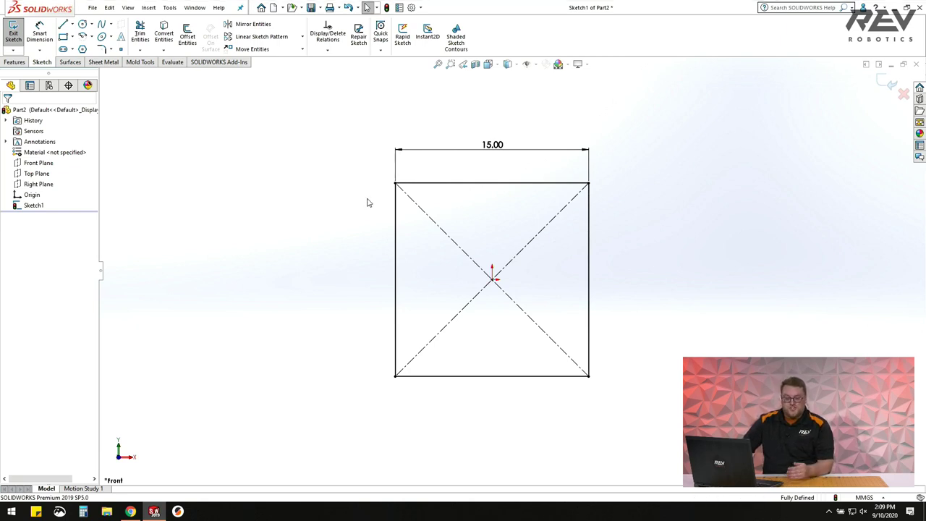
click(407, 185)
click(410, 236)
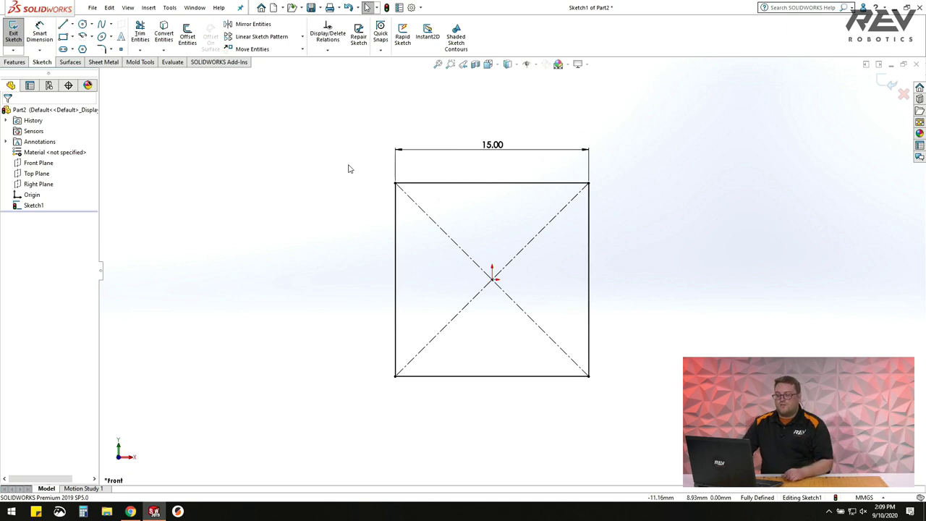
Try to add a Vertical relation to the square's horizontal top edge.
click(448, 185)
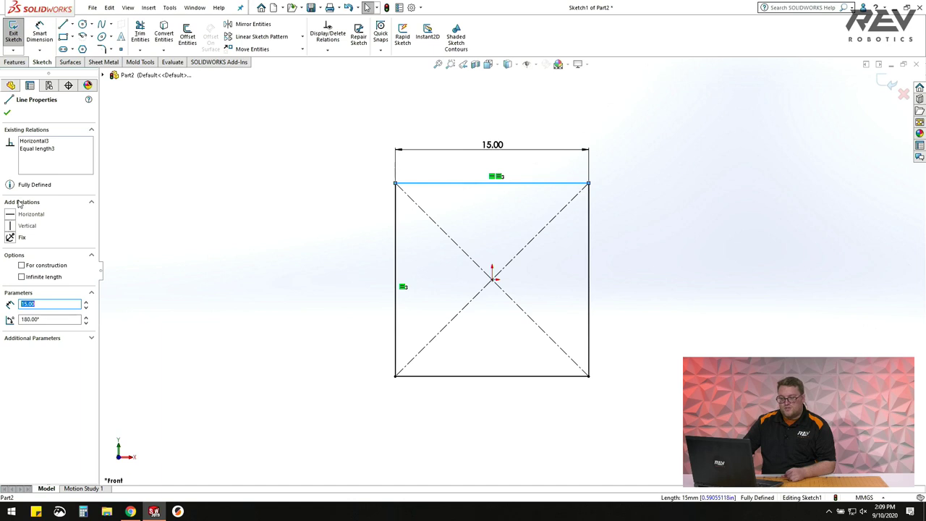
click(10, 226)
click(264, 195)
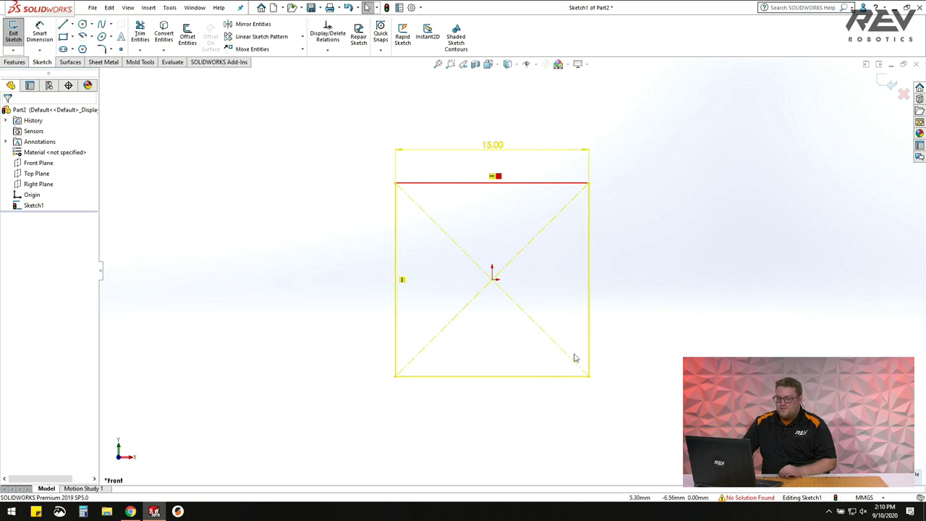
Review the top edge's relations and delete its Vertical relation from the sketch.
click(439, 186)
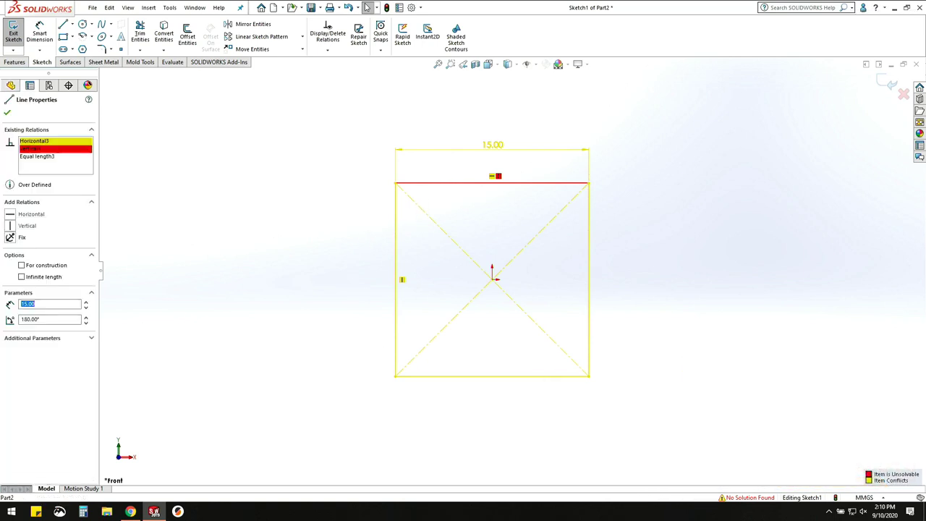
click(388, 179)
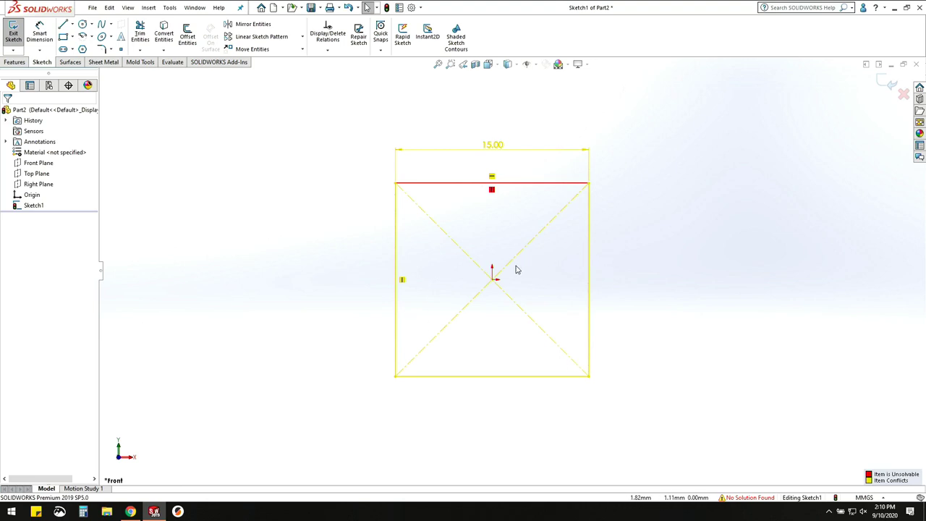
click(420, 184)
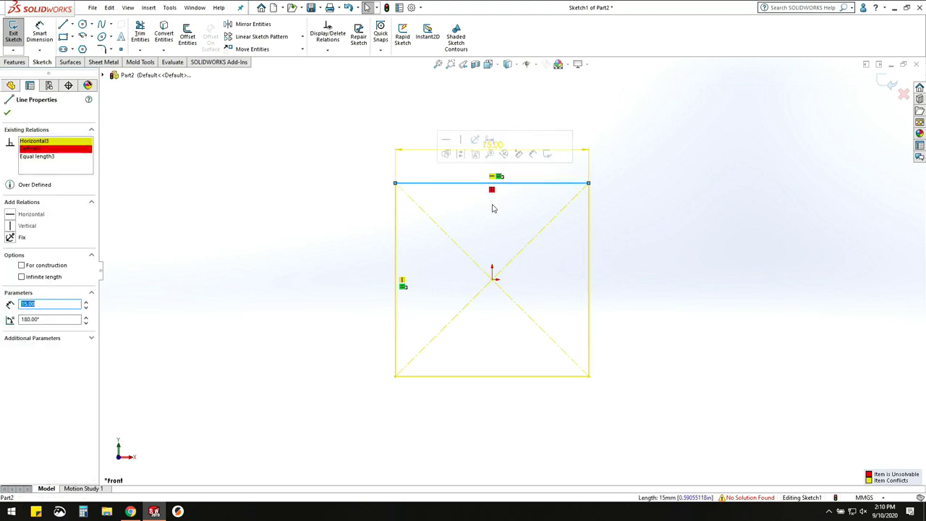
click(462, 168)
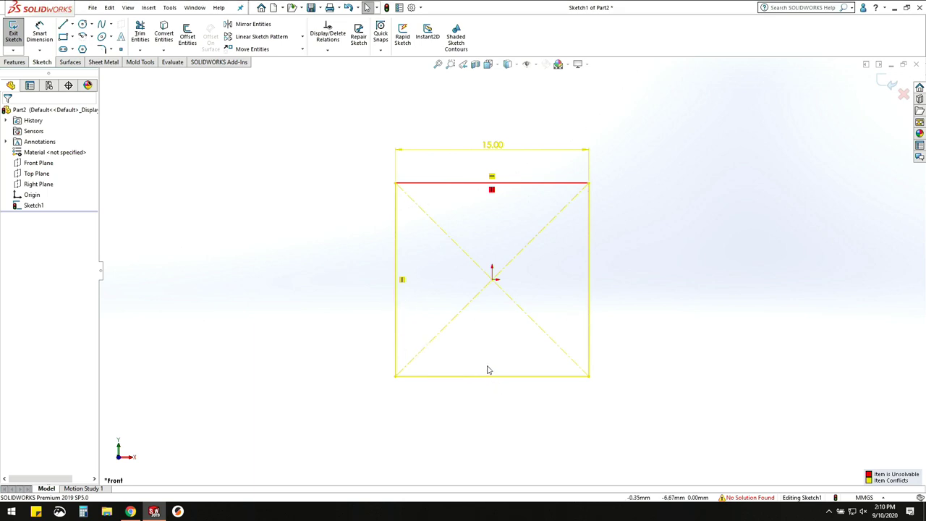
click(493, 178)
click(492, 189)
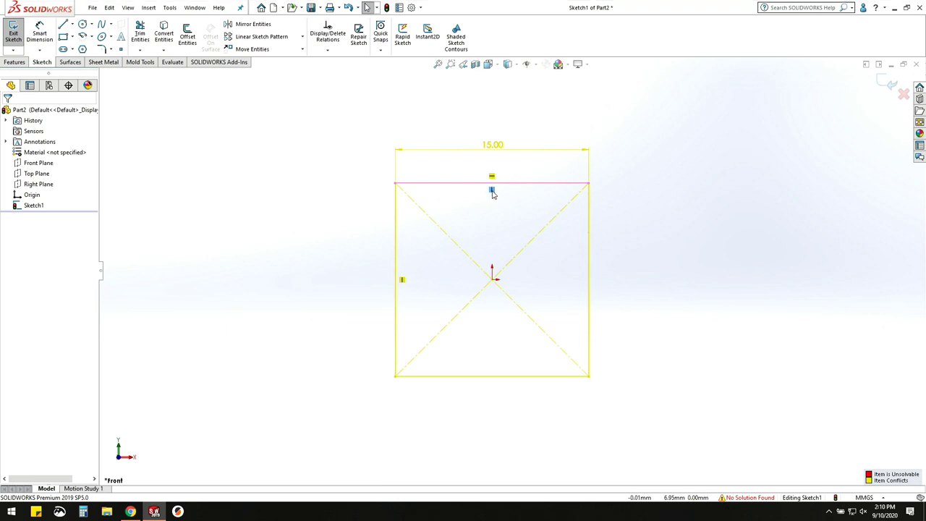
key(Delete)
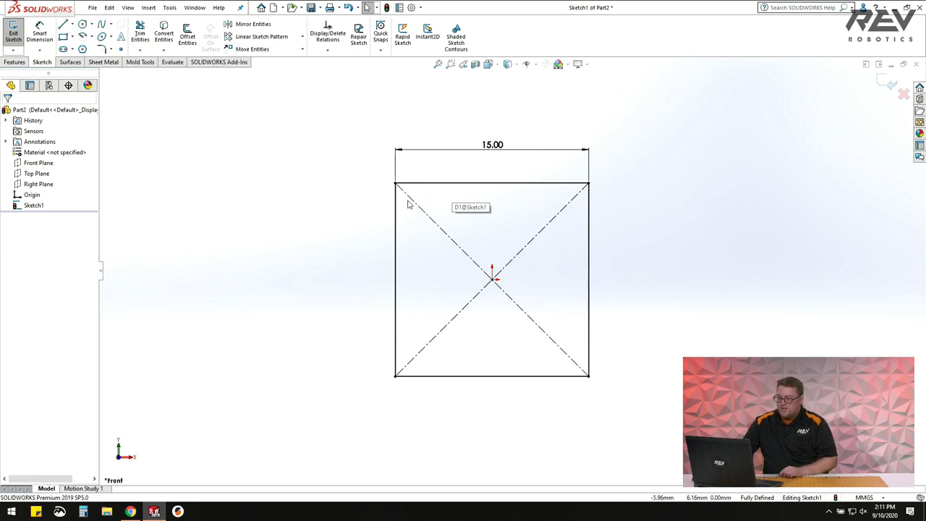
Offset the square's edges 2 mm inward as a dimensioned chain, and position the offset dimension between the two upper edges.
click(441, 183)
click(188, 37)
key(z)
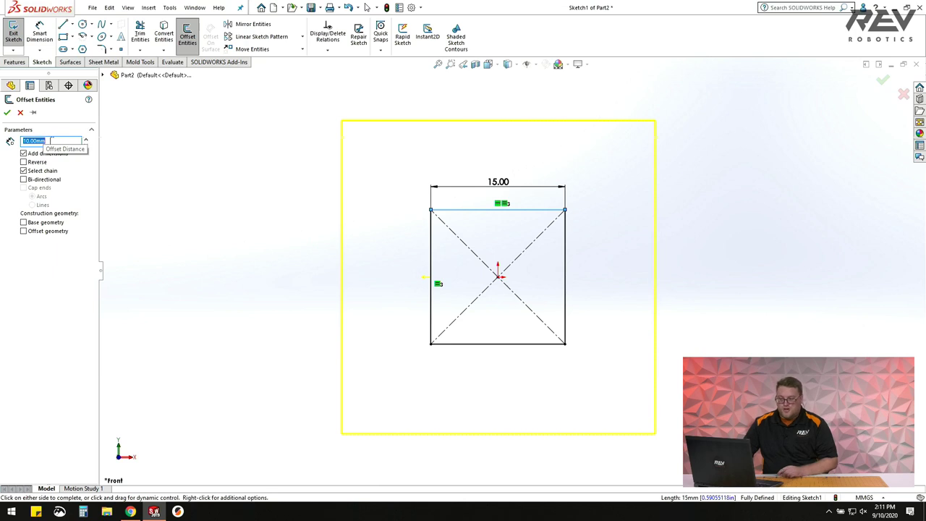
text(2)
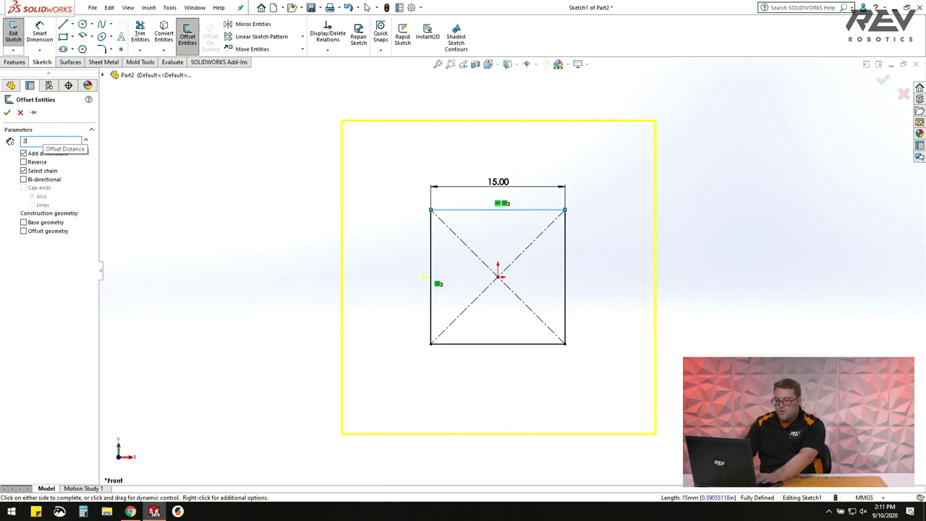
key(Return)
scroll(455, 250, down, 3)
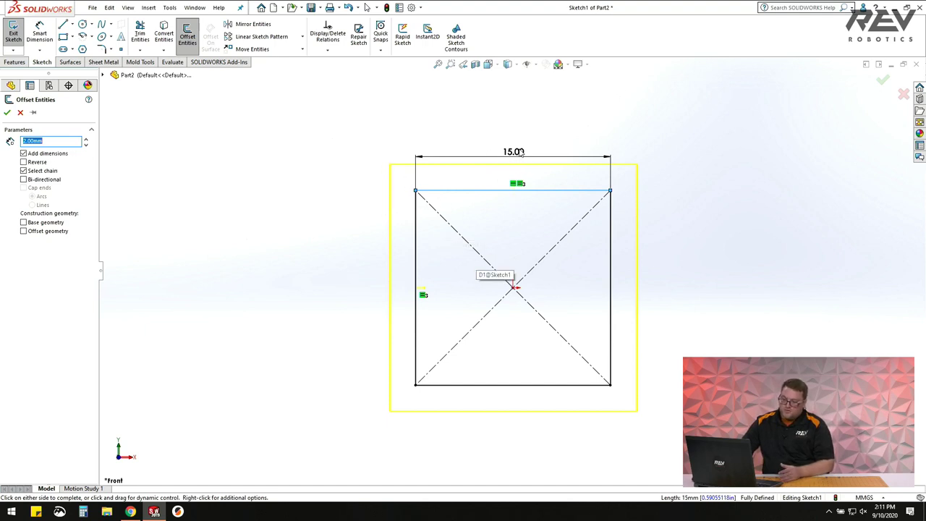
click(33, 163)
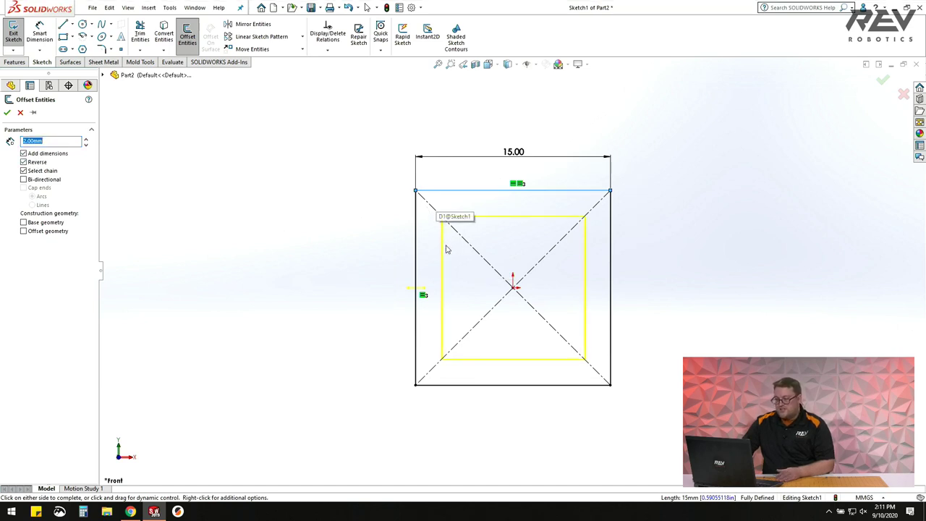
click(8, 112)
mouse_move(496, 216)
mouse_down()
mouse_move(477, 209)
mouse_move(496, 211)
mouse_up()
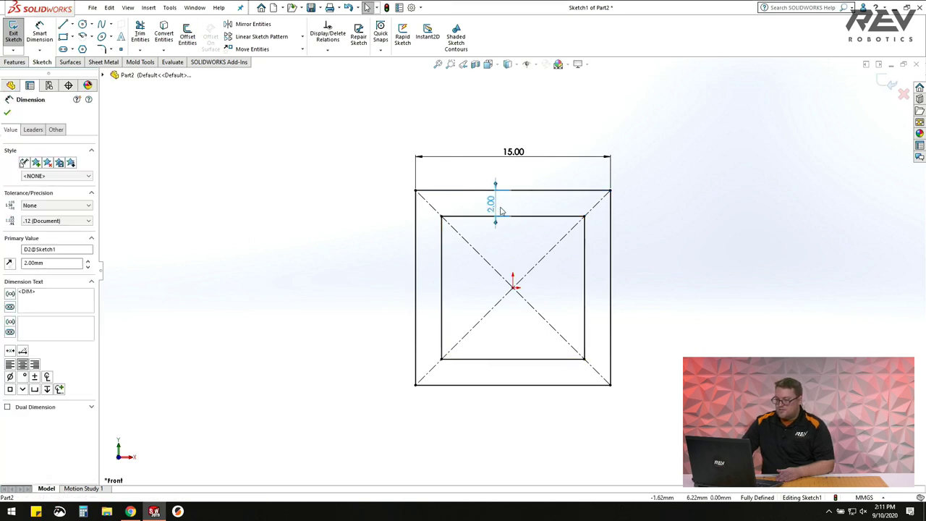
click(520, 234)
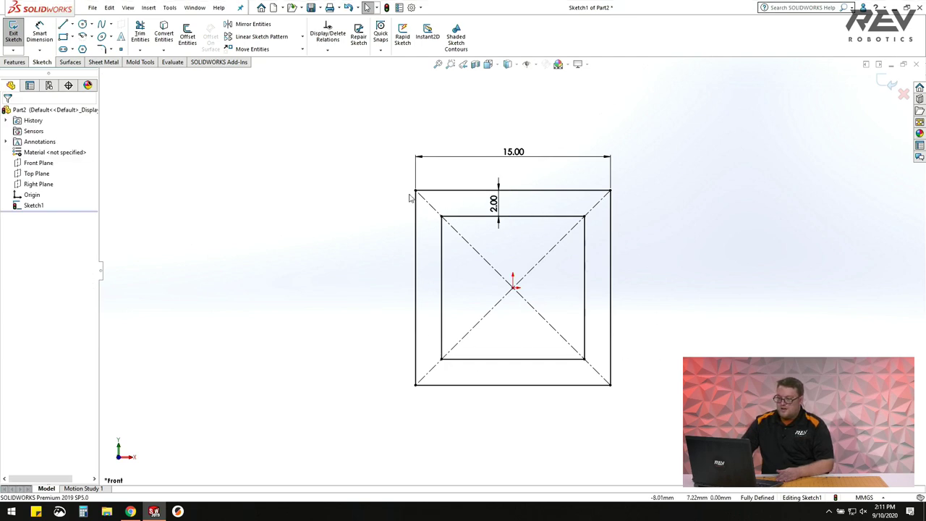
scroll(614, 287, up, 2)
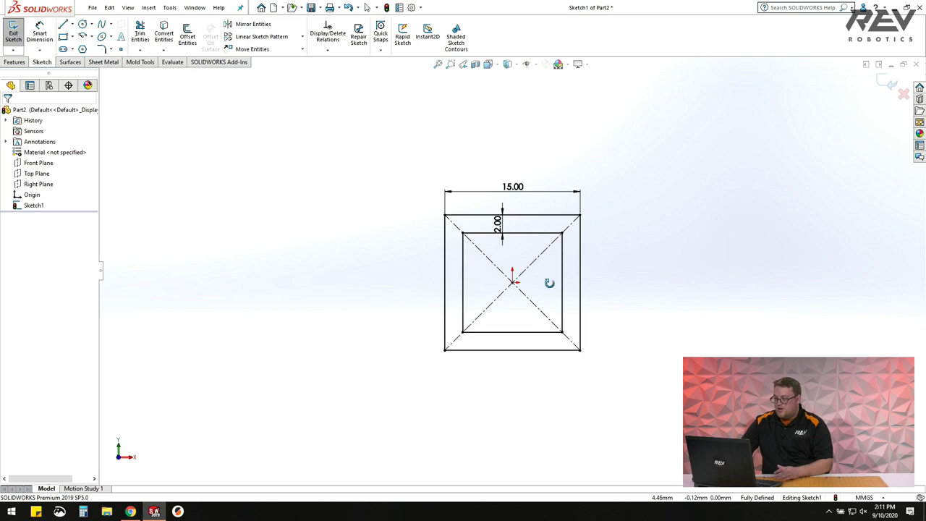
key(Escape)
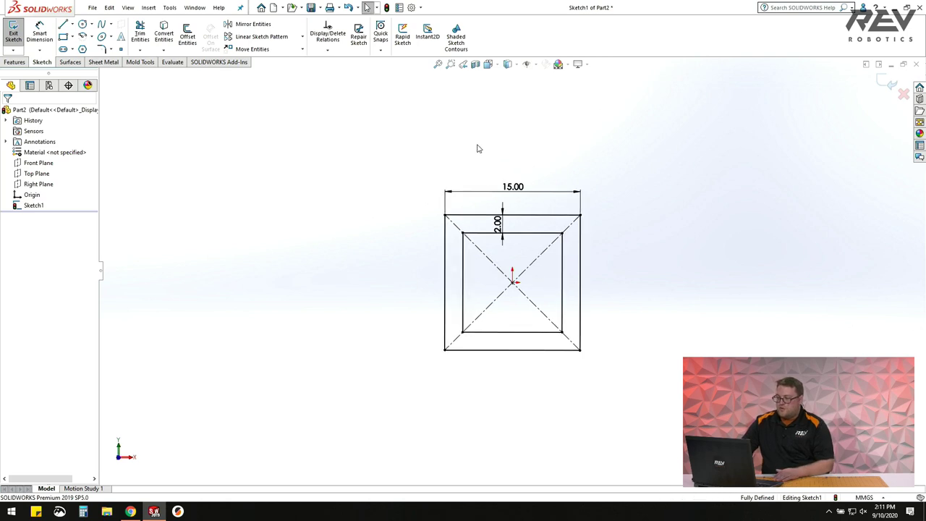
click(17, 62)
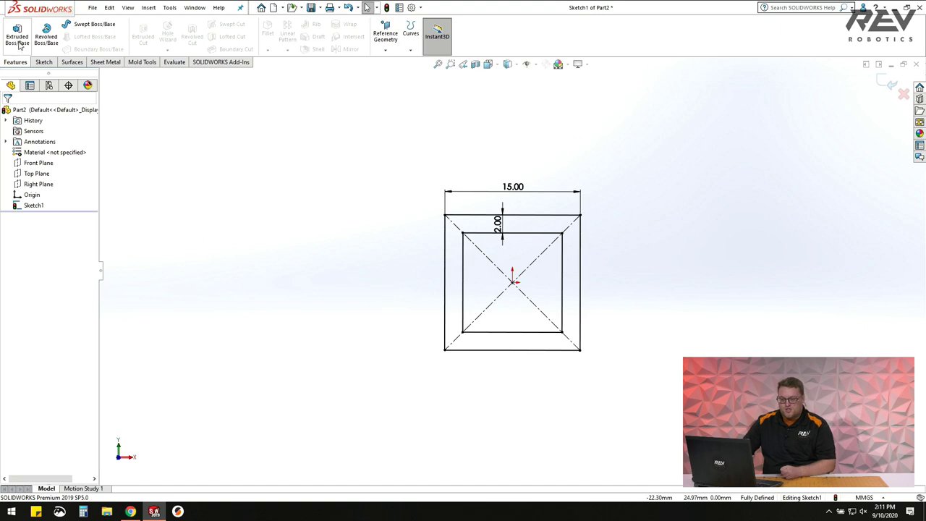
click(18, 40)
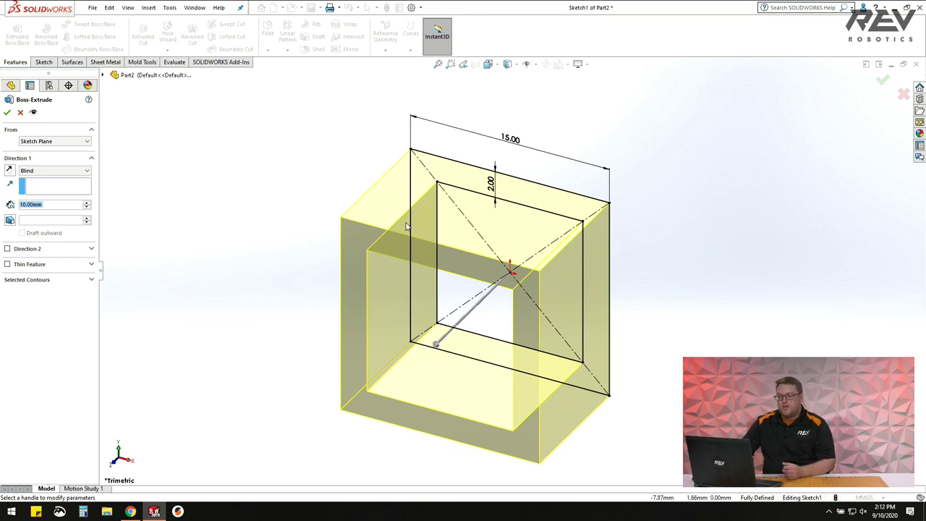
middle_drag(427, 249, 455, 205)
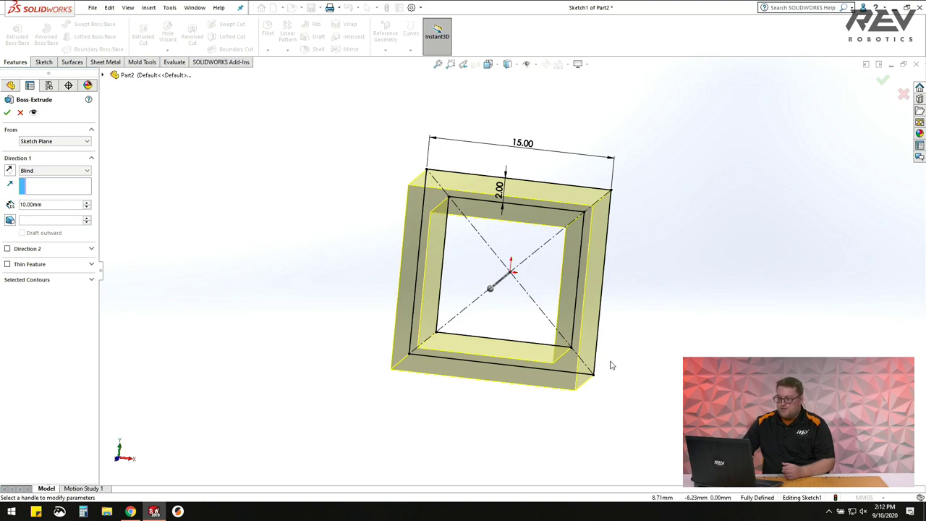
click(13, 282)
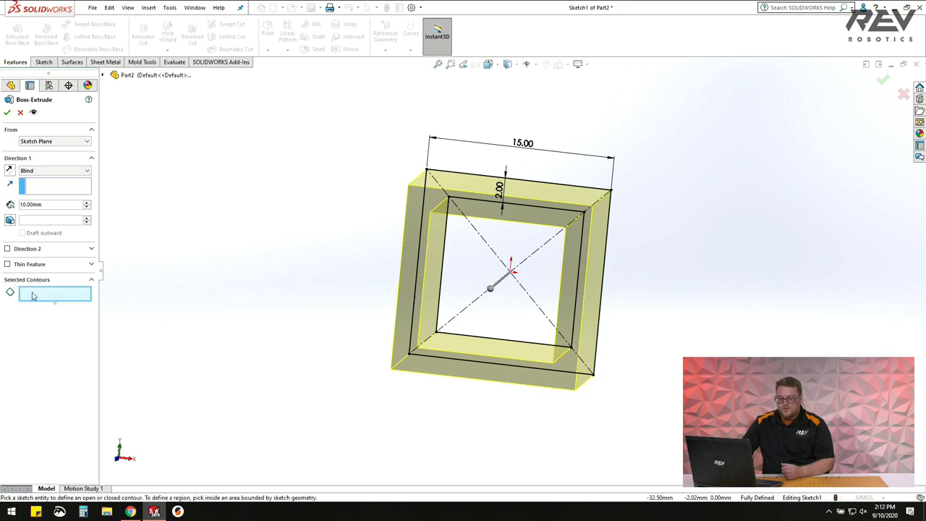
click(468, 269)
middle_drag(467, 270, 486, 230)
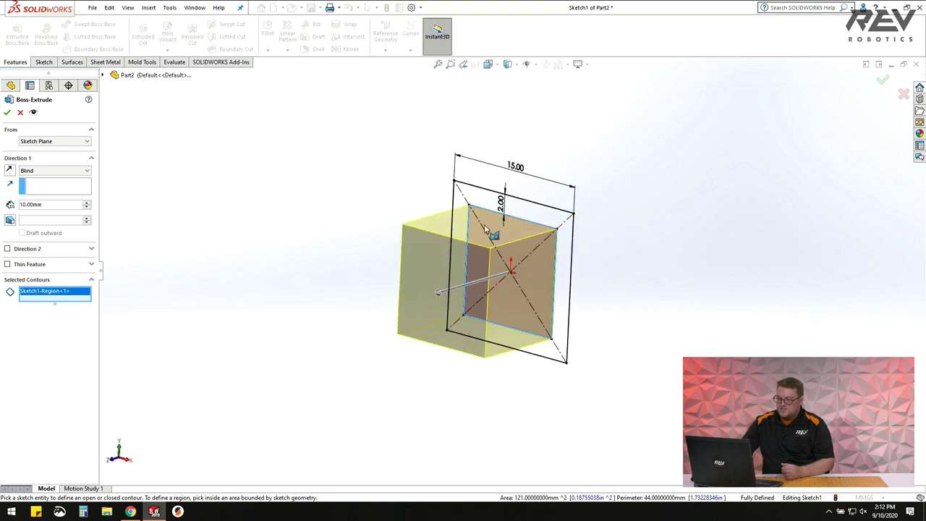
middle_drag(525, 264, 502, 249)
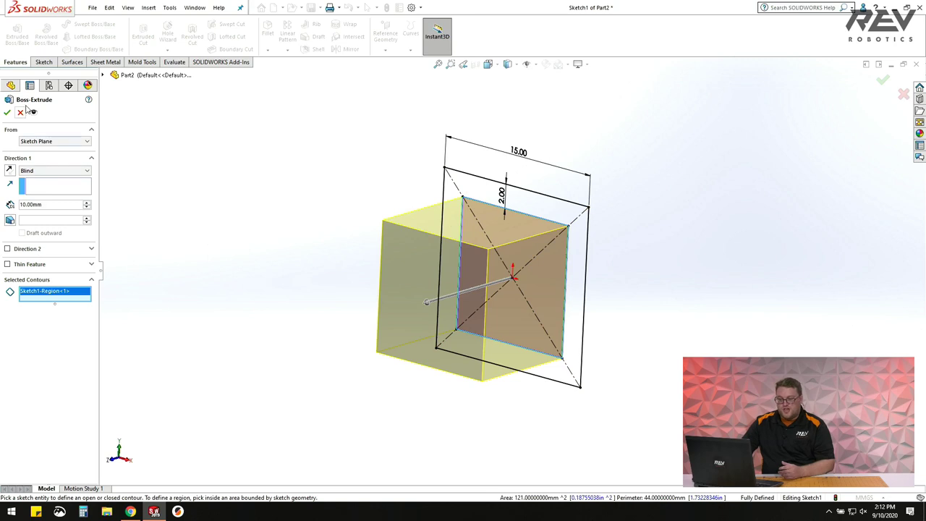
click(21, 112)
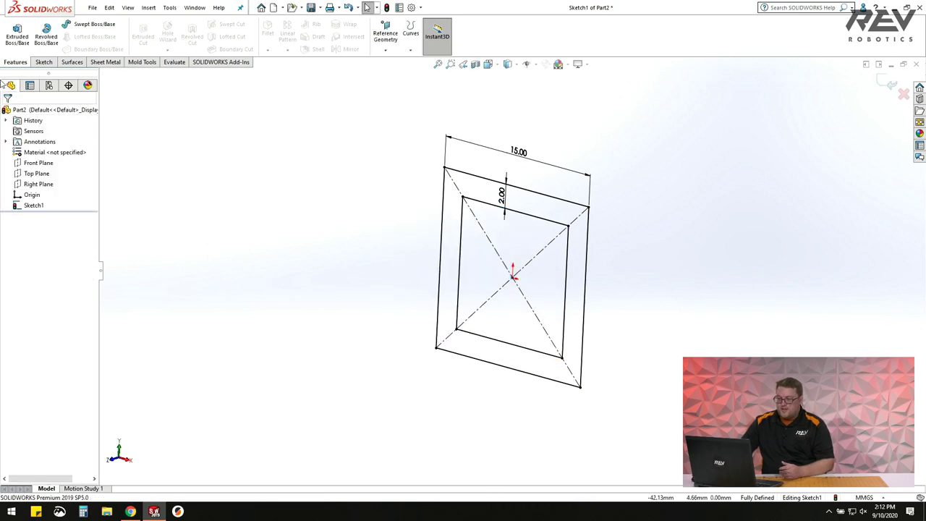
Start an Extruded Boss of the region between the two squares and set its depth to 100 mm.
click(15, 40)
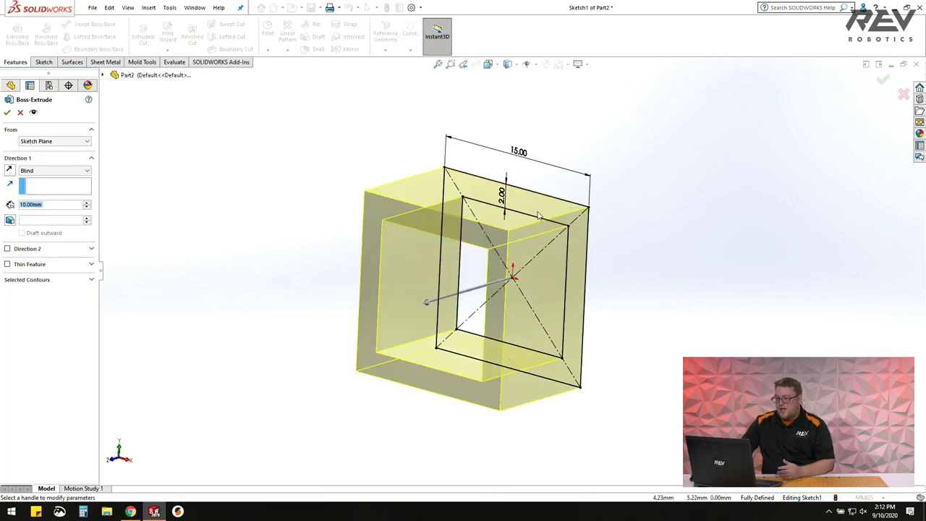
middle_drag(511, 293, 518, 286)
middle_drag(491, 321, 483, 312)
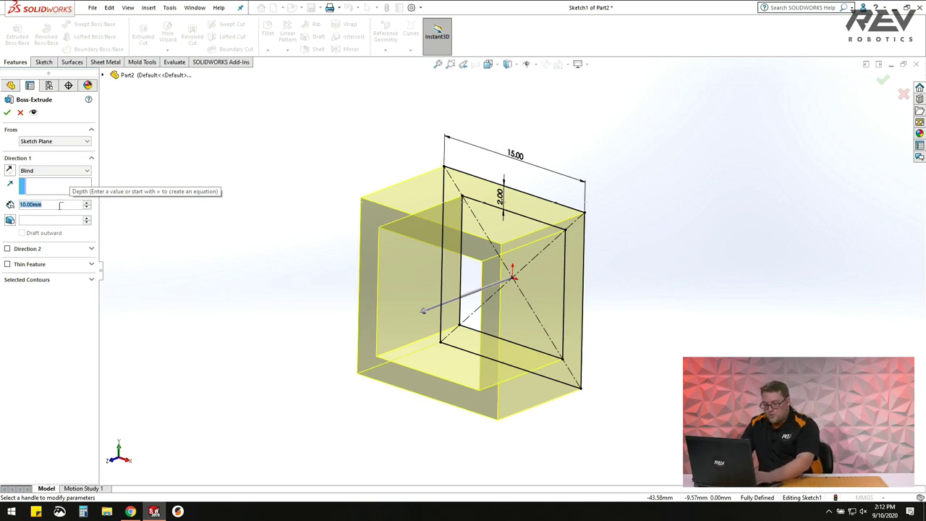
text(100)
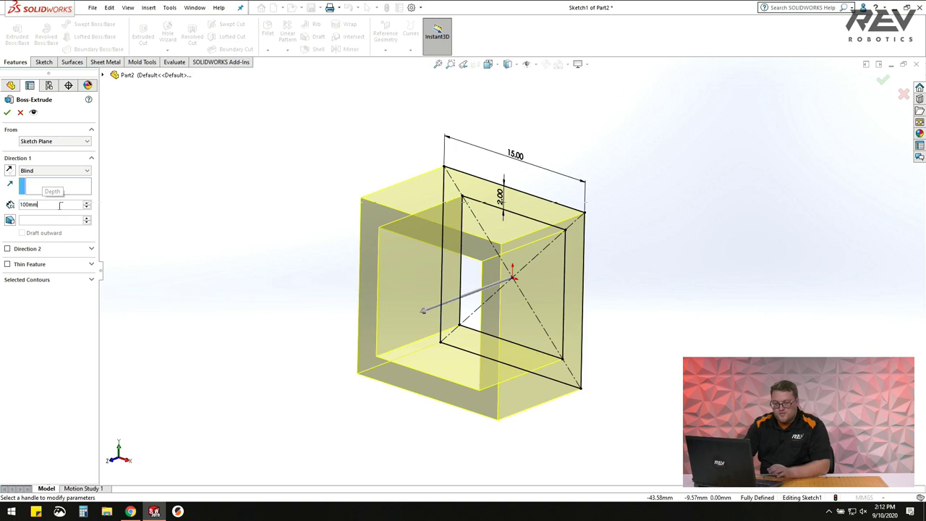
key(Return)
scroll(571, 253, up, 4)
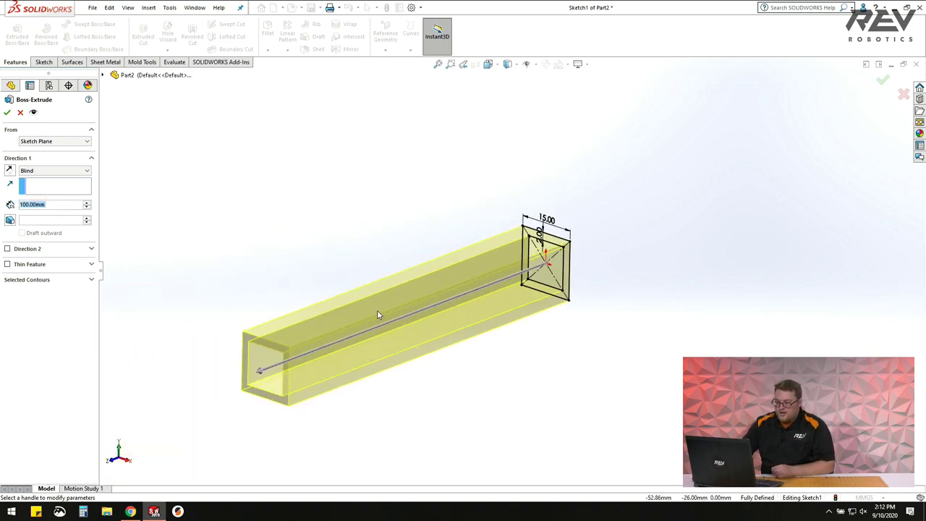
scroll(284, 352, down, 1)
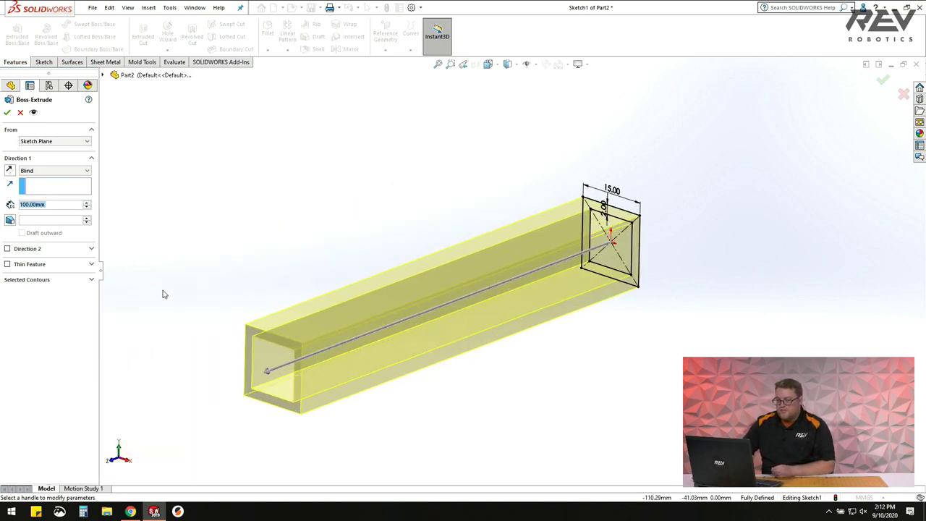
Change the extrusion's end condition to Mid Plane and complete the hollow square tube.
click(53, 170)
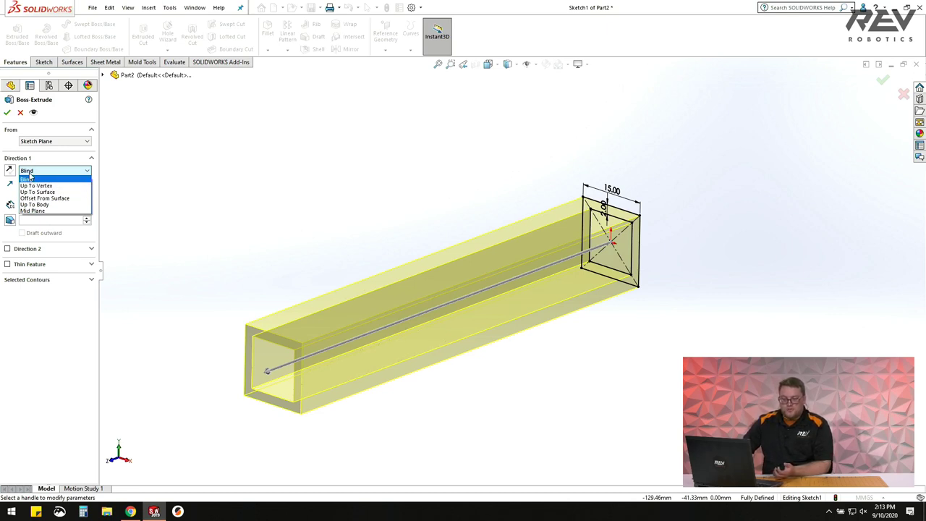
click(40, 211)
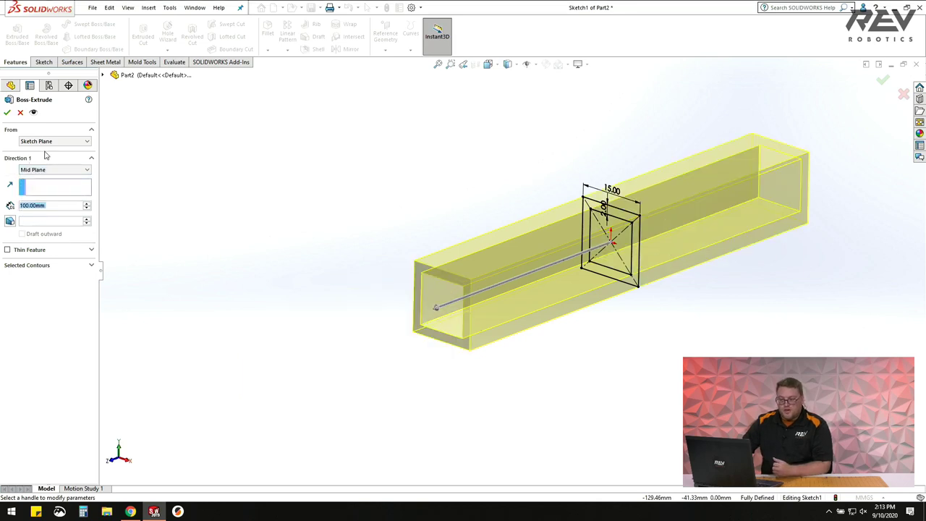
middle_drag(506, 181, 590, 260)
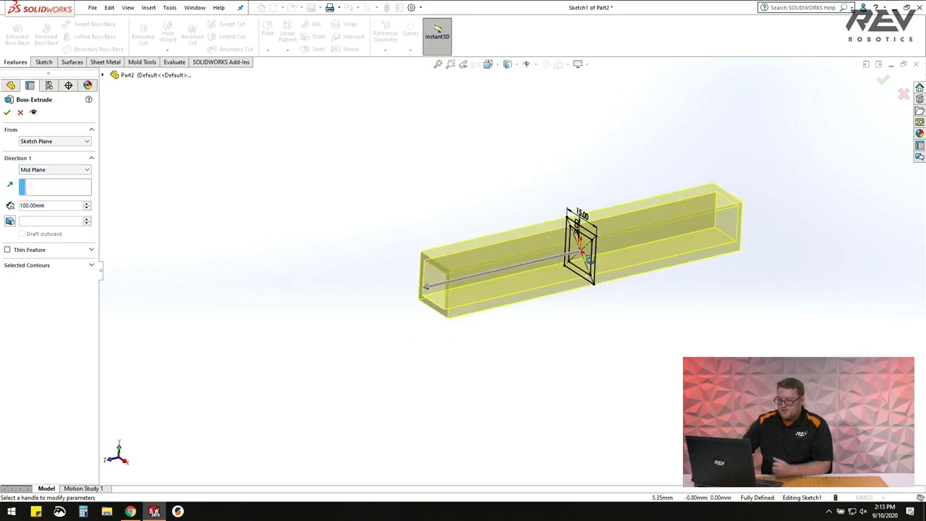
scroll(610, 242, down, 3)
mouse_move(609, 242)
middle_down()
mouse_move(527, 215)
mouse_move(516, 248)
middle_up()
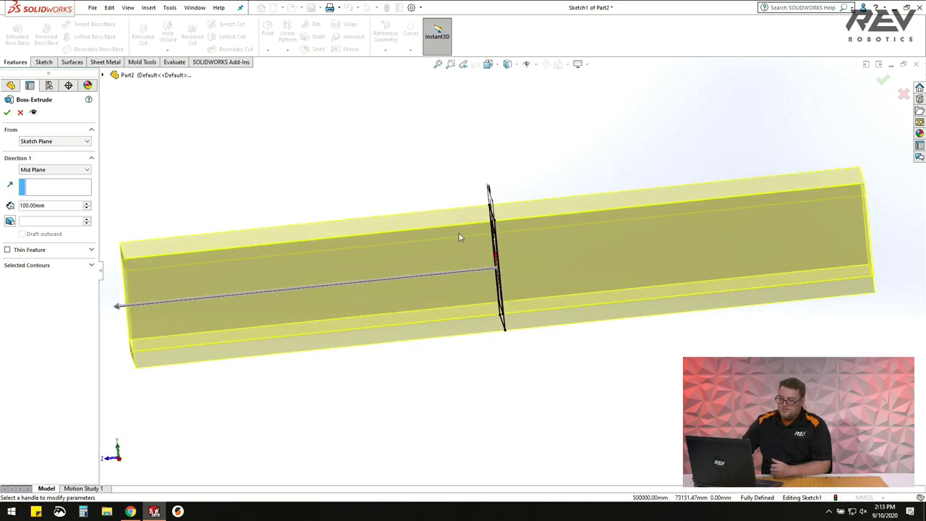
middle_drag(485, 252, 478, 235)
key(ctrl+7)
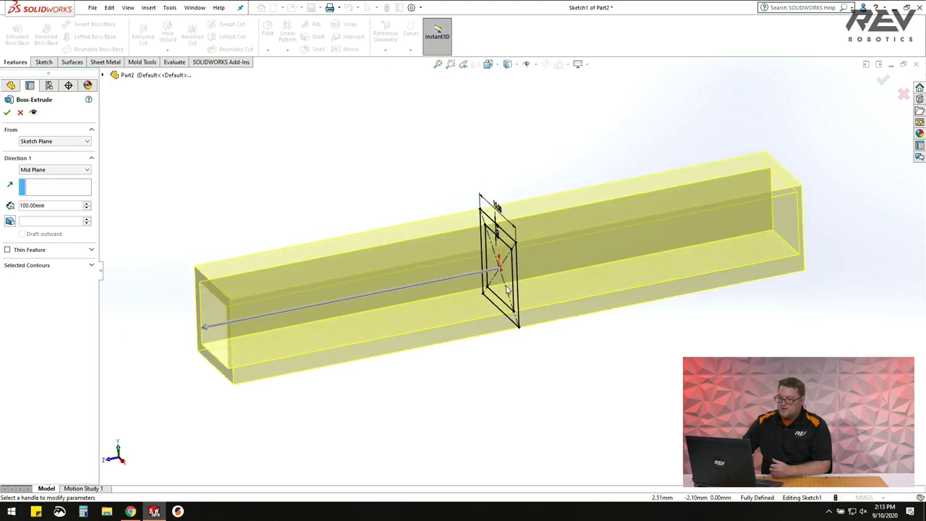
click(7, 113)
Highlight the Front Plane and examine from several angles where it lies along the extruded tube.
click(47, 175)
middle_drag(405, 232, 408, 199)
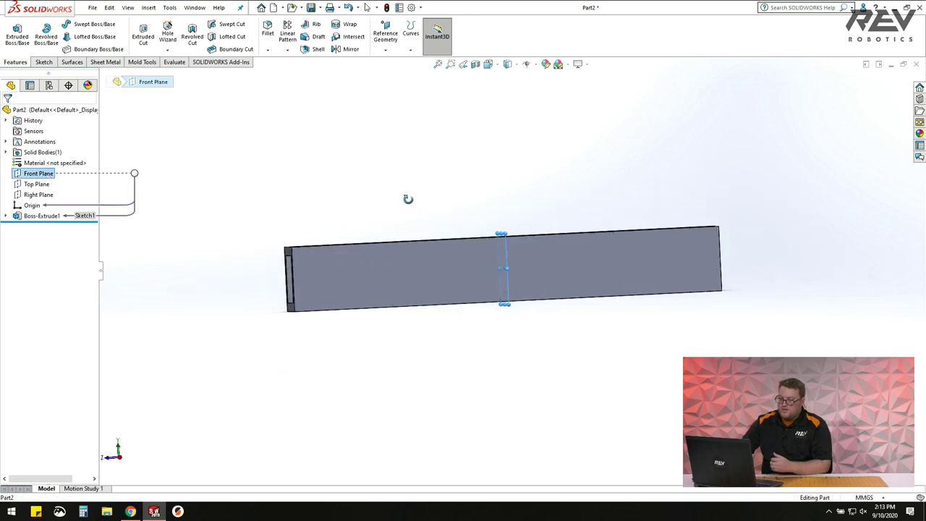
key(ctrl+7)
click(384, 207)
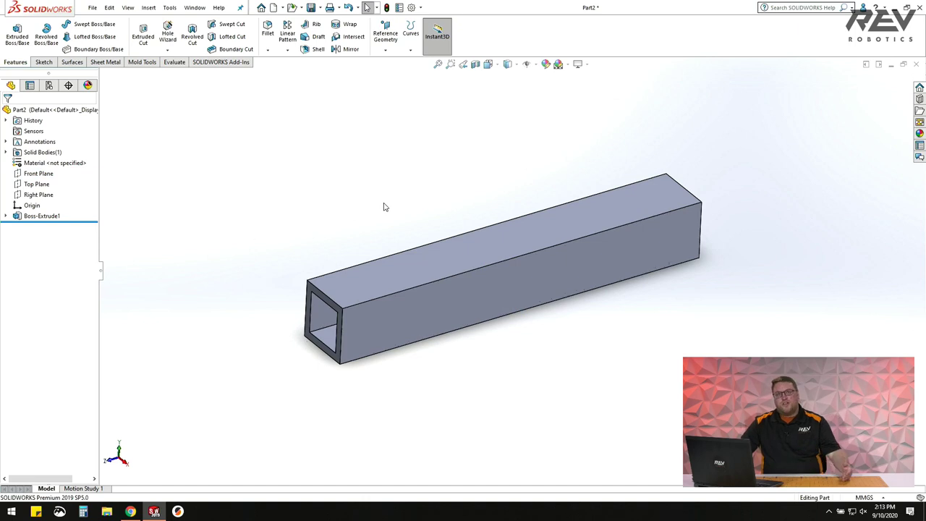
scroll(492, 255, down, 2)
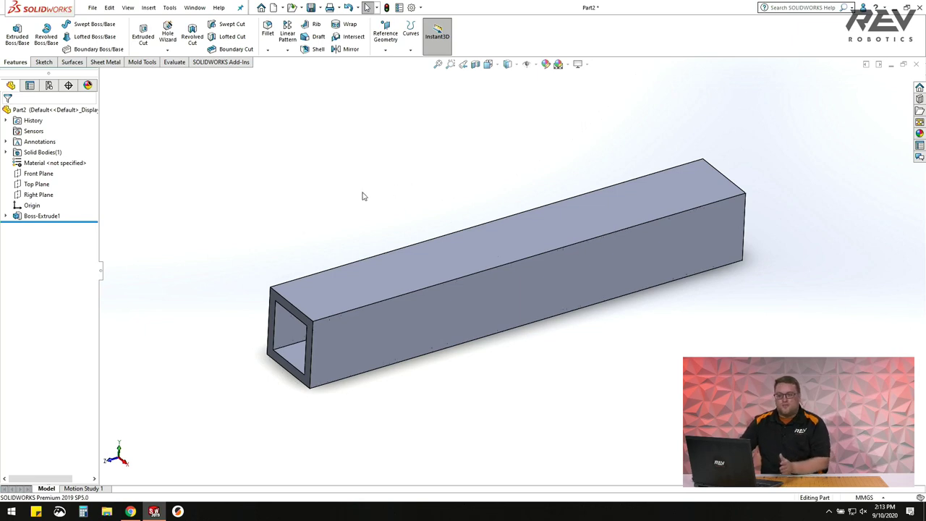
click(46, 173)
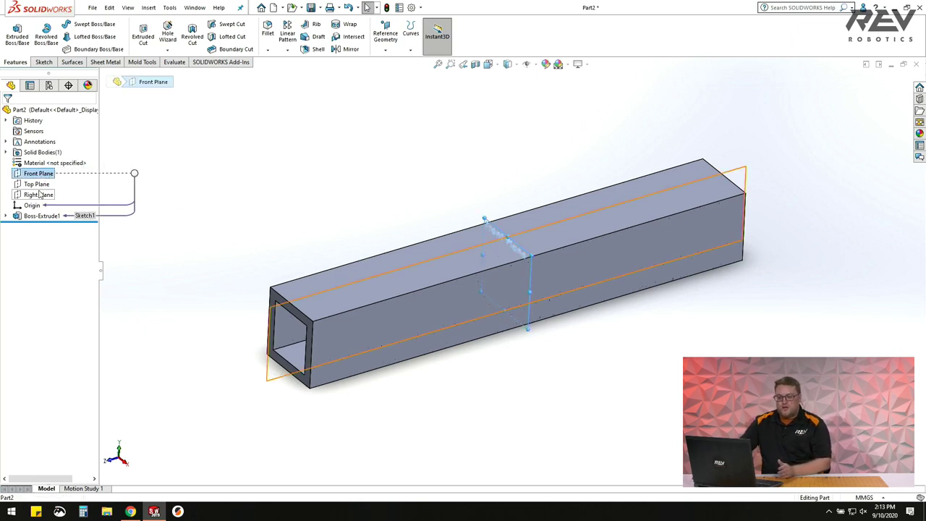
click(374, 192)
scroll(482, 268, up, 1)
middle_drag(482, 267, 481, 238)
scroll(490, 255, down, 2)
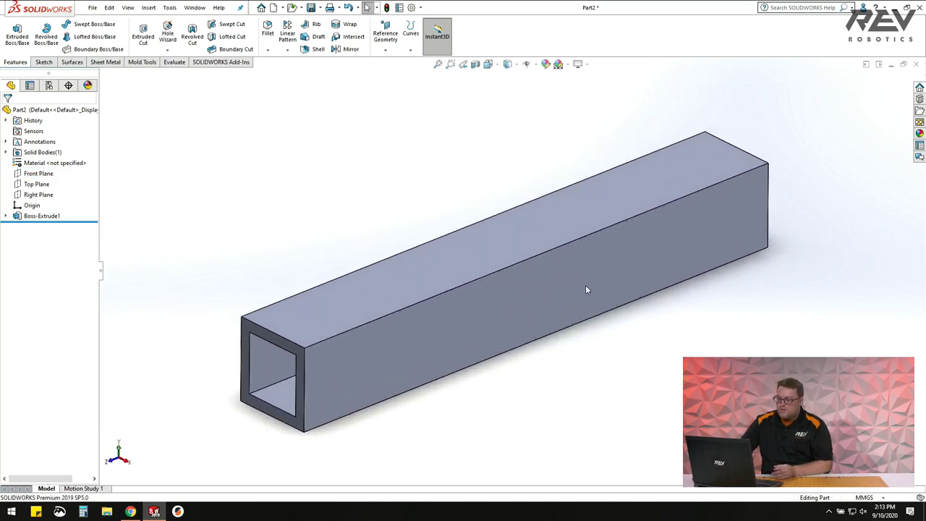
scroll(549, 301, up, 1)
middle_drag(416, 306, 395, 301)
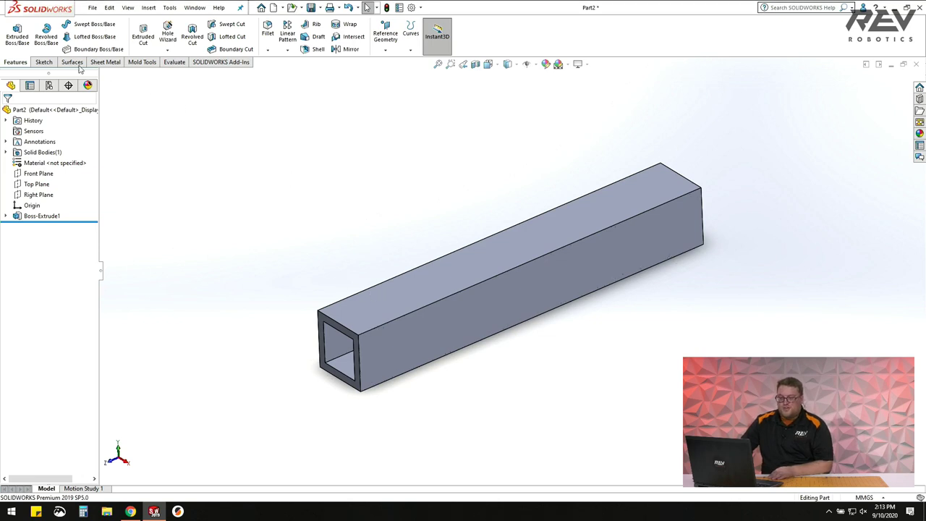
Start a new sketch on the upper outer face of the square tube.
click(44, 61)
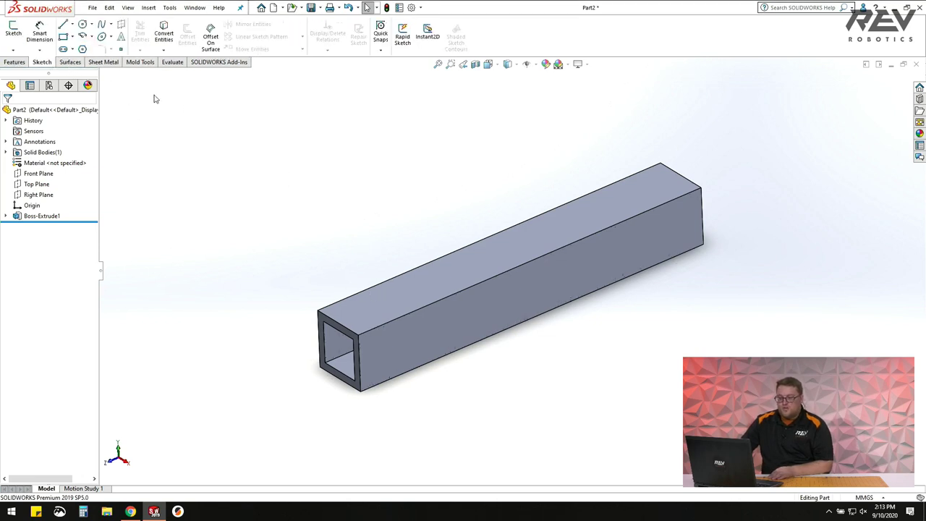
click(13, 33)
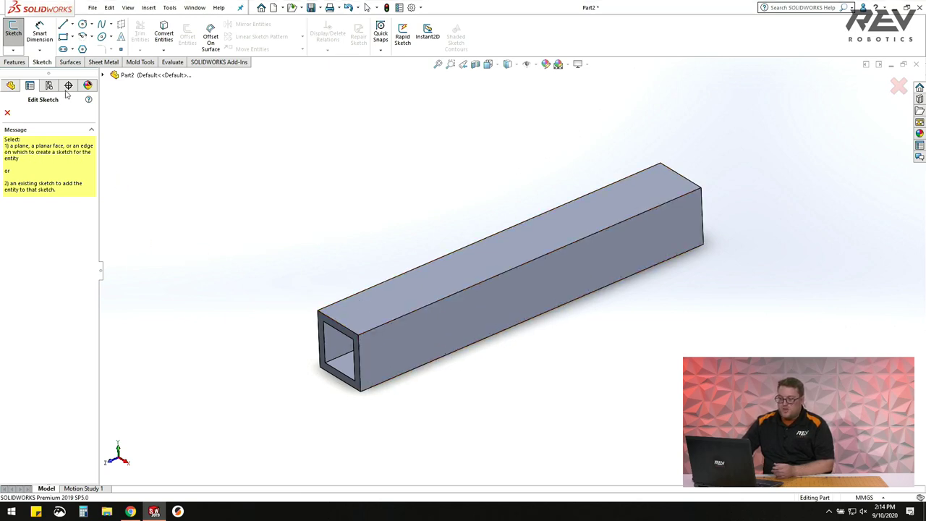
click(103, 76)
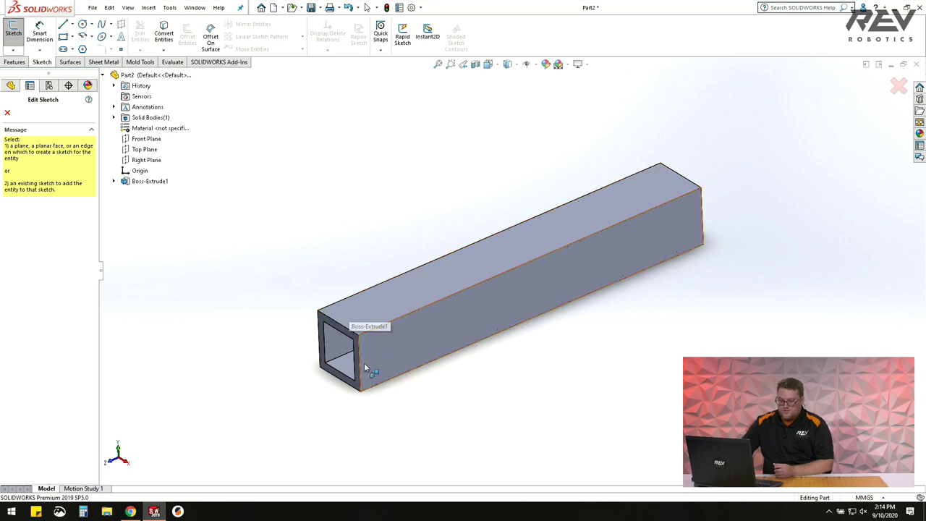
click(374, 304)
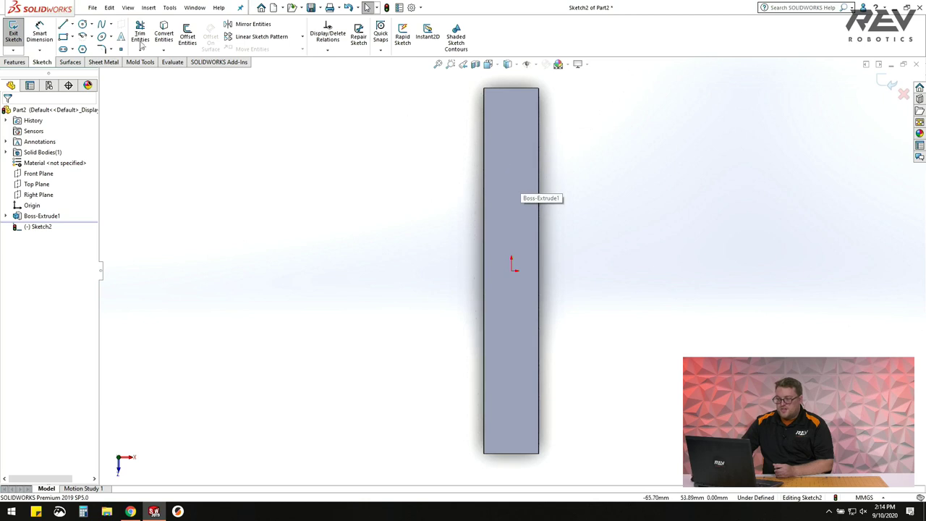
Sketch a circle about 9.9 mm in diameter on the tube's upper face, centred on the origin.
click(83, 25)
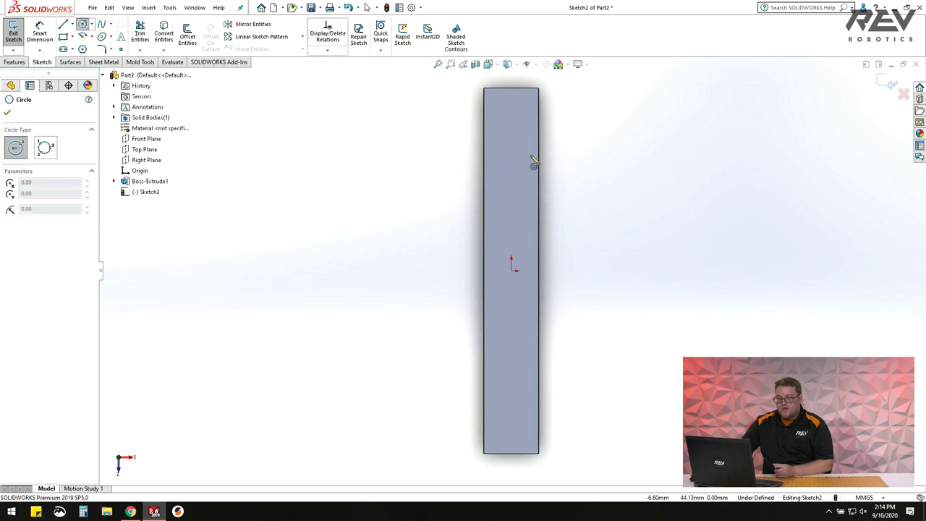
click(512, 271)
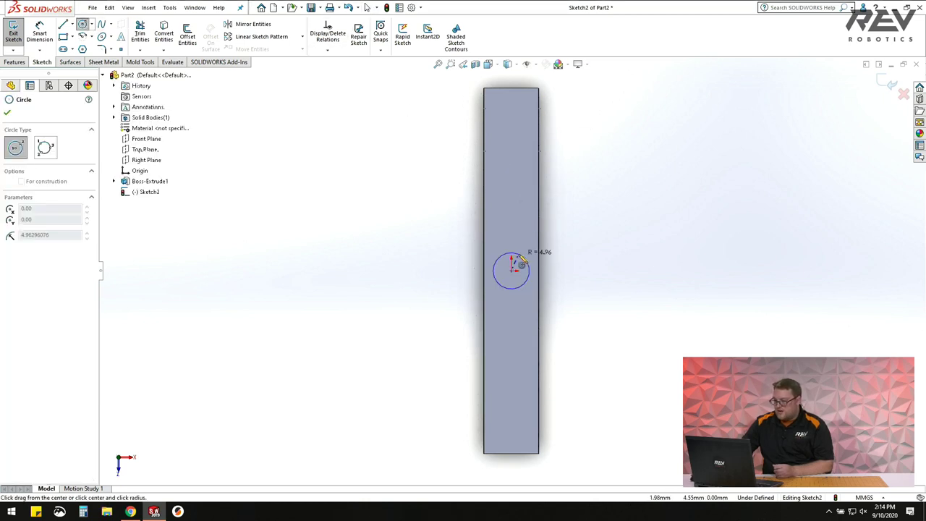
click(529, 262)
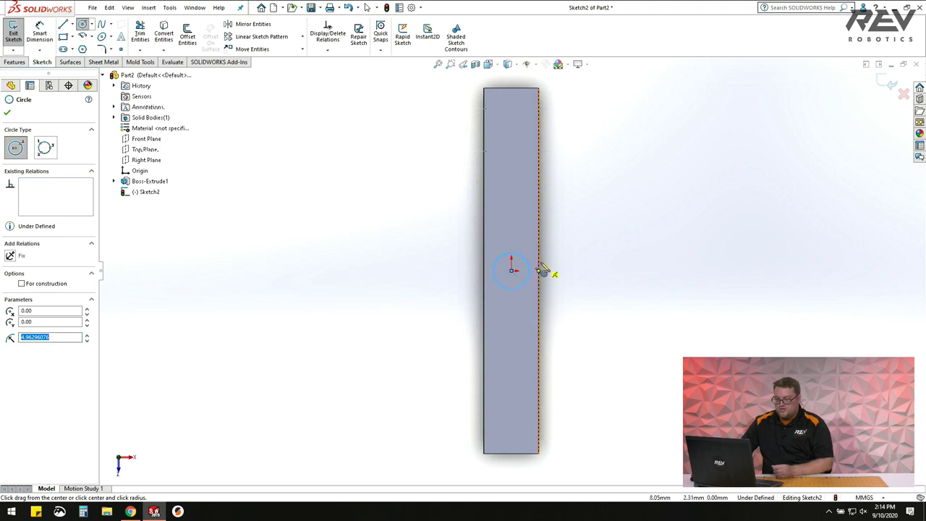
key(Escape)
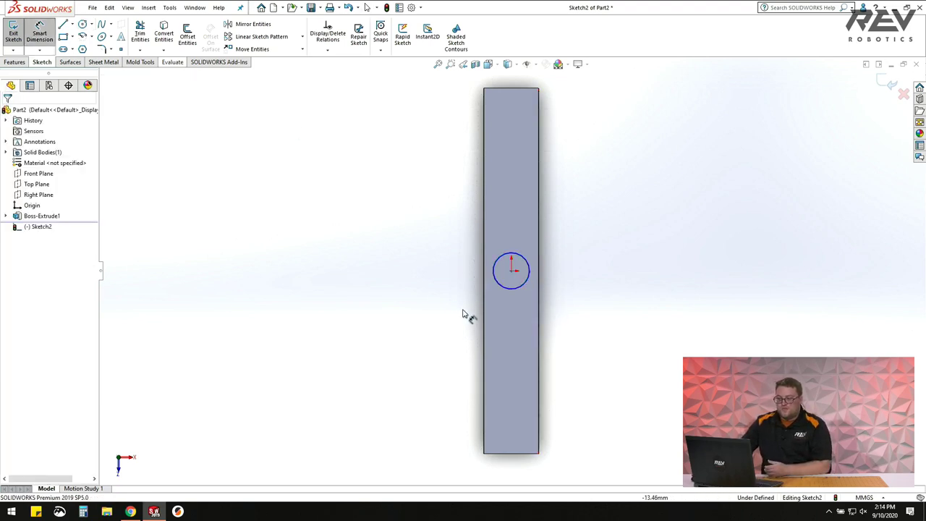
click(516, 295)
drag(517, 297, 320, 227)
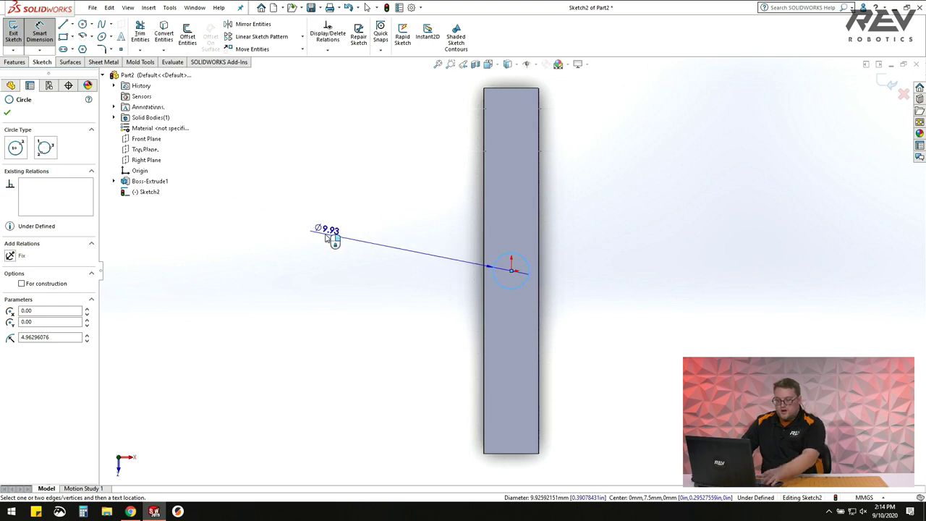
key(Escape)
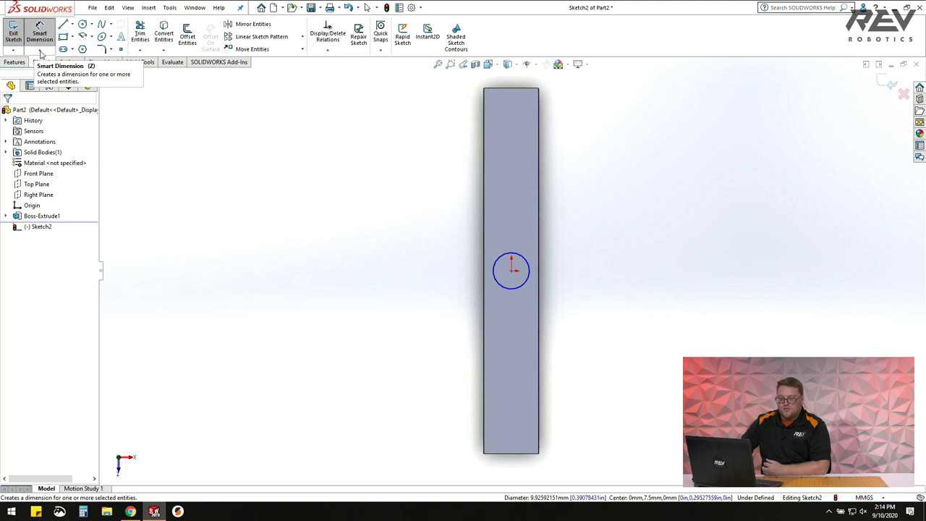
click(40, 52)
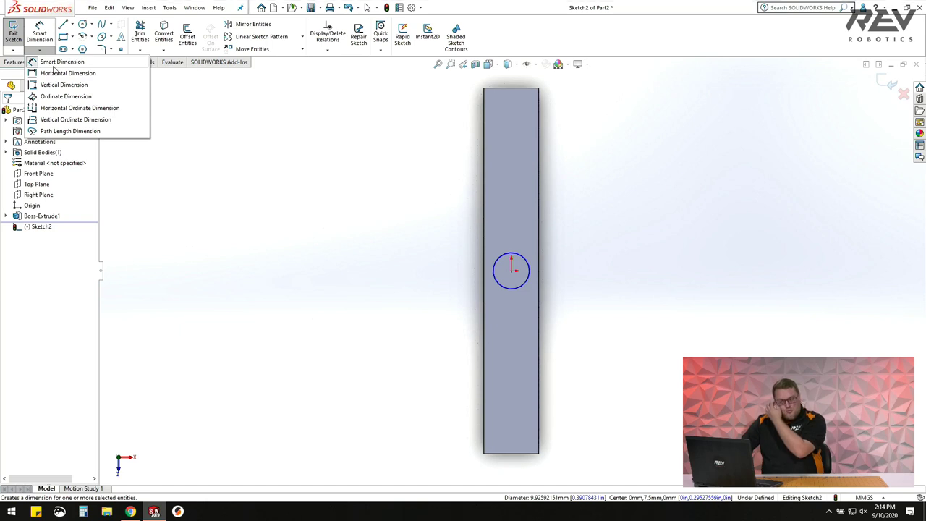
click(40, 32)
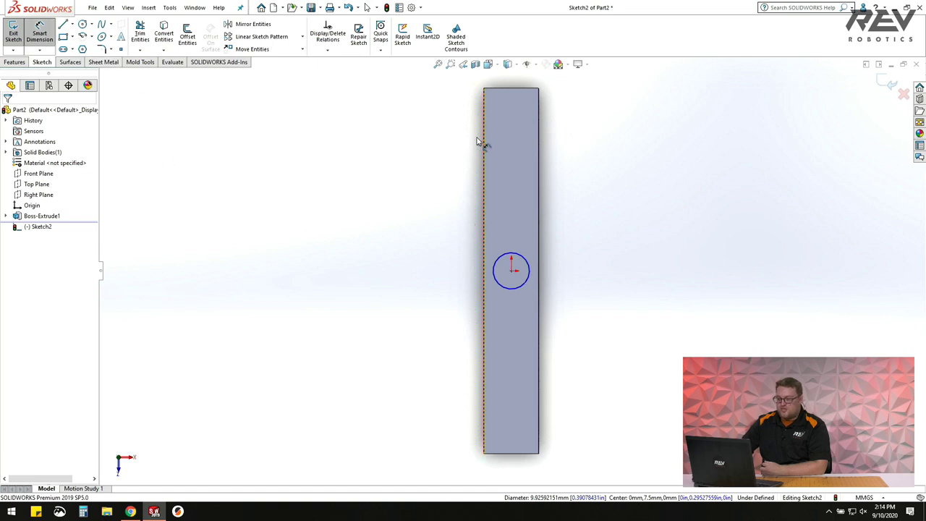
click(485, 252)
click(500, 257)
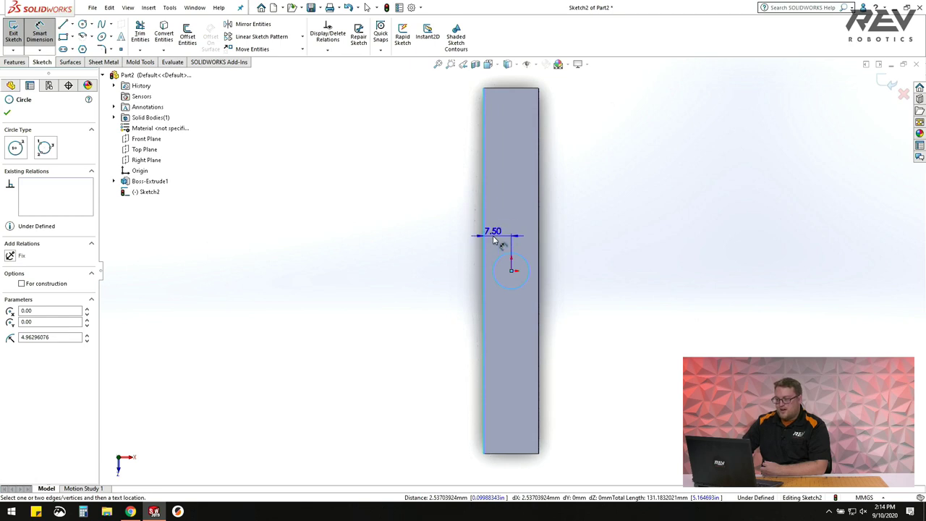
key(Escape)
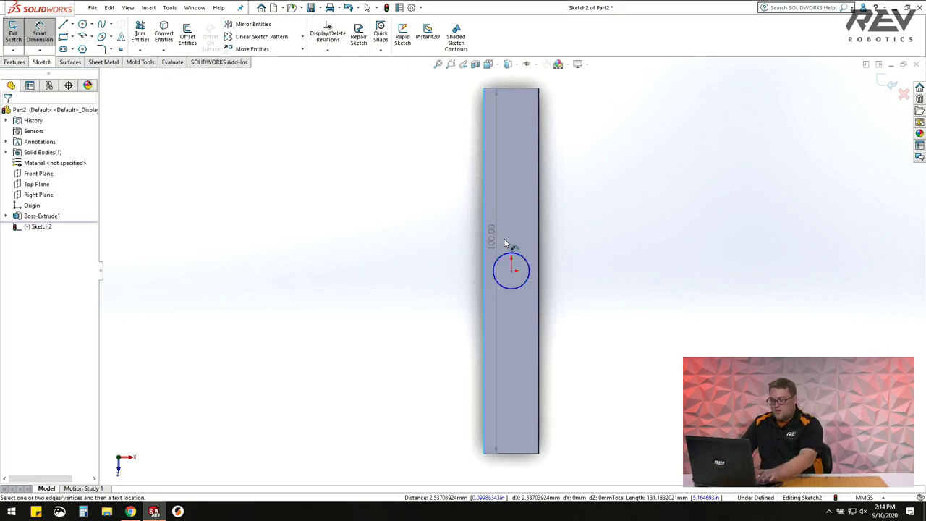
Dimension the circle's diameter and set it to 3 mm.
click(509, 288)
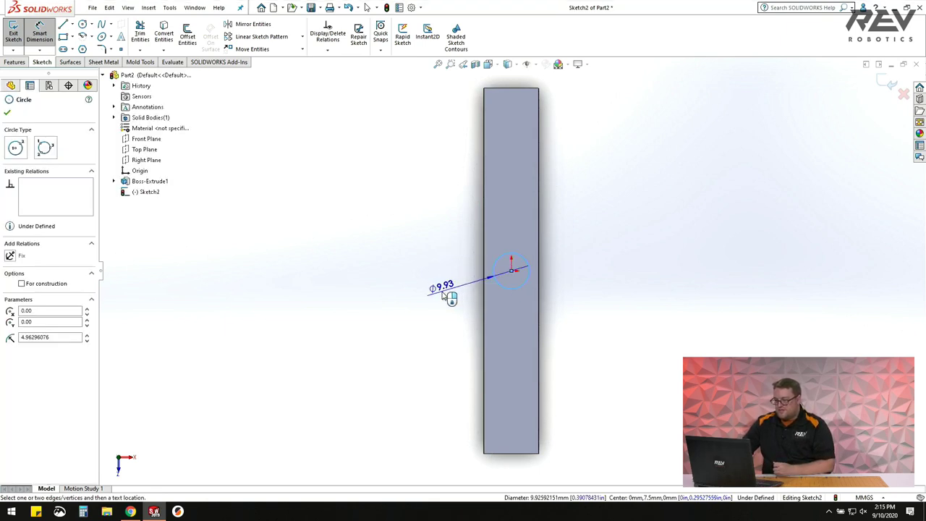
click(448, 294)
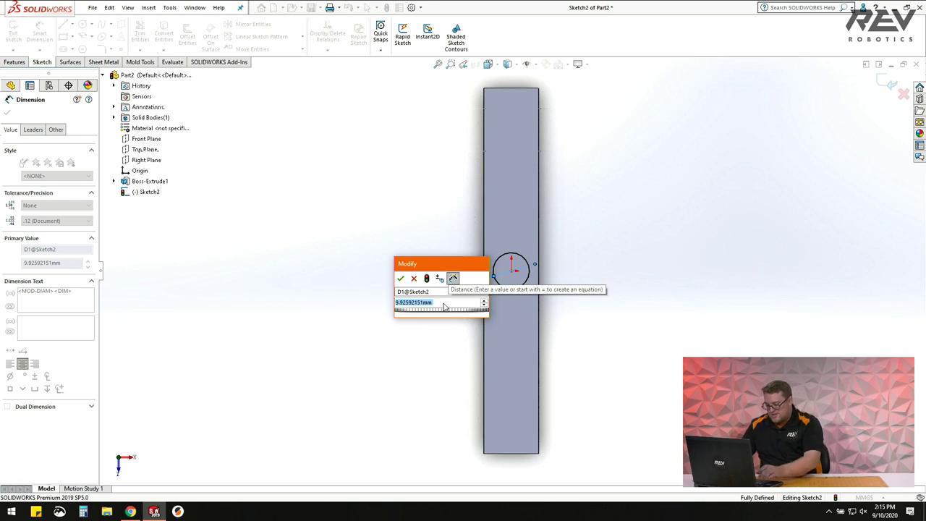
text(3)
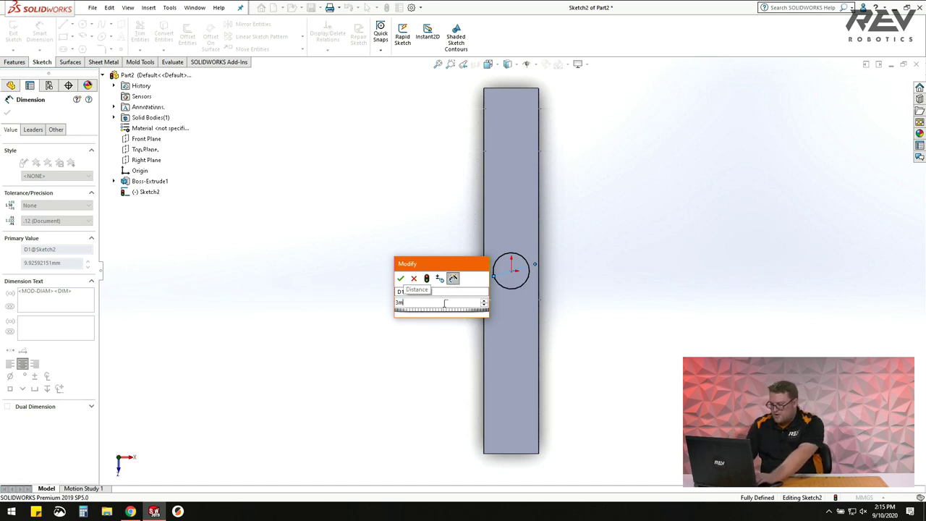
key(Return)
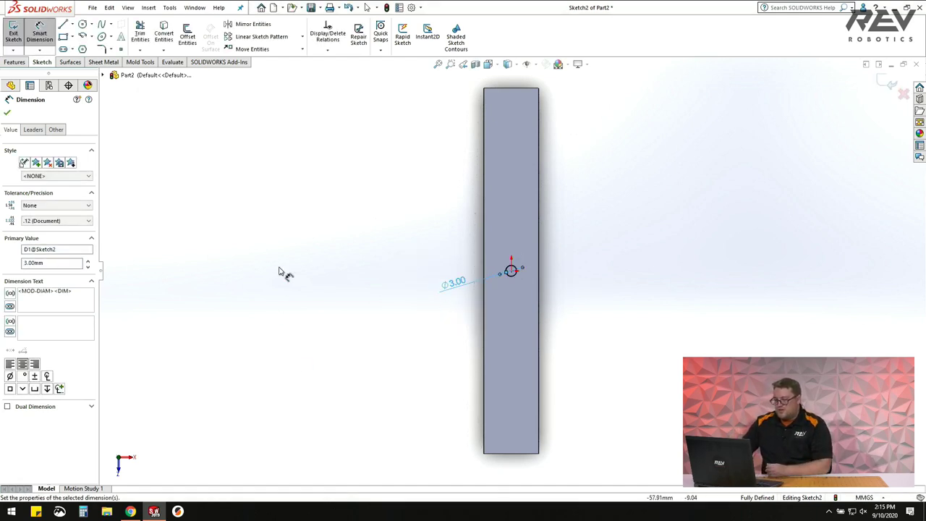
click(8, 114)
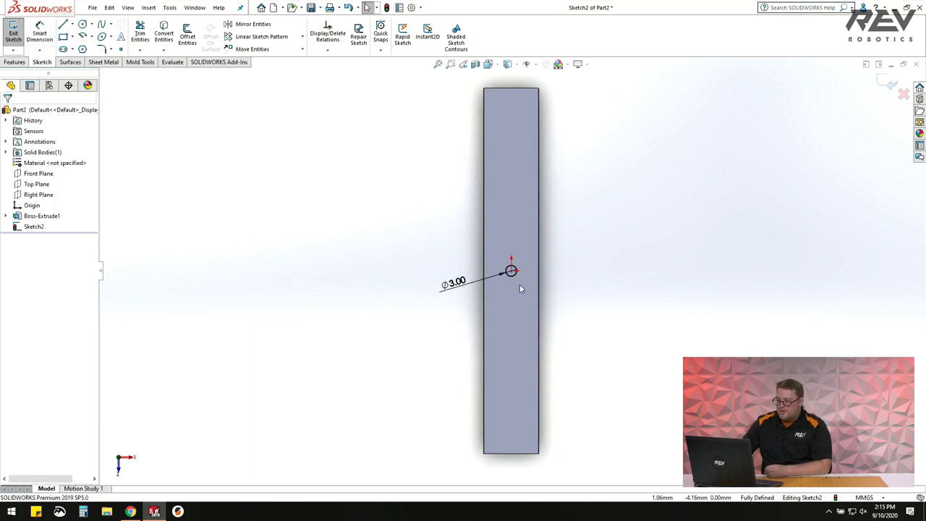
Start an Extruded Cut of the 3 mm circle into the tube and set its blind depth to 15 mm.
key(ctrl+7)
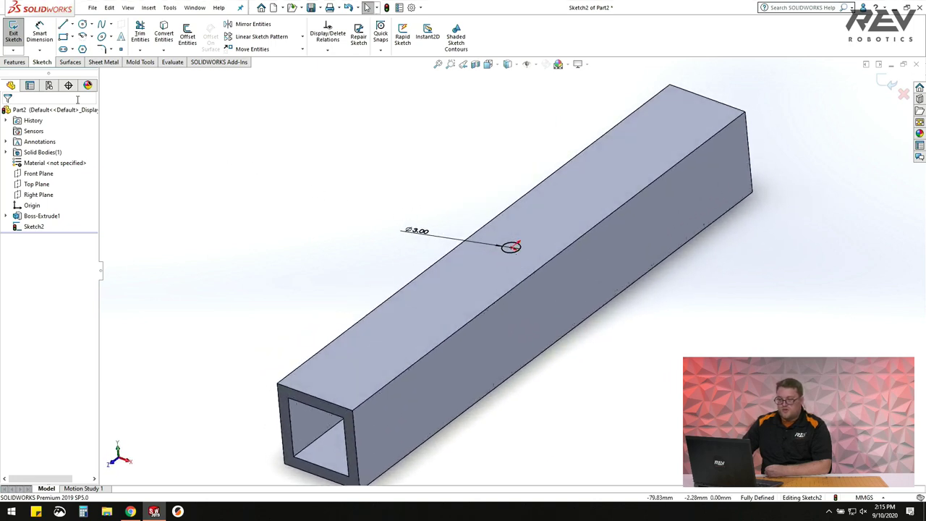
click(15, 62)
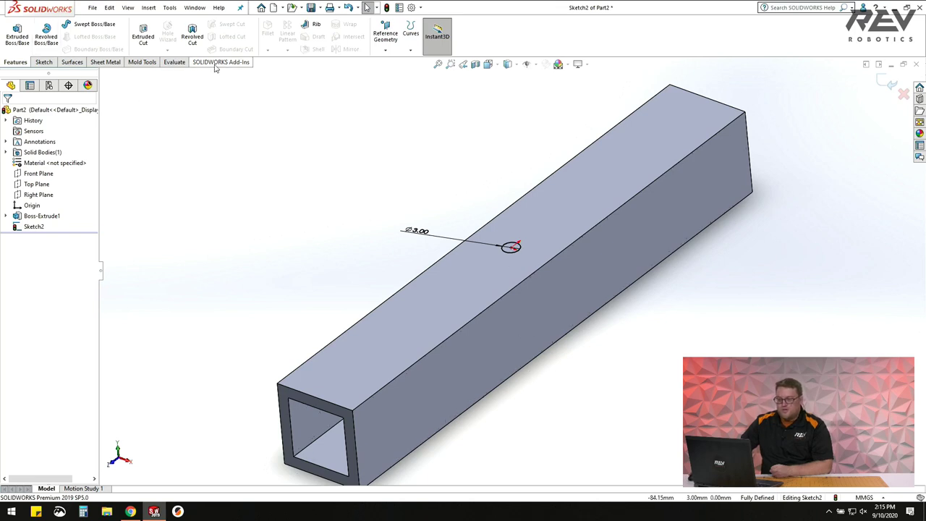
click(147, 41)
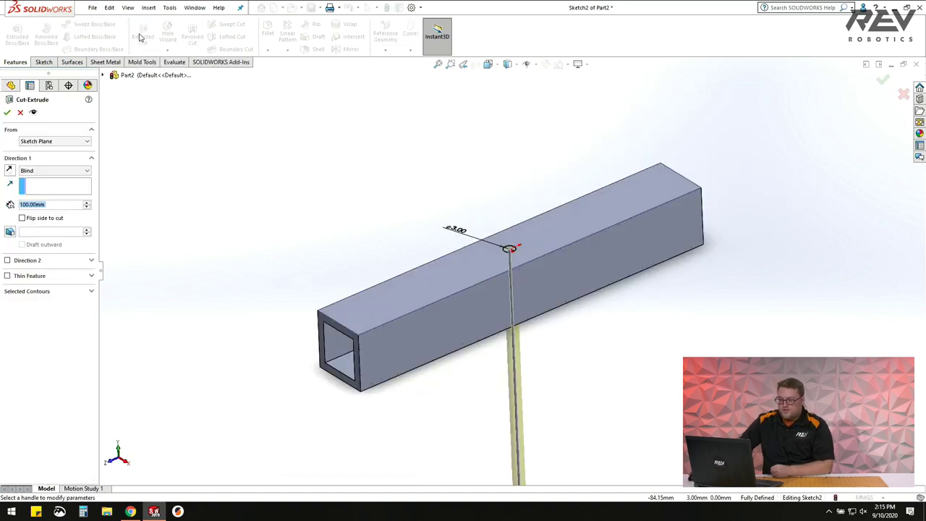
scroll(532, 340, down, 3)
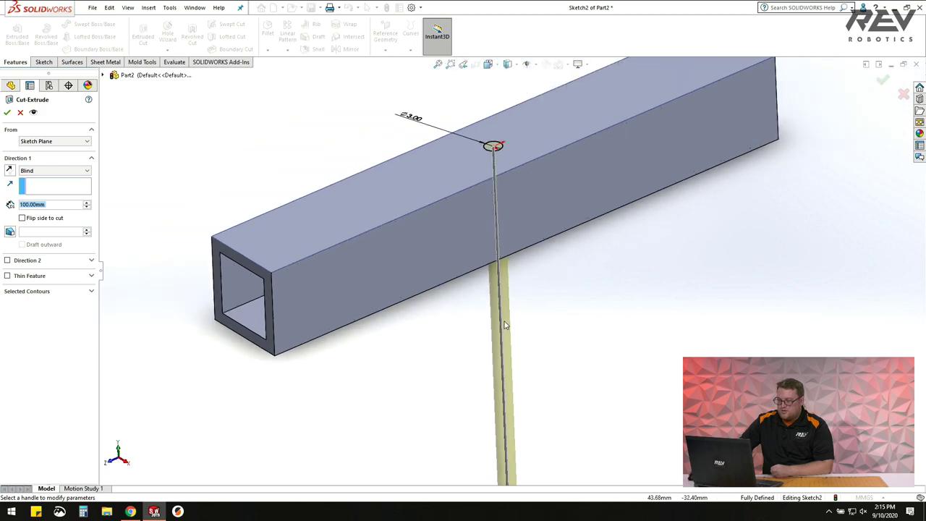
scroll(501, 214, down, 4)
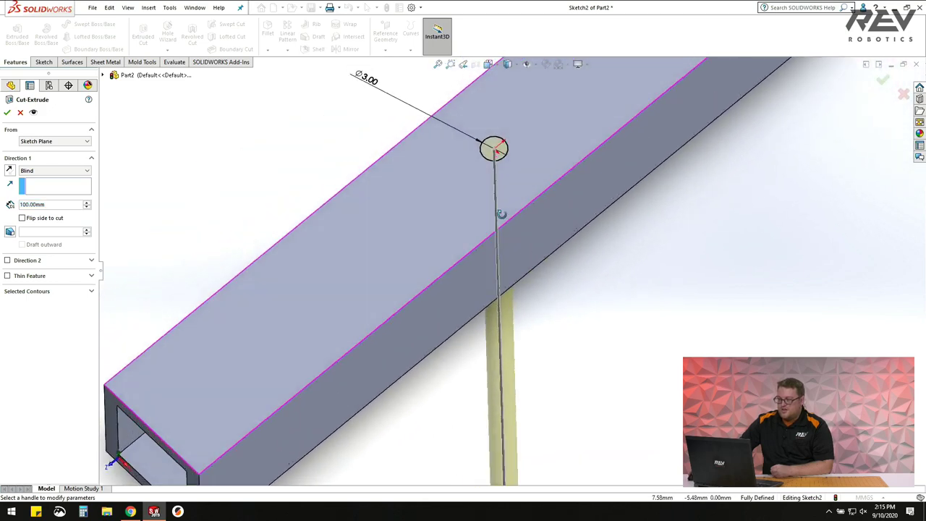
middle_drag(501, 214, 497, 159)
scroll(508, 257, up, 5)
mouse_move(500, 260)
middle_down()
mouse_move(506, 149)
mouse_move(502, 244)
middle_up()
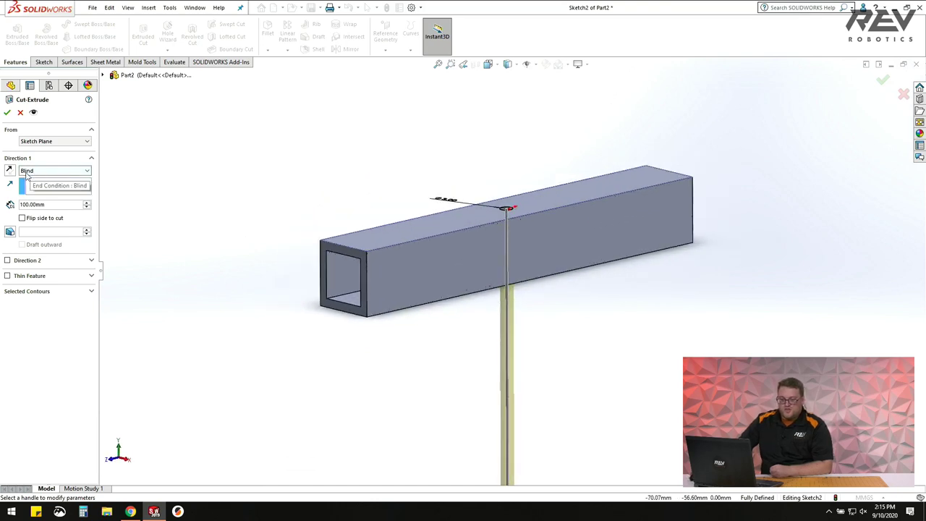
double_click(51, 206)
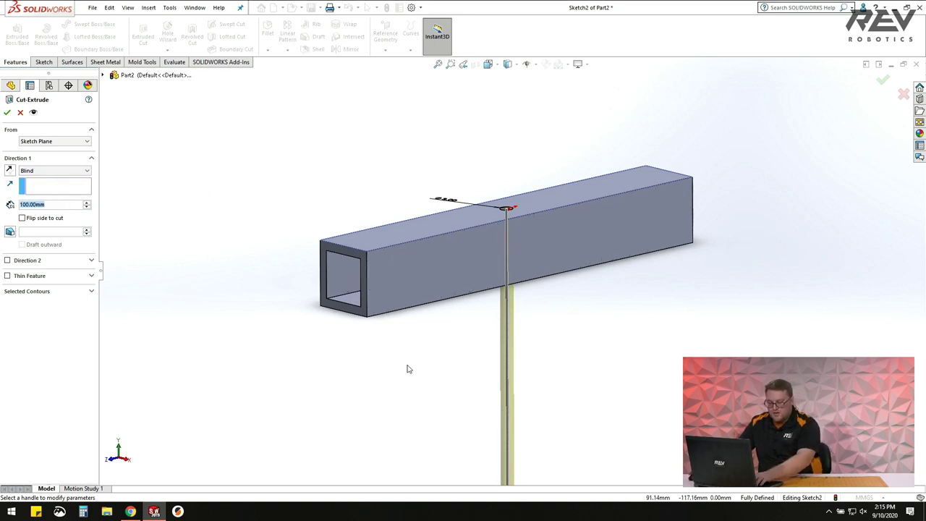
text(15mm)
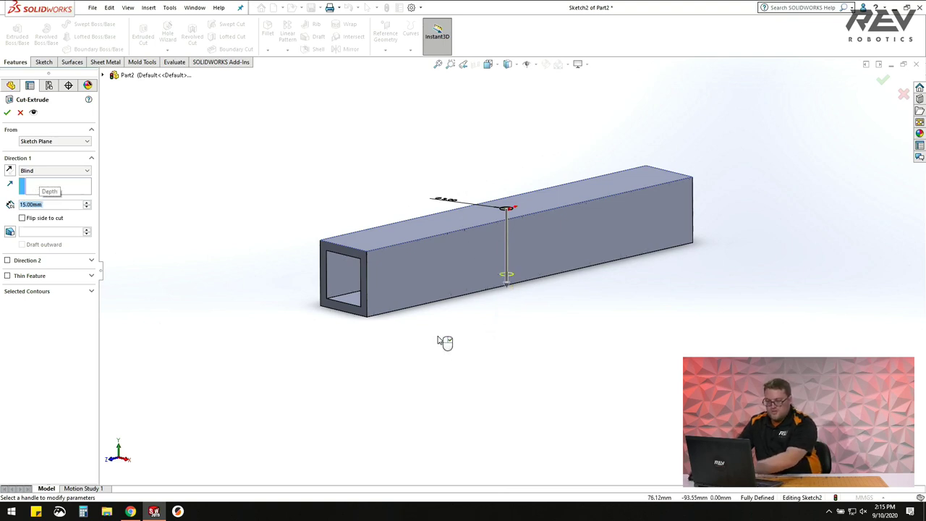
Change the cut's end condition to Through All and complete the hole through both tube walls.
middle_drag(672, 250, 470, 165)
click(34, 172)
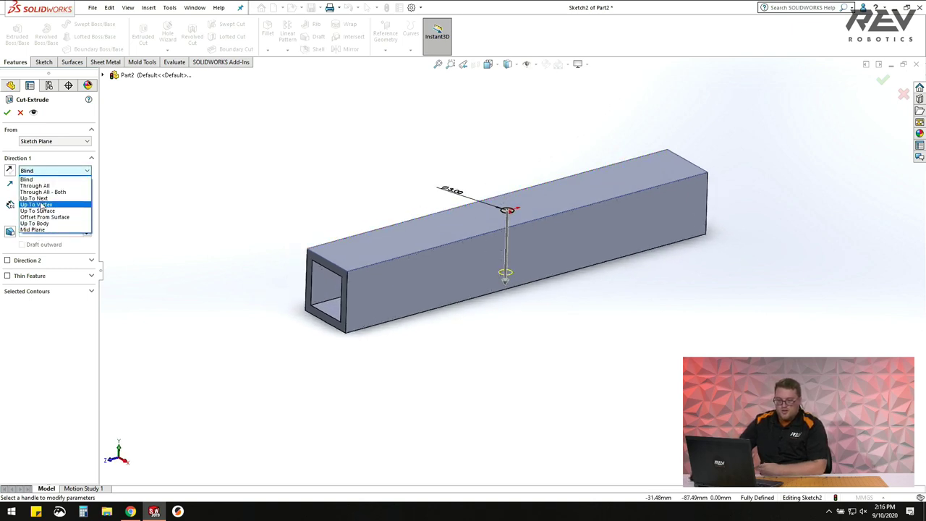
click(43, 187)
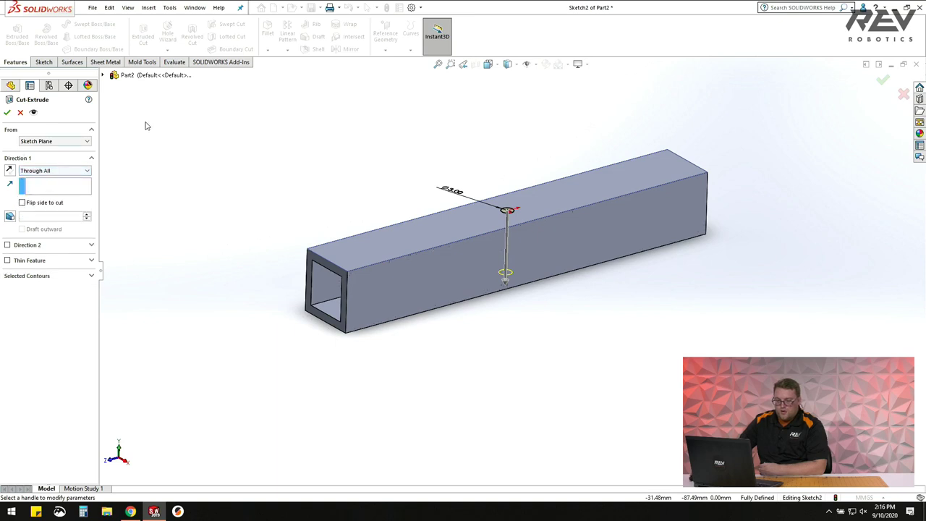
mouse_move(528, 260)
middle_down()
mouse_move(524, 226)
mouse_move(521, 250)
middle_up()
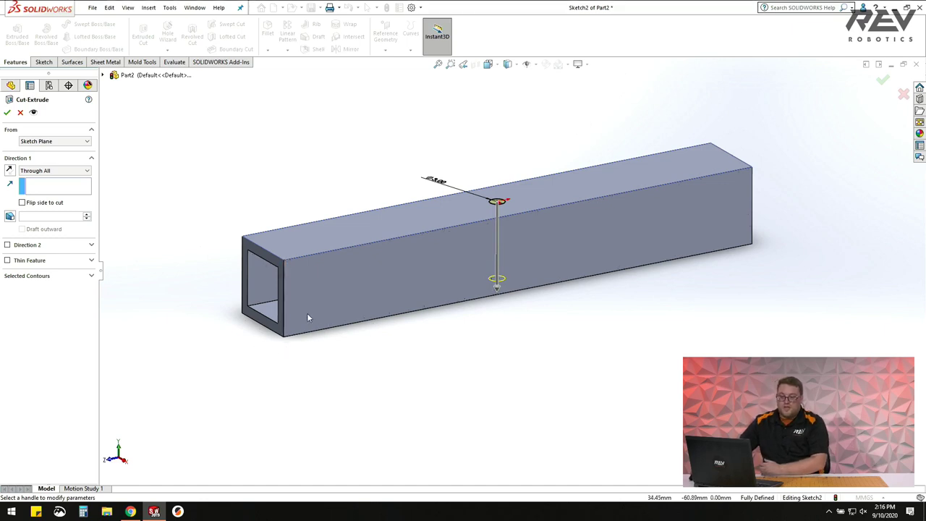
click(51, 170)
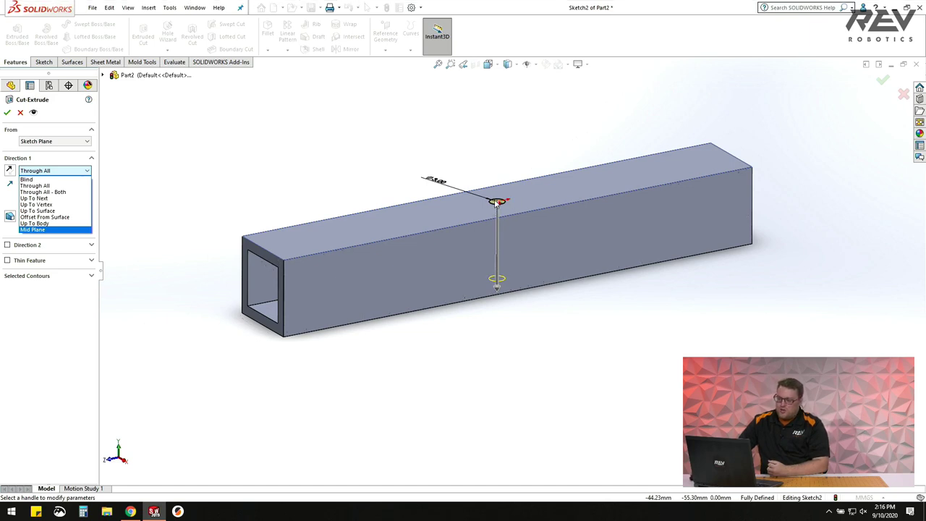
click(35, 185)
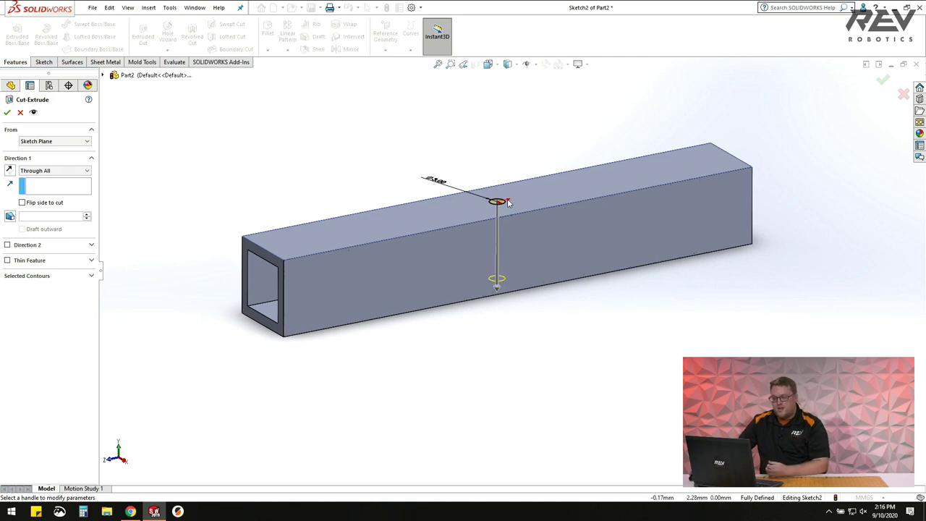
click(7, 112)
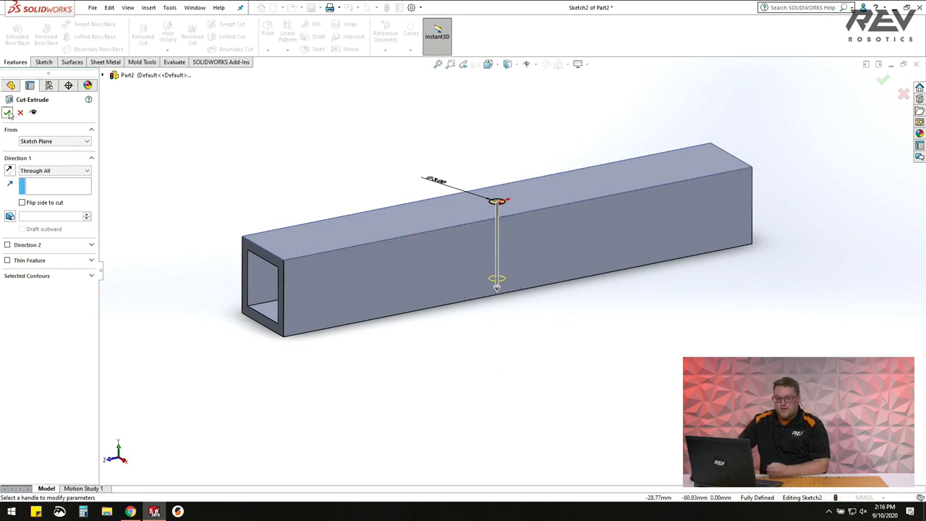
middle_drag(542, 219, 335, 155)
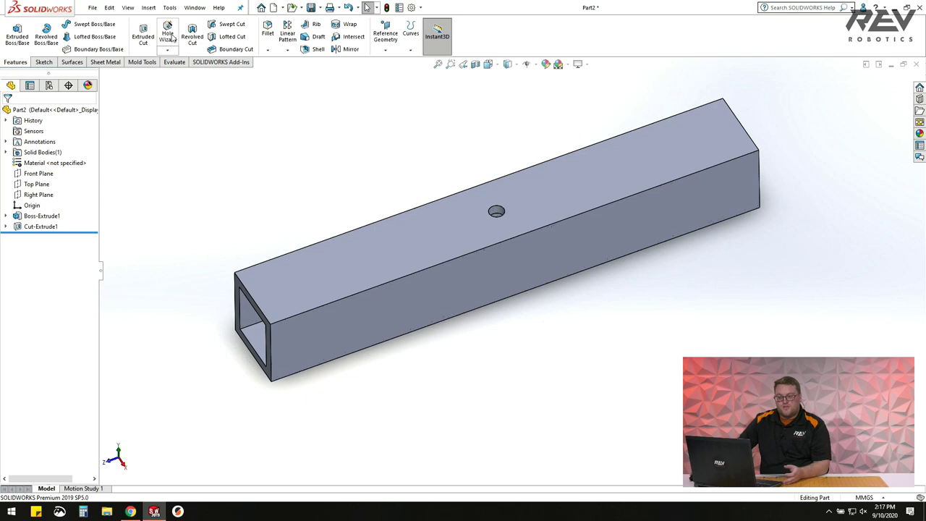
scroll(499, 220, down, 5)
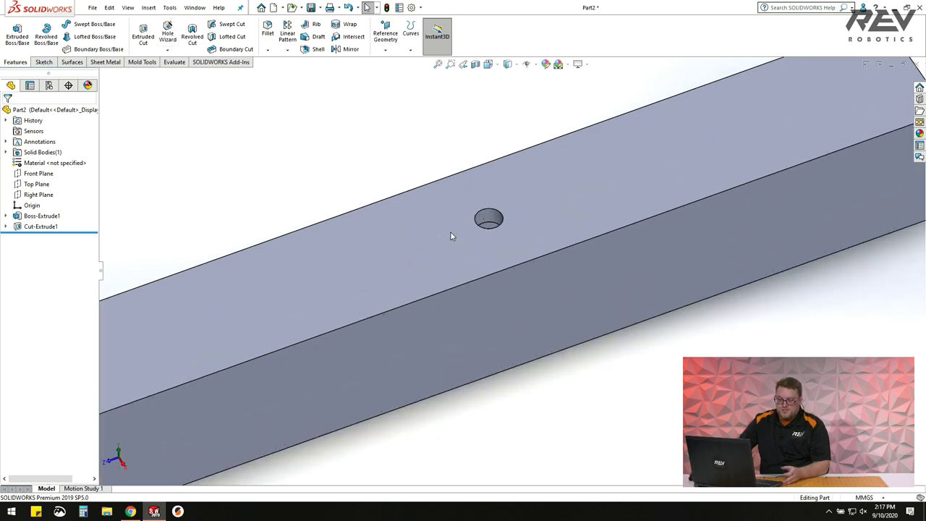
key(f)
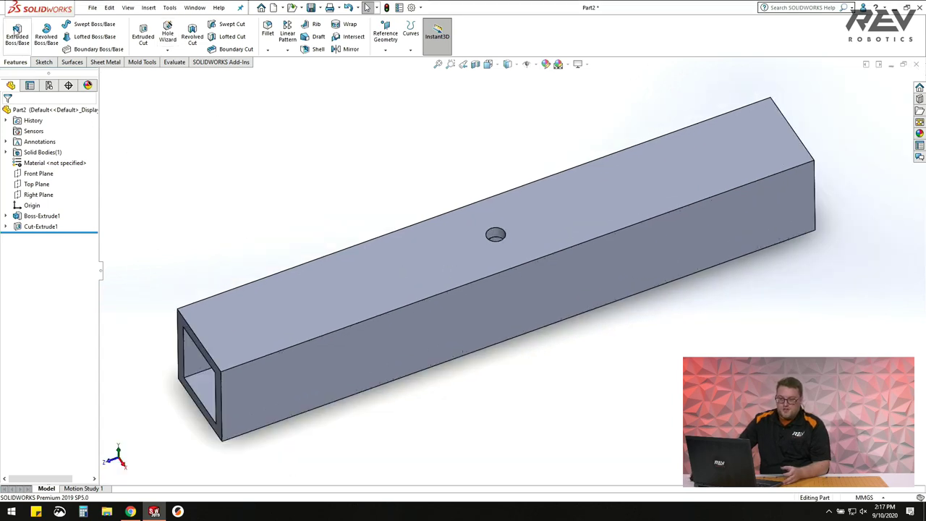
key(z)
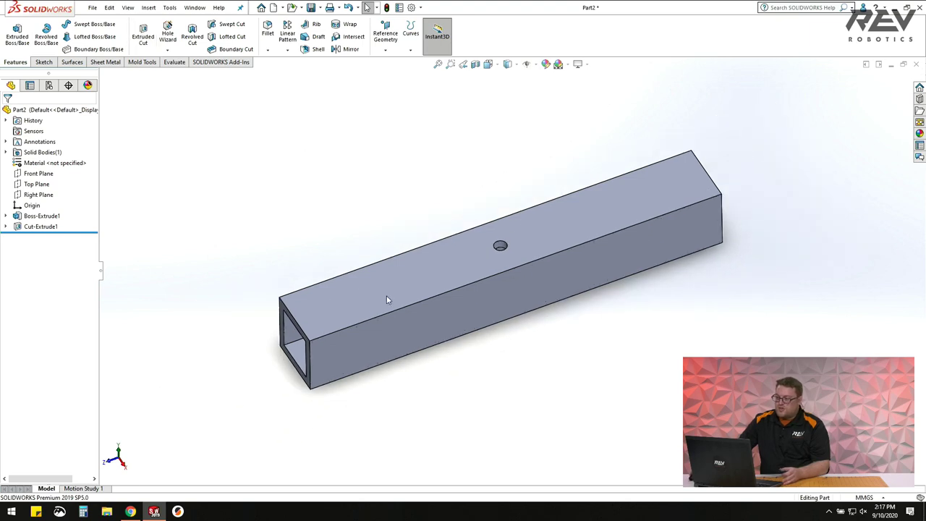
middle_drag(425, 296, 353, 209)
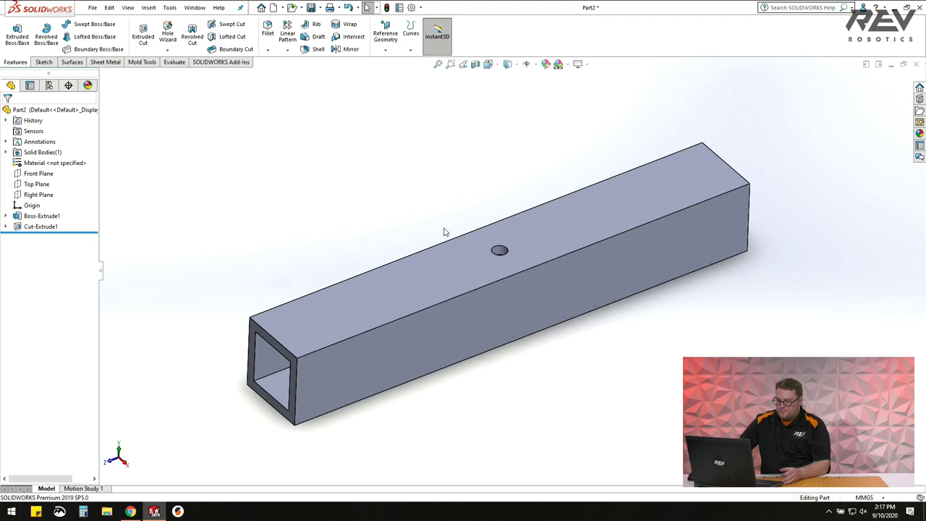
Save the part to the Desktop under the file name Part2.
click(319, 7)
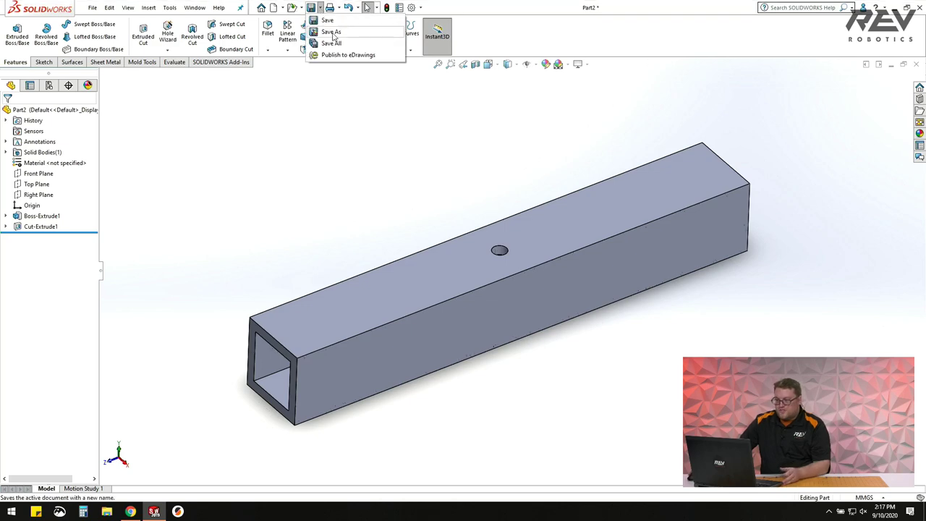
click(331, 29)
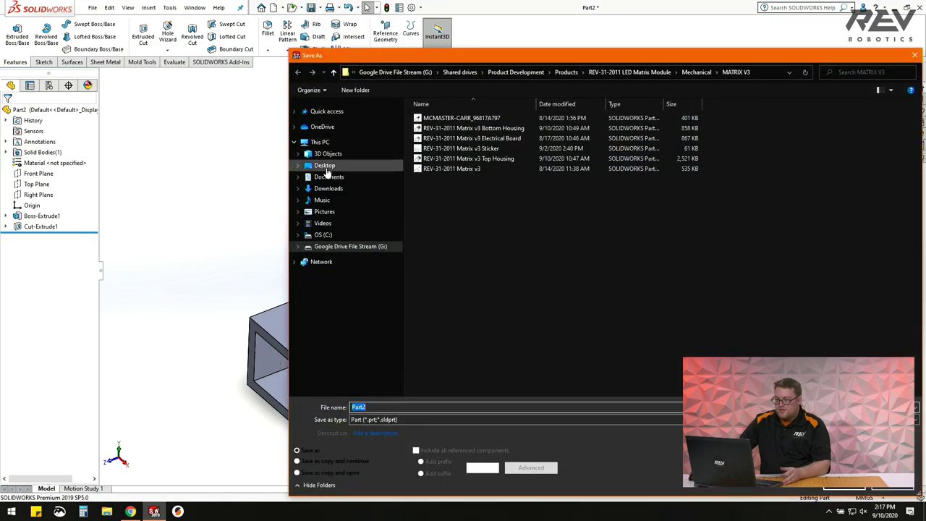
click(325, 165)
key(Tab)
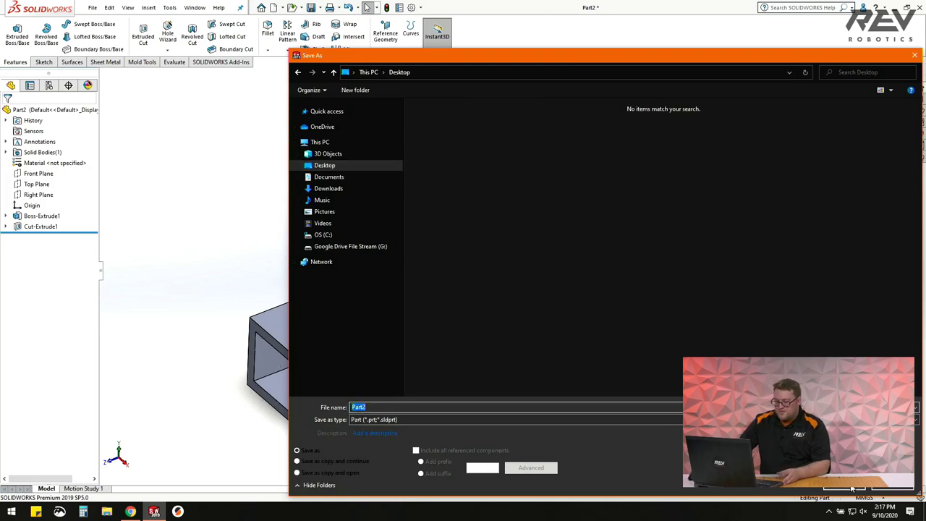
click(850, 485)
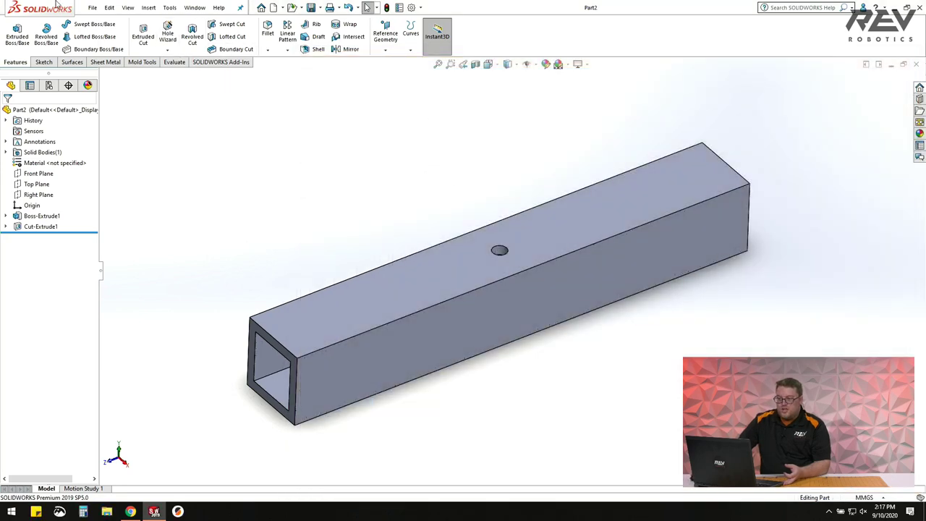
Create a new assembly document and place Part2 in it as the first component.
click(93, 9)
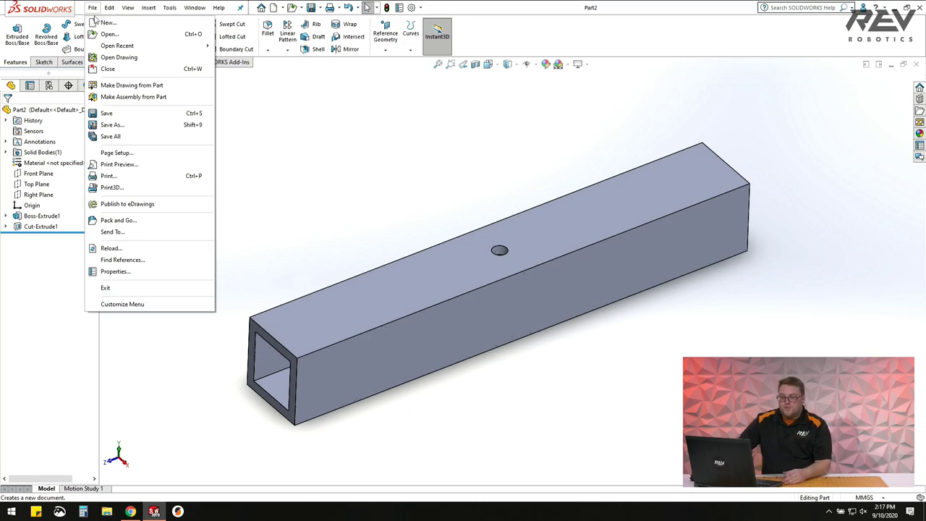
click(108, 24)
click(271, 90)
click(401, 282)
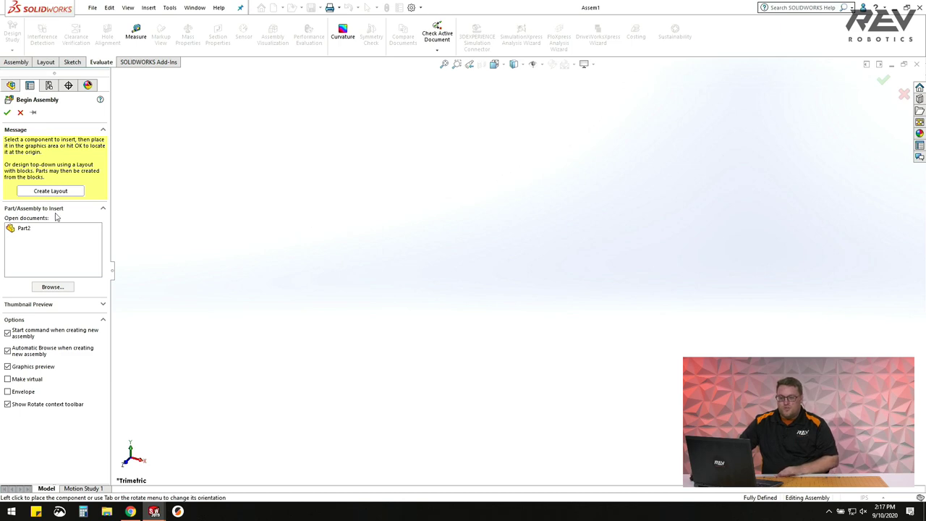
click(26, 230)
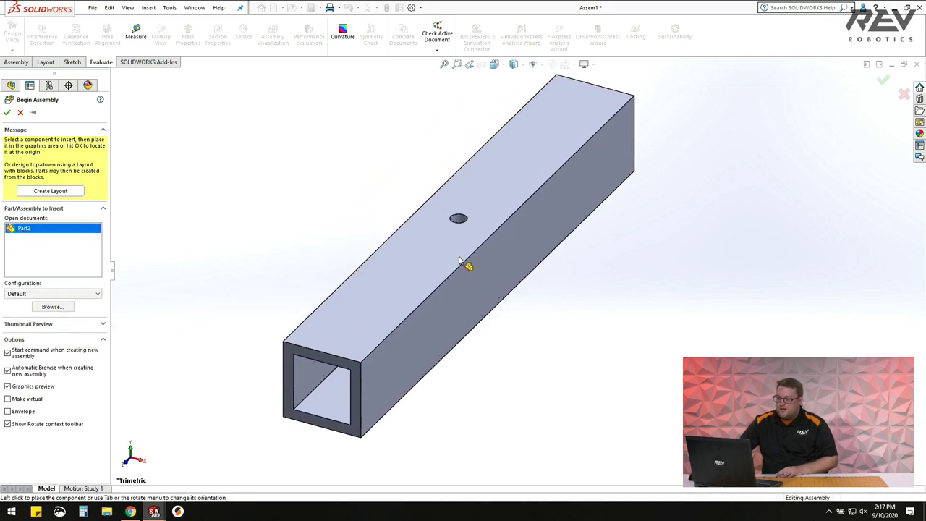
click(522, 351)
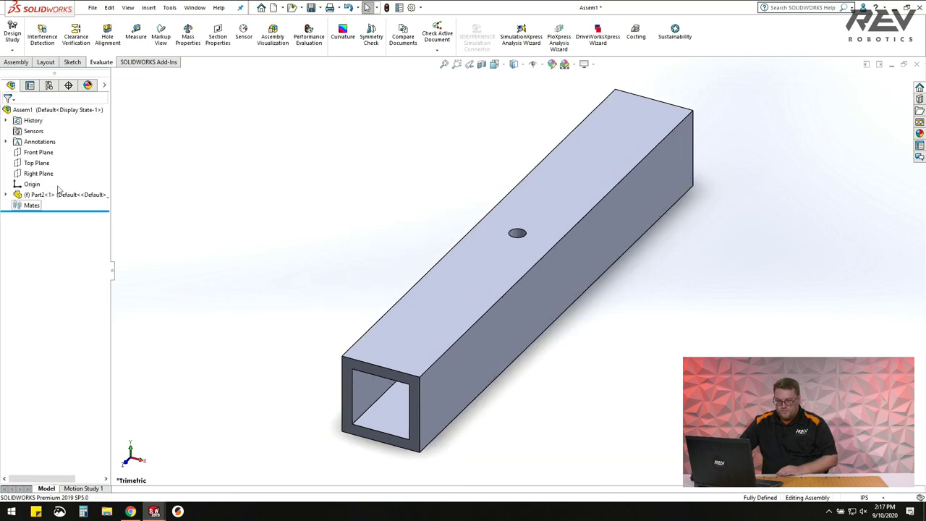
Switch back to the Part2 document and examine which geometry Boss-Extrude1 and Cut-Extrude1 each produce.
click(195, 8)
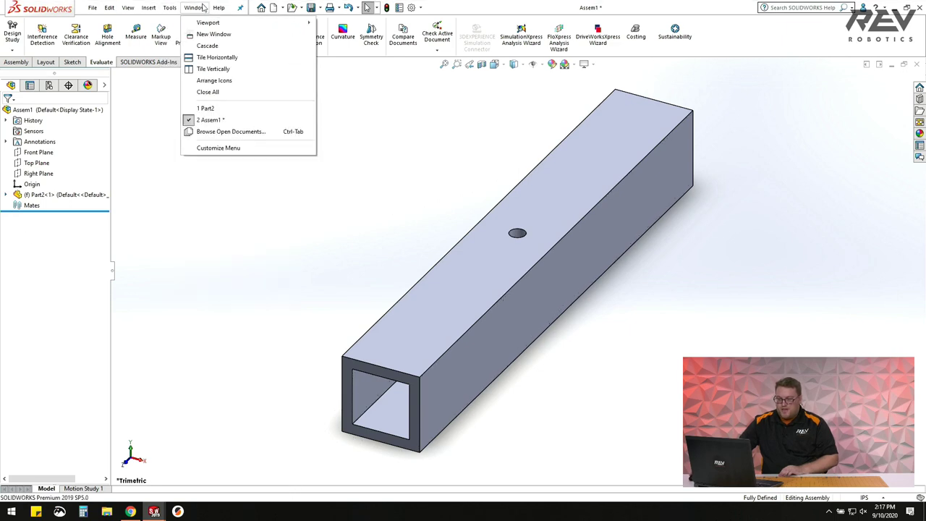
click(214, 110)
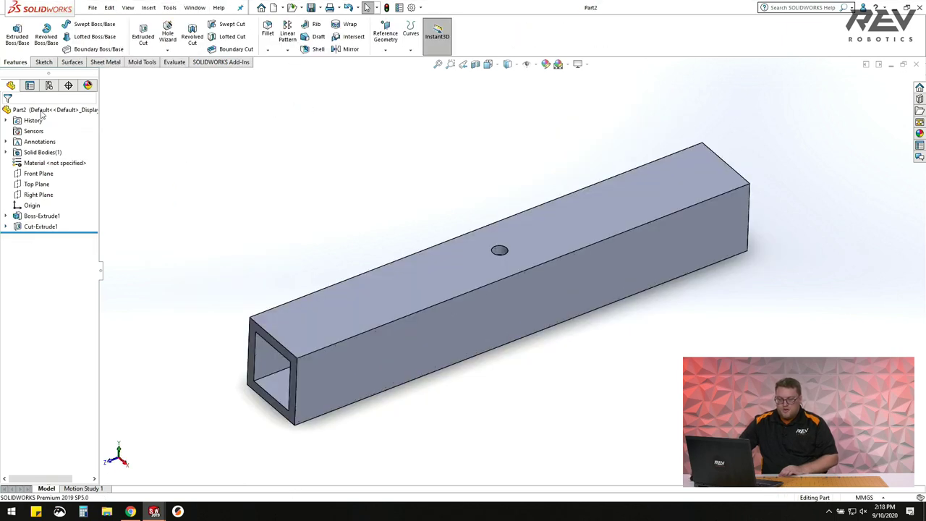
click(33, 216)
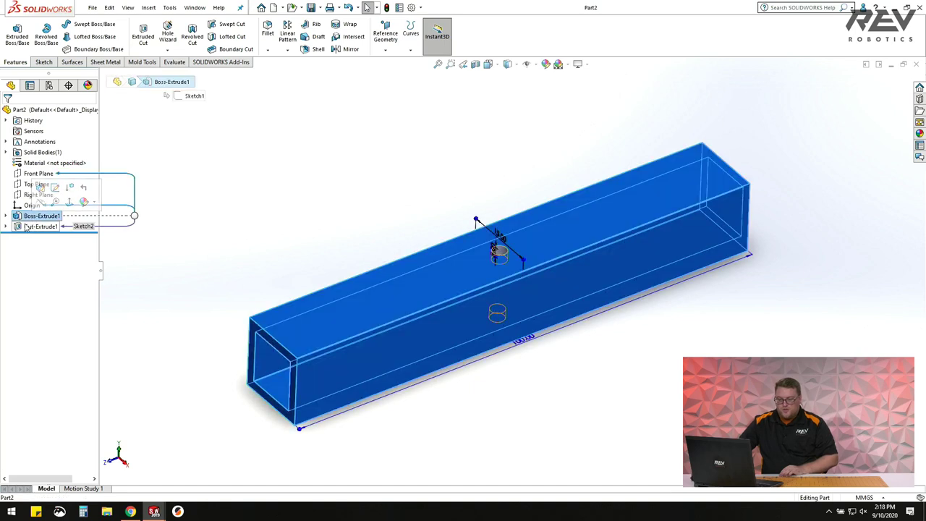
click(31, 226)
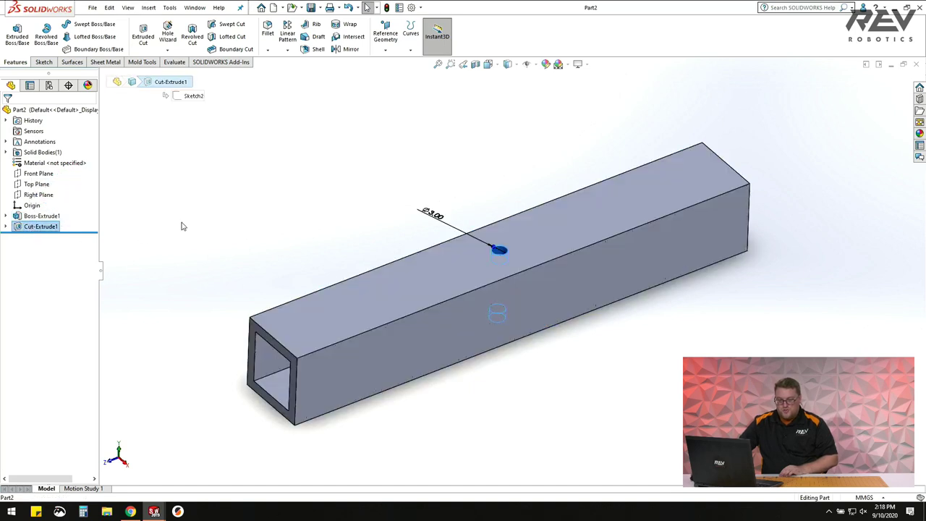
click(18, 216)
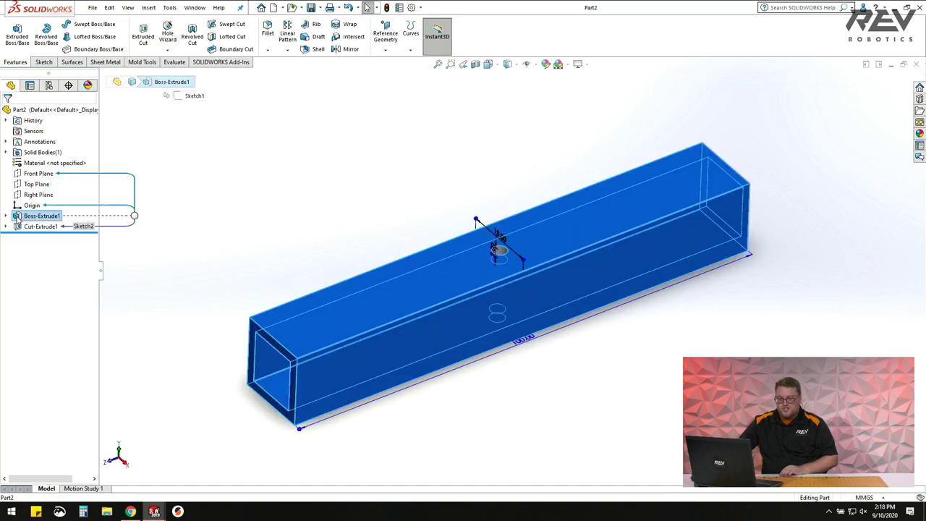
click(33, 226)
click(75, 215)
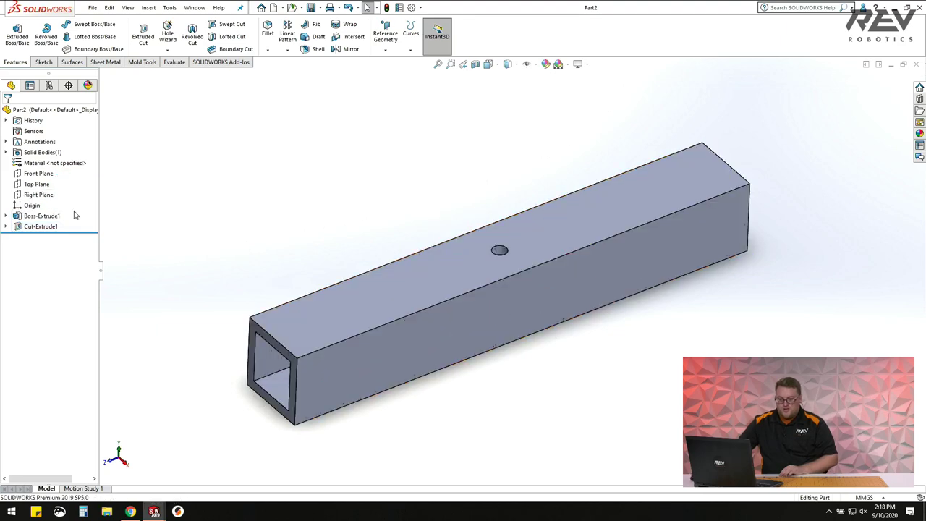
click(29, 217)
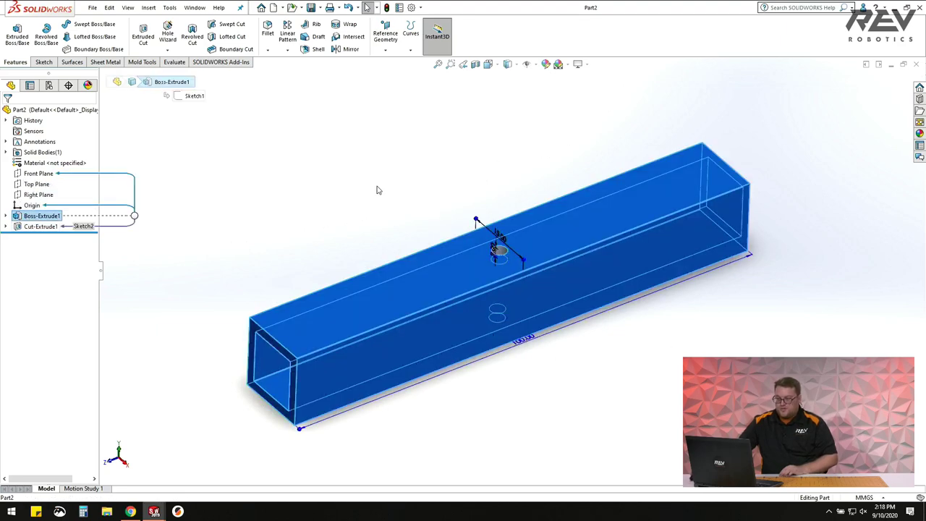
click(402, 189)
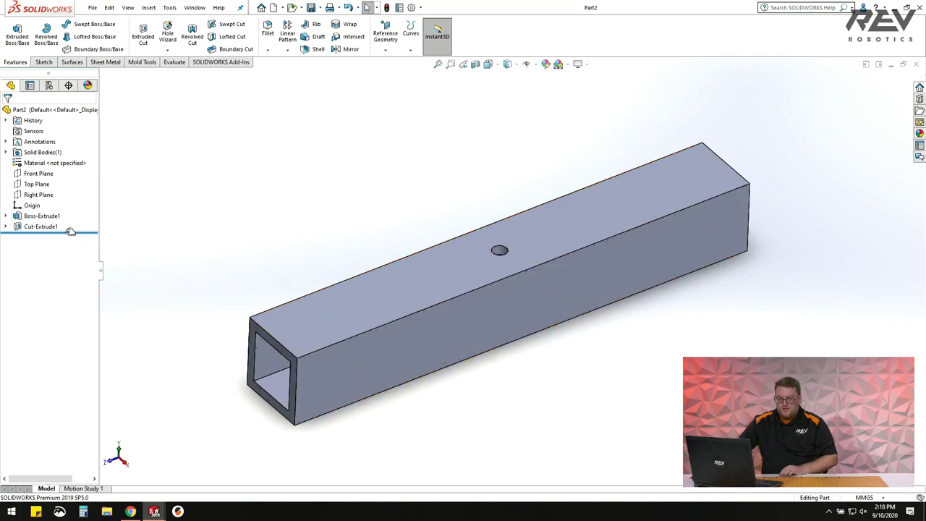
Roll the feature history back to before Cut-Extrude1, inspect Boss-Extrude1, and roll it forward again to include the cut.
drag(70, 231, 72, 211)
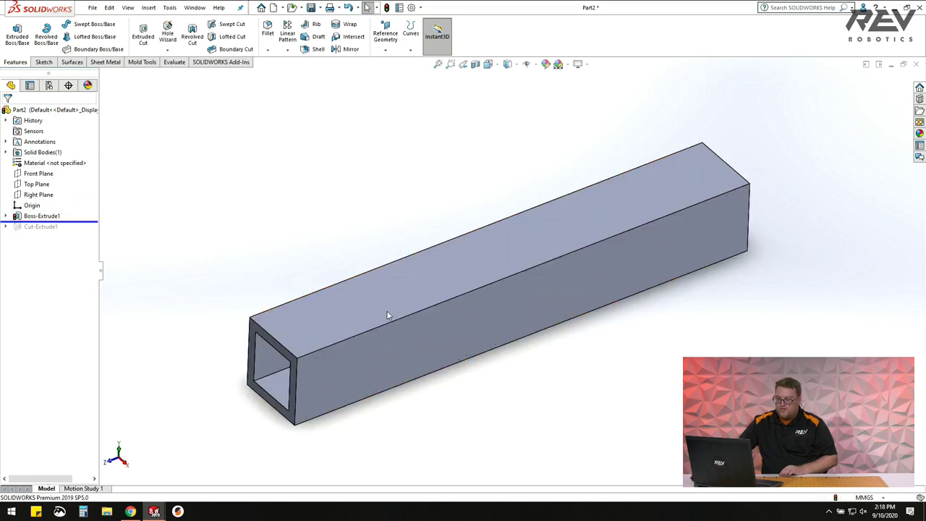
click(45, 216)
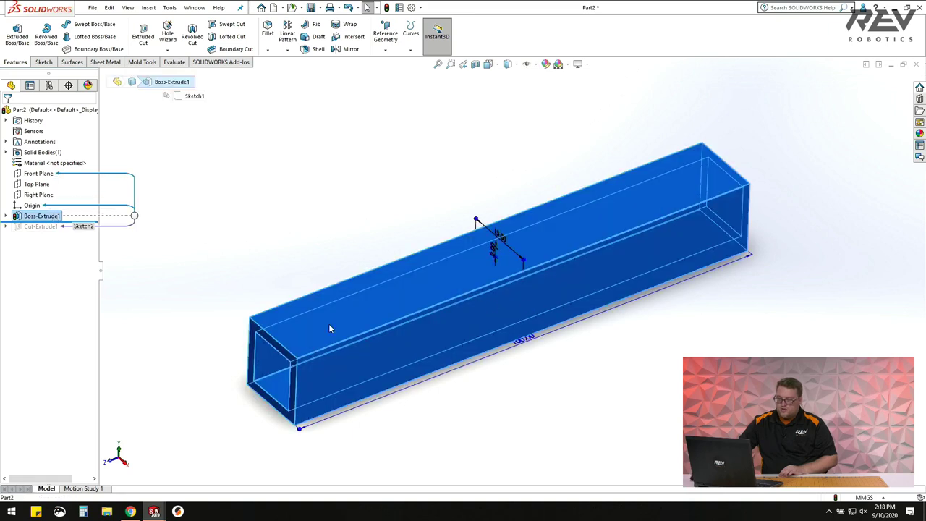
click(163, 193)
drag(70, 221, 65, 232)
click(48, 227)
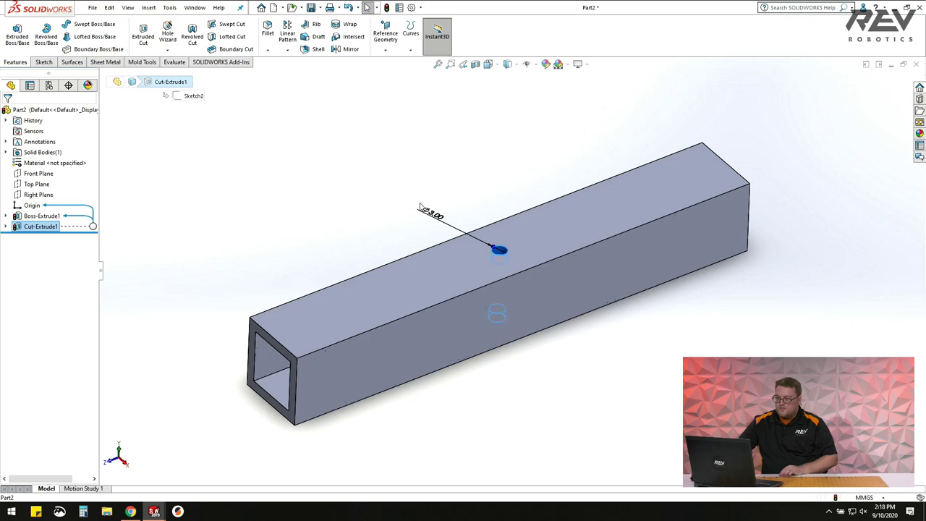
key(Escape)
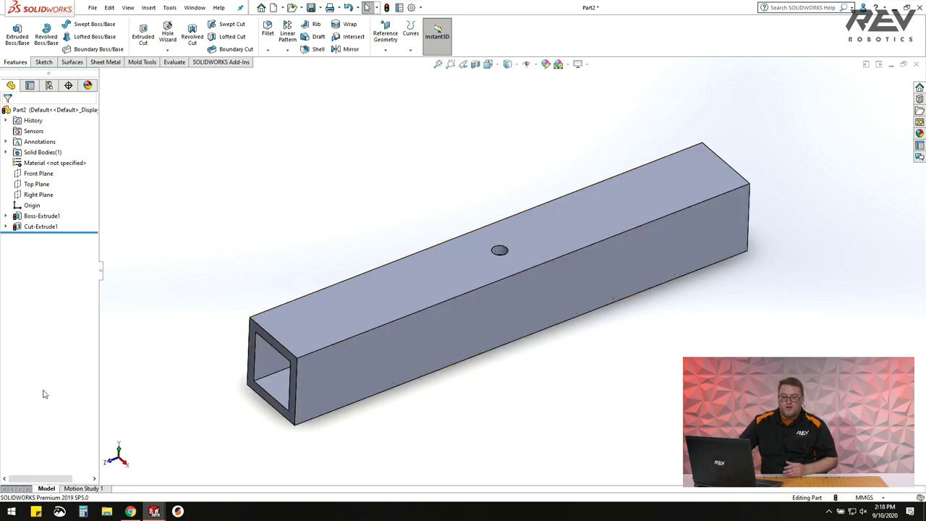
Edit the Boss-Extrude1 feature and set its Mid Plane depth to 200 mm.
click(41, 220)
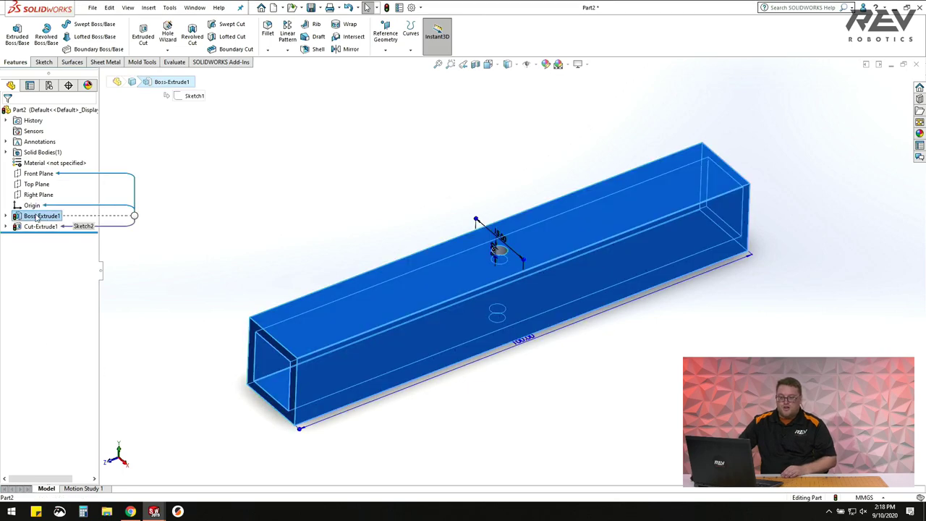
right_click(41, 217)
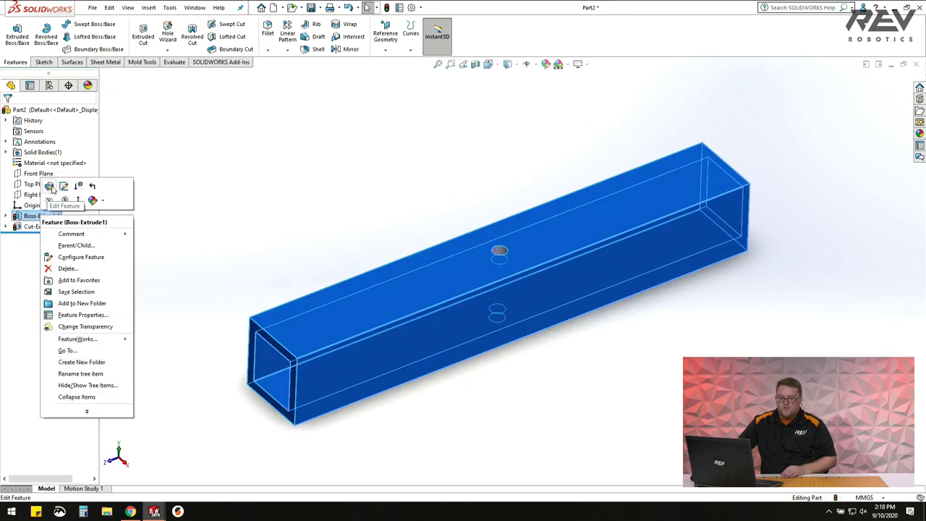
click(50, 186)
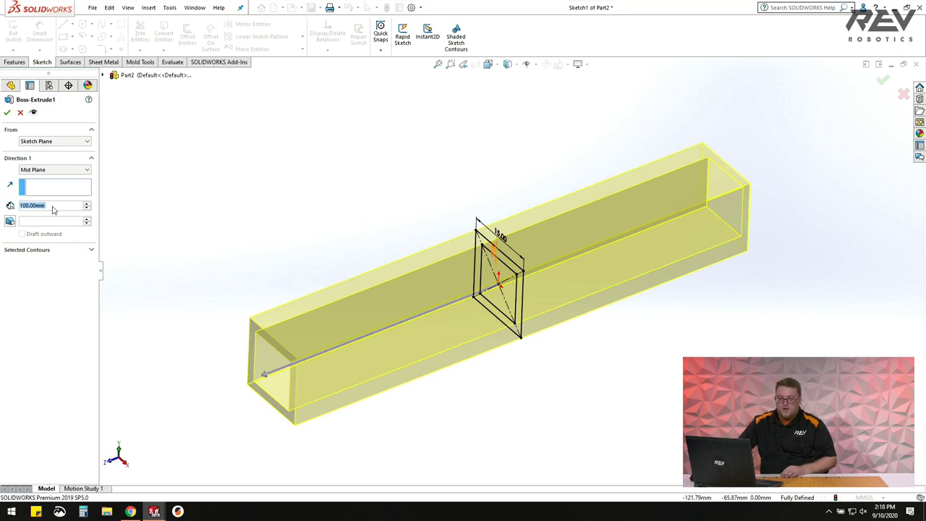
text(20)
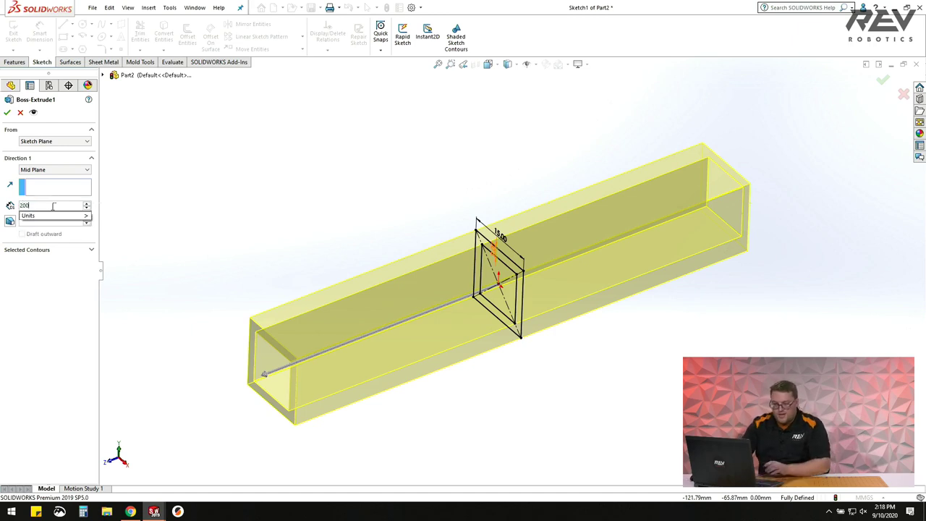
text(00mm)
key(Return)
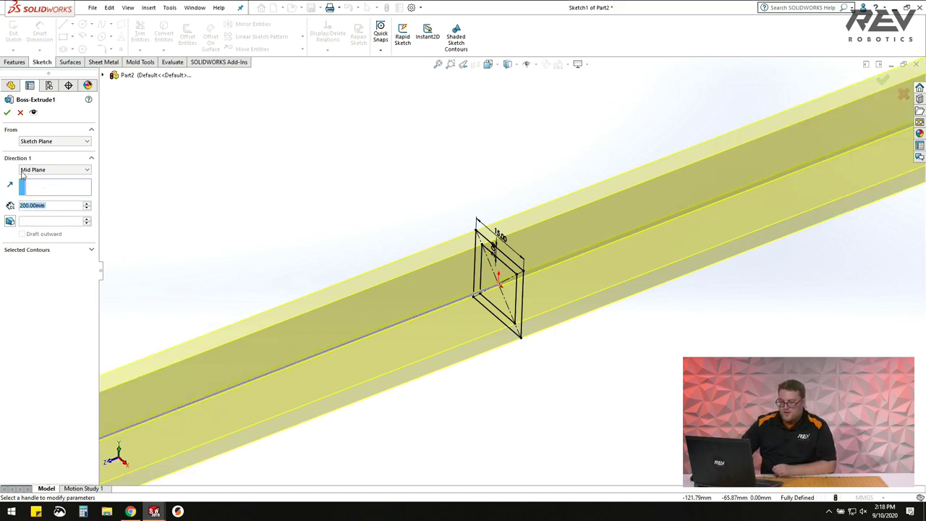
key(f)
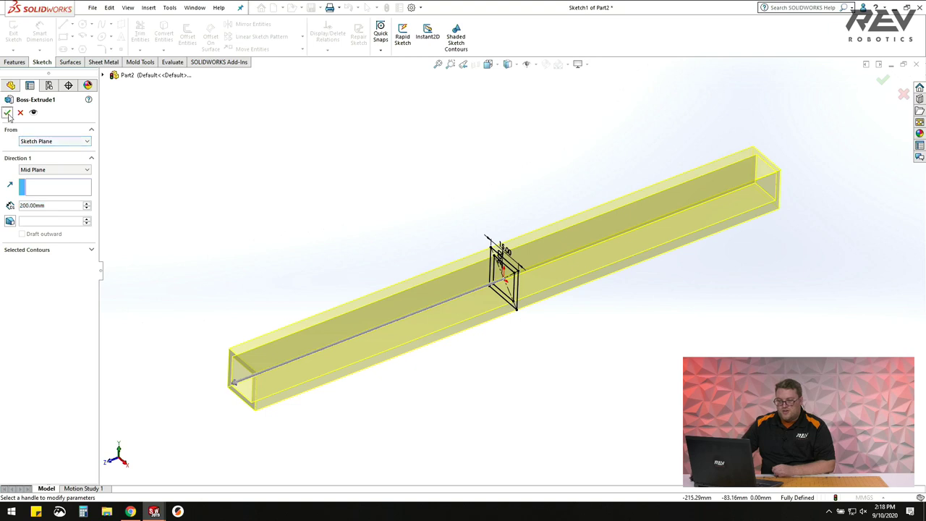
click(6, 112)
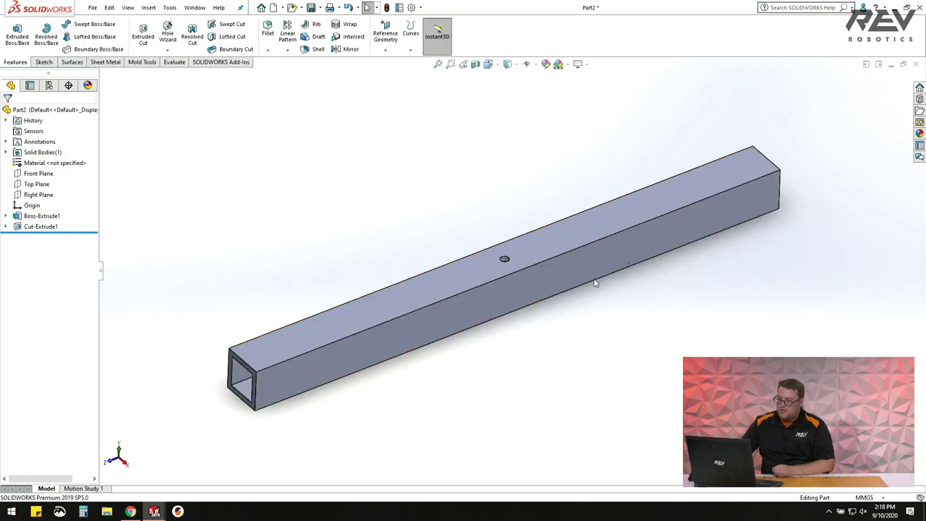
Save the lengthened tube part and switch to the Assem1 assembly document.
scroll(534, 289, down, 2)
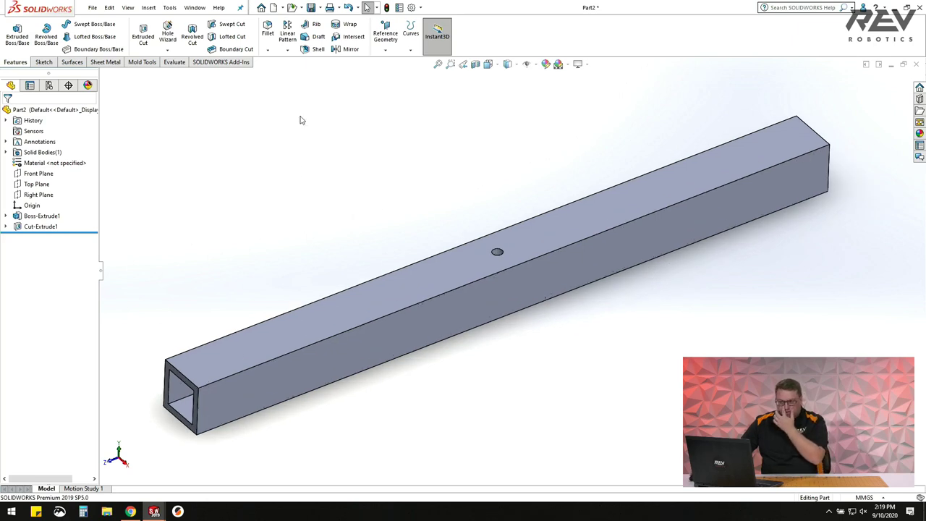
click(311, 8)
click(185, 7)
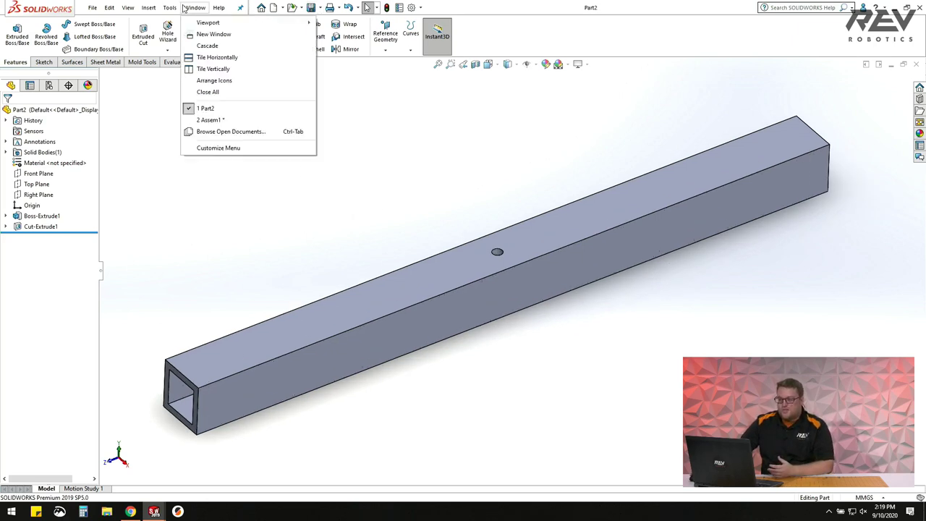
click(210, 120)
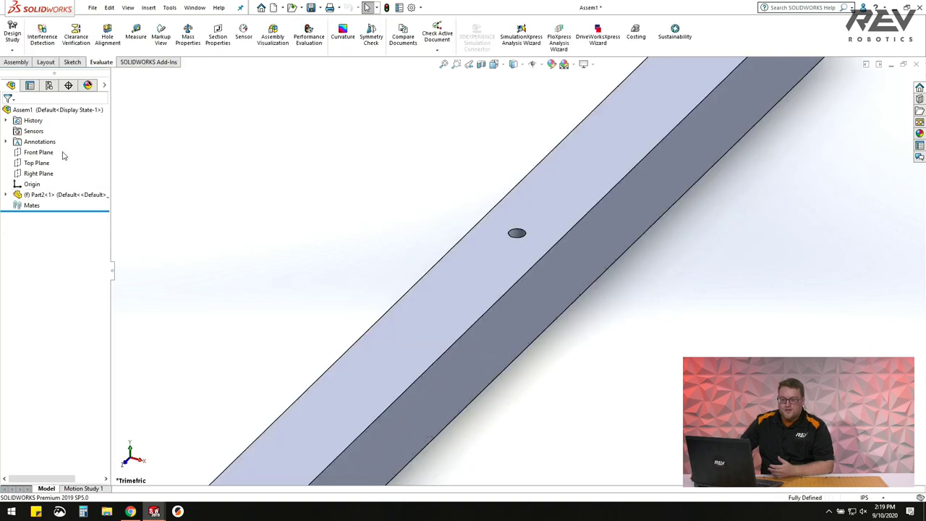
Fit the updated tube in view, try to move the Part2 component, and examine its entry in the assembly tree.
click(28, 196)
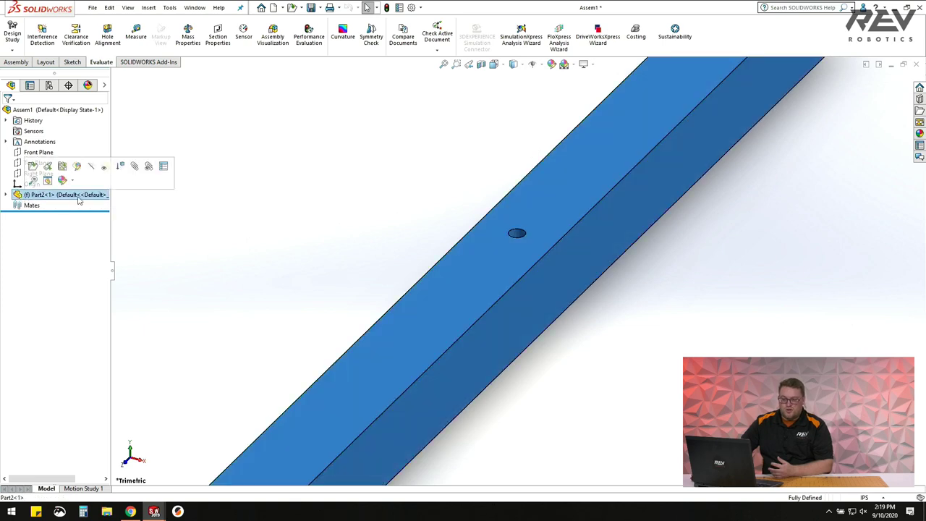
click(94, 196)
click(200, 248)
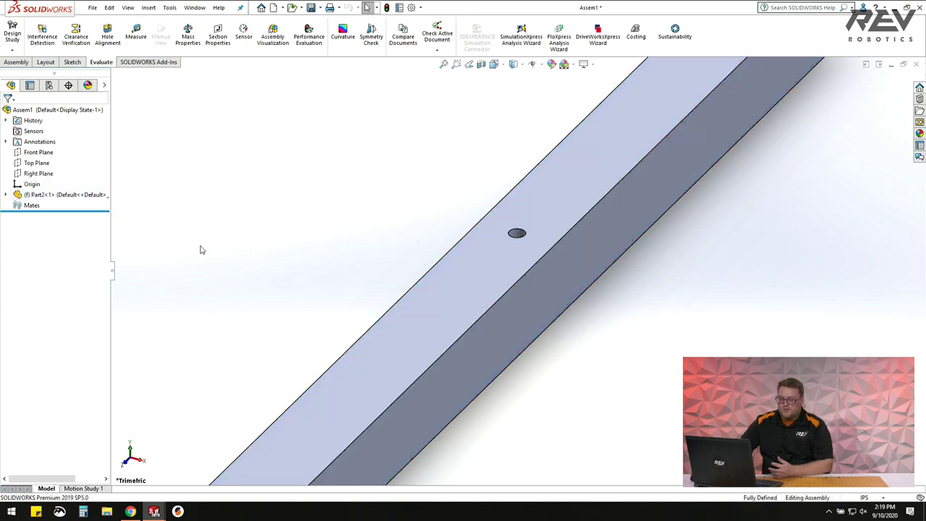
key(f)
drag(463, 300, 447, 251)
drag(463, 314, 412, 362)
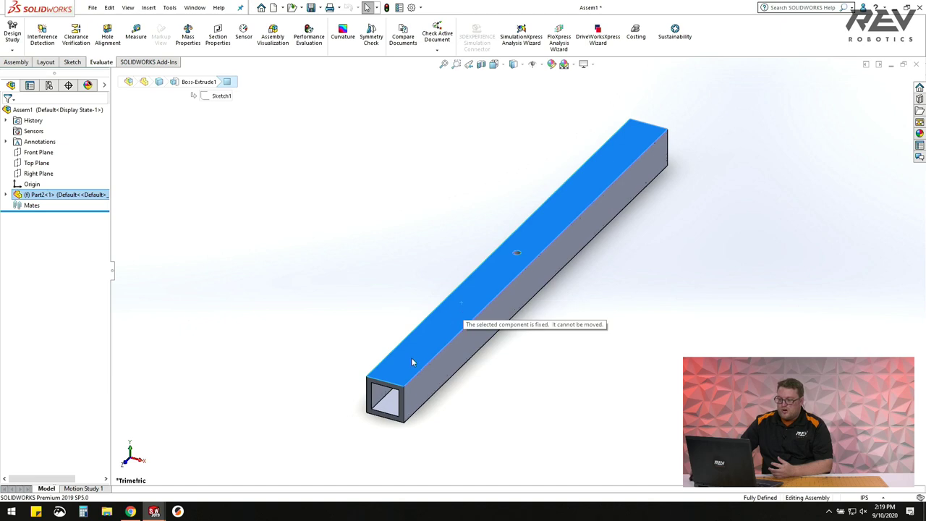
click(325, 233)
click(33, 195)
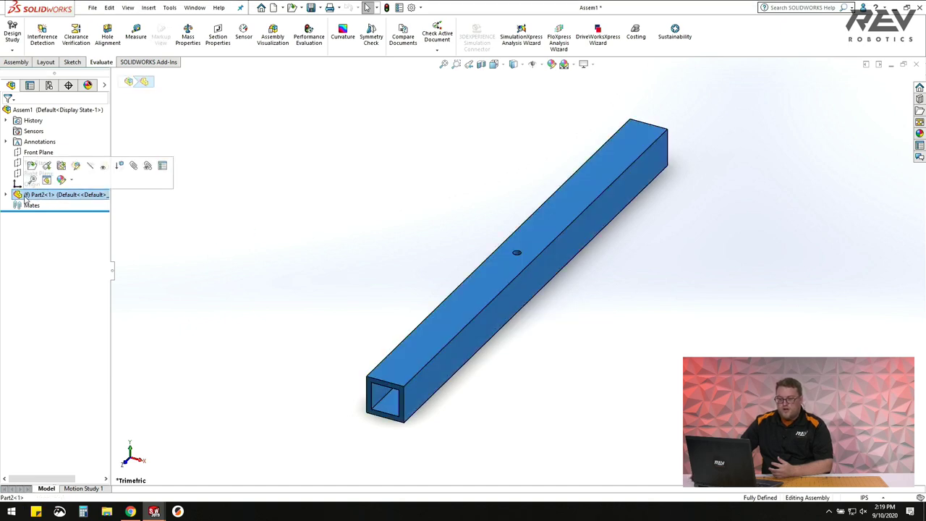
click(289, 231)
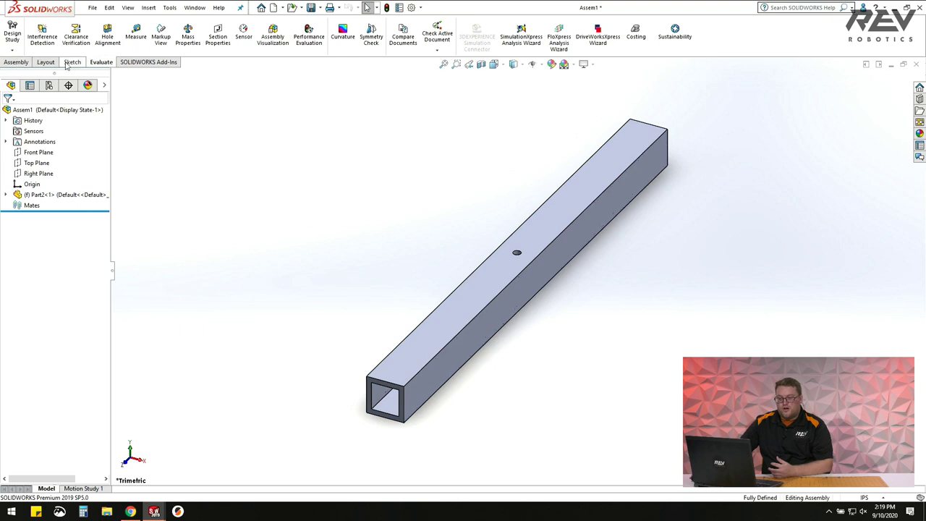
Insert a second instance of Part2 into the assembly, placed freely beside the first tube.
click(15, 64)
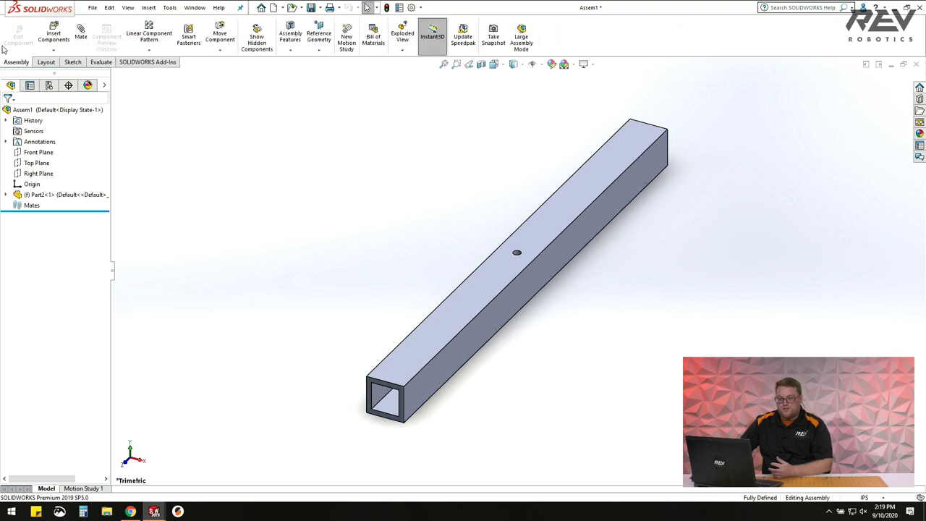
click(41, 43)
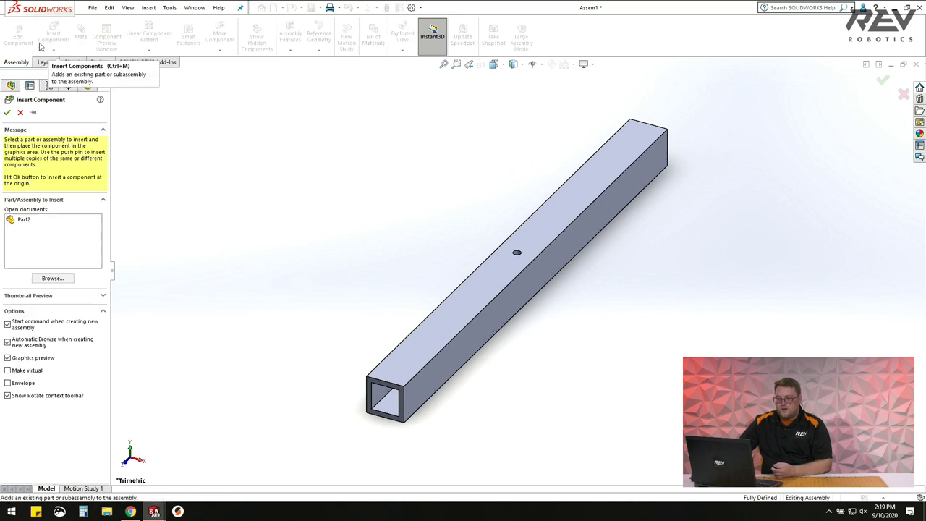
click(24, 220)
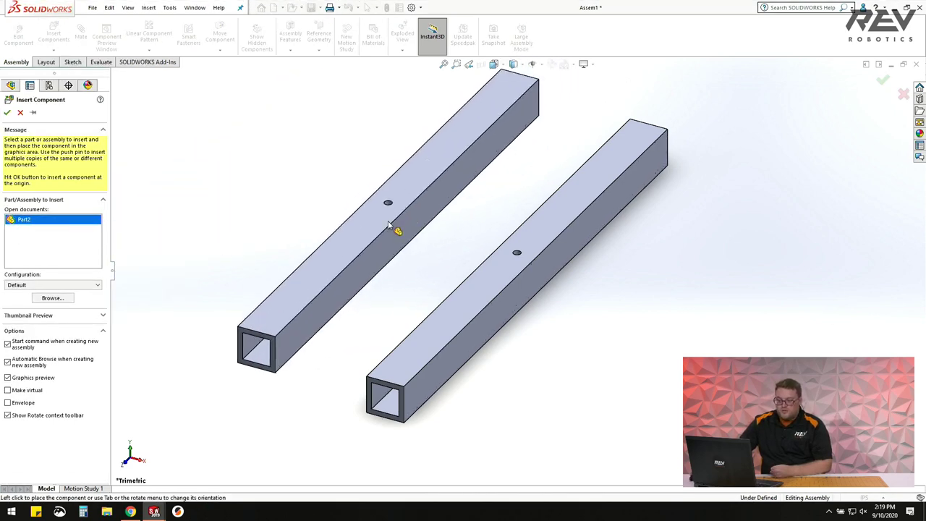
click(391, 223)
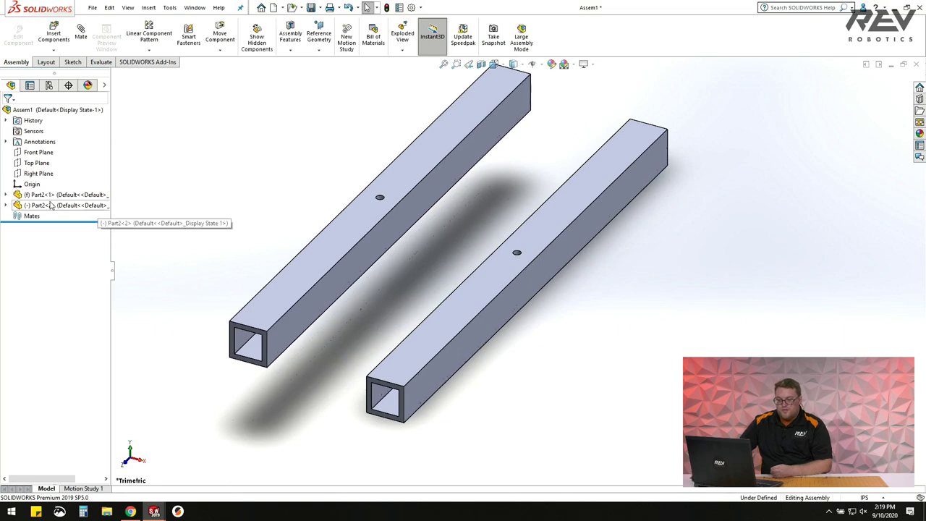
Compare the fixed and floating status of the two Part2 instances and try to move the first tube.
click(45, 195)
click(44, 206)
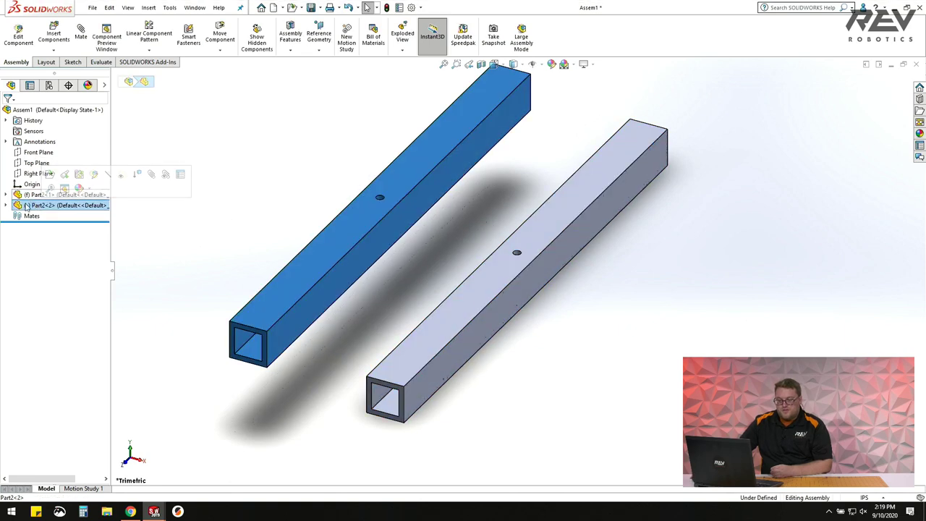
click(170, 215)
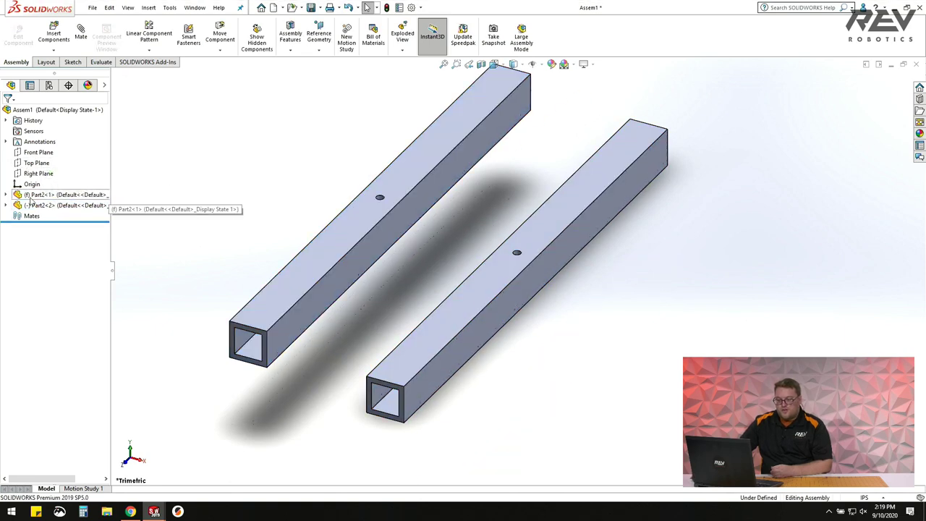
click(28, 198)
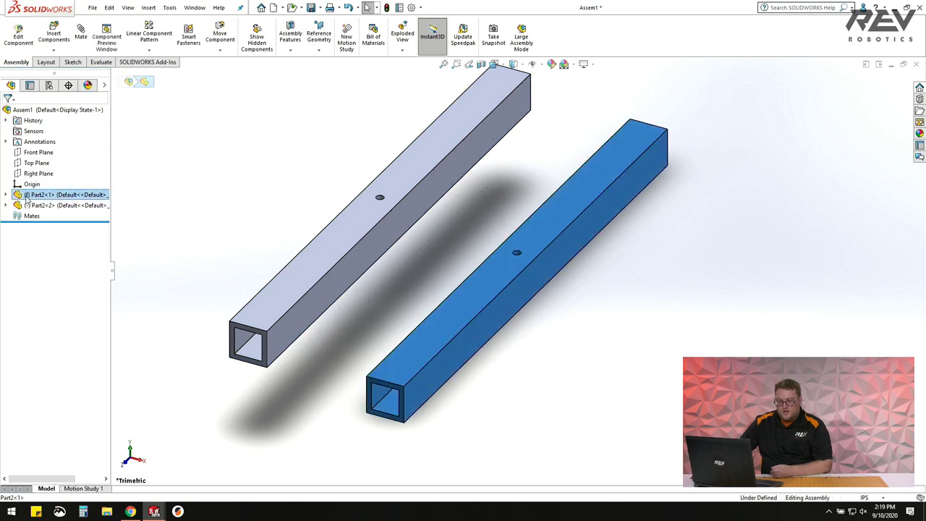
click(123, 189)
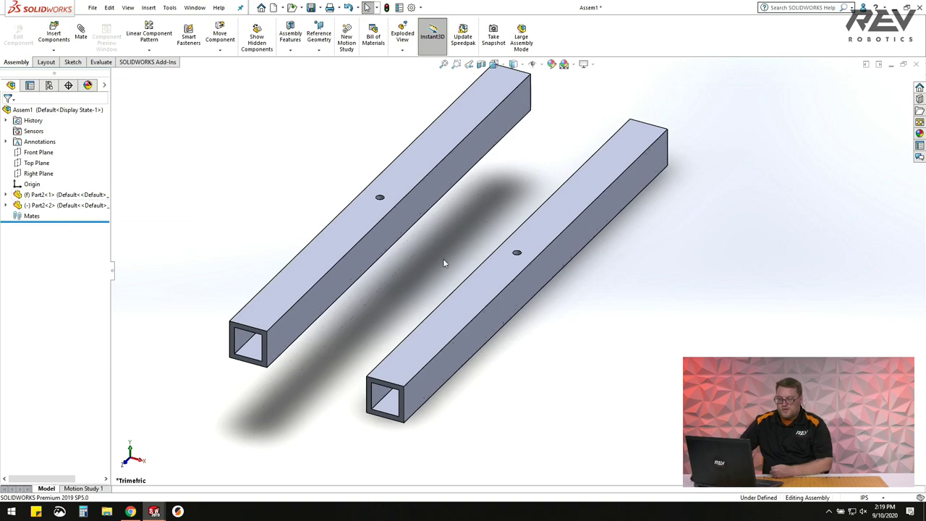
click(487, 289)
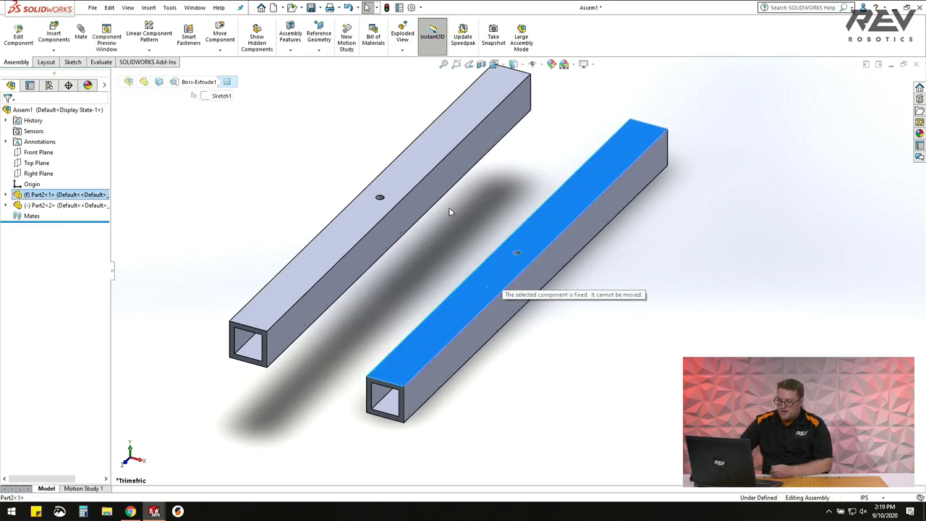
click(402, 257)
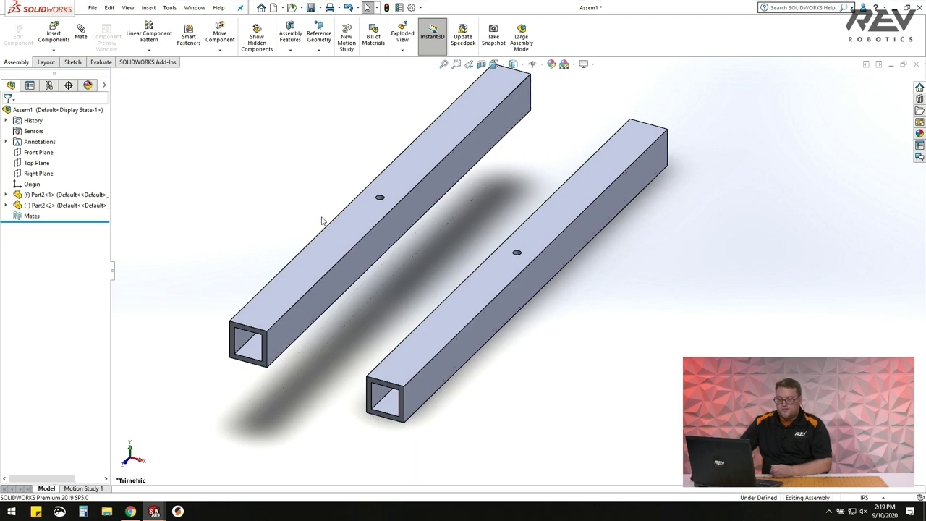
Move the floating second tube a short distance, keeping it beside and roughly parallel to the fixed tube.
drag(330, 241, 280, 242)
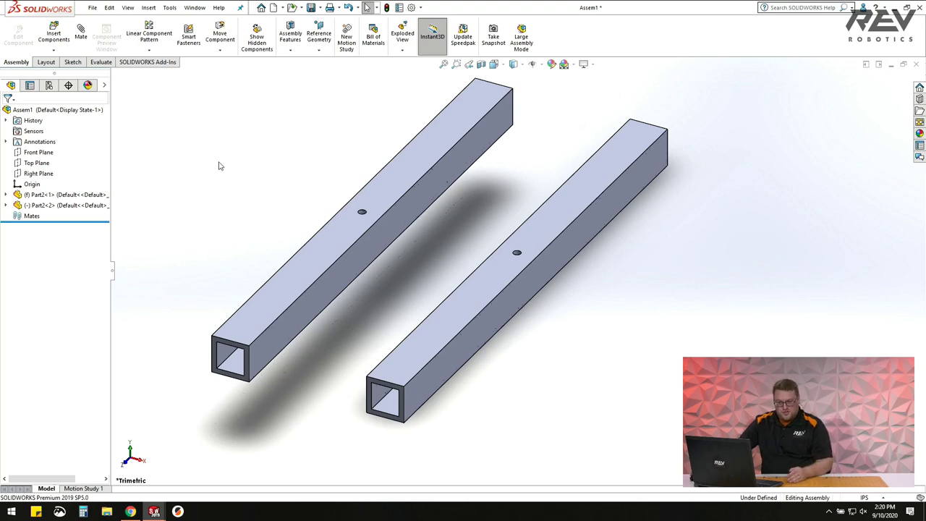
click(449, 313)
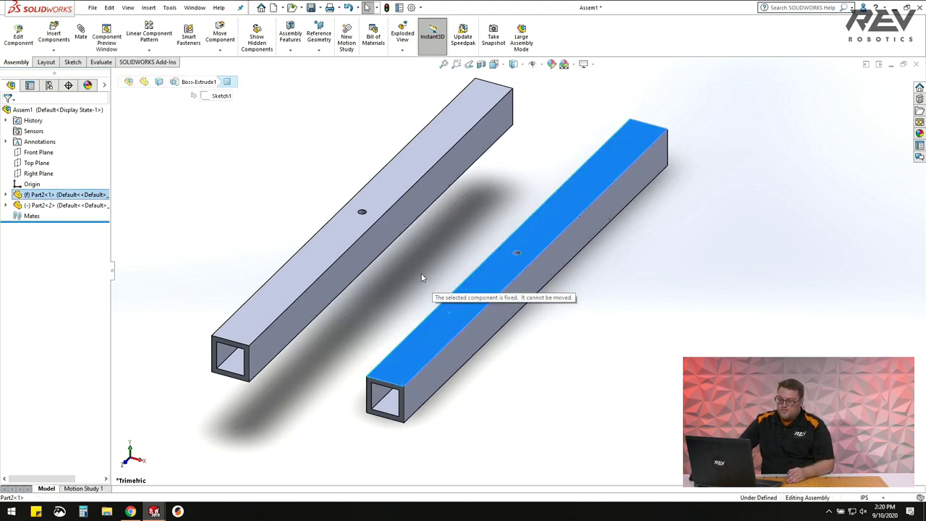
click(384, 302)
drag(338, 245, 344, 249)
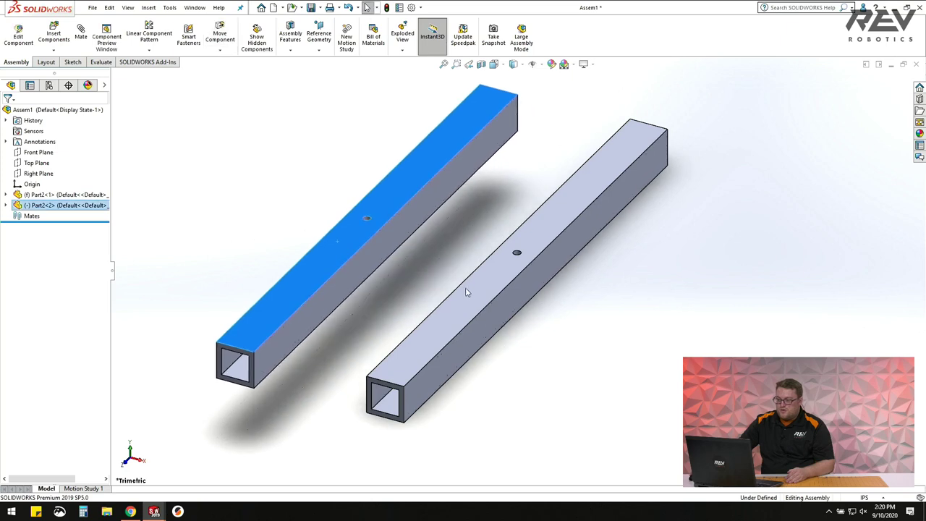
click(449, 281)
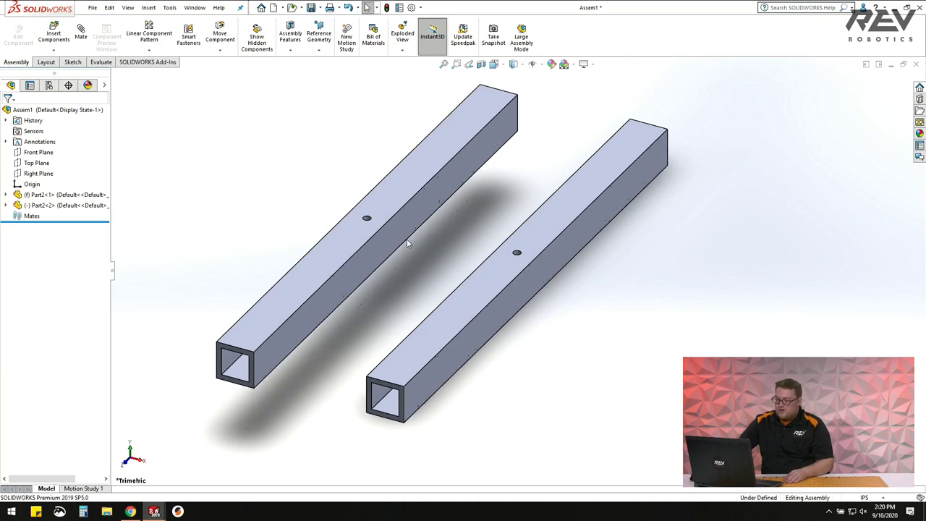
scroll(365, 279, down, 2)
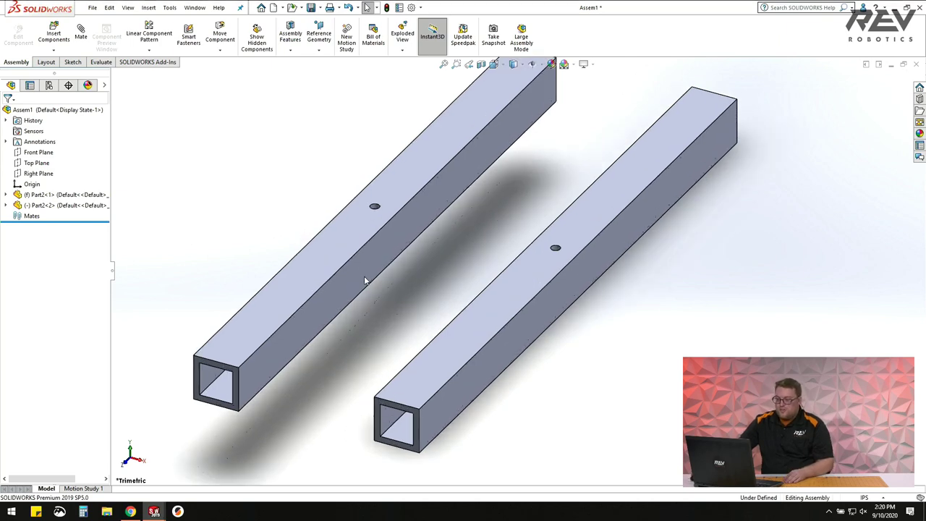
click(471, 324)
key(Escape)
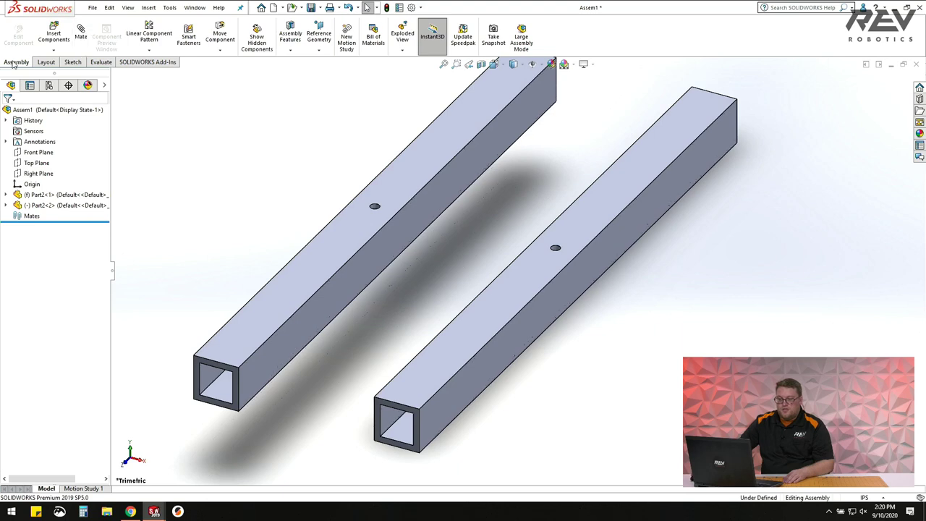
Start a mate between the upper face of the fixed tube and the underside face of the second tube.
click(81, 33)
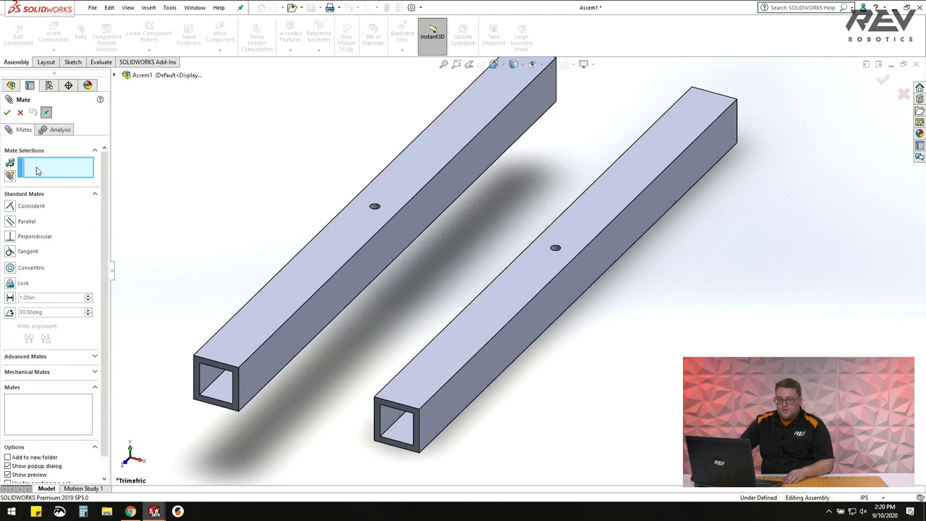
click(57, 171)
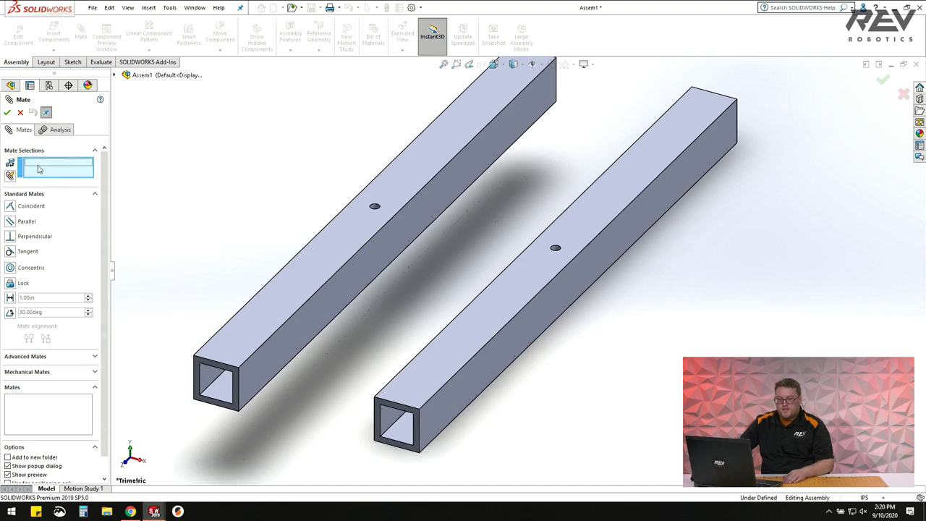
click(479, 327)
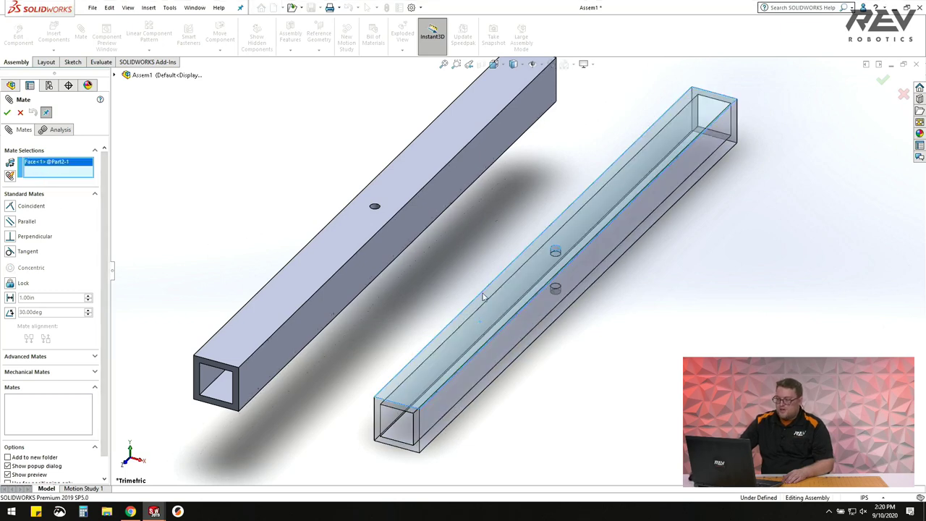
scroll(505, 302, up, 2)
middle_drag(428, 363, 431, 263)
middle_drag(300, 316, 322, 367)
scroll(407, 343, down, 2)
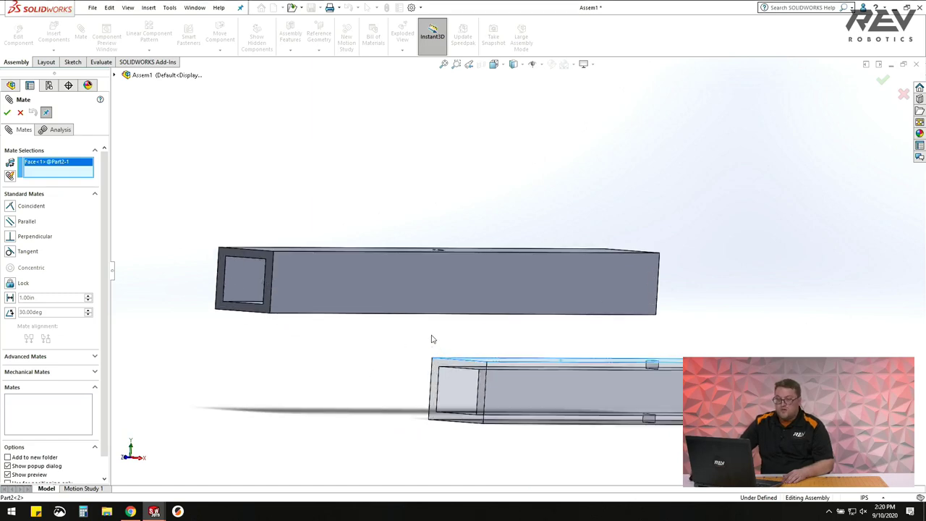
middle_drag(431, 339, 452, 282)
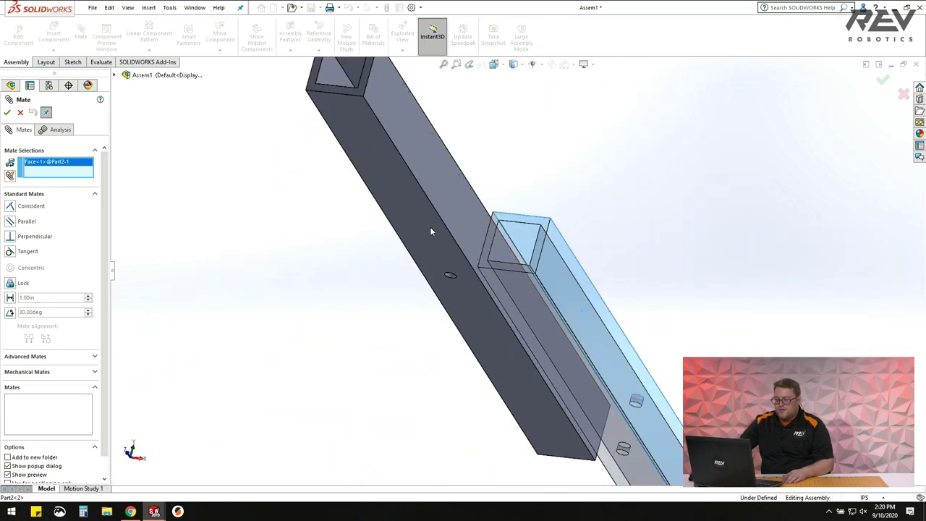
click(368, 144)
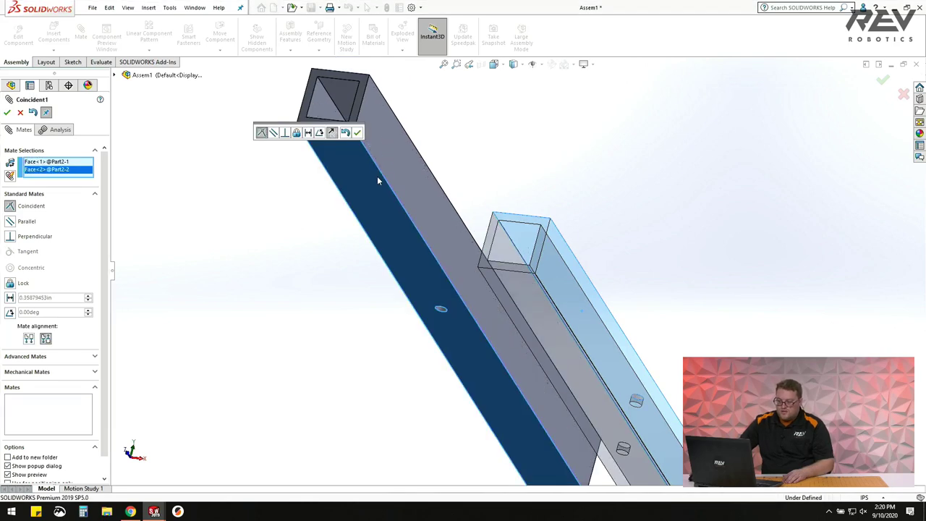
Inspect the coincident mate preview, change the mate type to Parallel, and move the second tube to test its freedom.
middle_drag(379, 180, 377, 255)
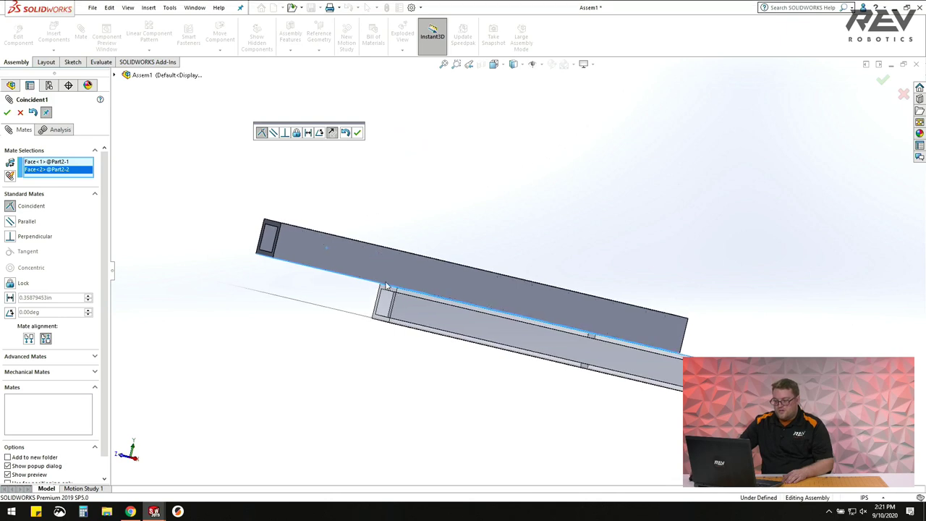
scroll(383, 290, down, 3)
key(ctrl+7)
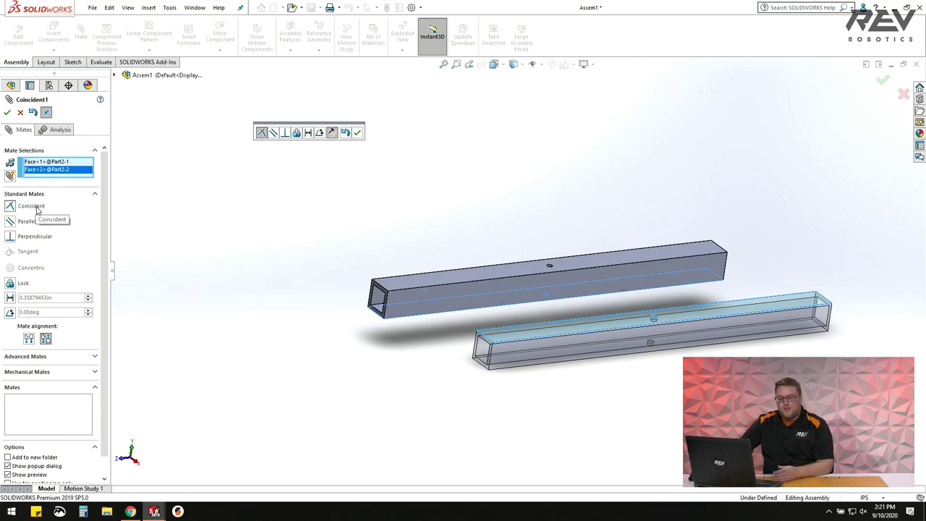
middle_drag(546, 259, 694, 302)
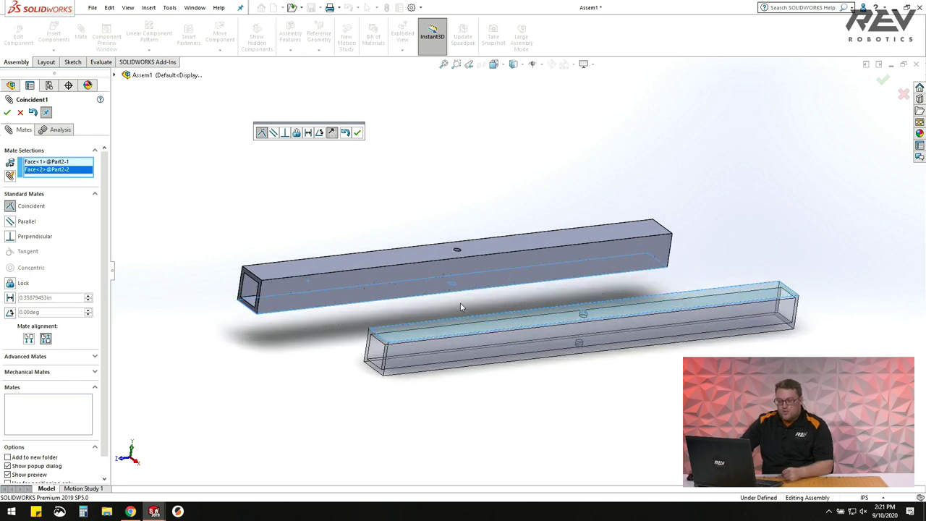
click(18, 222)
middle_drag(485, 276, 498, 301)
drag(463, 261, 441, 257)
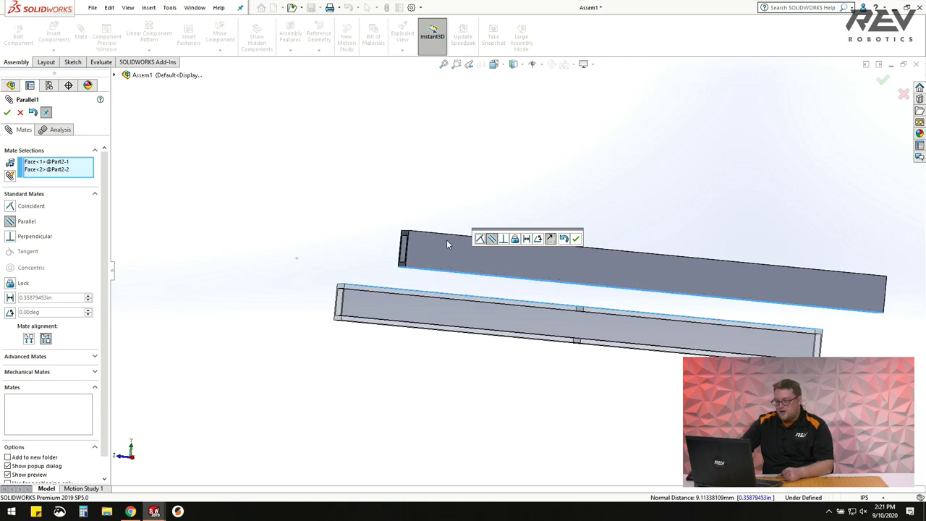
Try the Coincident and Perpendicular mate types on the two selected tube faces and compare how the second tube moves.
click(11, 207)
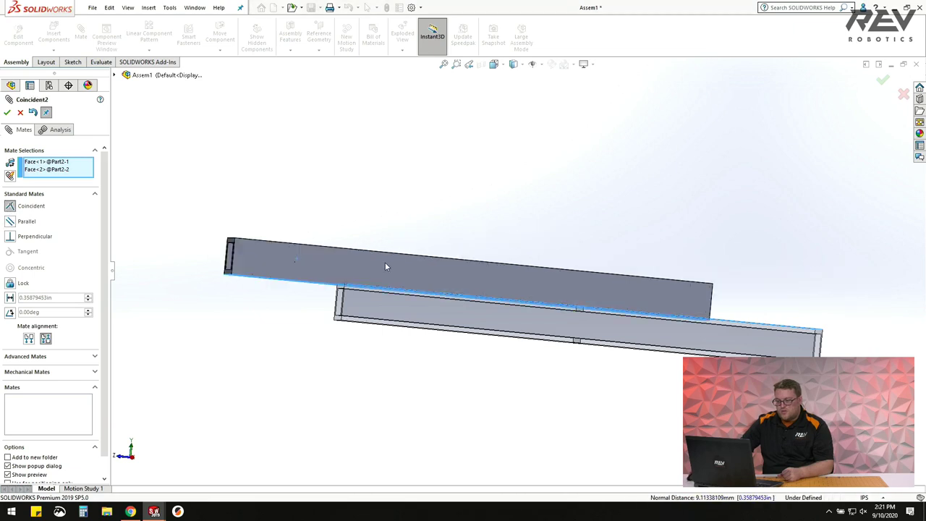
scroll(361, 287, down, 1)
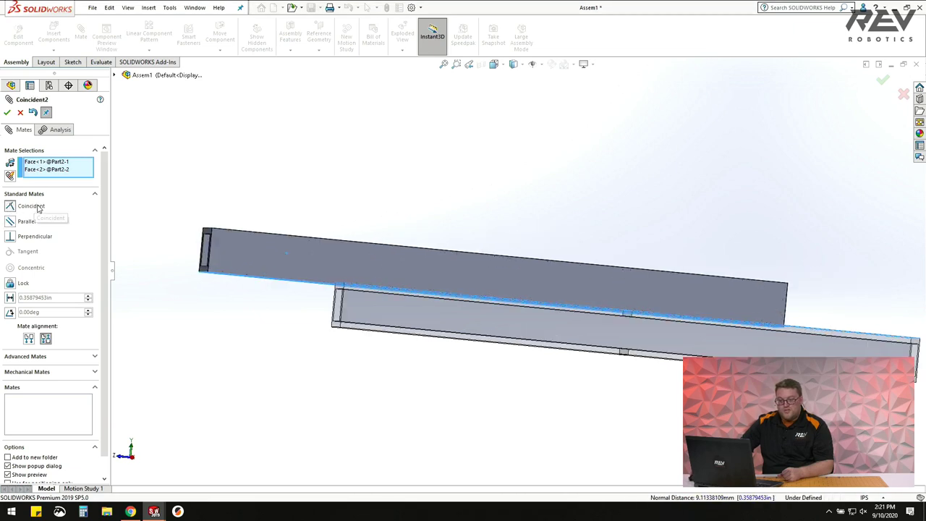
click(10, 237)
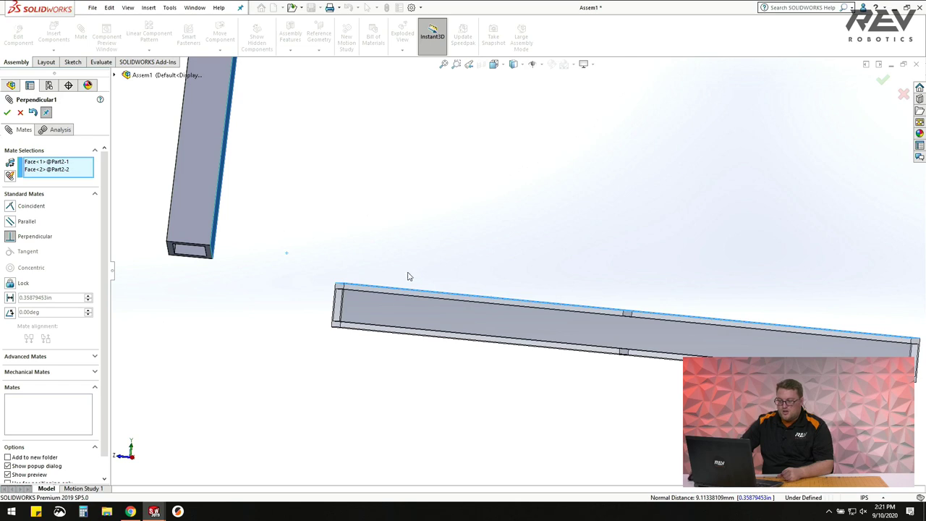
scroll(405, 290, up, 2)
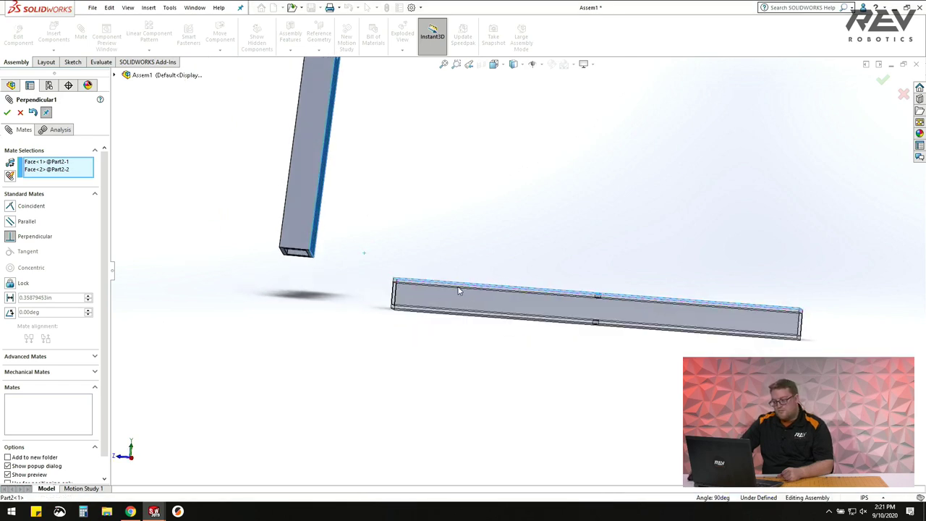
Set the mate between the two tube faces to Coincident and accept it.
click(22, 206)
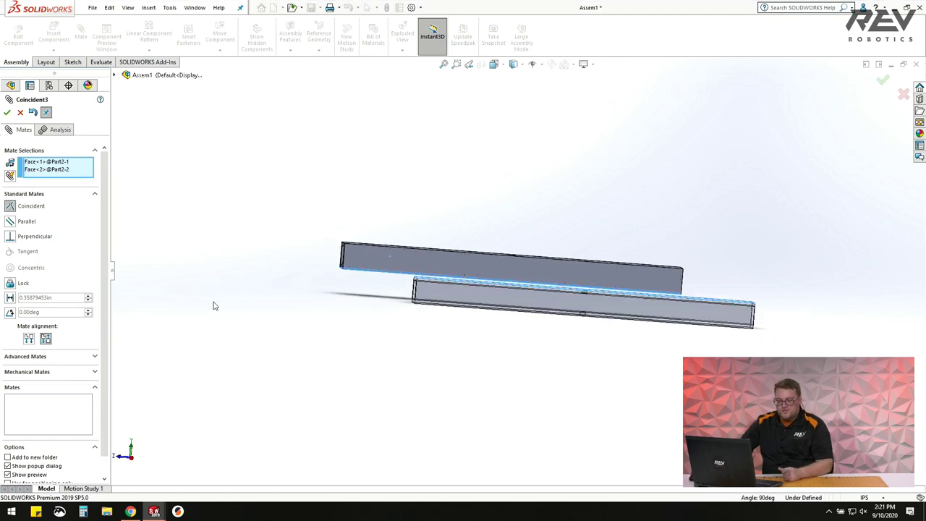
key(ctrl+7)
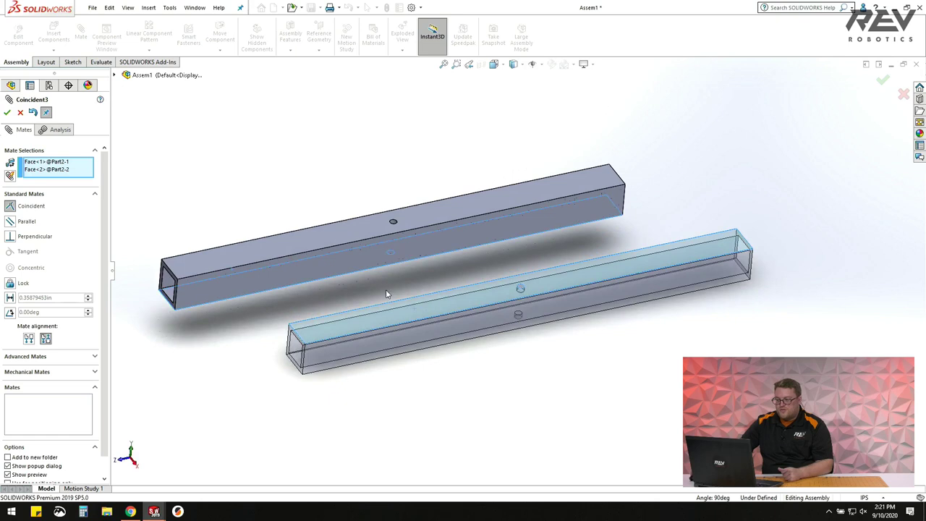
click(8, 112)
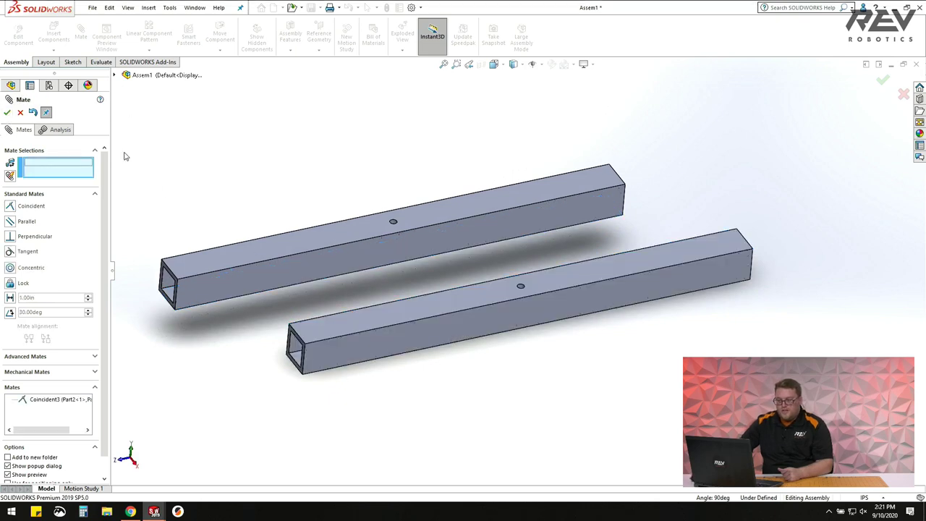
Move the second tube around to test its remaining freedom under the coincident mate.
drag(318, 241, 551, 297)
middle_drag(552, 297, 325, 200)
drag(373, 287, 327, 273)
middle_drag(357, 314, 311, 217)
drag(311, 217, 351, 221)
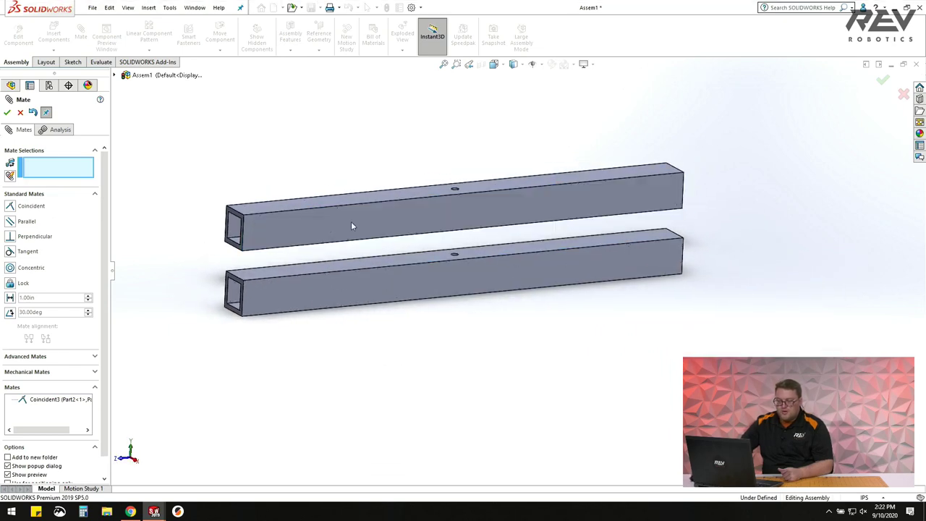
Start a concentric mate between the hole face of the second tube and the hole face of the fixed tube, and inspect its preview.
scroll(351, 222, down, 3)
middle_drag(470, 221, 482, 274)
scroll(535, 292, down, 2)
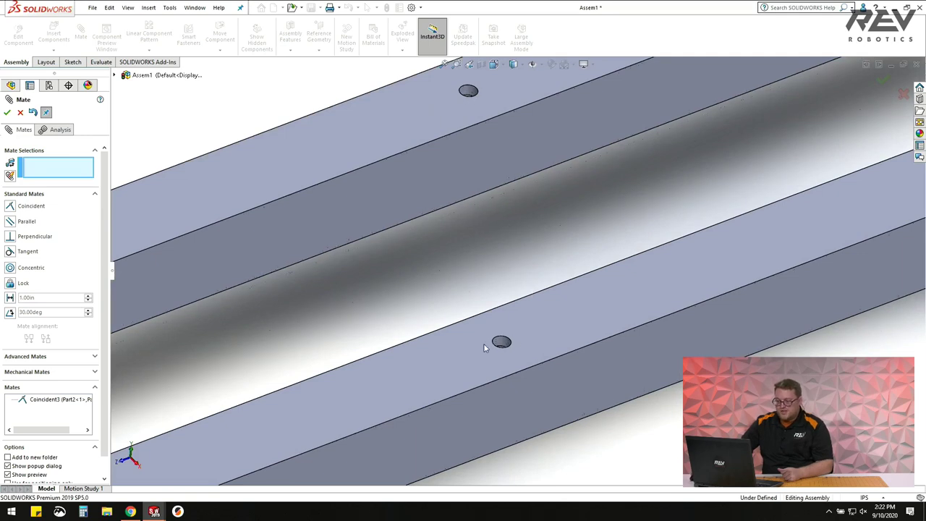
scroll(498, 271, up, 3)
scroll(548, 239, down, 3)
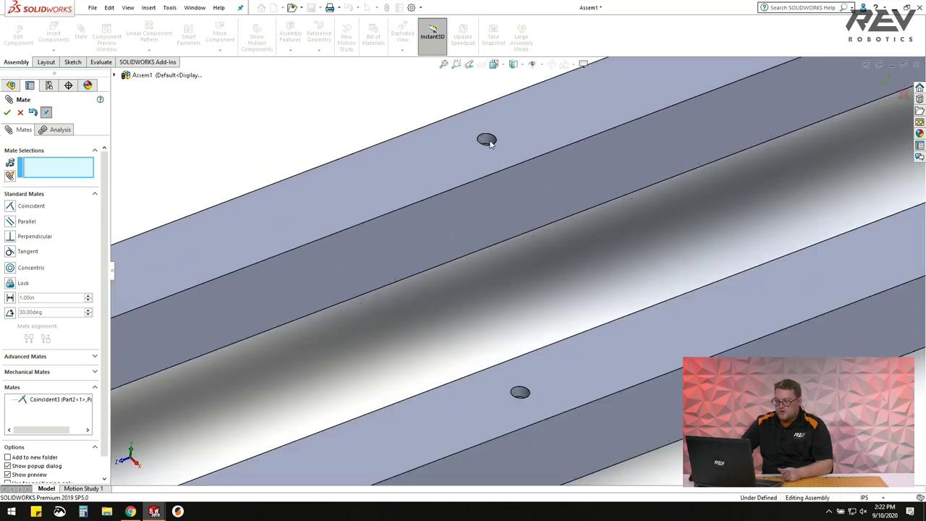
scroll(489, 143, down, 2)
click(485, 172)
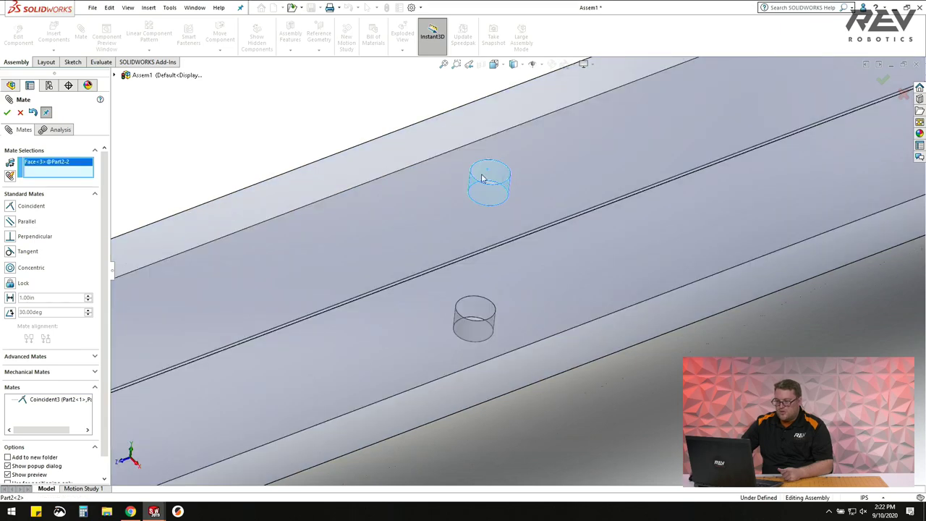
scroll(534, 374, up, 3)
scroll(518, 370, down, 4)
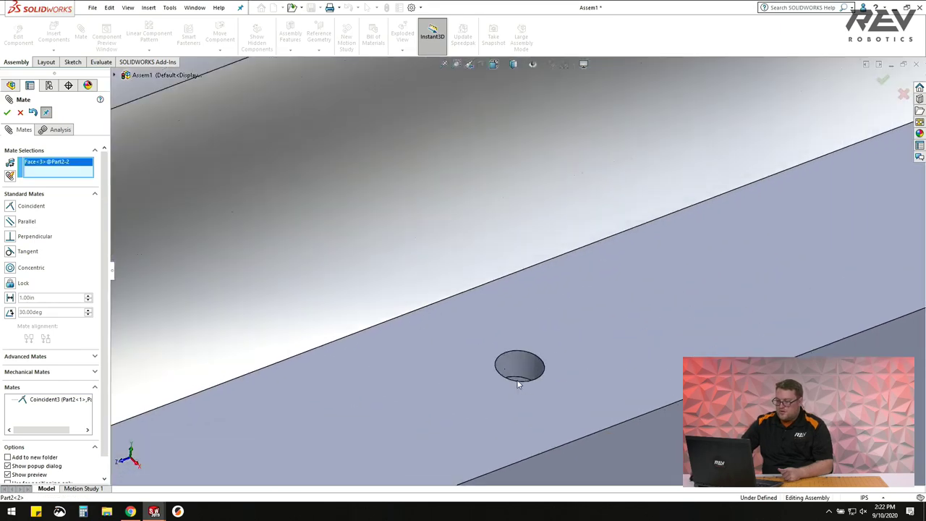
click(518, 370)
scroll(506, 365, up, 5)
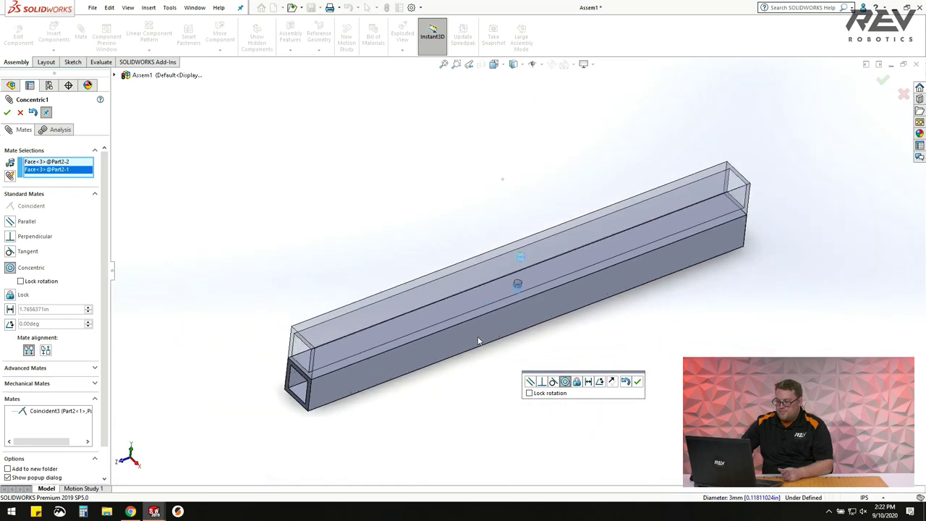
middle_drag(502, 299, 475, 275)
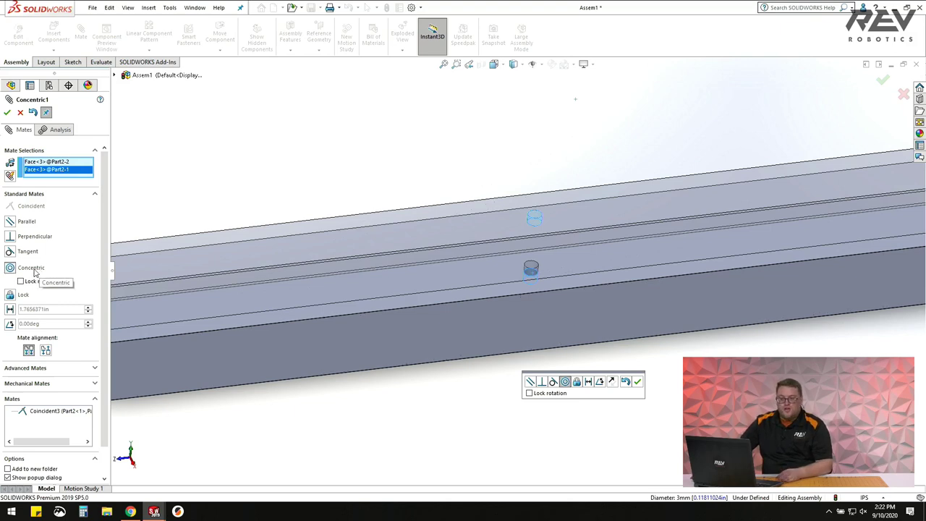
Try the Tangent mate type on the two hole faces and inspect its preview.
click(10, 251)
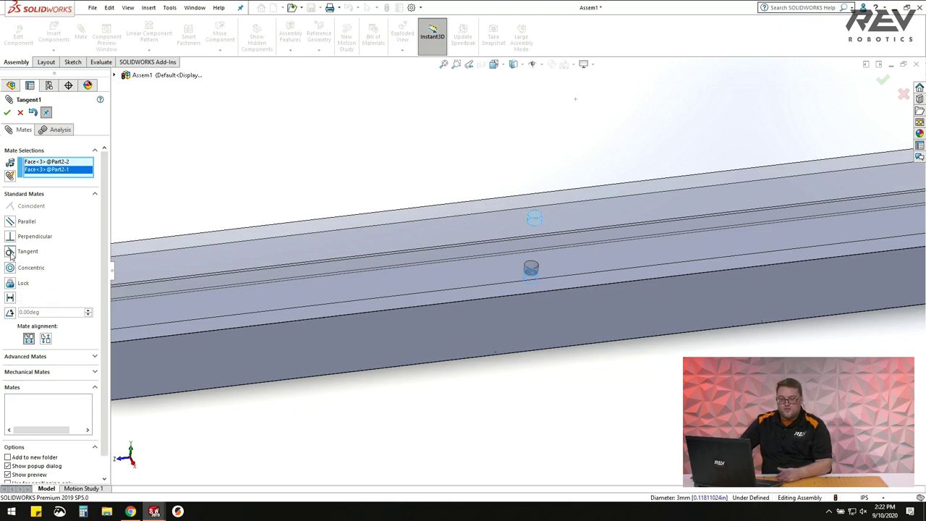
scroll(572, 342, down, 3)
middle_drag(573, 342, 445, 337)
key(ctrl+7)
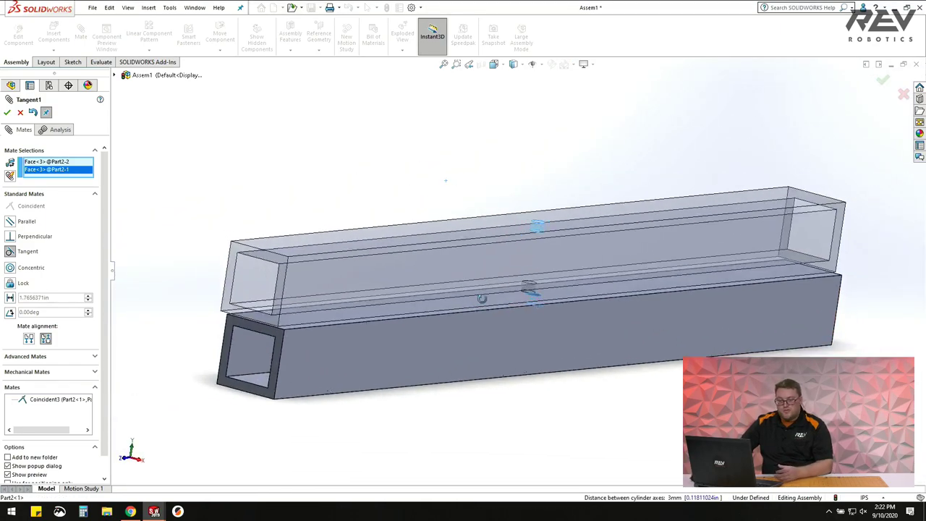
Set the hole mate to Concentric, try the Lock rotation option, and accept the mate with rotation unlocked.
click(10, 268)
middle_drag(532, 231, 511, 295)
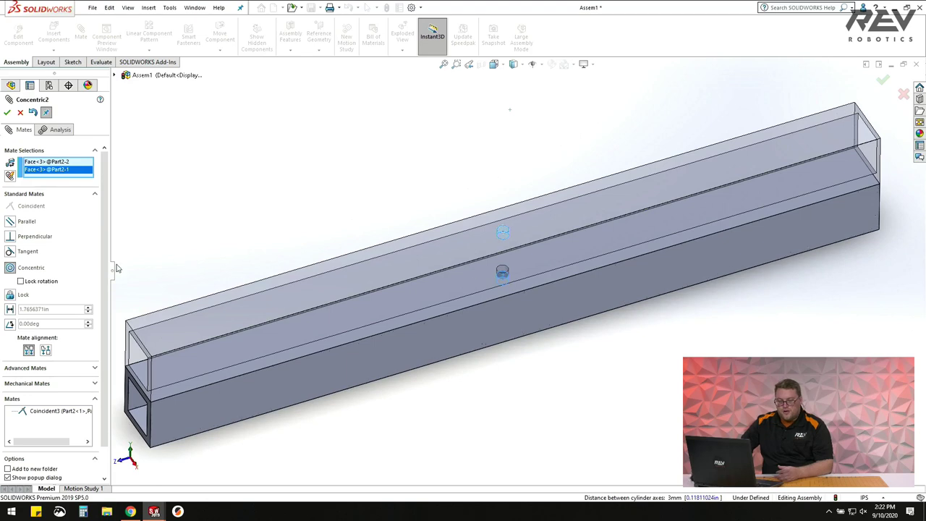
click(20, 281)
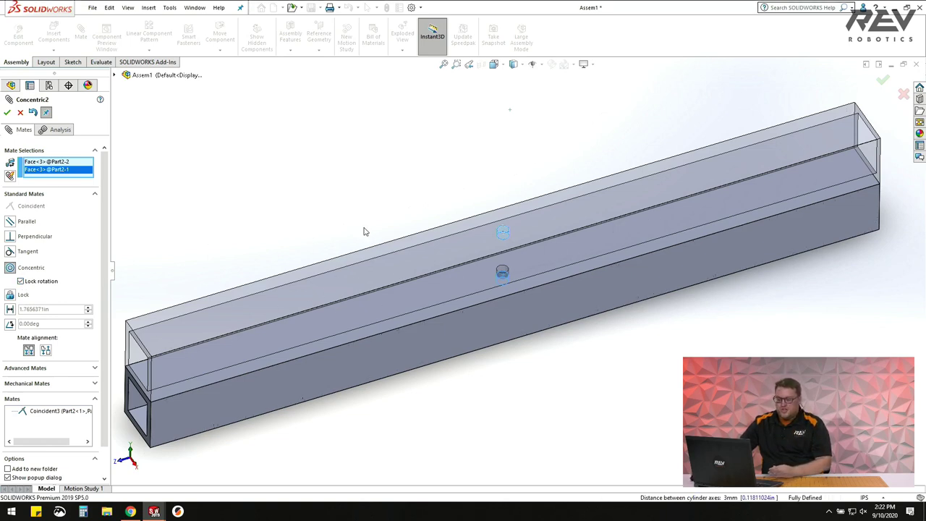
click(21, 281)
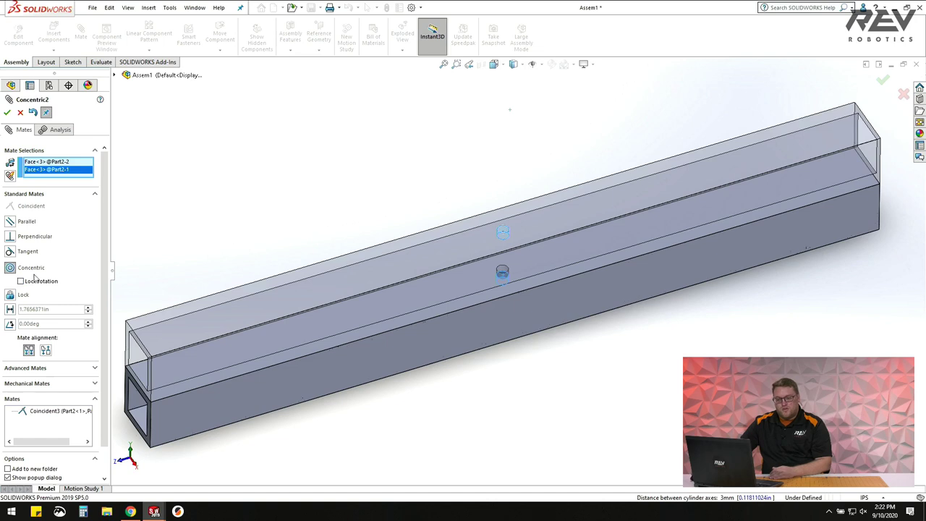
click(7, 113)
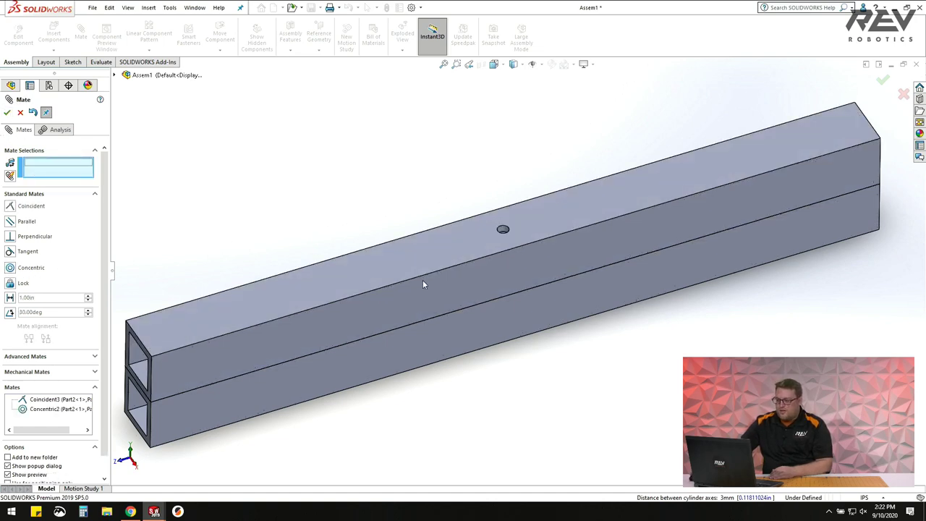
Rotate the second tube about the mated hole axis in several directions to test its remaining freedom.
drag(370, 260, 422, 215)
middle_drag(422, 215, 467, 209)
drag(521, 250, 535, 271)
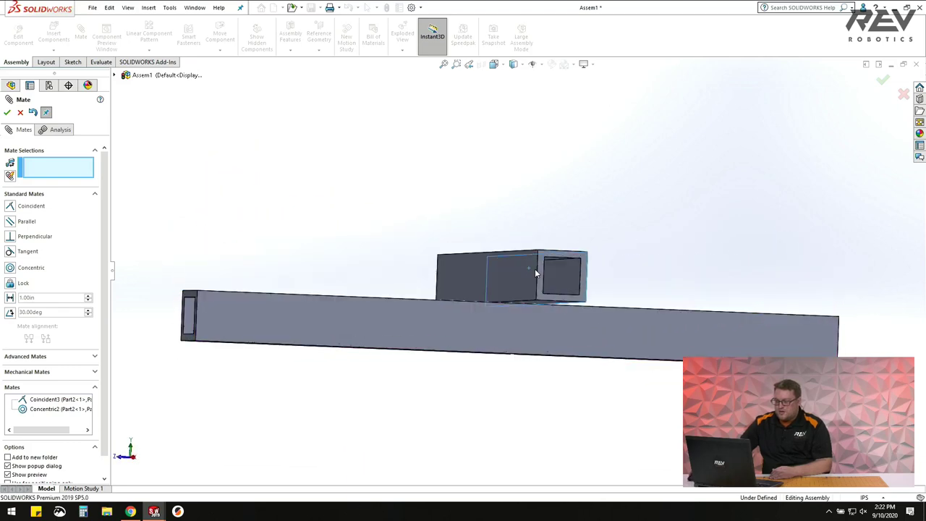
middle_drag(495, 296, 521, 358)
drag(612, 343, 654, 324)
middle_drag(655, 324, 496, 295)
drag(446, 258, 413, 279)
middle_drag(414, 279, 413, 248)
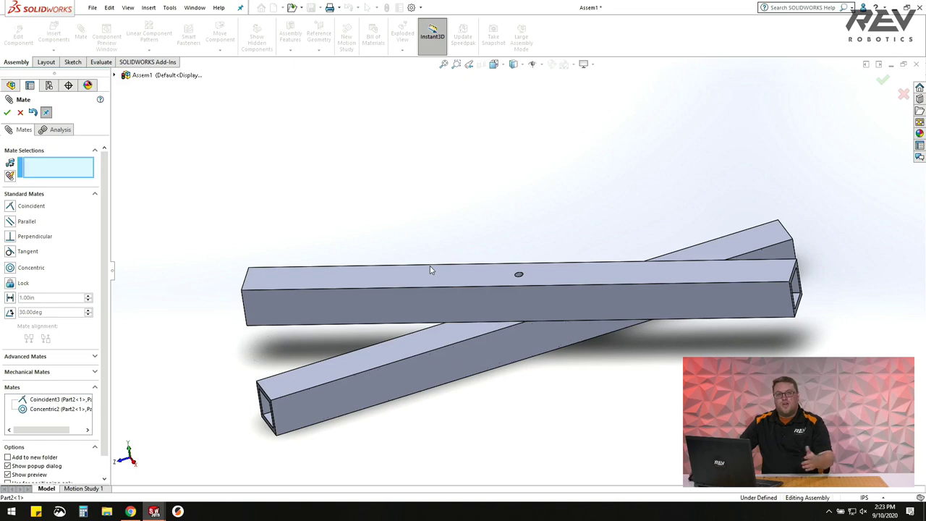
key(f)
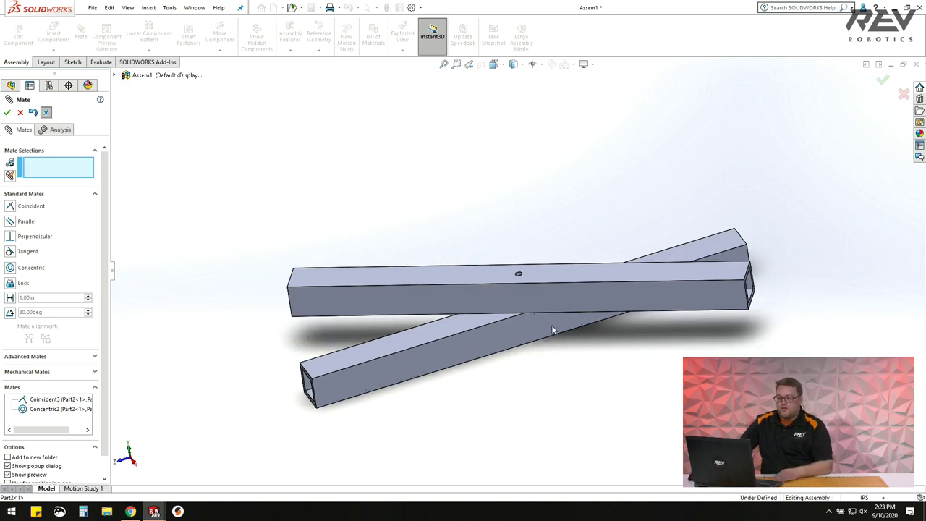
scroll(551, 330, down, 3)
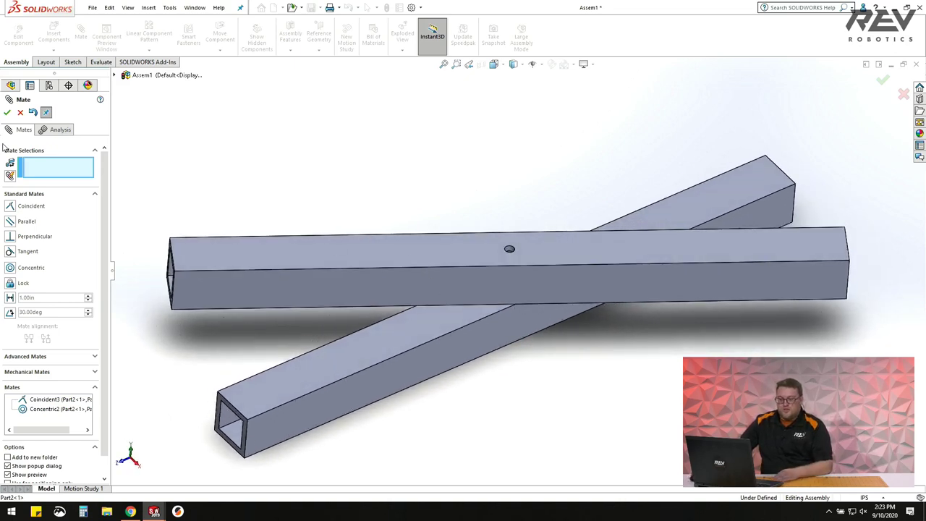
Look through the advanced mates, including the Linear/Linear Coupler and the limit angle options, and close the Mate command without adding one.
click(38, 358)
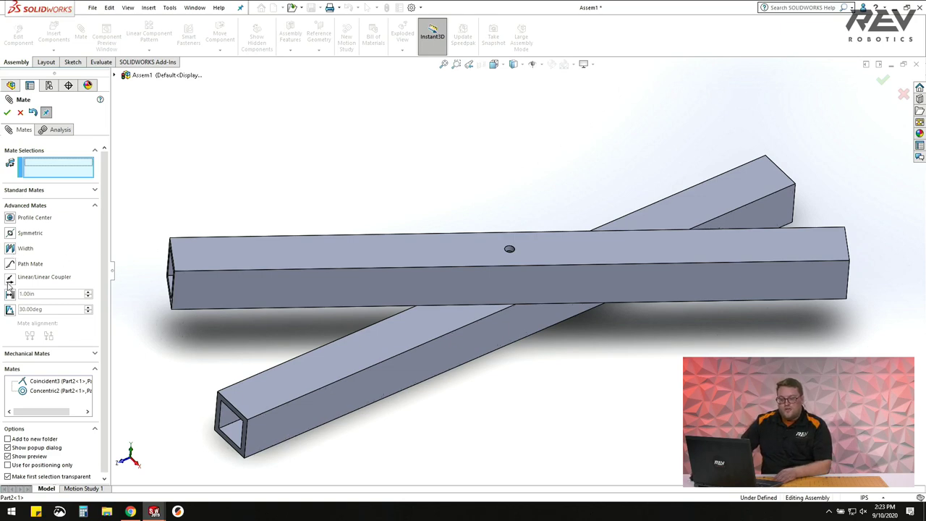
click(10, 280)
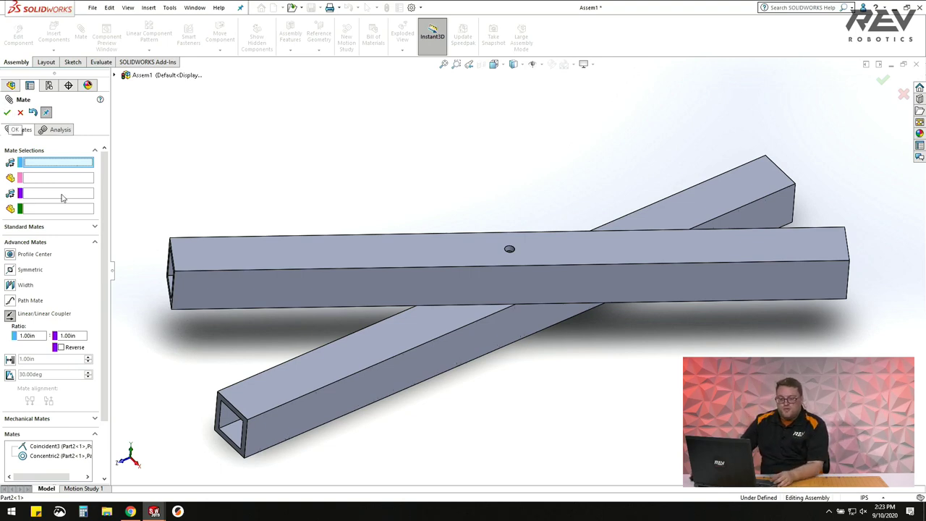
click(10, 374)
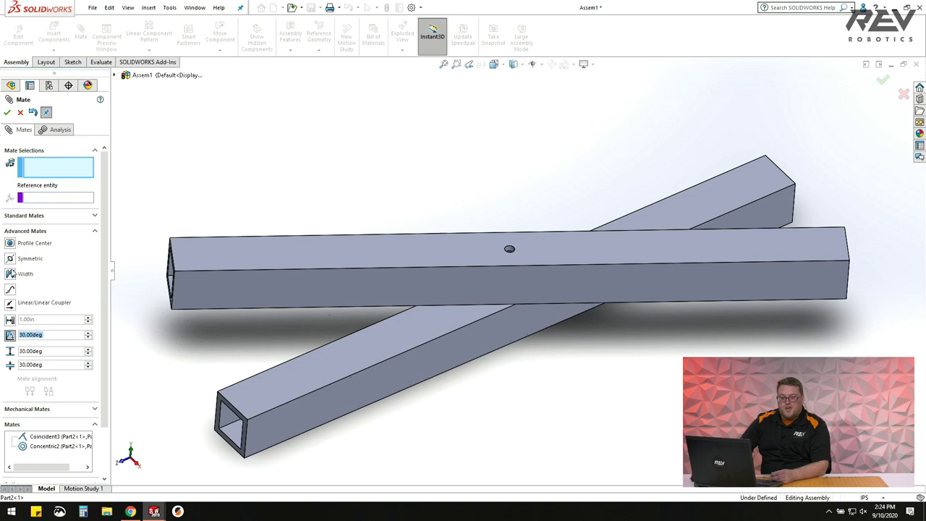
click(21, 113)
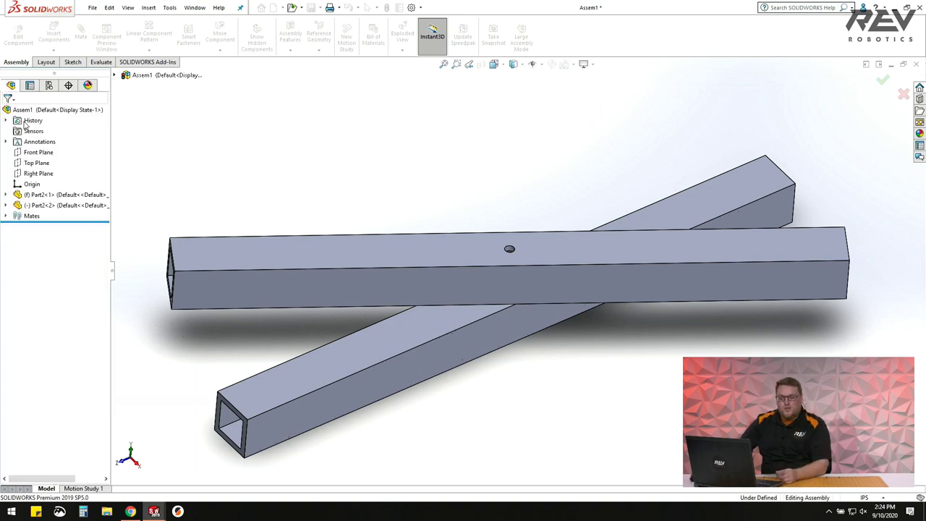
Swing the second tube about the shared hole so it crosses the fixed tube at an angle, and clear the selection.
scroll(467, 293, up, 3)
scroll(544, 293, down, 2)
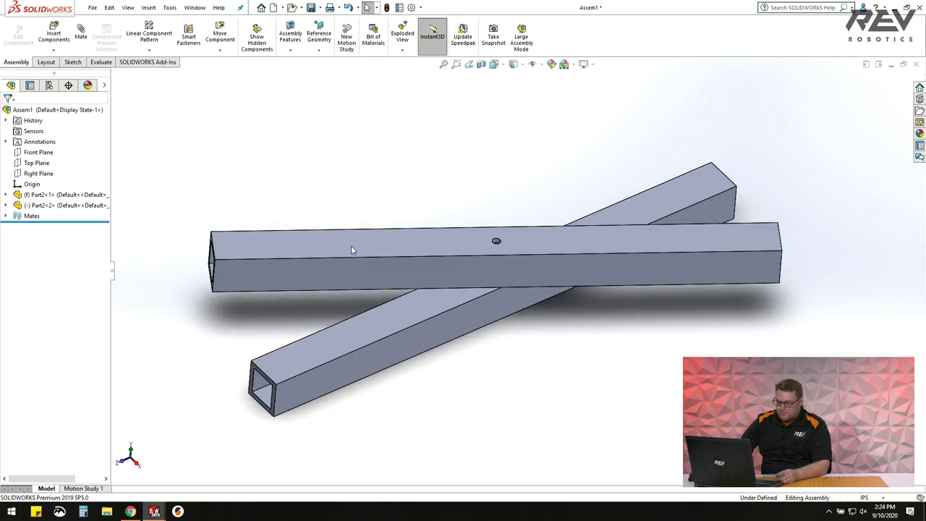
drag(350, 249, 436, 352)
middle_drag(474, 302, 514, 419)
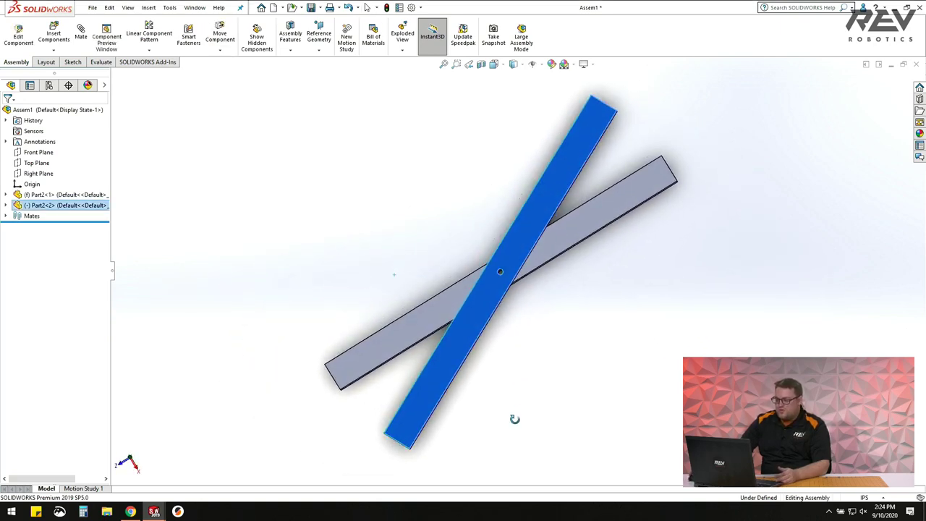
click(484, 343)
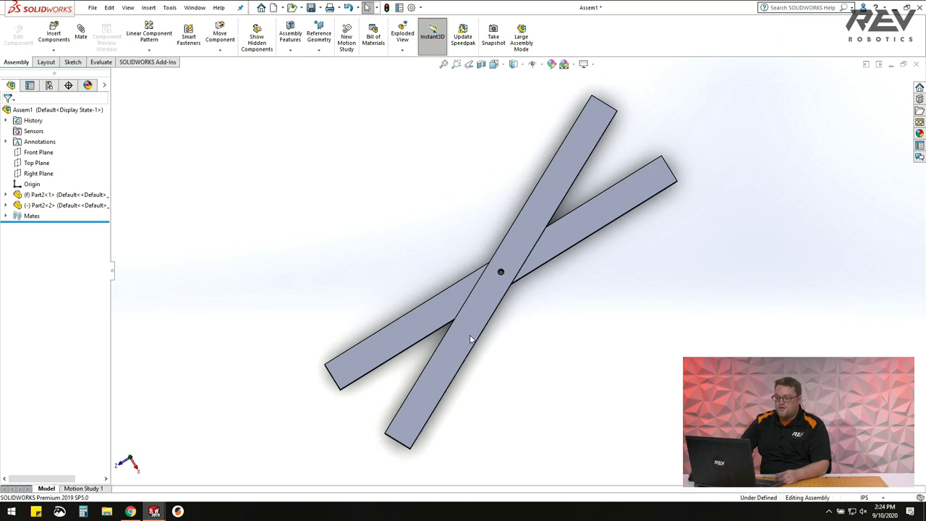
key(ctrl+7)
scroll(531, 279, down, 3)
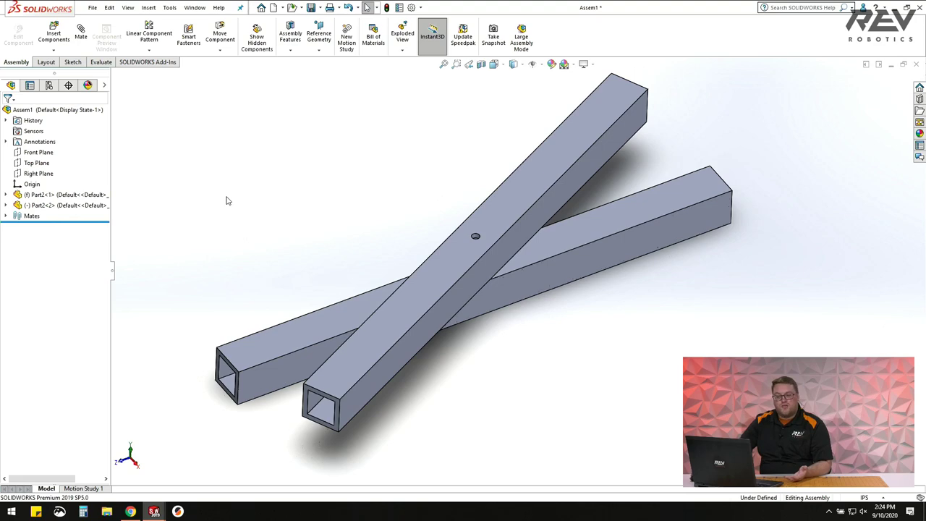
Switch to Chrome and search the REV Robotics store for "omni wheel".
click(131, 512)
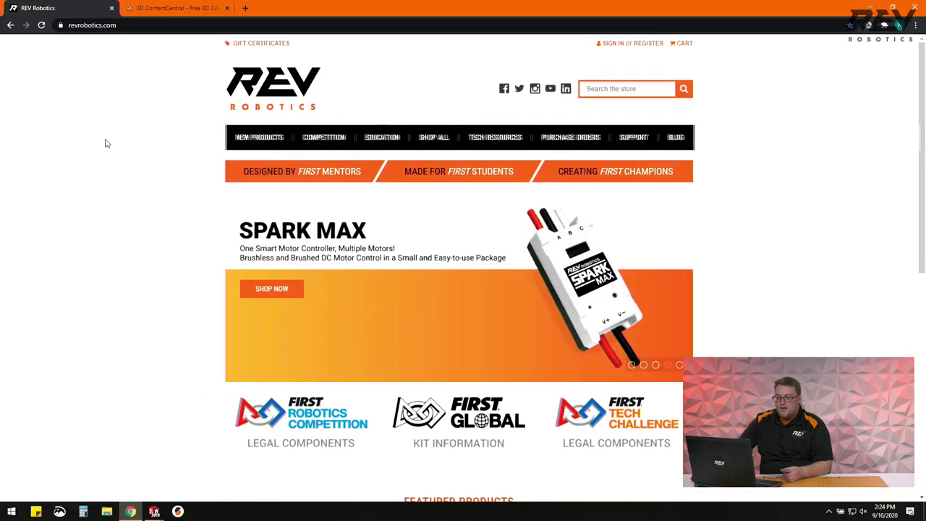
mouse_move(353, 140)
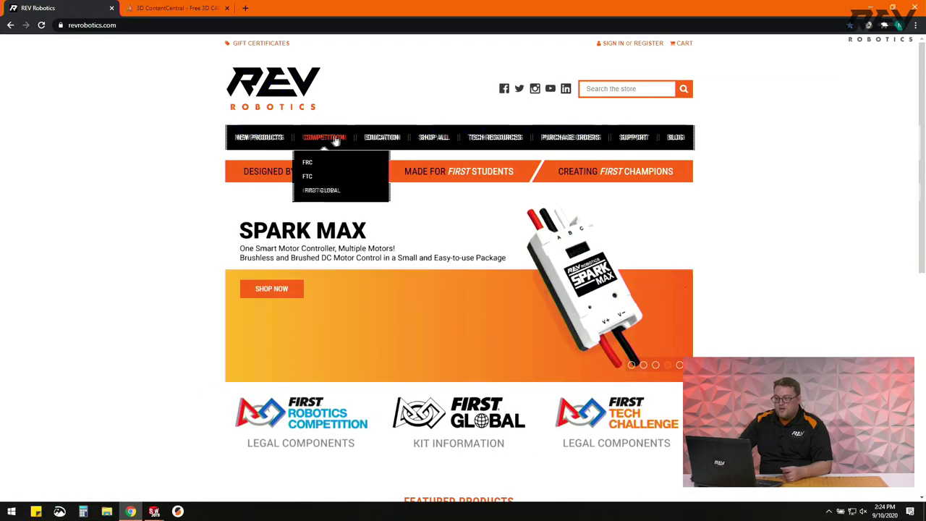
click(606, 88)
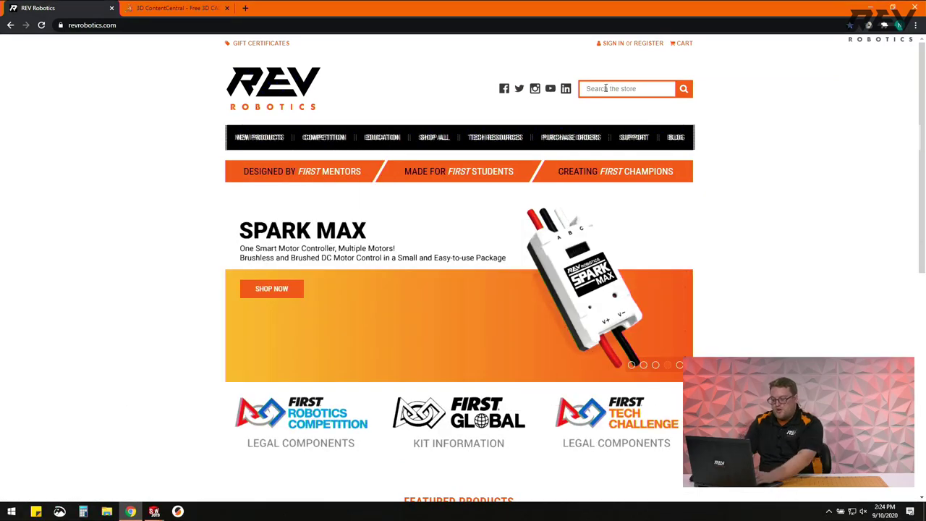
text(omni whe)
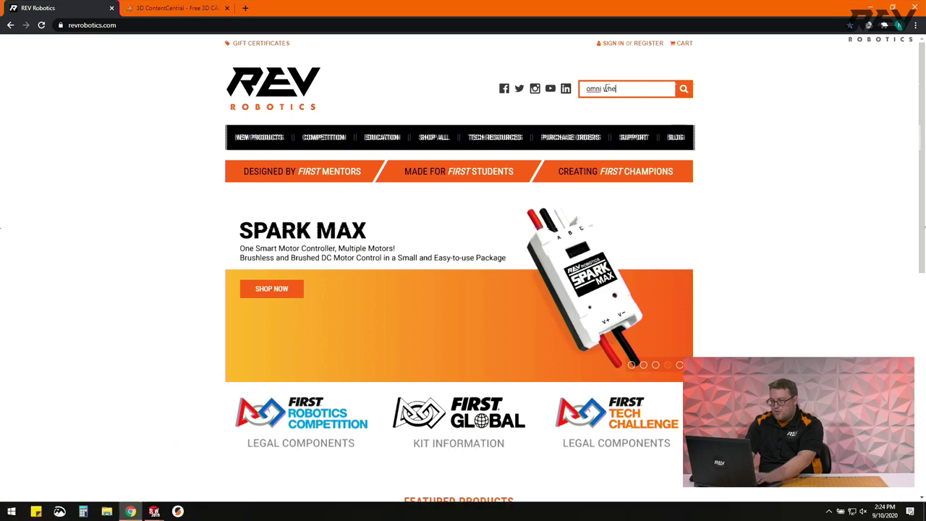
text(el)
key(Return)
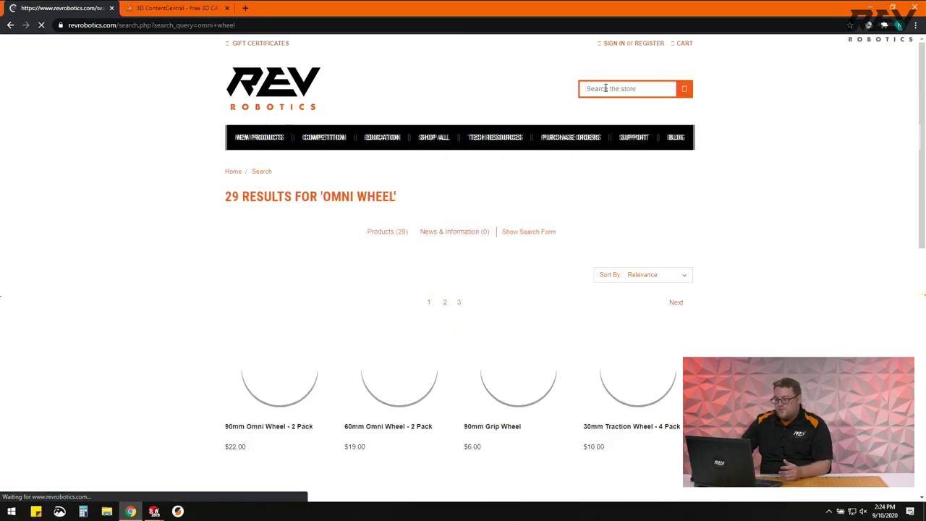
Open the 60mm Omni Wheel - 2 Pack product and download its REV-41-1160 STEP file.
click(395, 362)
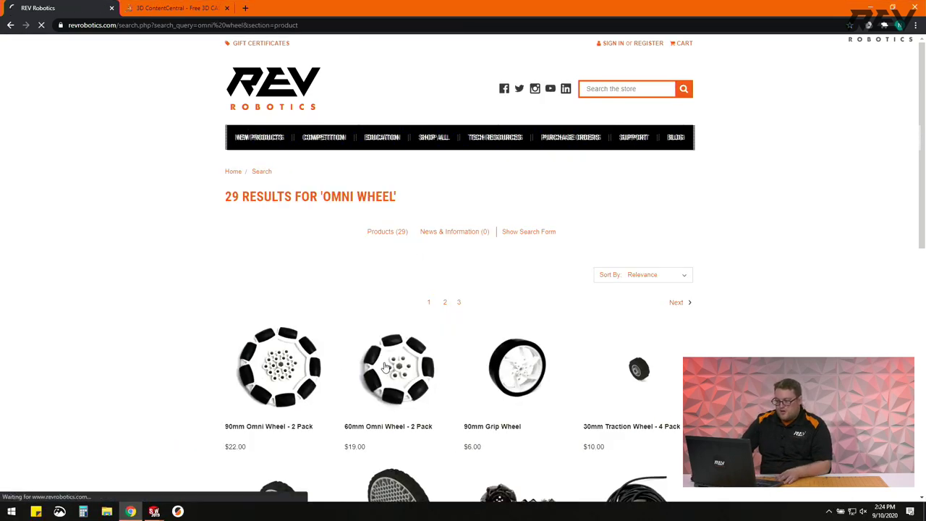
scroll(145, 256, down, 3)
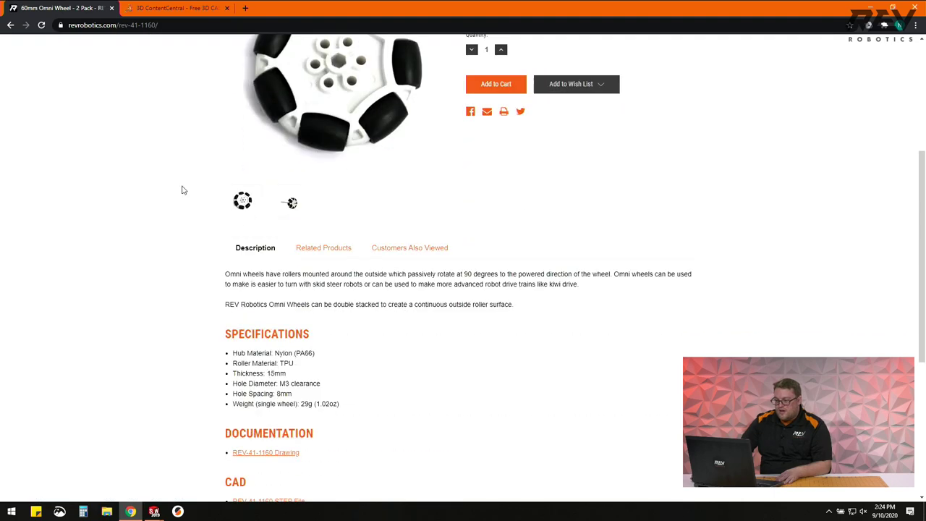
scroll(181, 171, down, 3)
scroll(181, 171, up, 3)
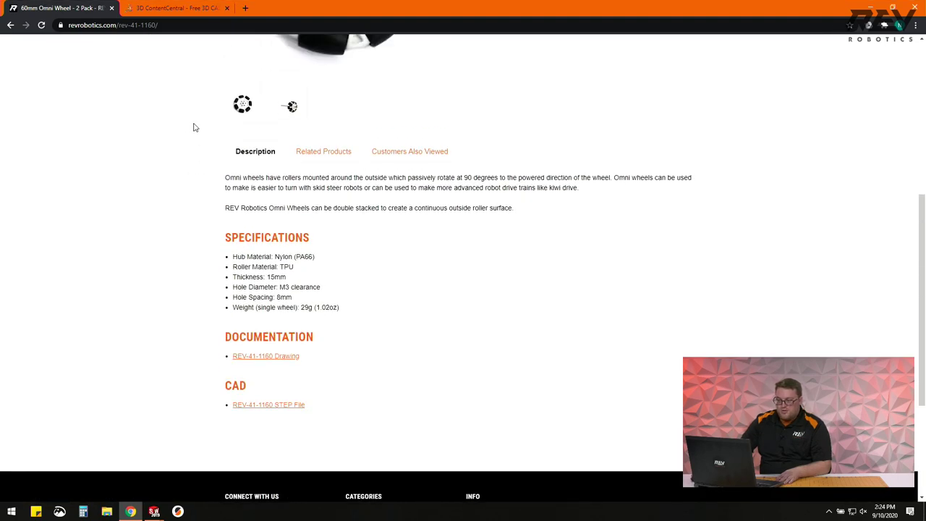
scroll(201, 188, down, 1)
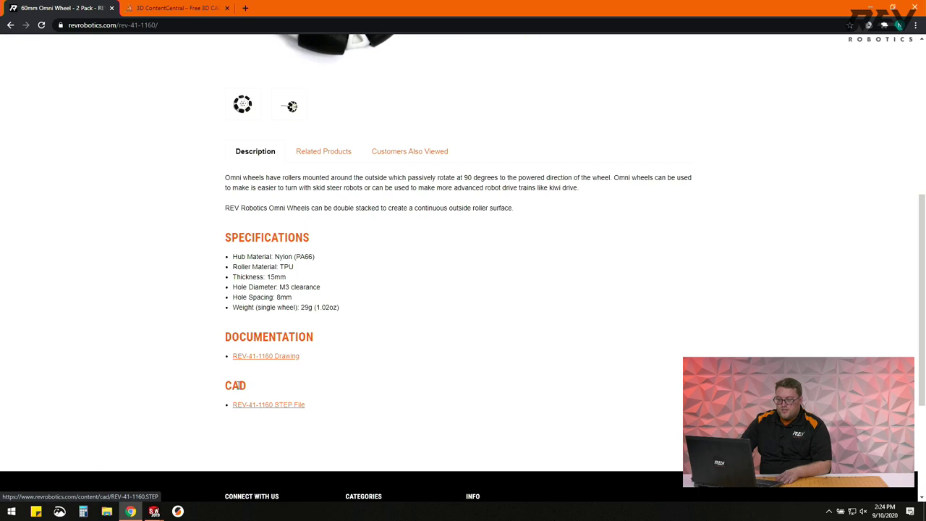
click(255, 408)
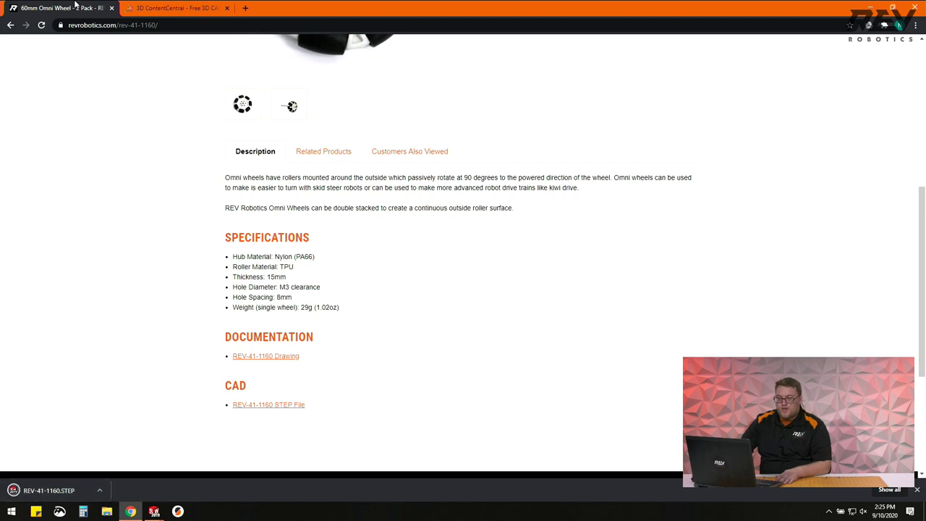
Look through the 3D ContentCentral search results for "rev robotics" as another source of part models.
click(153, 9)
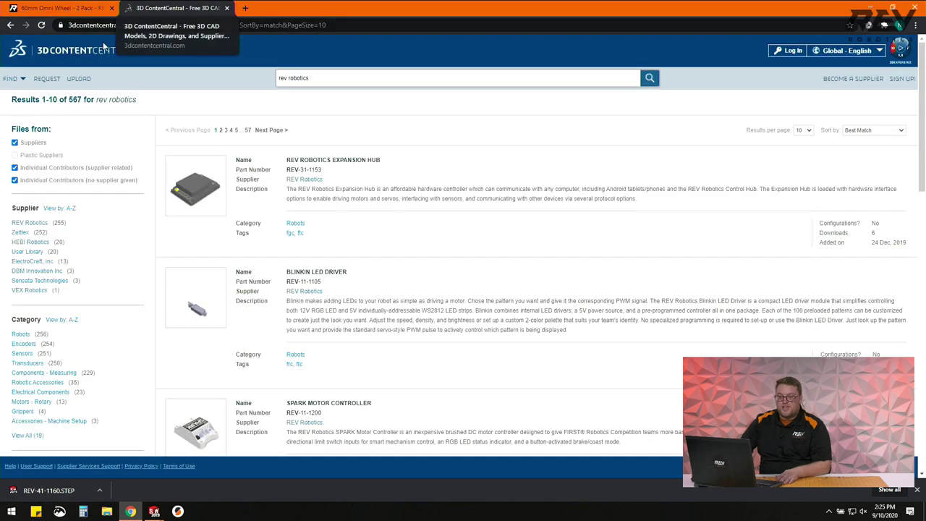
drag(327, 77, 265, 80)
click(304, 94)
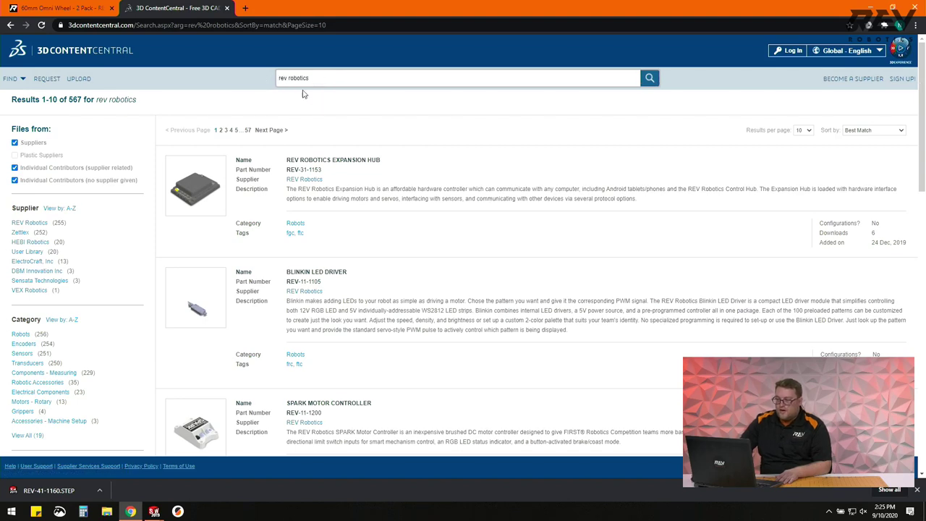
scroll(264, 149, down, 1)
scroll(262, 187, up, 1)
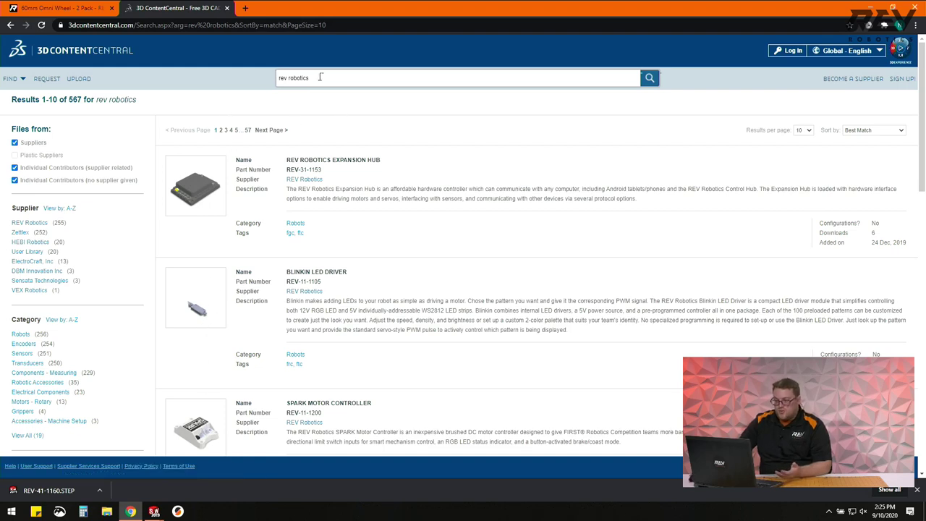
drag(319, 78, 273, 82)
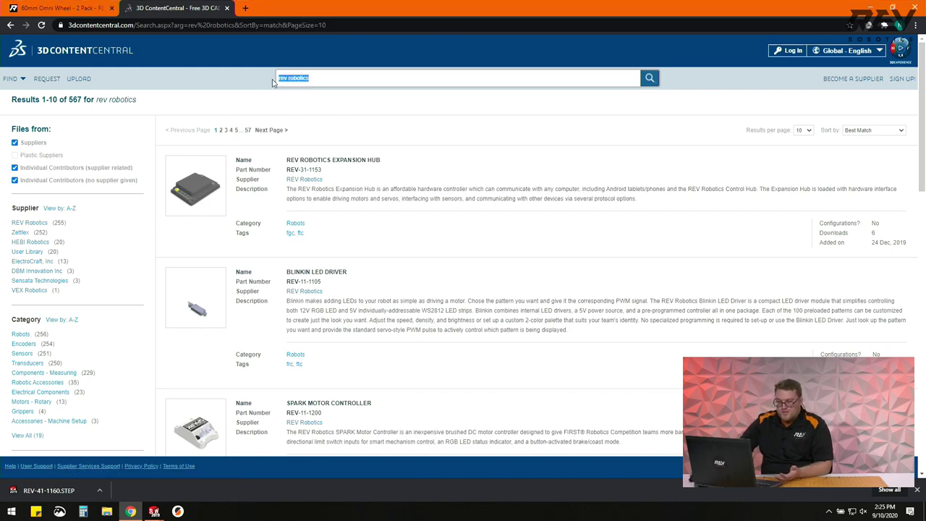
click(373, 112)
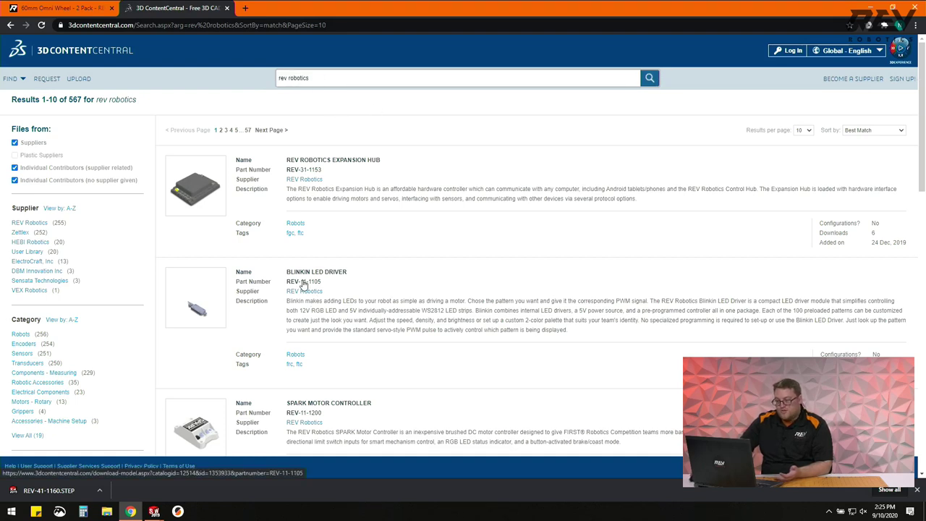
scroll(311, 145, down, 1)
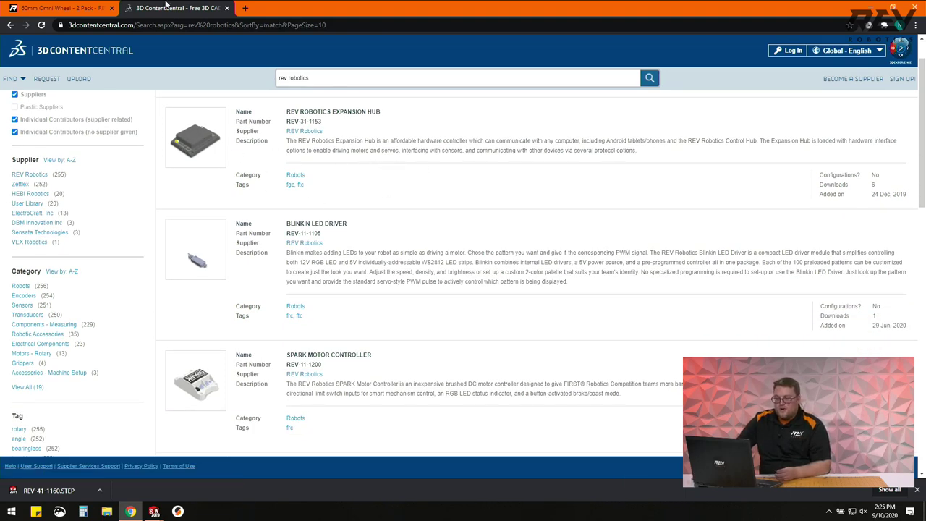
Return to the omni wheel page, open the downloaded REV-41-1160.STEP in SOLIDWORKS, and inspect the imported wheel.
click(41, 7)
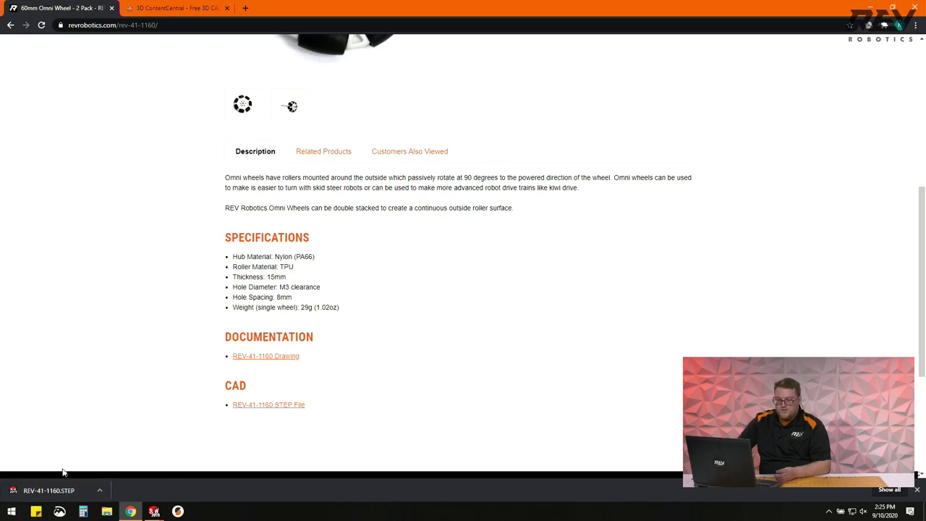
key(super+Right)
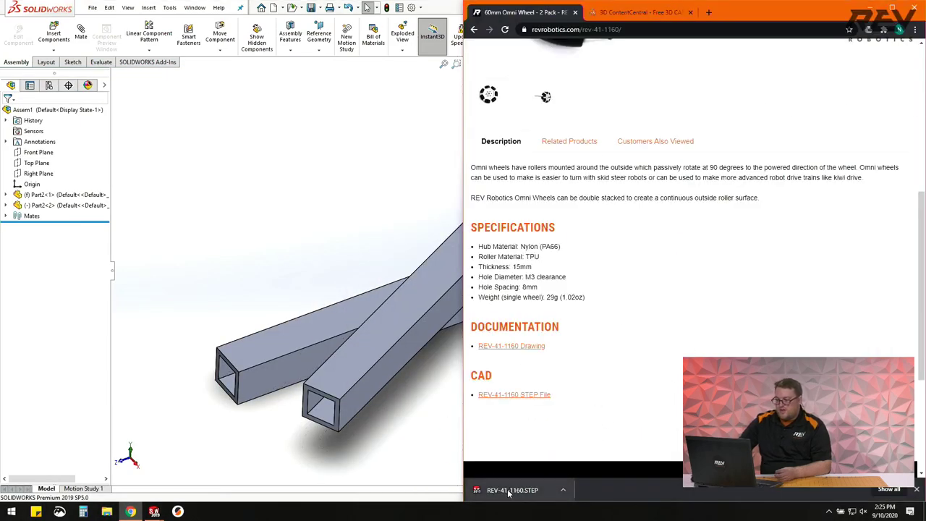
drag(505, 492, 306, 209)
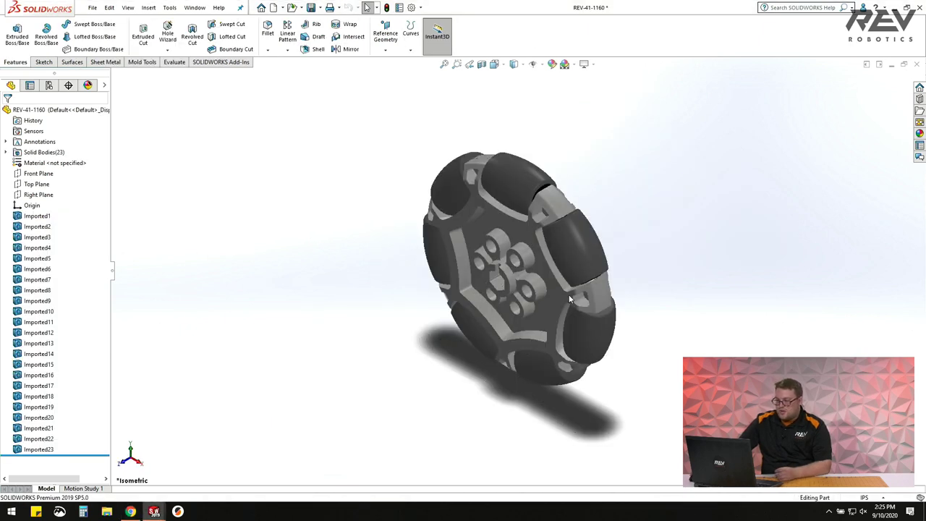
middle_drag(570, 299, 550, 264)
middle_drag(612, 272, 499, 215)
middle_drag(465, 221, 397, 202)
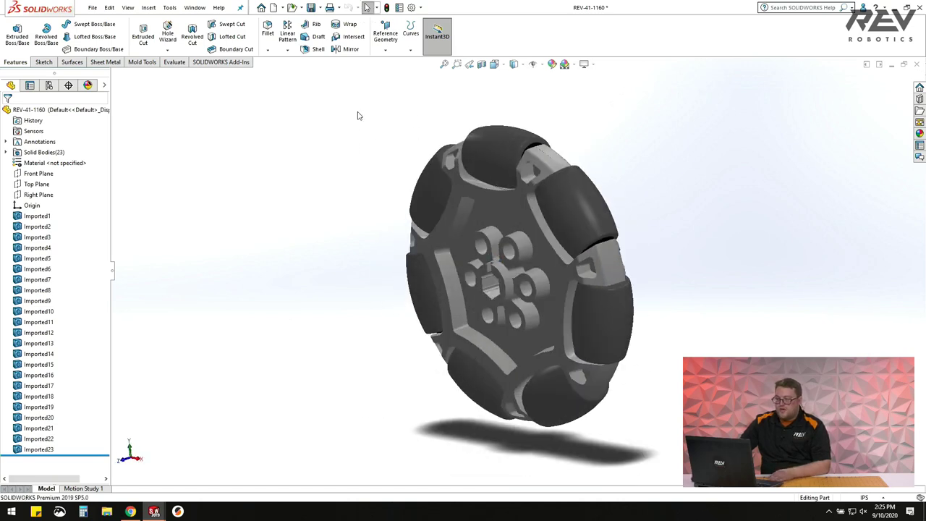
Save the imported wheel to the Desktop as a SOLIDWORKS part named REV-41-1160.
click(320, 9)
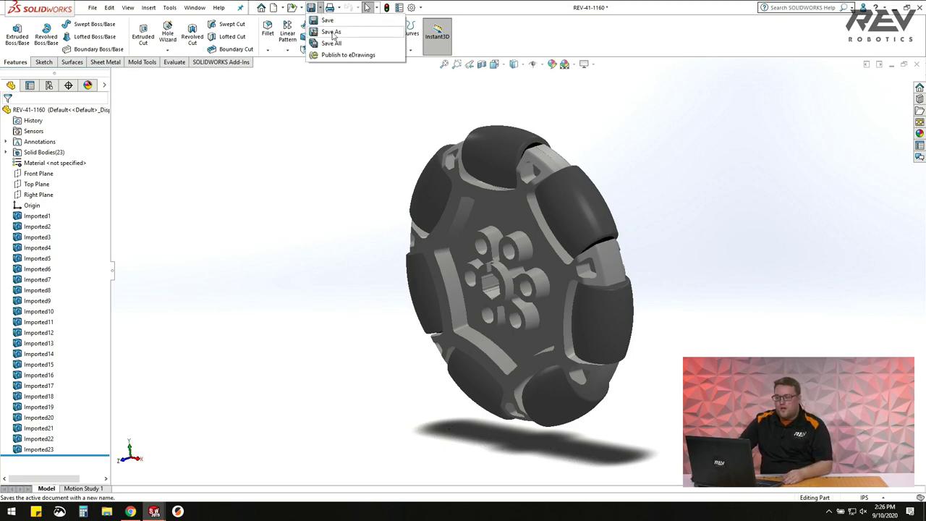
click(336, 29)
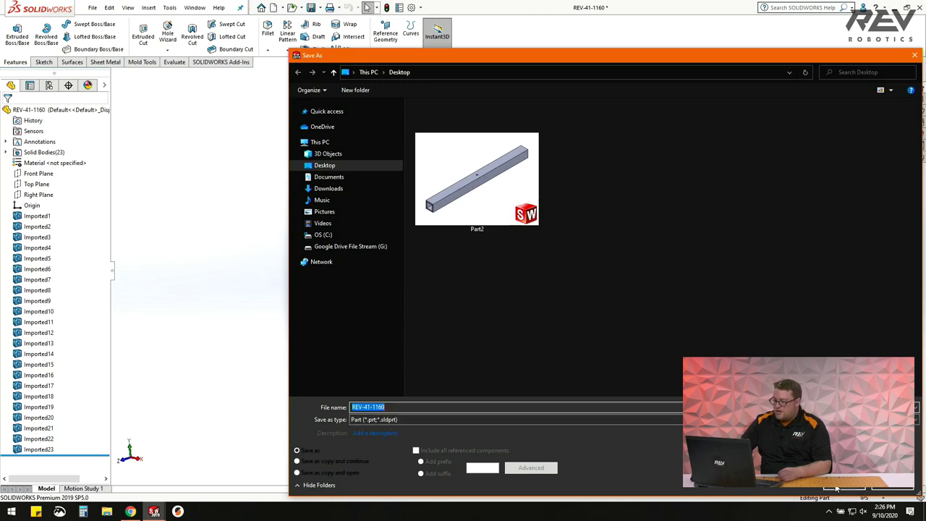
key(Return)
middle_drag(434, 137, 442, 209)
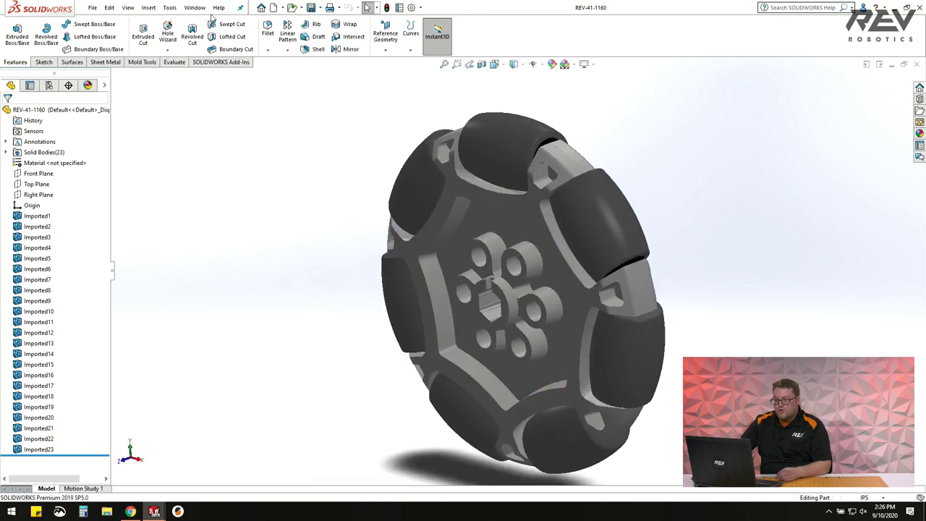
Return to the Assem1 assembly and insert one REV-41-1160 wheel in the empty space beside the crossed tubes.
click(195, 8)
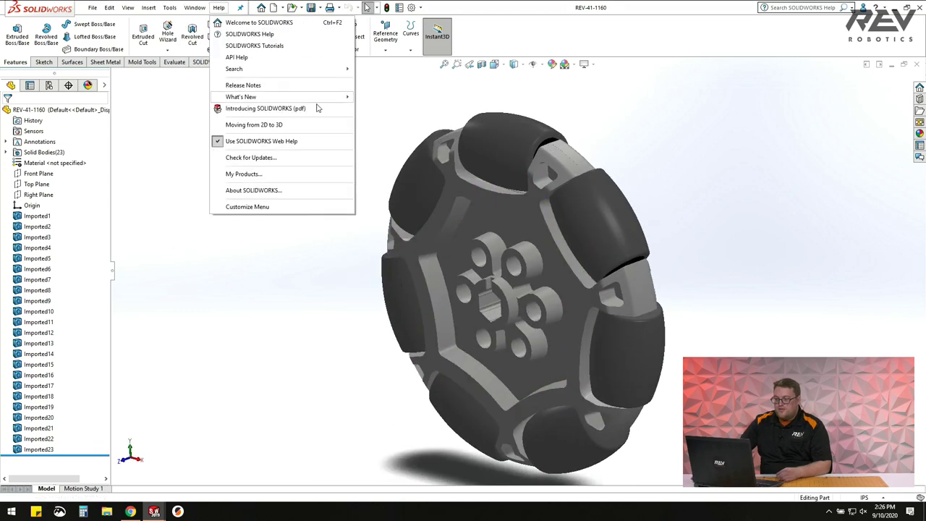
click(383, 113)
click(195, 7)
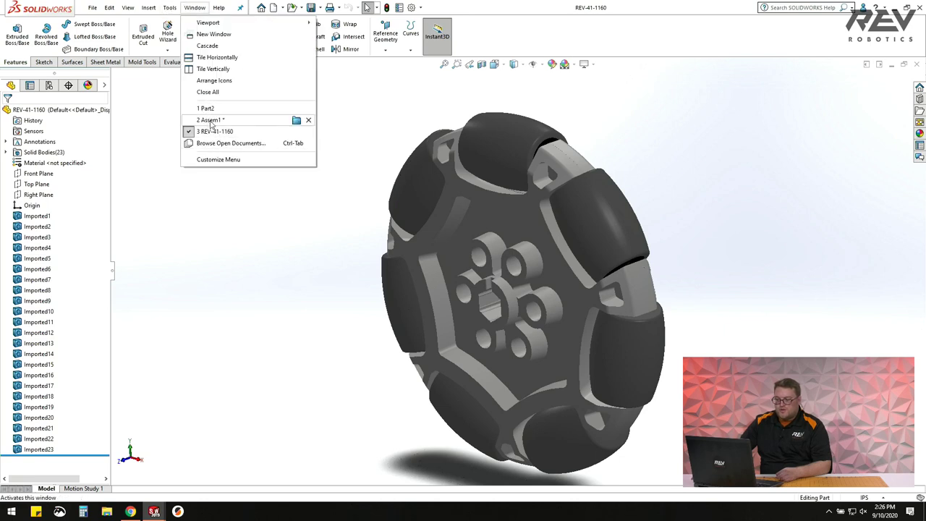
mouse_move(214, 111)
click(210, 120)
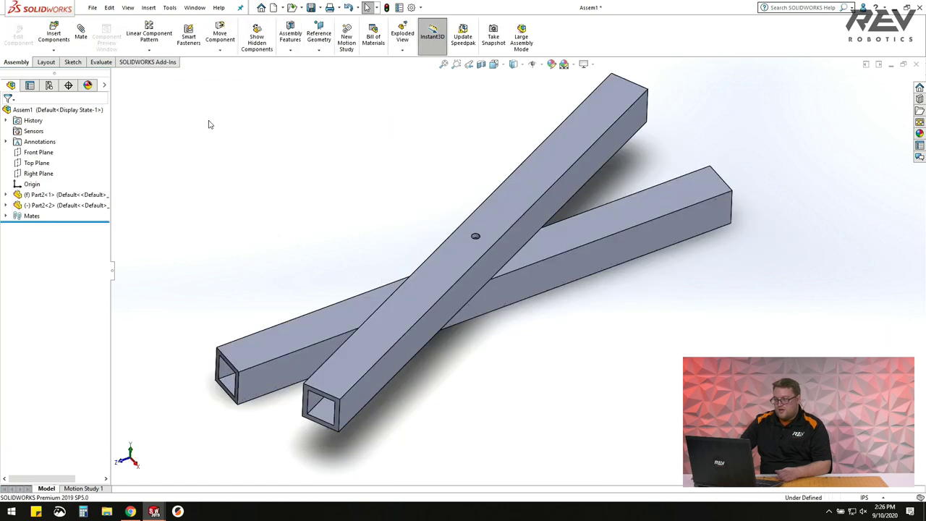
scroll(510, 242, up, 2)
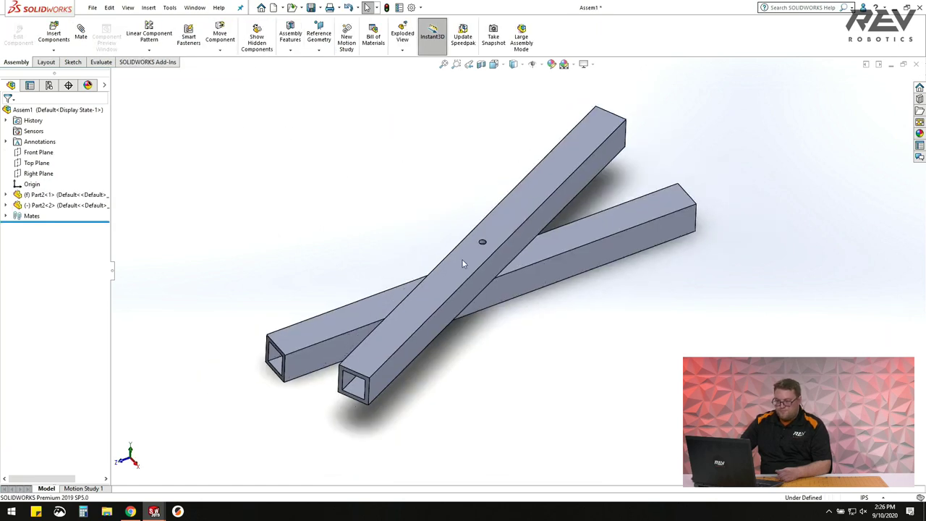
click(53, 35)
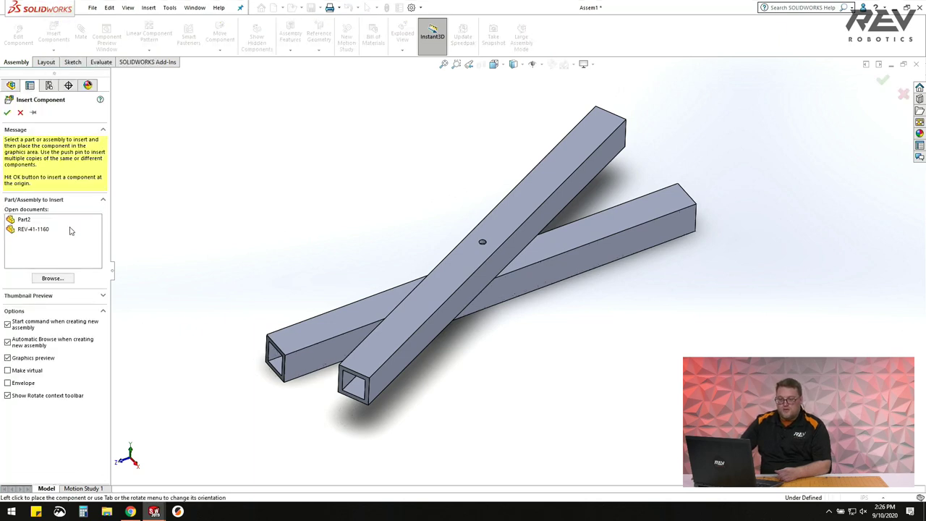
click(33, 230)
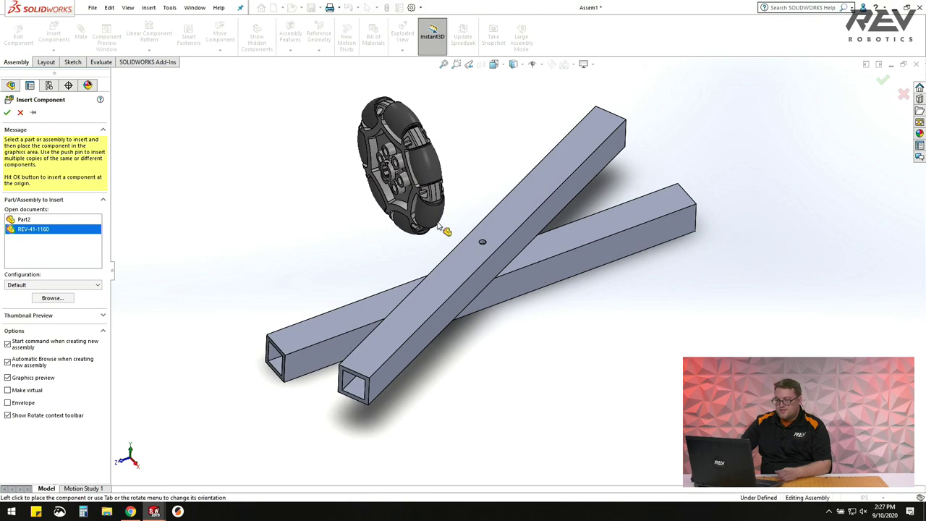
click(477, 311)
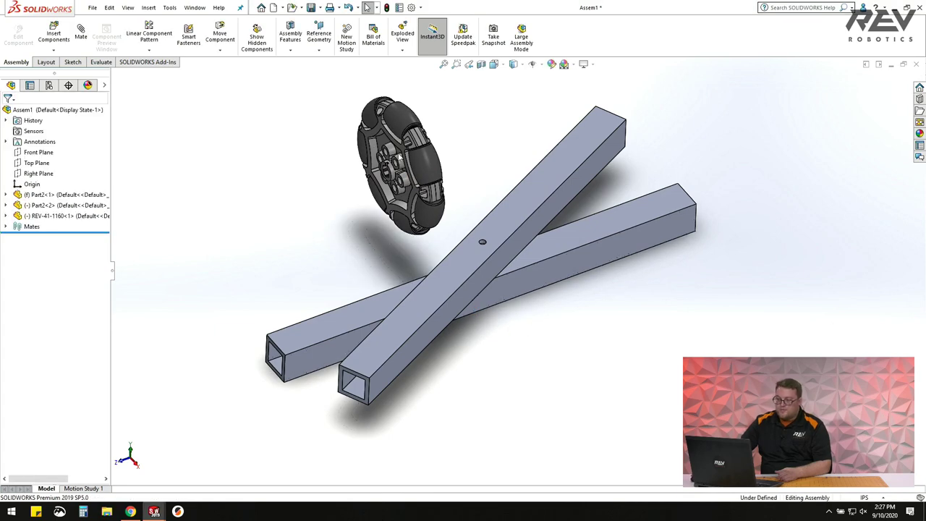
Add a Coincident mate between the end face of the wheel's central hub and a face of the second tube.
scroll(499, 279, down, 5)
scroll(499, 279, up, 2)
scroll(499, 278, down, 2)
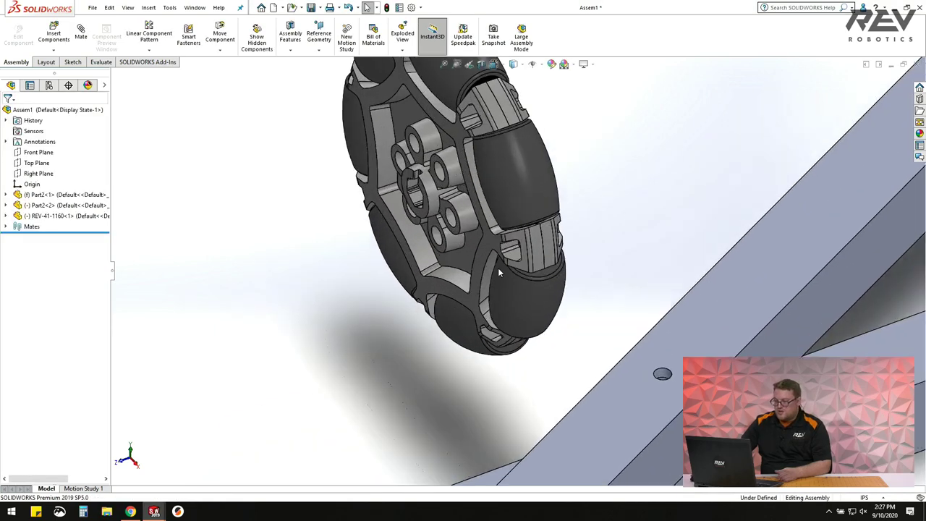
middle_drag(449, 203, 484, 228)
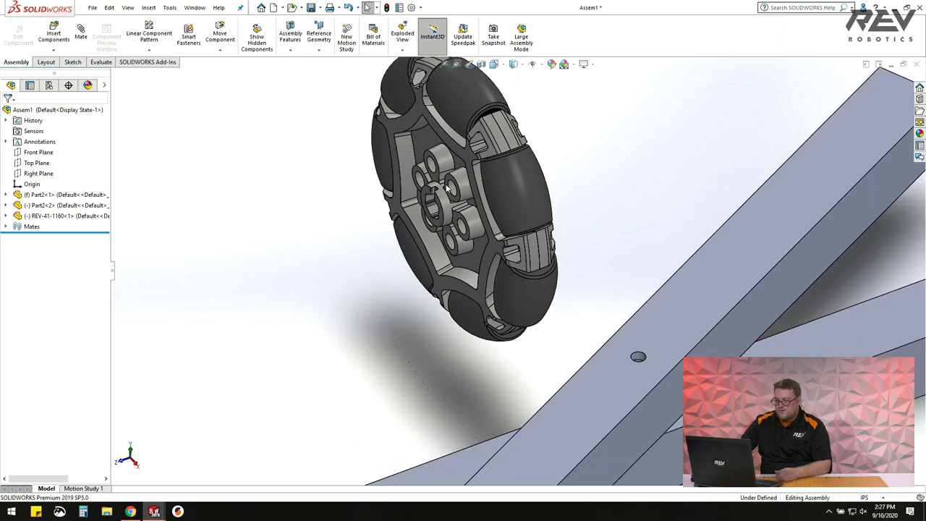
scroll(480, 265, down, 5)
scroll(481, 265, up, 4)
scroll(480, 265, down, 3)
click(485, 266)
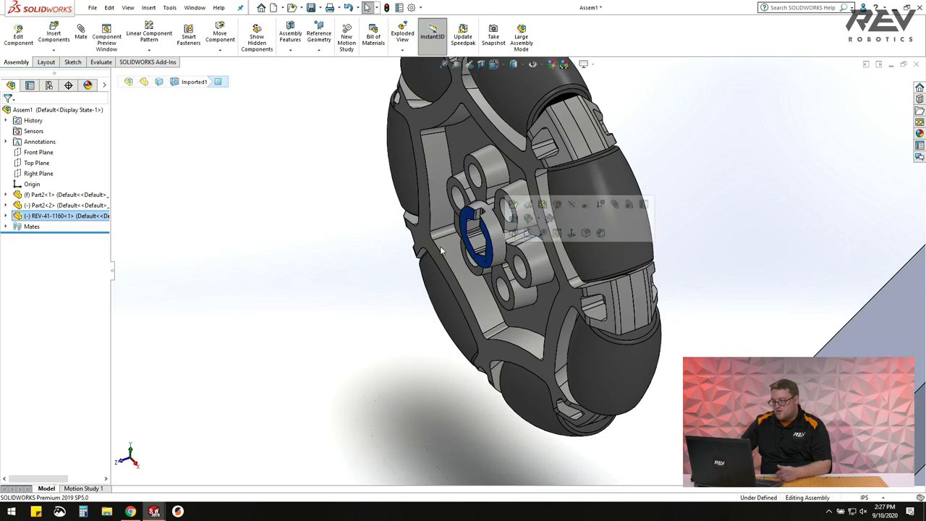
ctrl+click(609, 277)
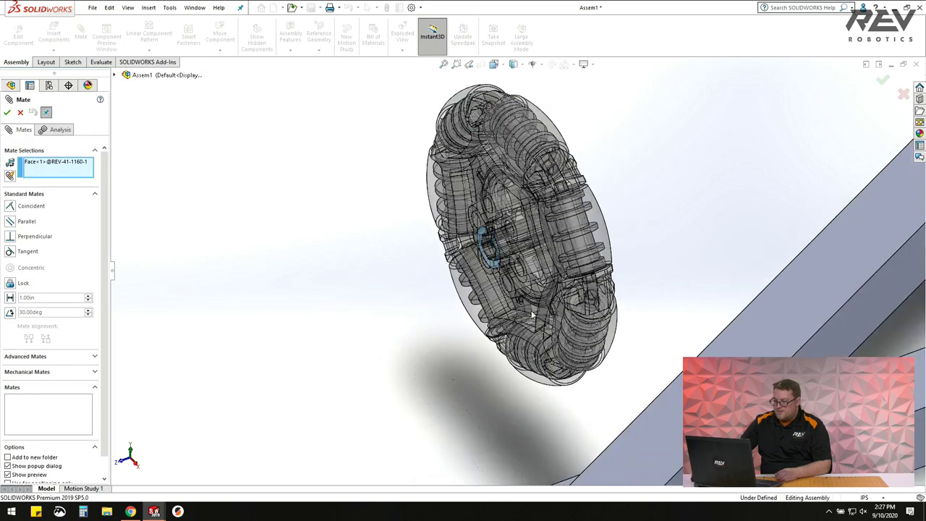
middle_drag(660, 404, 572, 275)
key(Return)
scroll(573, 268, down, 6)
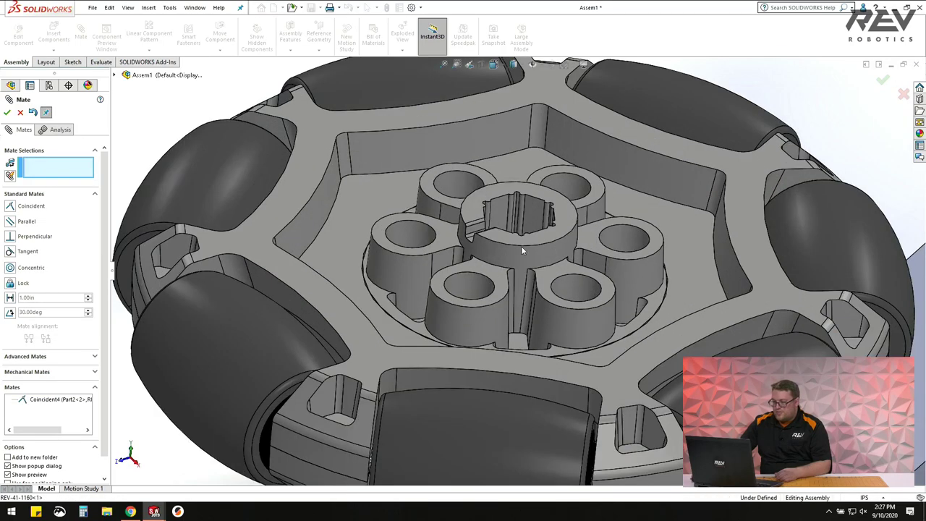
Add a Concentric mate between the outer cylindrical face of the wheel's central hub and the hole in the second tube.
click(509, 254)
scroll(511, 257, up, 8)
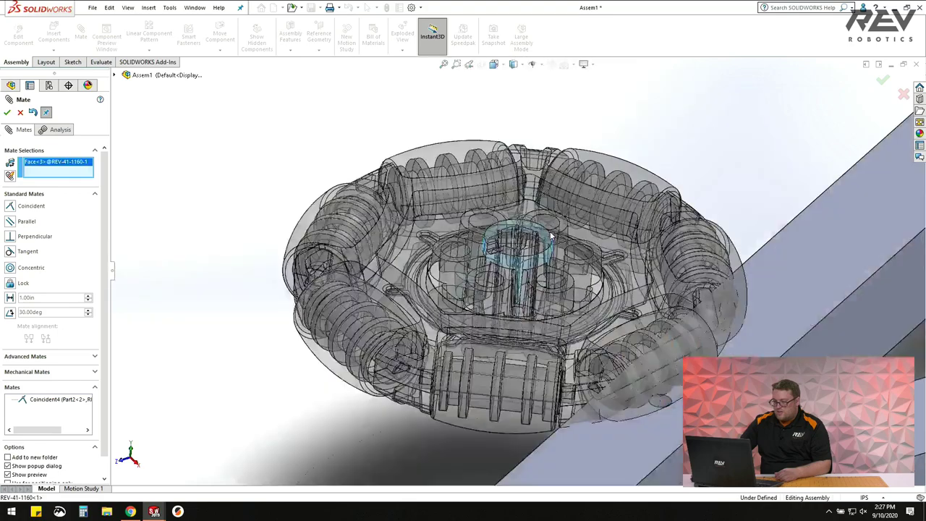
scroll(607, 344, down, 6)
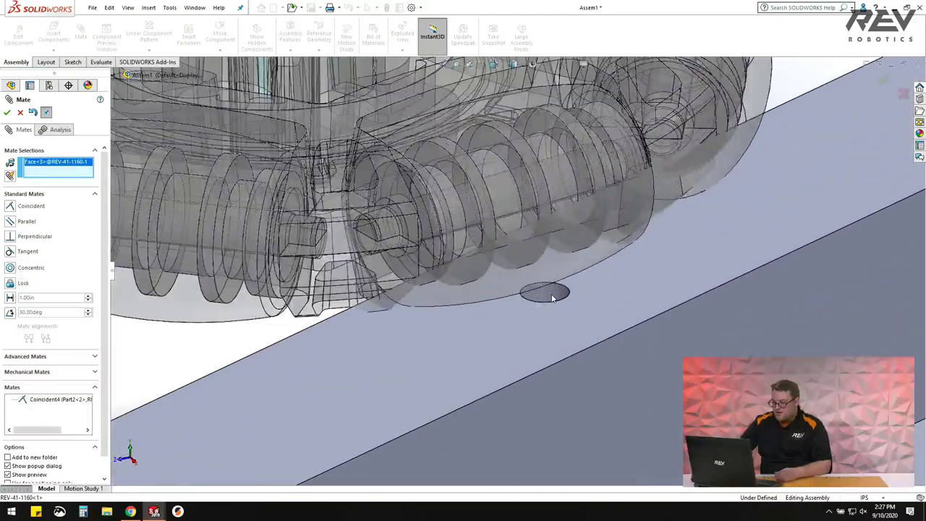
click(549, 299)
scroll(550, 345, up, 8)
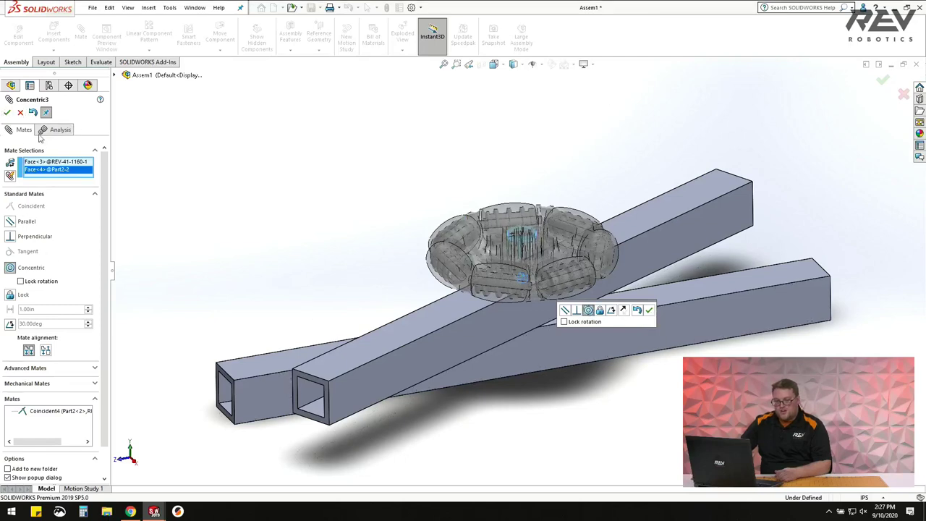
drag(598, 303, 369, 141)
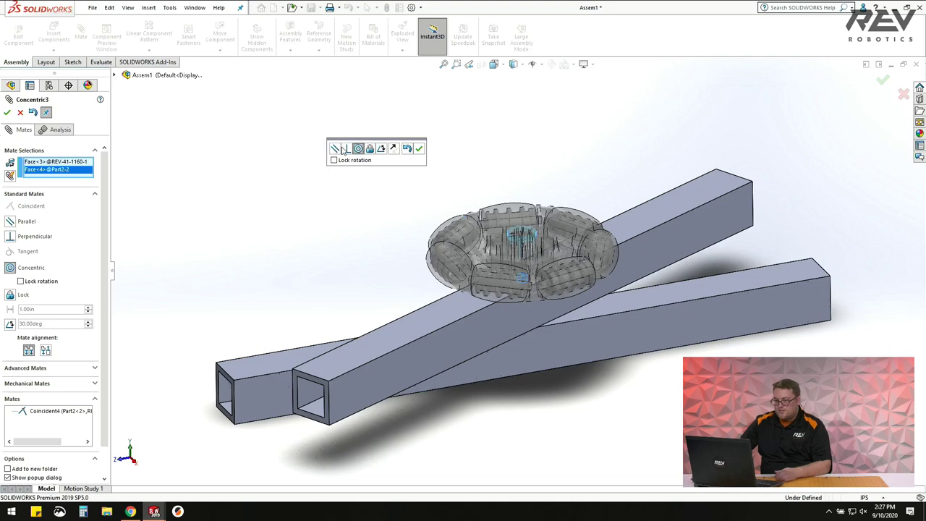
click(420, 149)
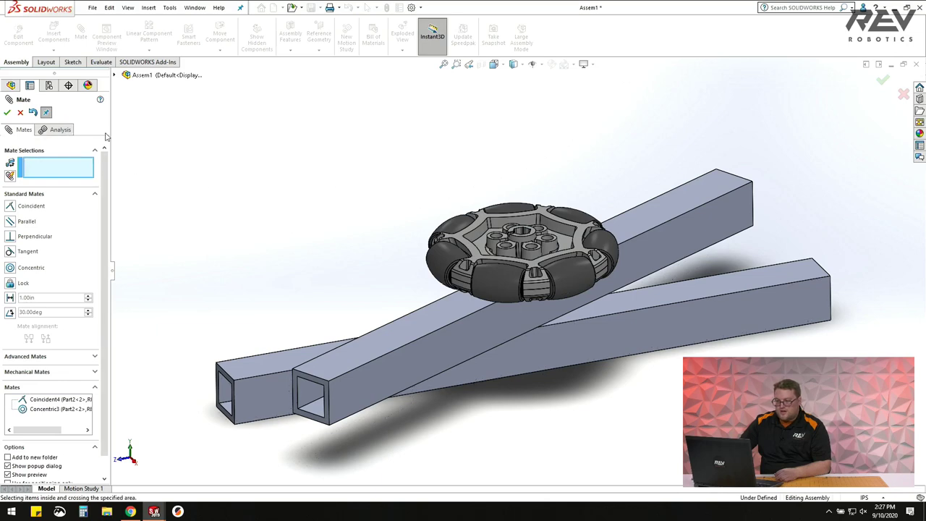
click(7, 113)
Examine the mated omni wheel and the crossed tubes from several angles.
drag(572, 237, 573, 345)
middle_drag(572, 344, 593, 145)
drag(593, 145, 385, 210)
key(ctrl+7)
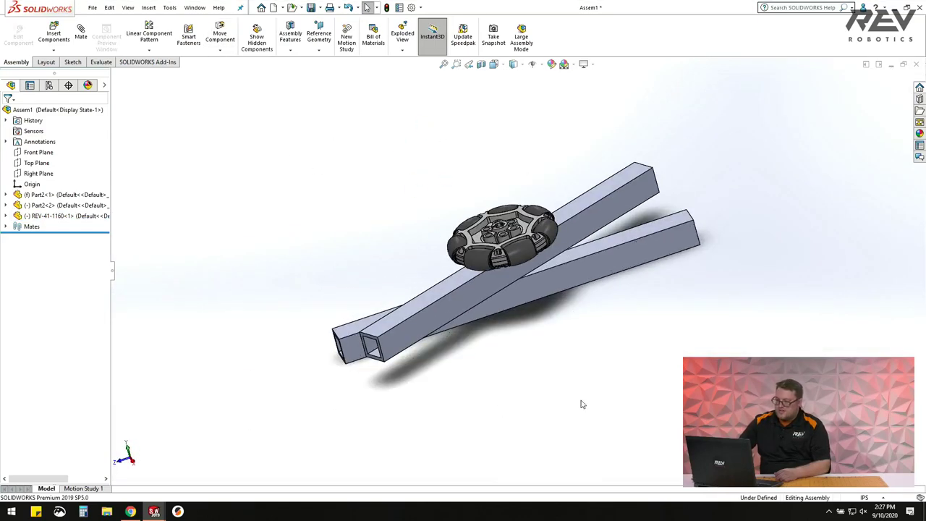
middle_drag(541, 274, 369, 231)
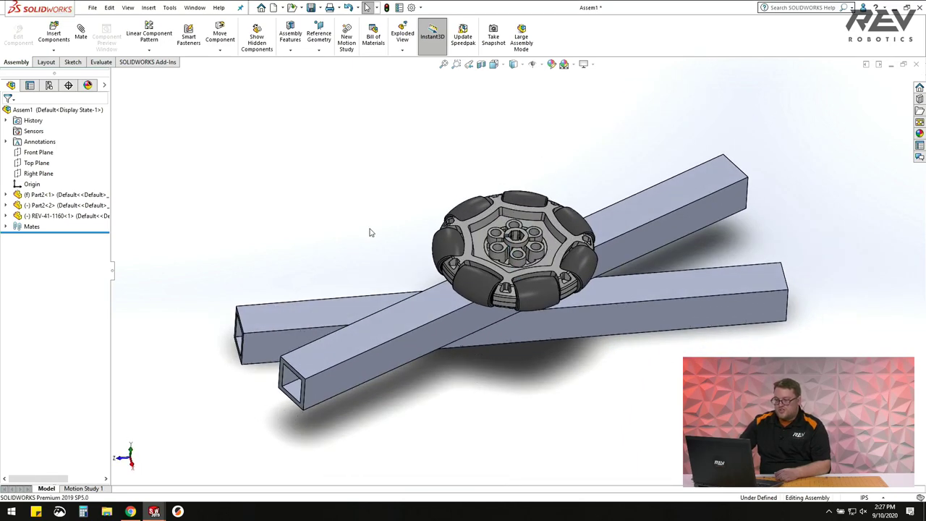
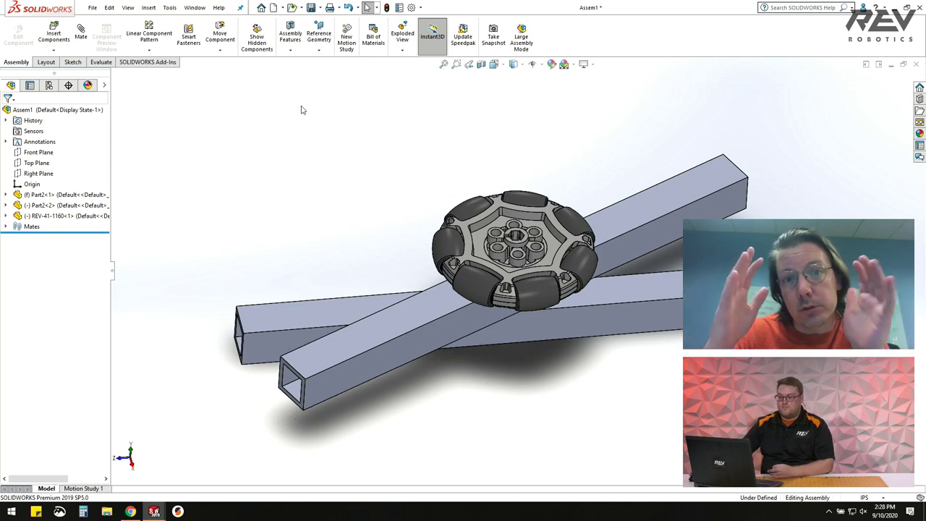
Switch to the REV Robotics store in the browser and open the FTC competition category.
mouse_move(130, 511)
click(132, 463)
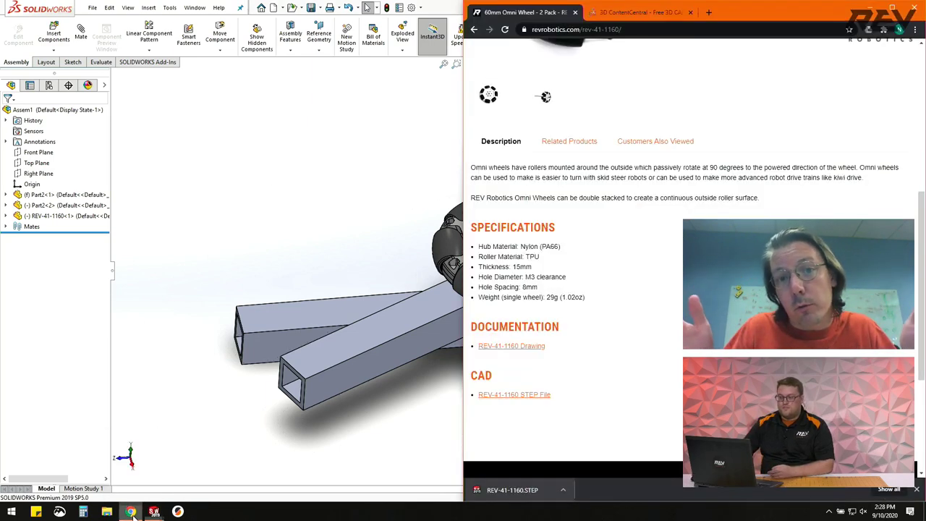
double_click(670, 19)
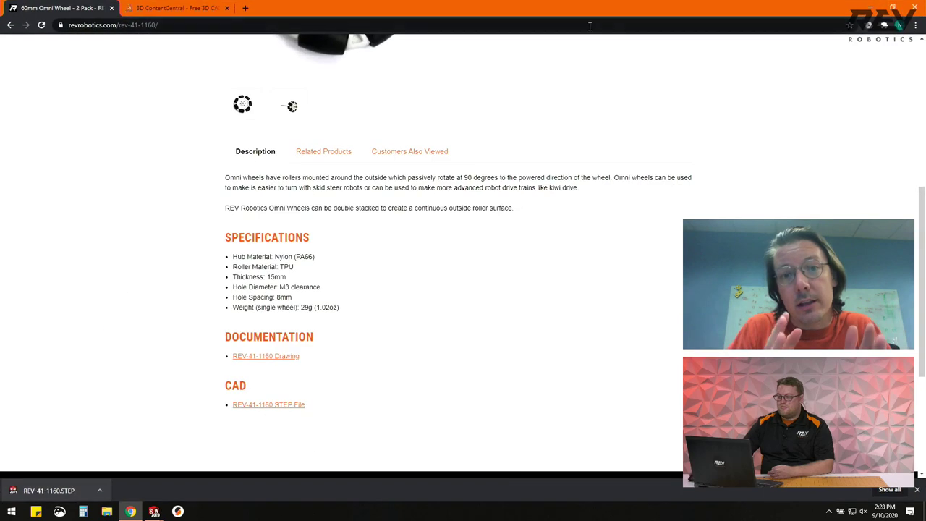
click(245, 8)
key(ctrl+1)
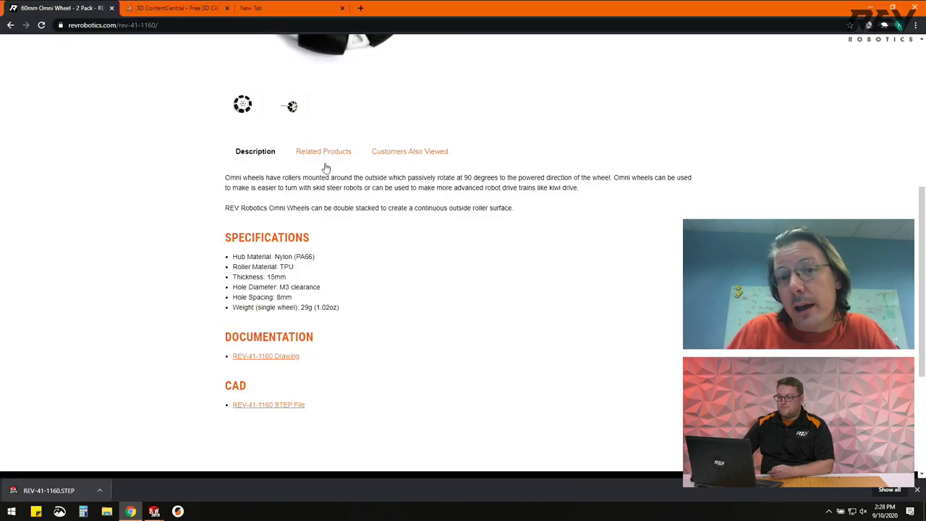
scroll(471, 124, up, 5)
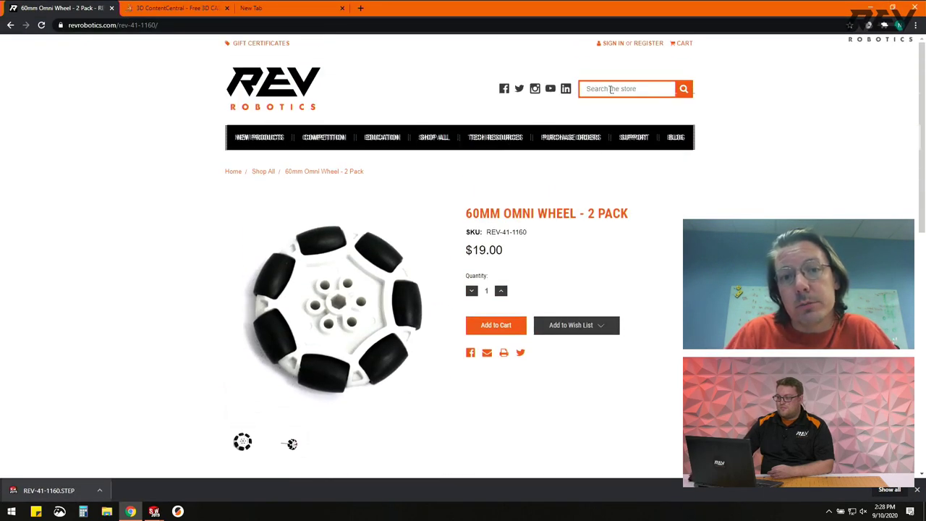
mouse_move(323, 137)
click(310, 178)
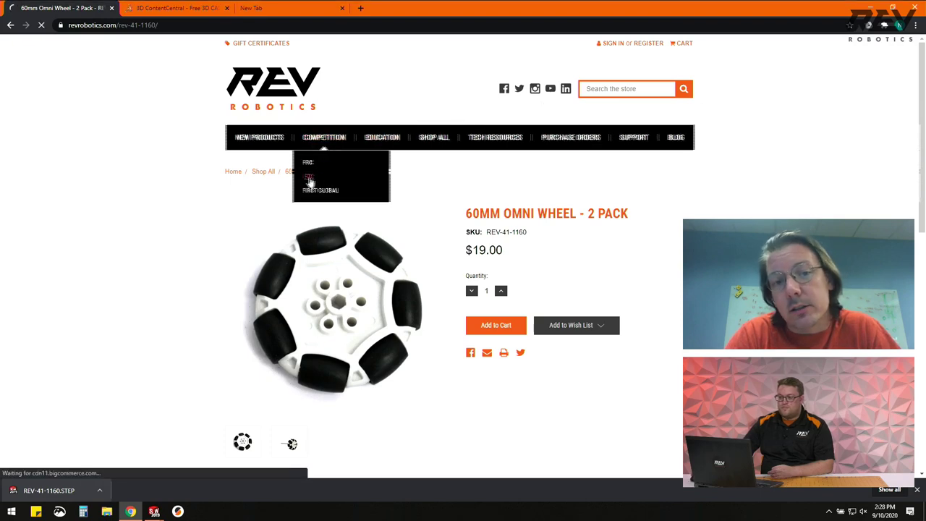
scroll(152, 174, down, 2)
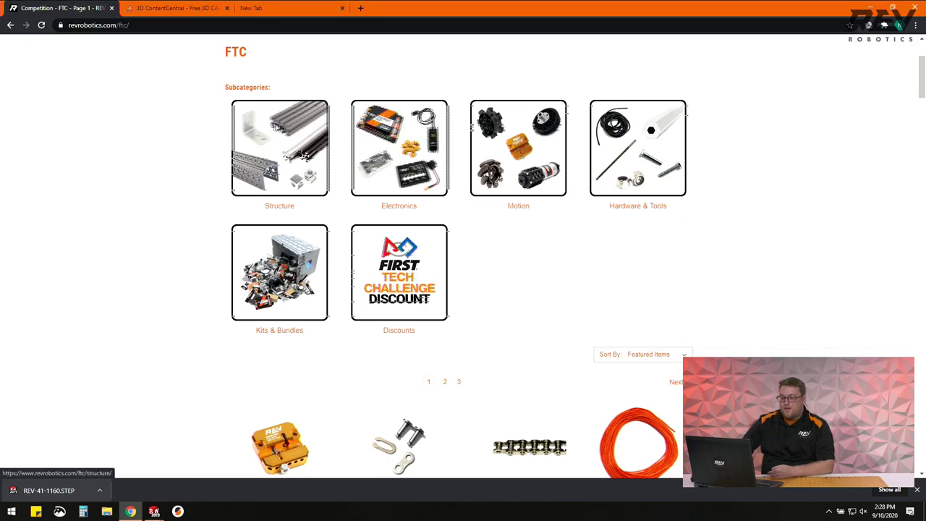
Open the Structure category and look through its products and the 15mm Extrusion subcategory.
click(279, 126)
scroll(148, 265, down, 2)
scroll(163, 263, down, 2)
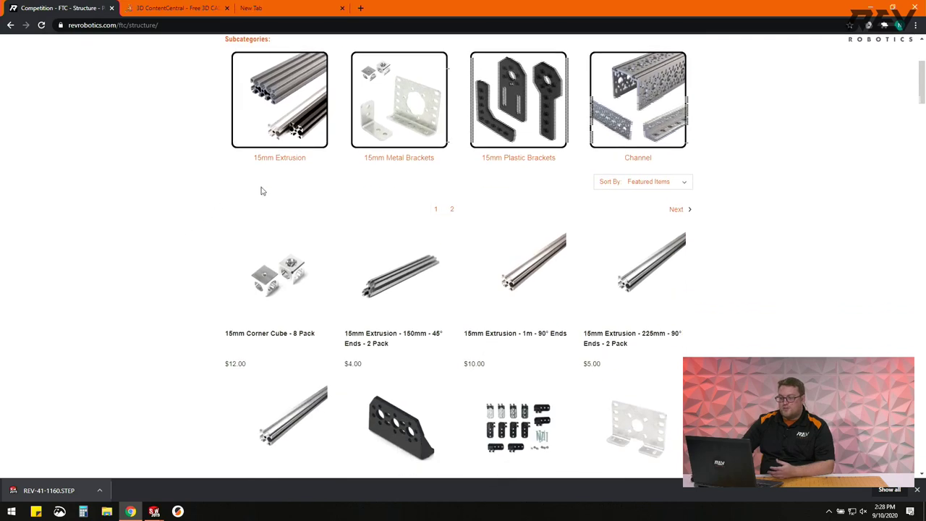
scroll(210, 174, up, 4)
mouse_move(323, 141)
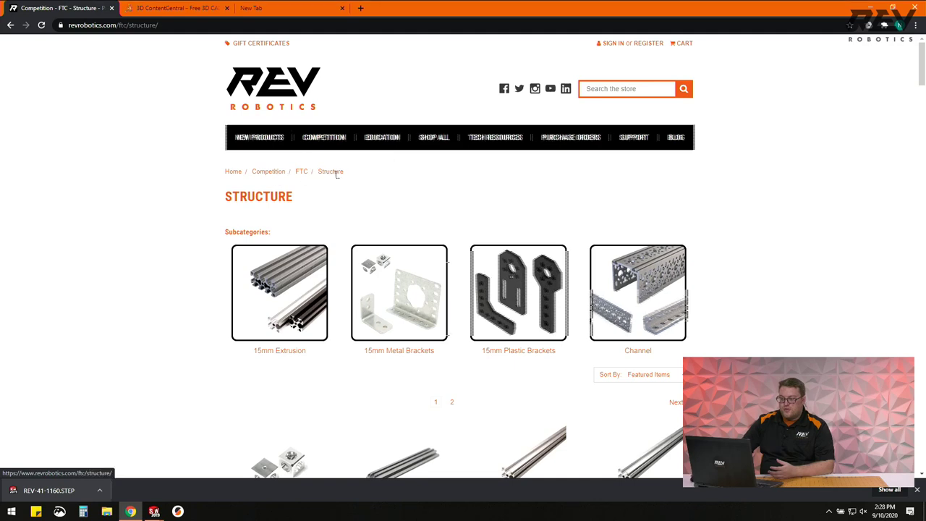
scroll(288, 259, down, 1)
click(274, 252)
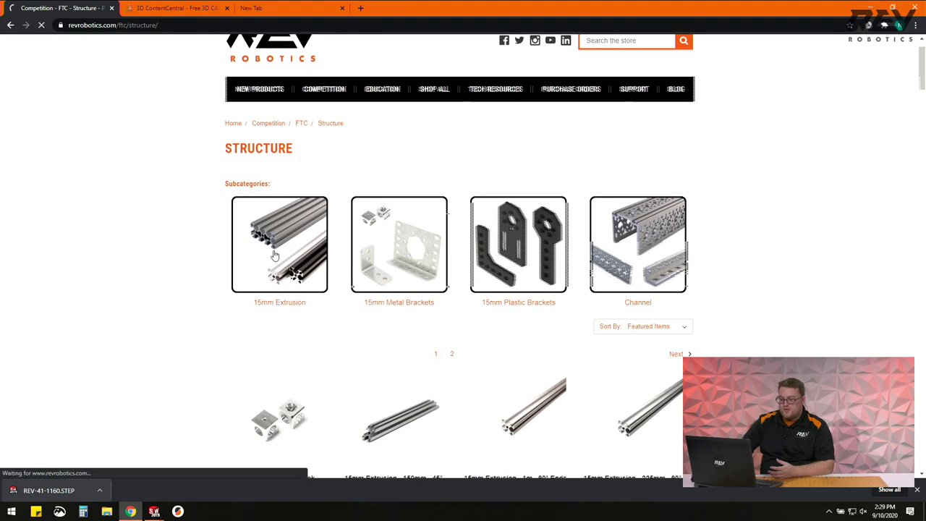
click(9, 26)
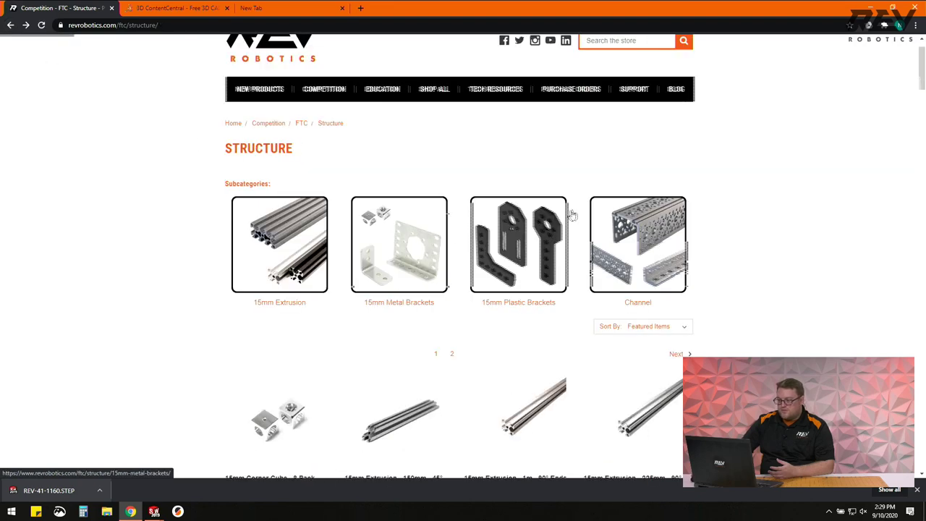
Open the Channel subcategory and go to the 45mm x 15mm C Channel - 152mm product page.
scroll(764, 261, down, 1)
click(669, 196)
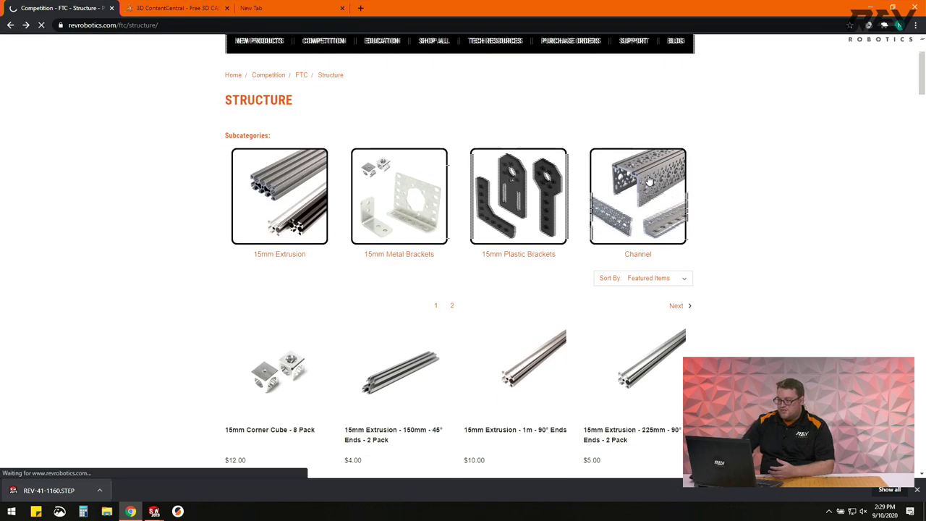
scroll(188, 186, down, 8)
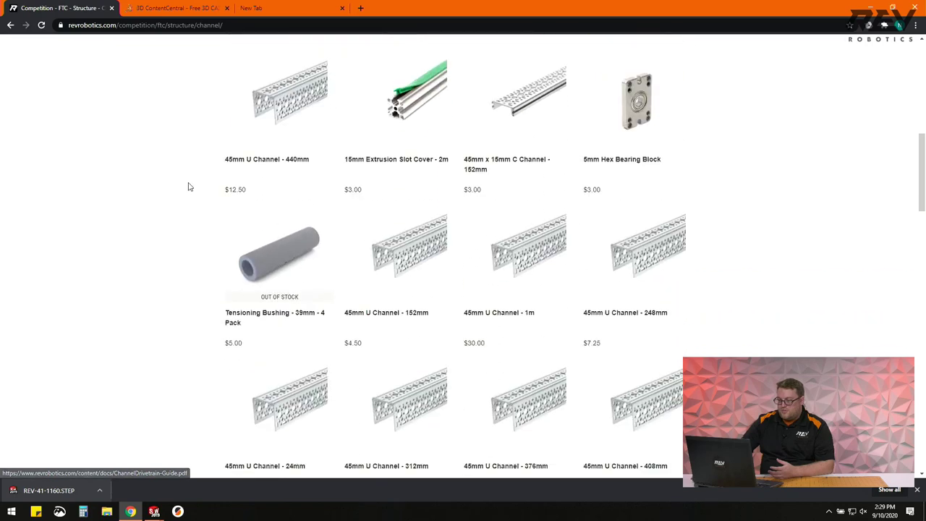
click(512, 107)
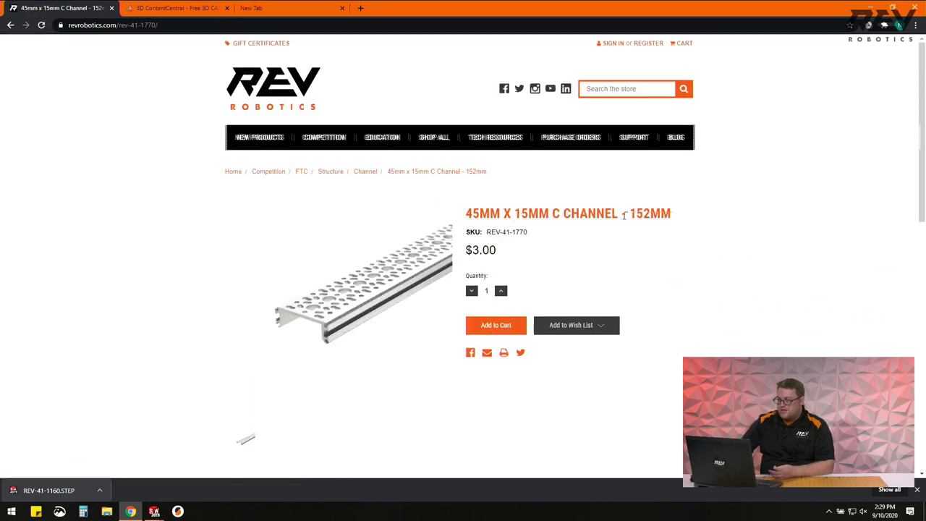
Download the REV-41-1770 STEP file from the C Channel product page.
drag(661, 215, 571, 215)
scroll(530, 202, down, 1)
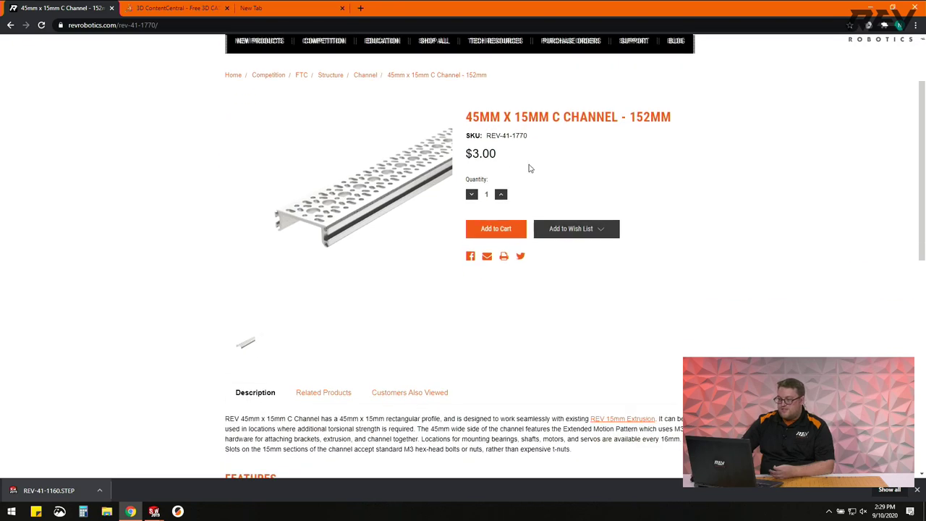
scroll(378, 182, down, 4)
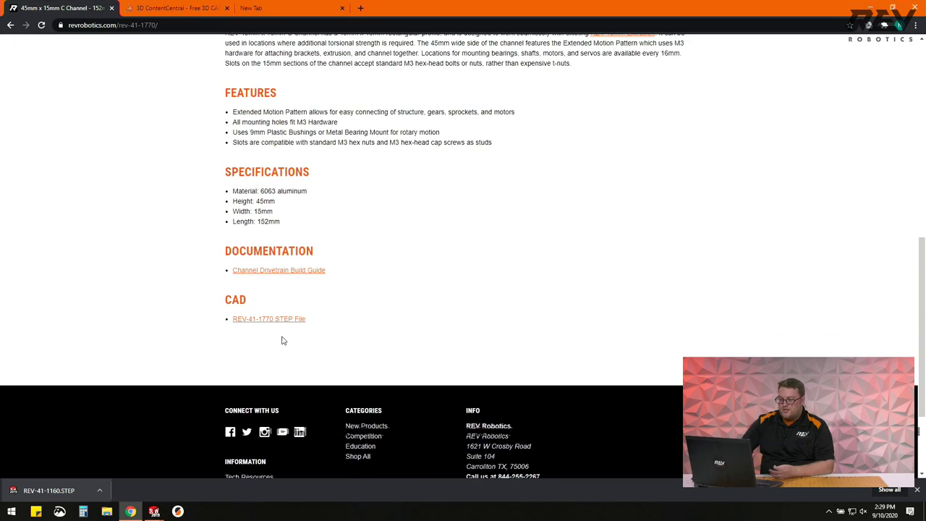
click(244, 319)
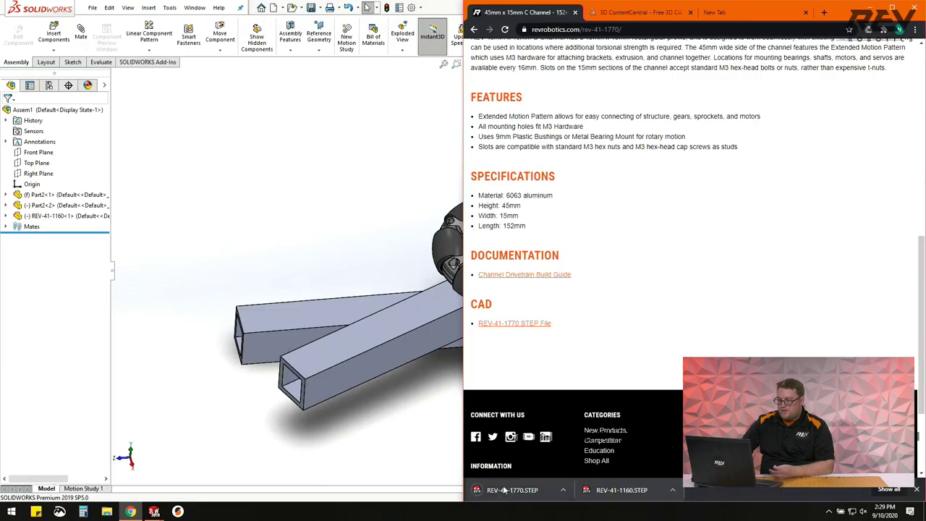
Open the downloaded REV-41-1770.STEP in SOLIDWORKS and save it to the Desktop as a part named REV-41-1770.
click(506, 491)
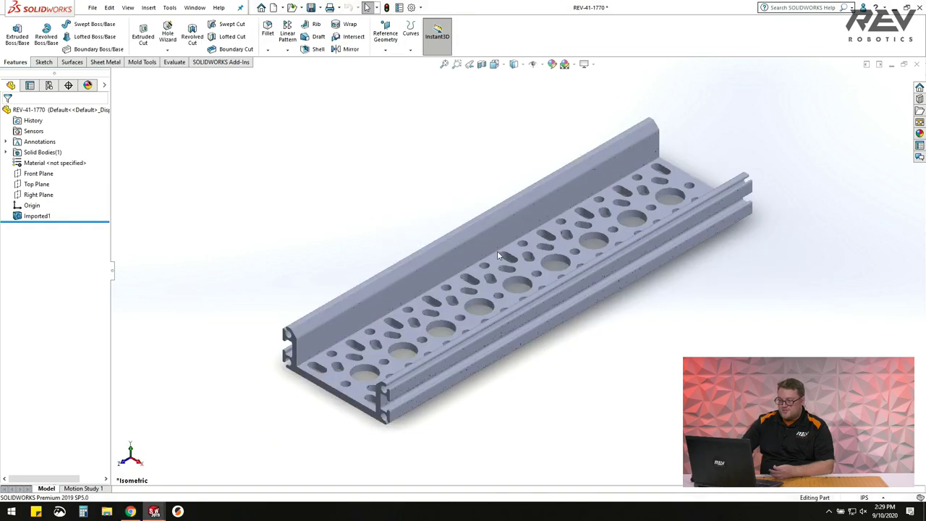
scroll(497, 250, down, 3)
scroll(453, 266, up, 4)
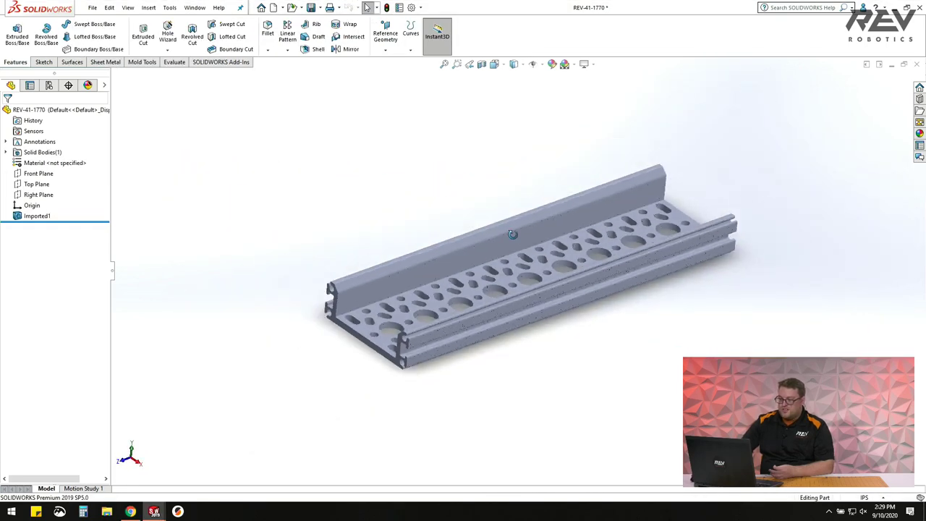
scroll(585, 214, down, 2)
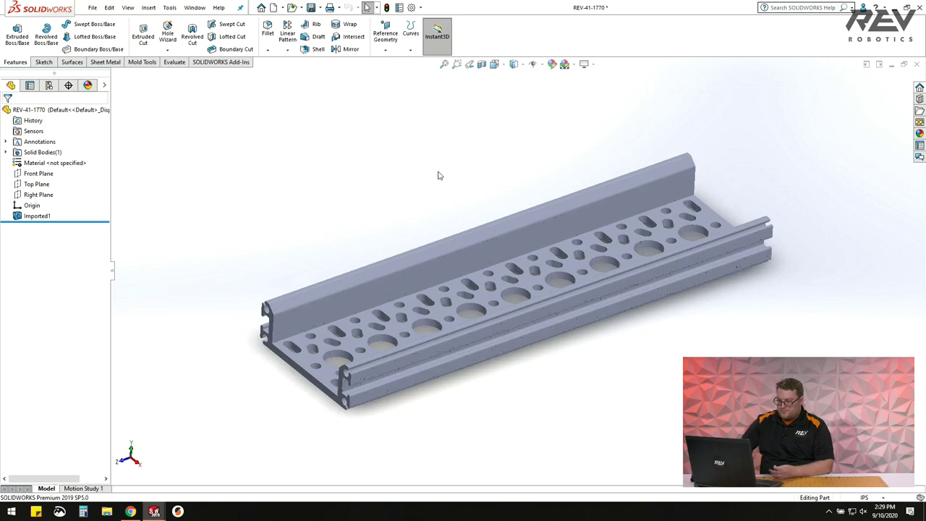
click(319, 7)
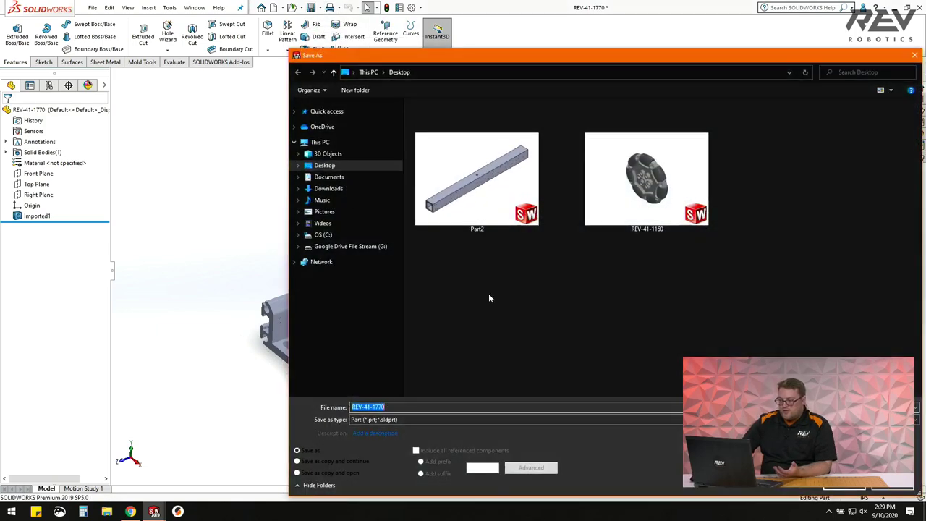
key(Return)
Examine the imported C channel's hole pattern and end profile, and view the available sketch and feature tools.
middle_drag(538, 361, 474, 275)
middle_drag(349, 202, 392, 315)
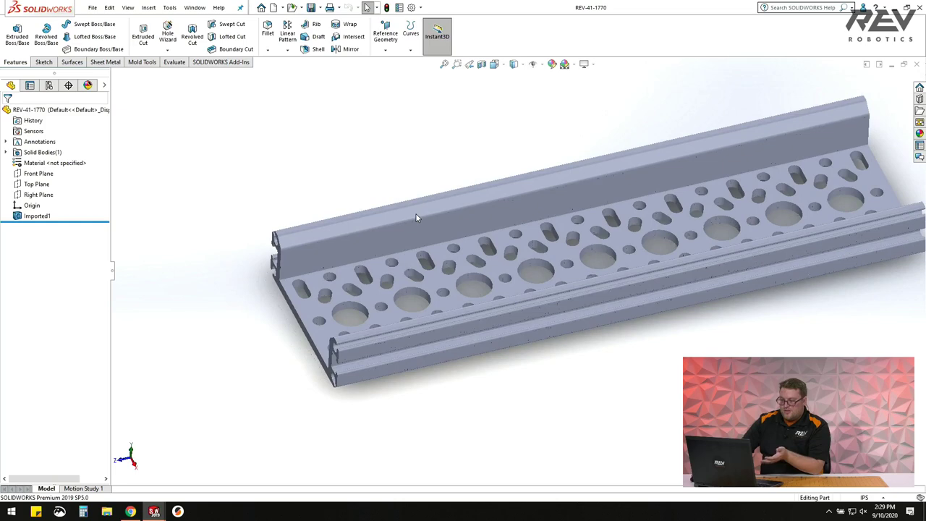
middle_drag(412, 209, 454, 177)
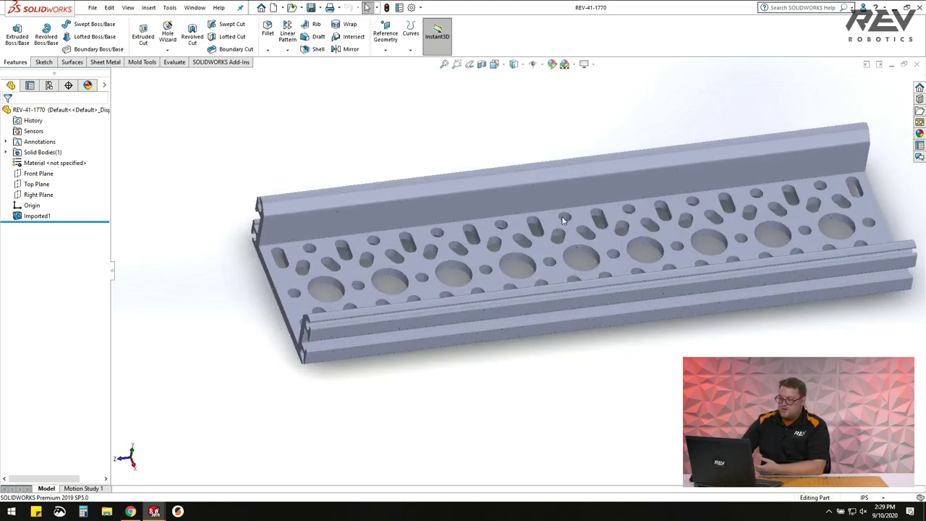
scroll(655, 216, up, 2)
scroll(492, 315, down, 2)
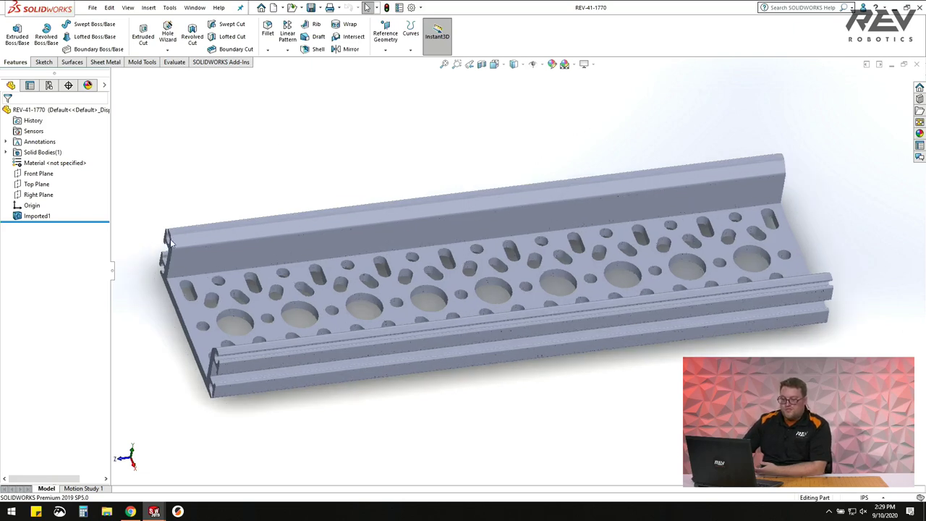
click(42, 63)
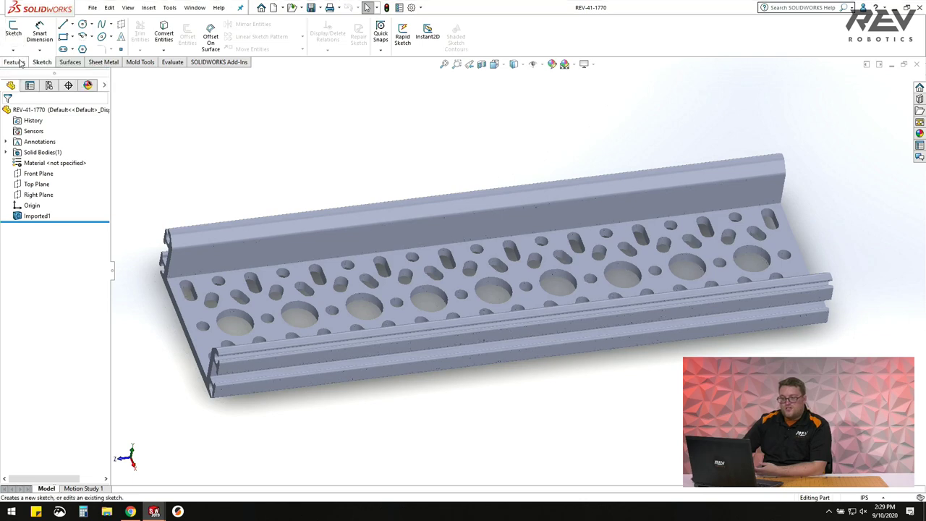
click(15, 62)
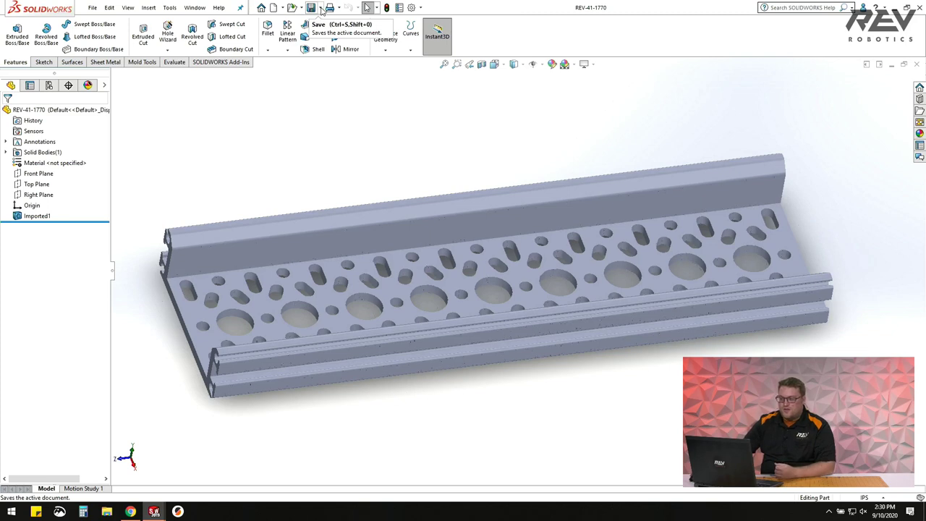
Save the imported C channel as a separate part named REV-41-1770_100mm on the Desktop.
click(321, 8)
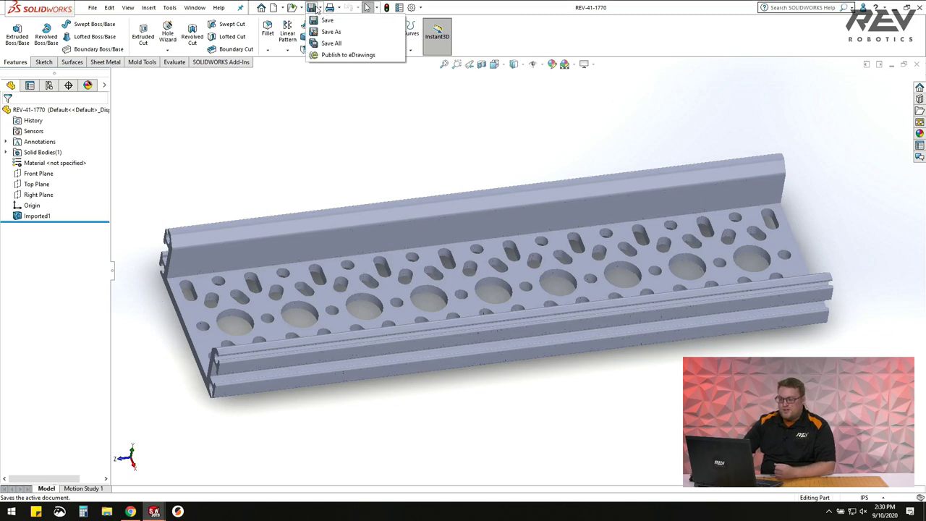
click(330, 32)
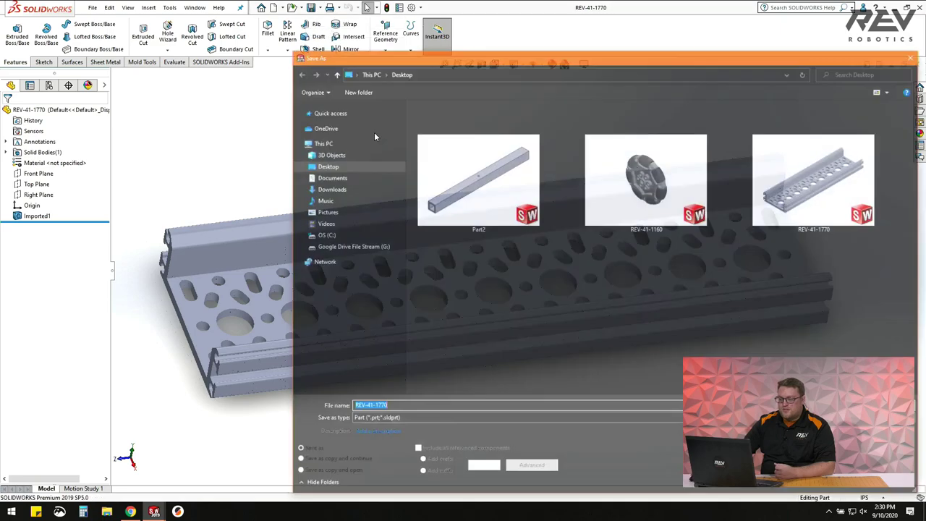
click(375, 407)
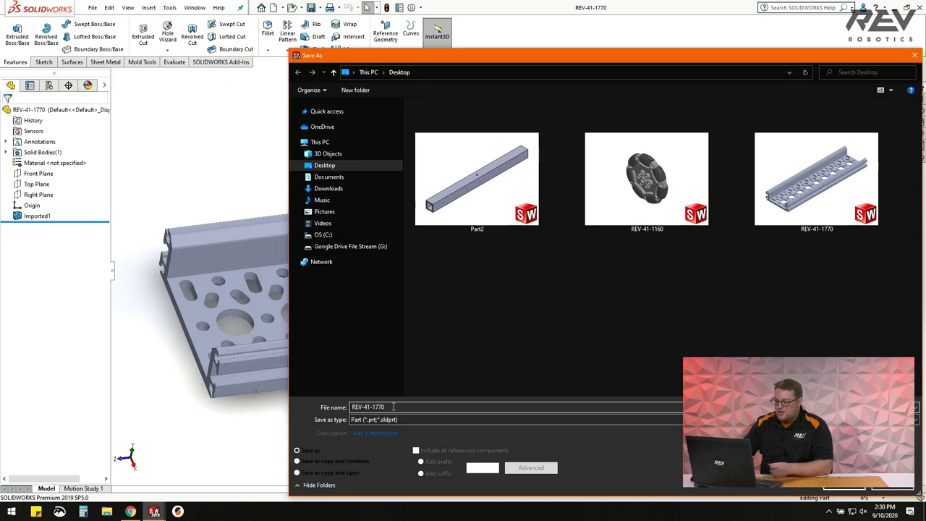
text(_100mm)
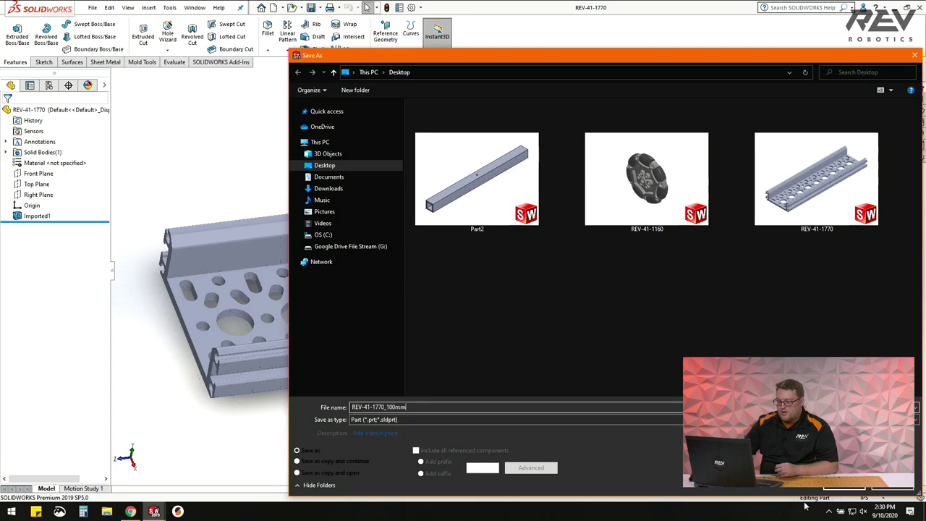
click(839, 489)
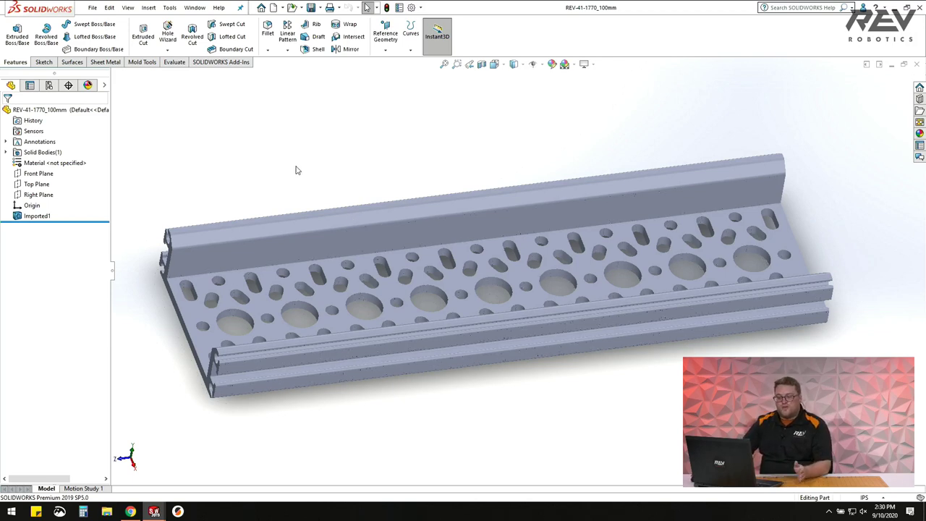
Start a sketch on the flat outer face of the C channel's perforated base.
middle_drag(431, 233, 421, 319)
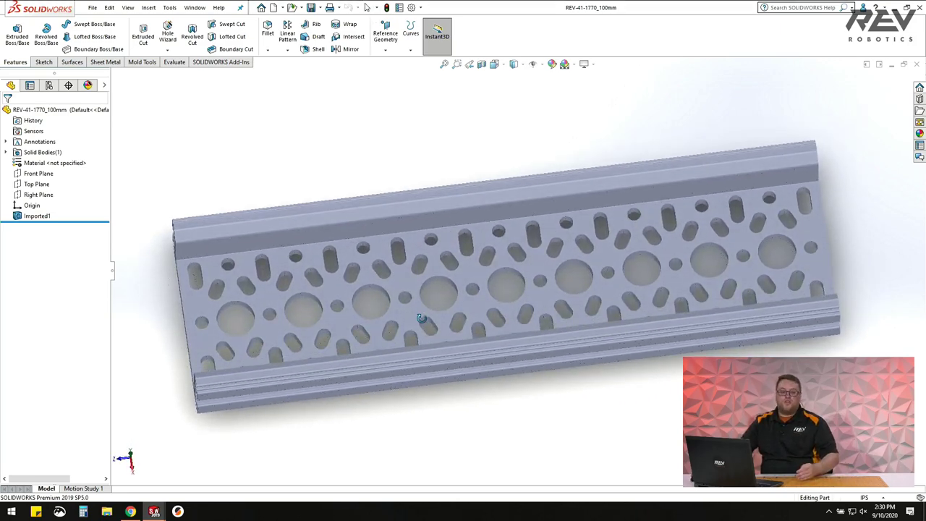
mouse_move(421, 318)
middle_down()
mouse_move(424, 296)
mouse_move(422, 335)
middle_up()
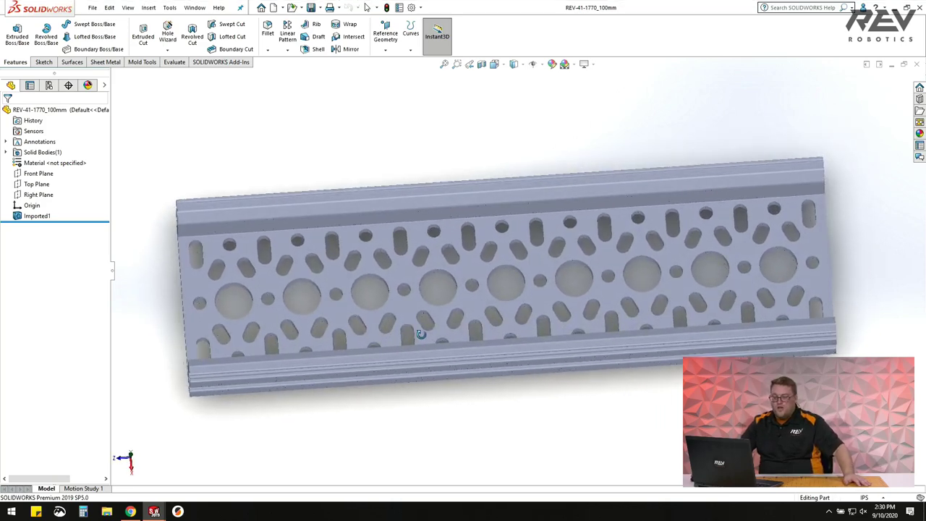
middle_drag(445, 174, 465, 188)
scroll(394, 272, up, 3)
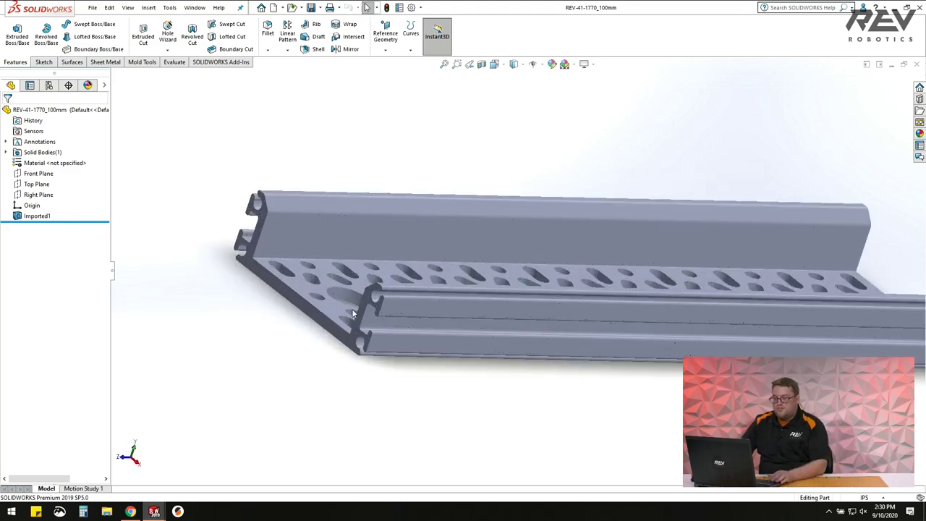
scroll(352, 308, down, 2)
middle_drag(400, 323, 417, 197)
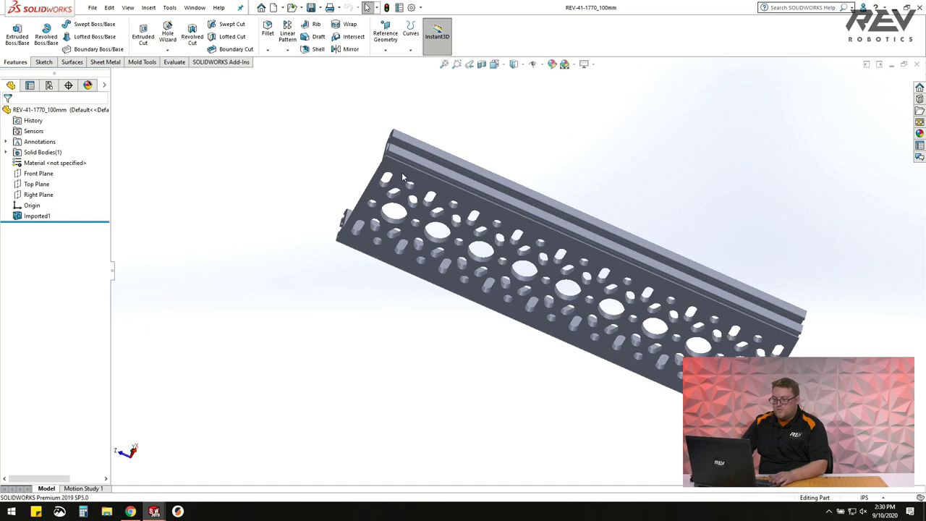
click(403, 177)
click(42, 62)
click(13, 31)
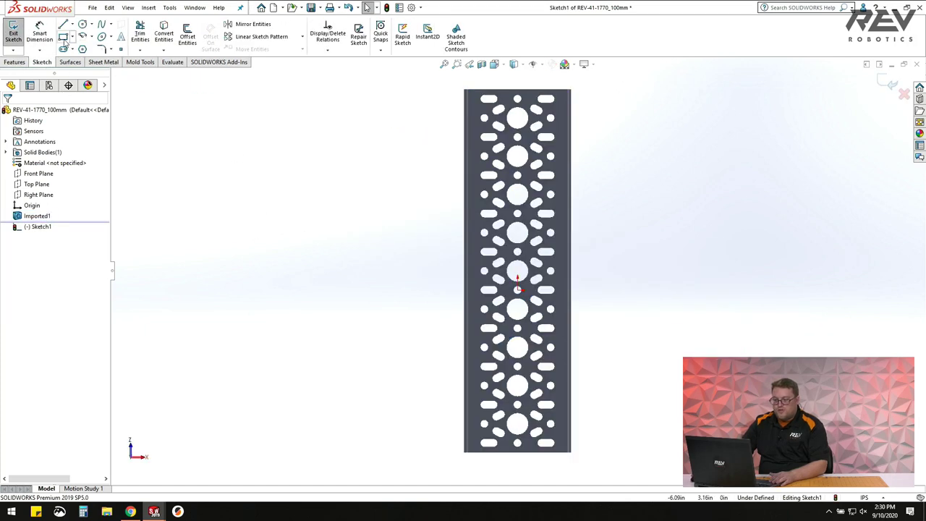
Sketch a corner rectangle about 1.77 in wide and 3.63 in tall, spanning the channel's full width from its lower end corner.
click(63, 37)
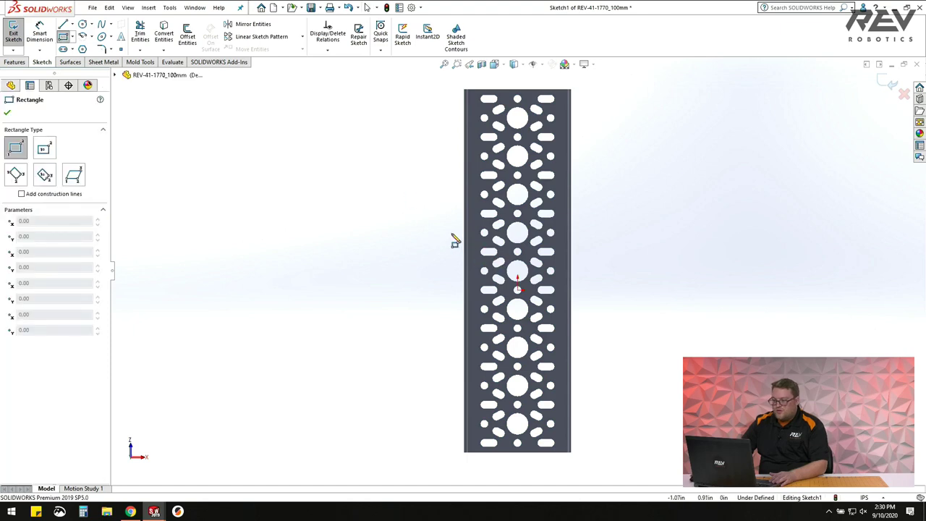
click(463, 453)
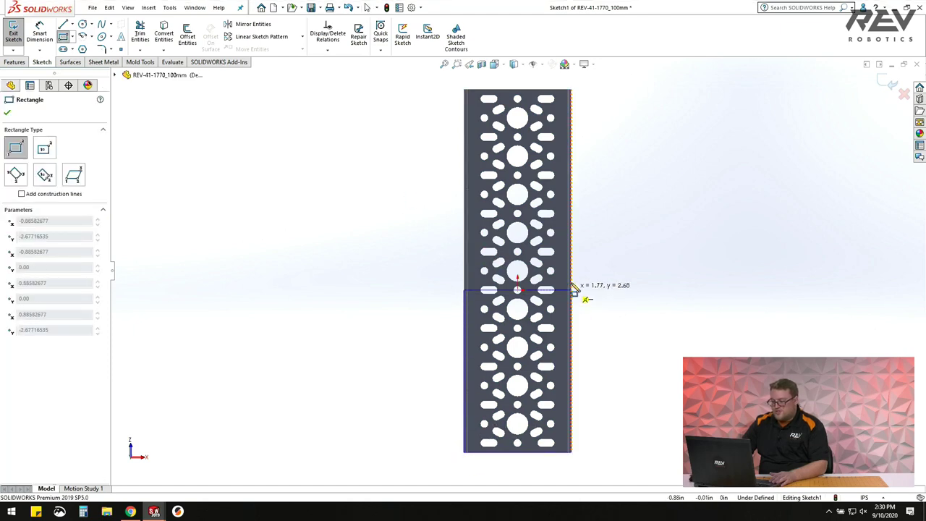
click(576, 241)
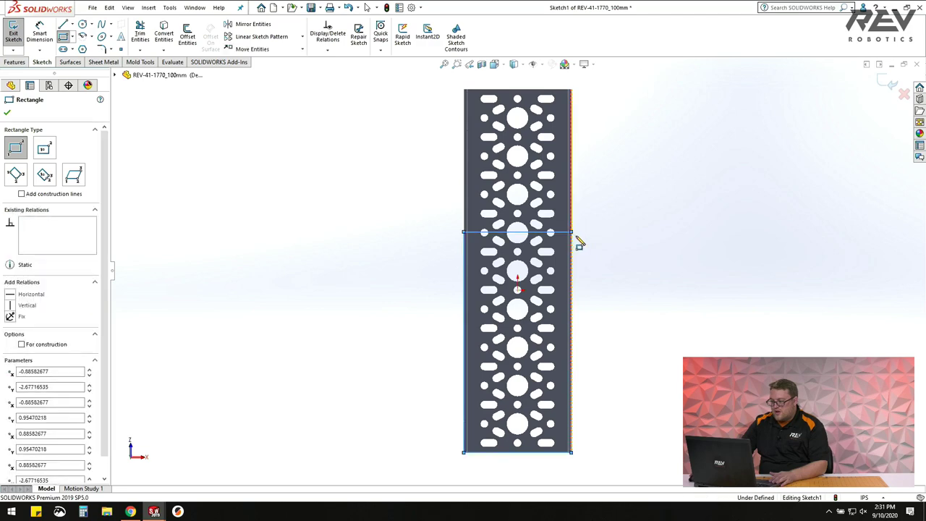
key(Escape)
Examine the rectangle's lower edge, corner points and existing relations to the channel's edges.
scroll(579, 229, down, 3)
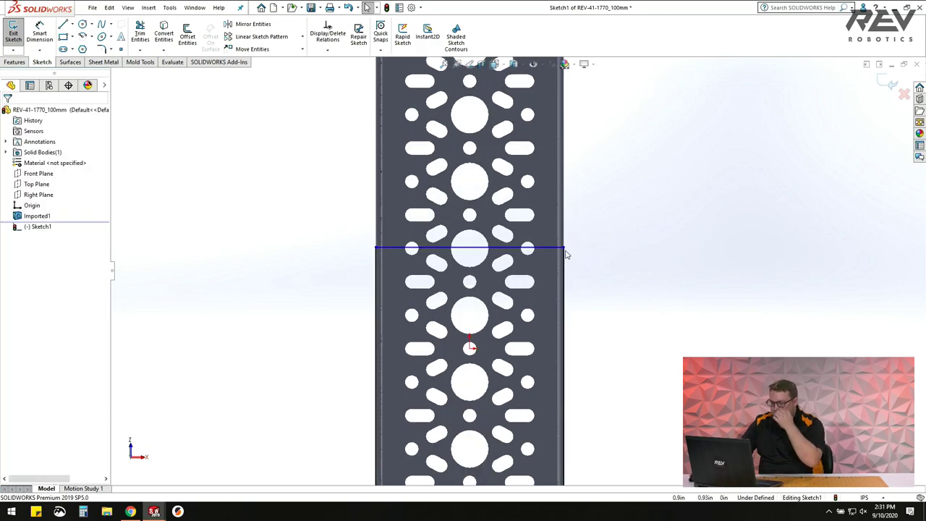
scroll(442, 390, up, 4)
scroll(438, 441, down, 1)
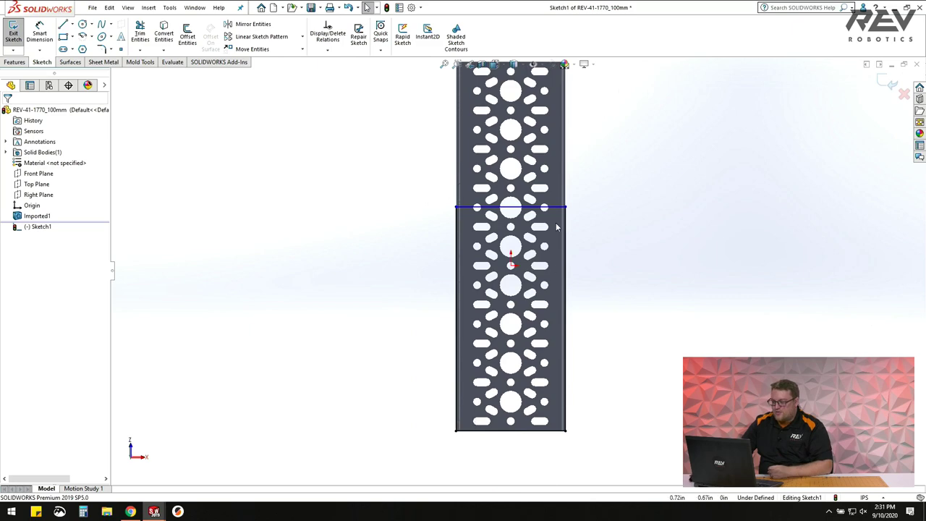
scroll(557, 217, down, 1)
scroll(564, 201, up, 2)
scroll(538, 390, down, 5)
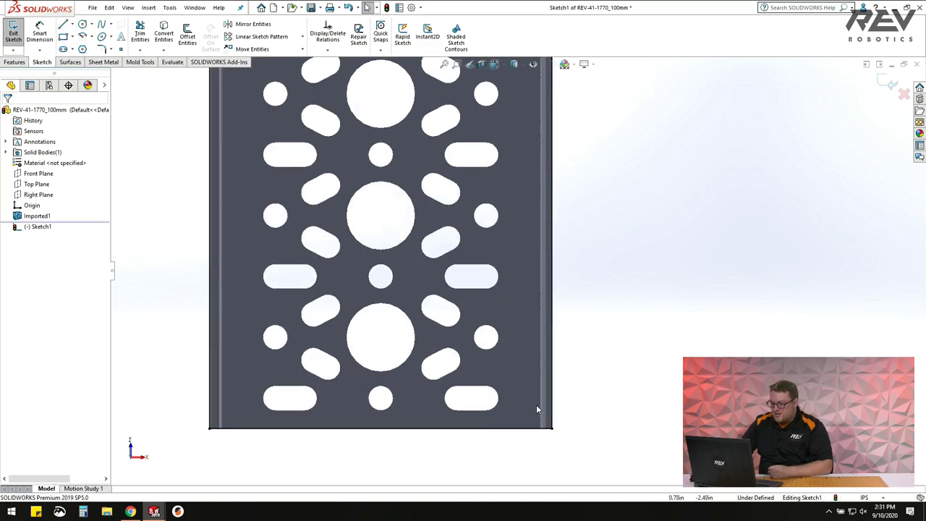
click(547, 428)
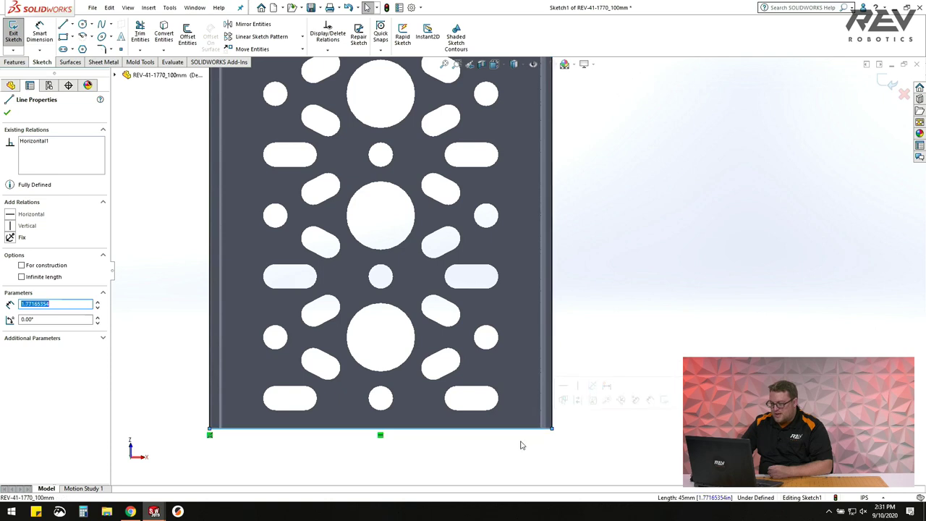
click(523, 444)
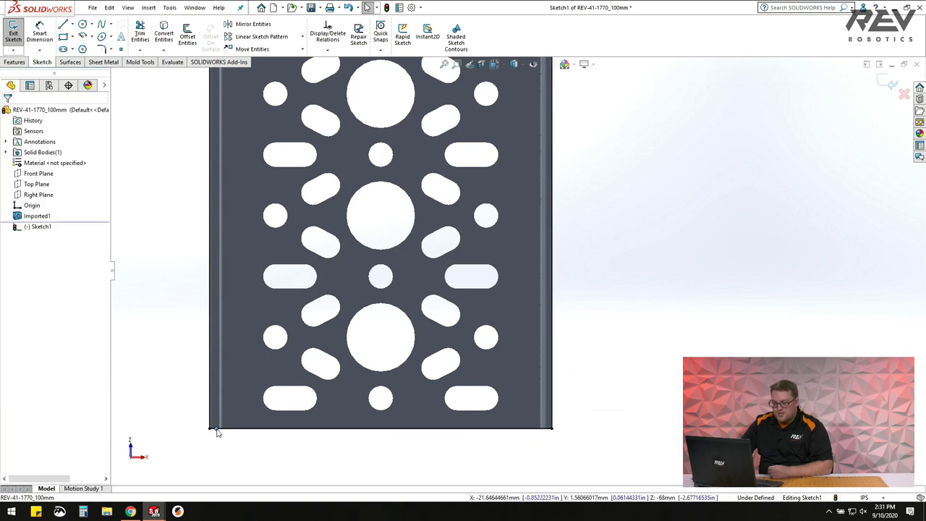
click(246, 430)
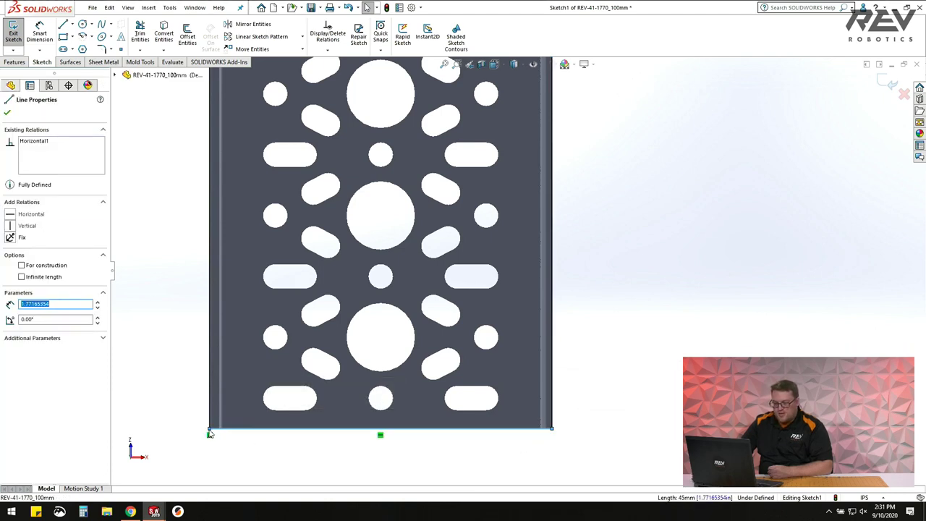
key(Escape)
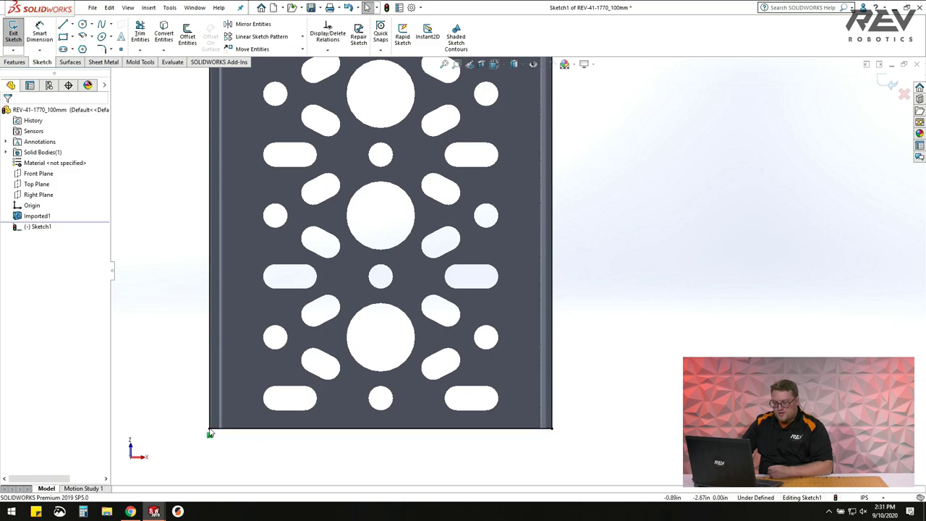
scroll(210, 433, up, 5)
scroll(529, 181, down, 4)
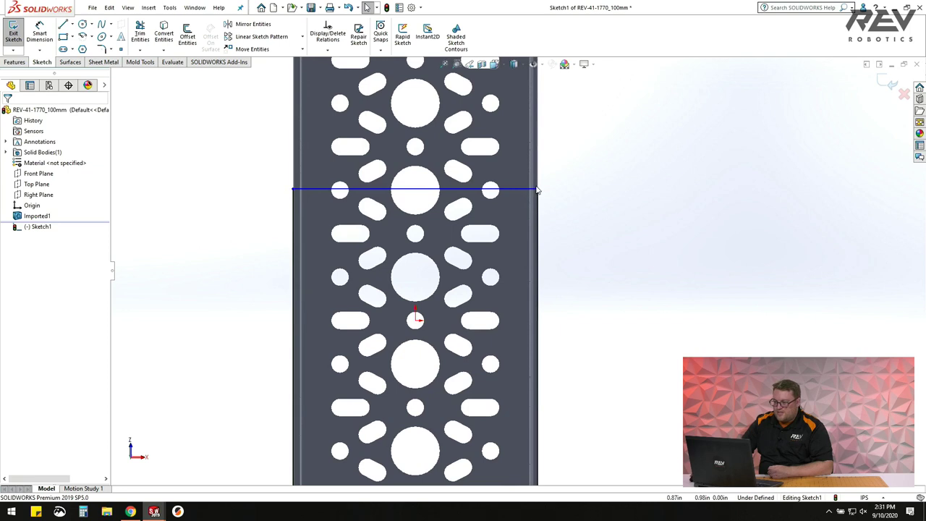
click(539, 190)
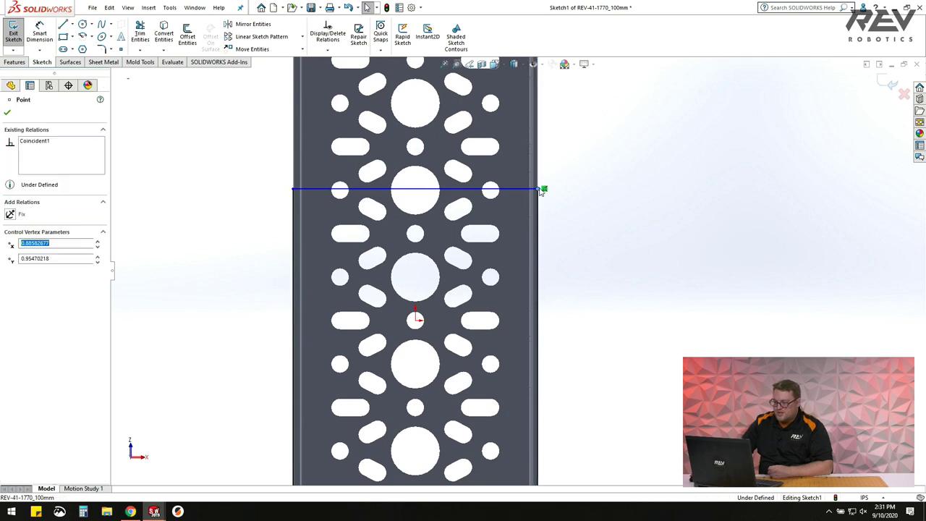
click(544, 204)
scroll(539, 250, up, 3)
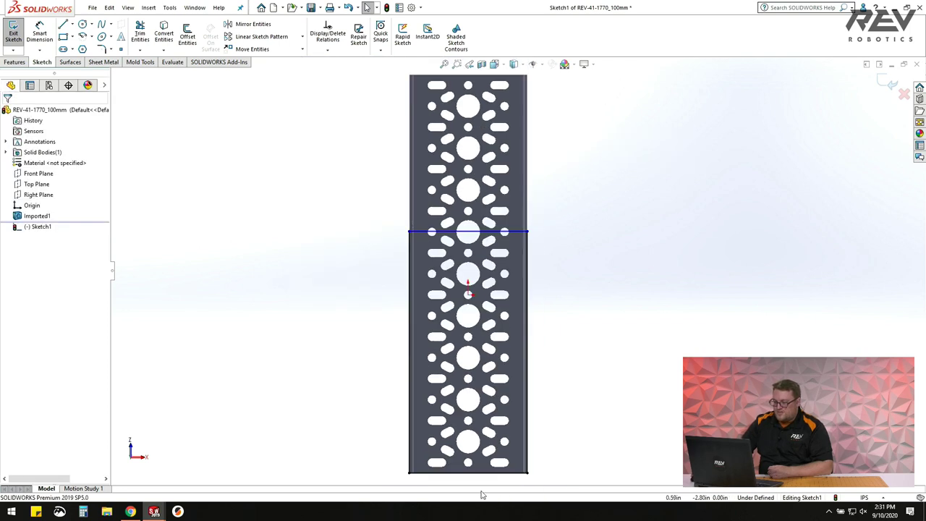
Lower the rectangle's upper edge and dimension it 100 mm from the channel's opposite end.
mouse_move(409, 233)
mouse_down()
mouse_move(411, 321)
mouse_move(410, 240)
mouse_move(411, 307)
mouse_move(411, 297)
mouse_up()
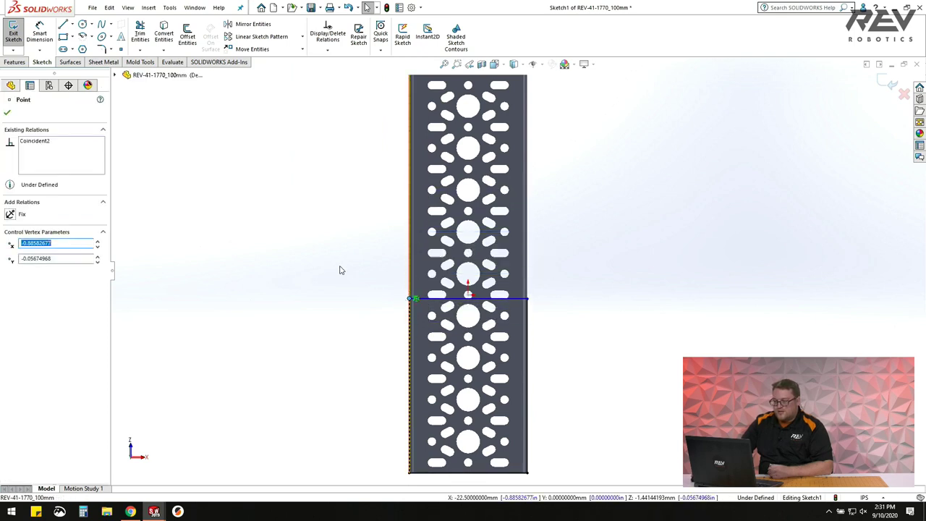
click(341, 270)
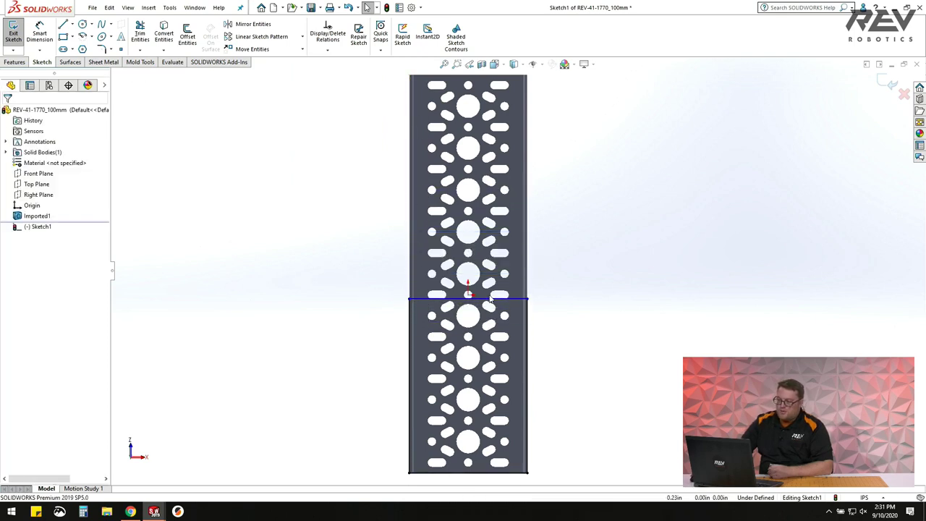
click(41, 33)
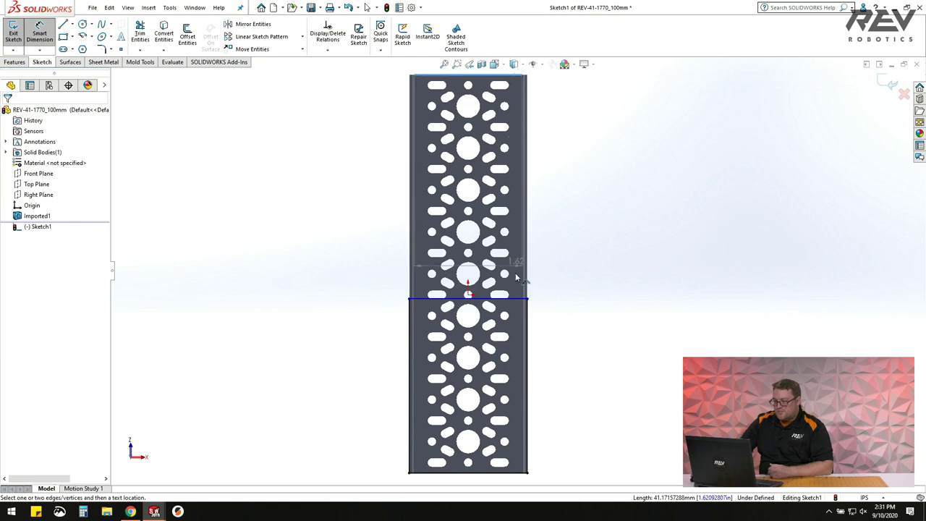
click(521, 298)
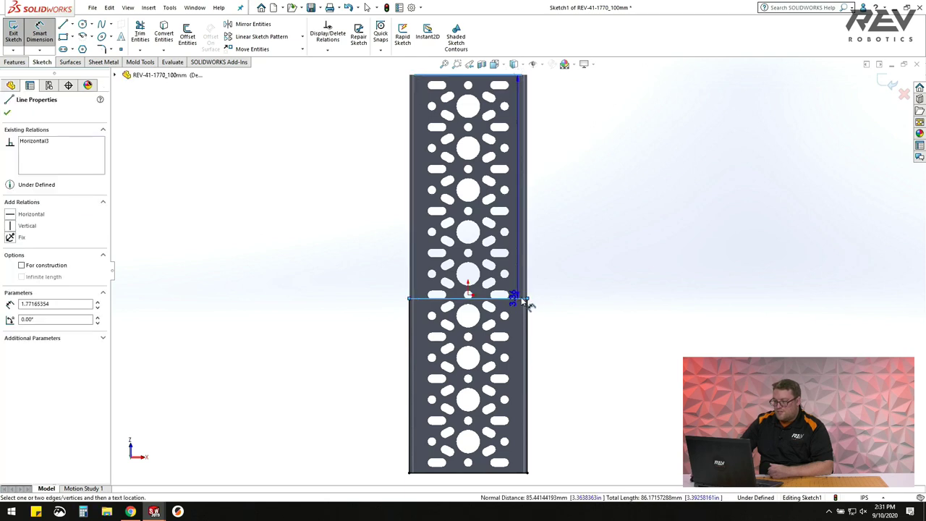
click(551, 235)
click(558, 244)
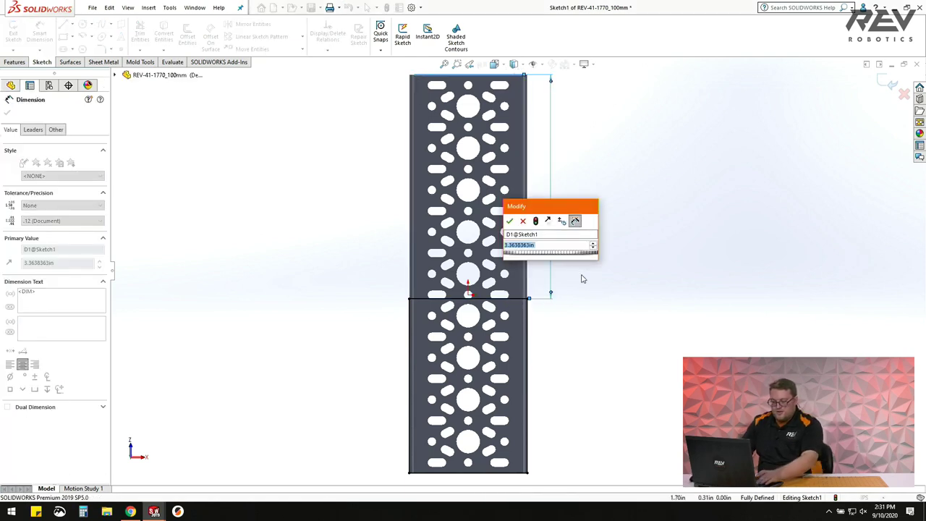
text(100mm)
key(Return)
key(Escape)
Set the document's unit system to MMGS (millimeter, gram, second).
click(411, 7)
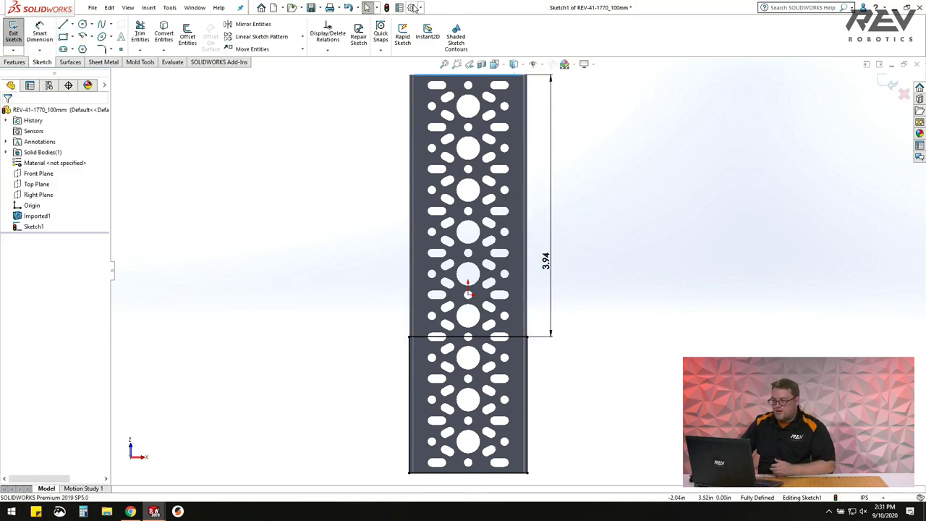
click(231, 44)
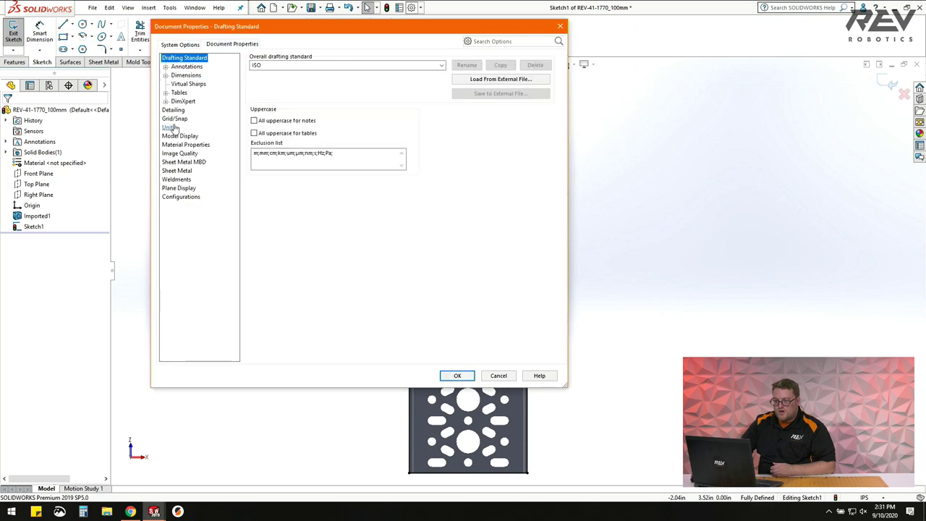
click(169, 127)
click(294, 79)
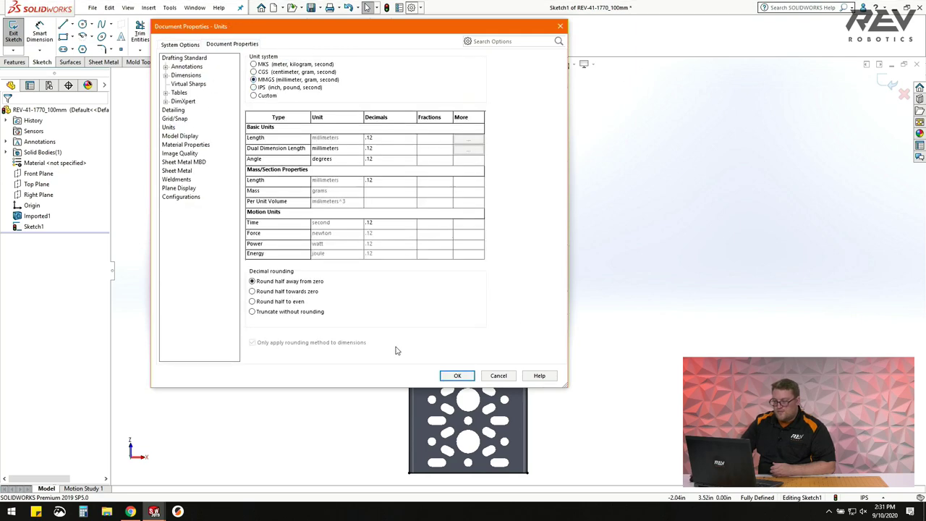
click(456, 376)
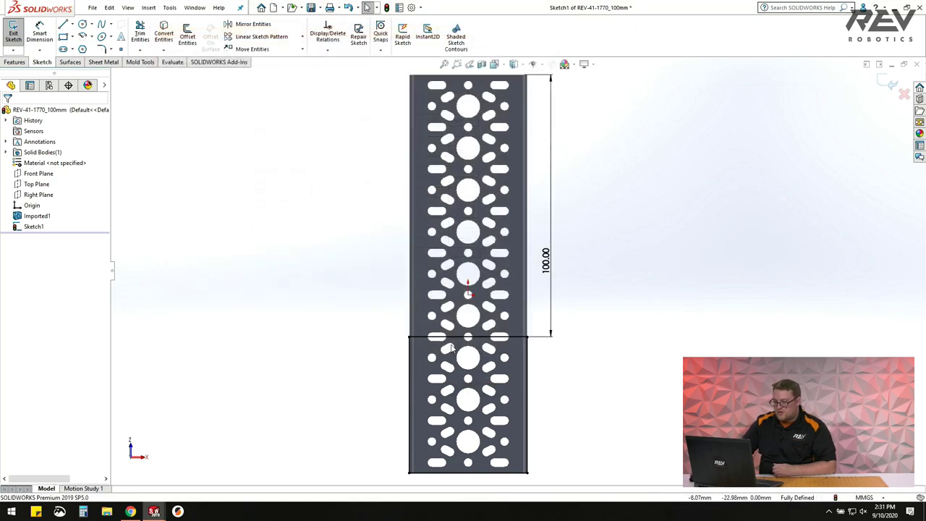
Reposition the 100 mm dimension slightly farther out from the channel, with its text higher along the dimension line.
drag(547, 264, 553, 203)
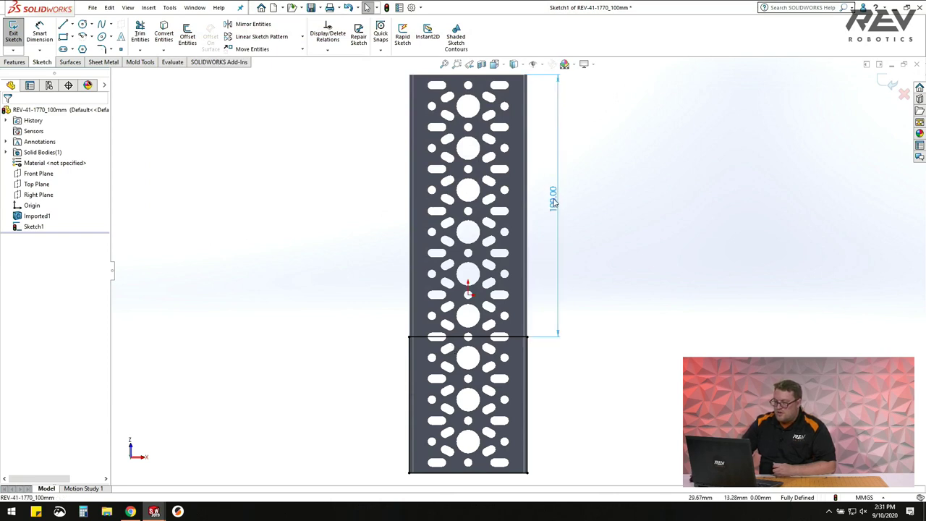
key(Escape)
scroll(550, 300, up, 1)
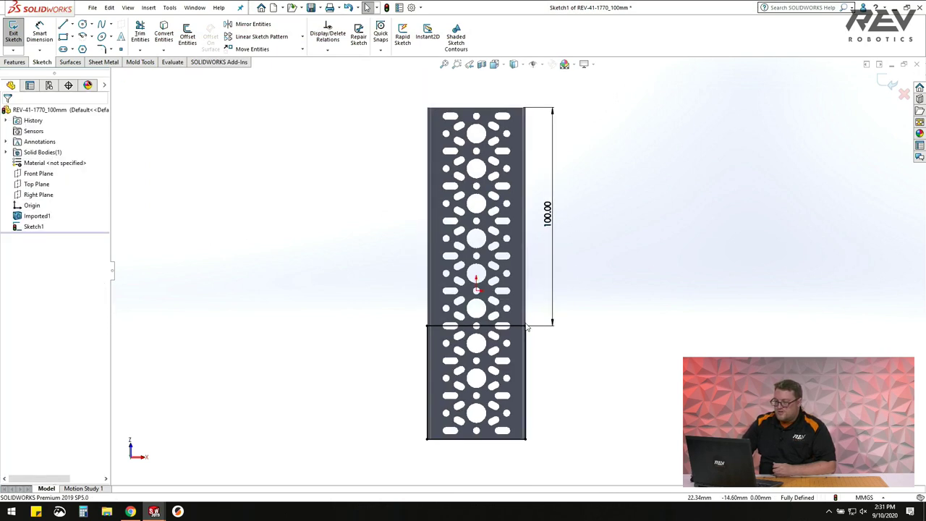
scroll(535, 311, down, 1)
scroll(507, 322, up, 1)
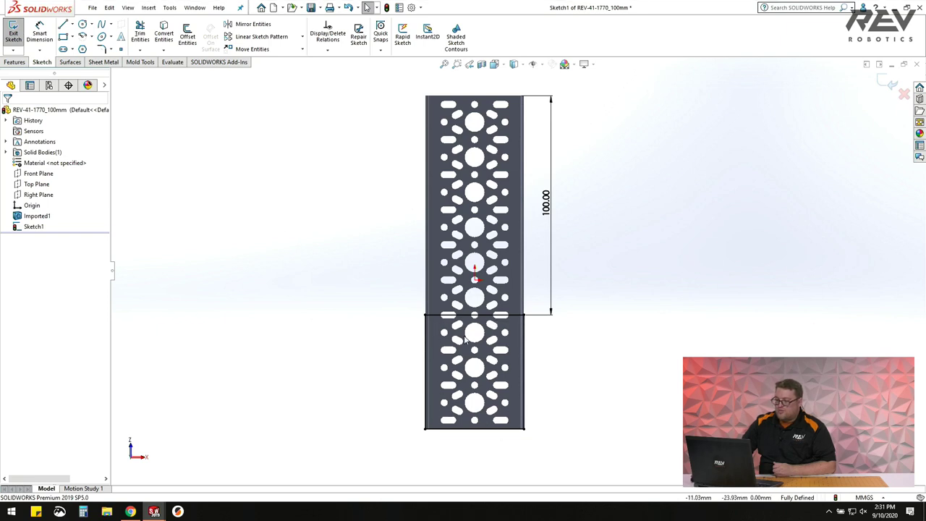
Cut-extrude the rectangle sketch Through All to remove the channel's excess length beyond 100 mm.
click(14, 62)
click(143, 45)
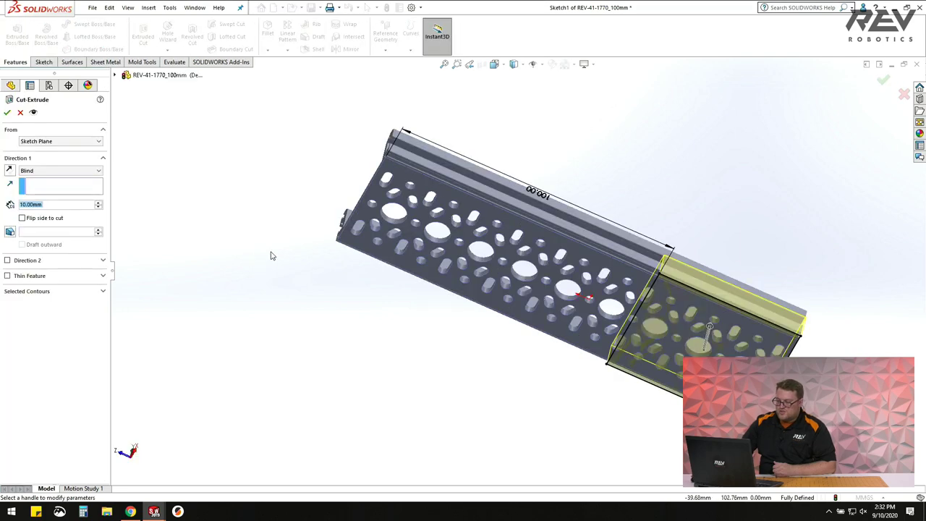
click(36, 171)
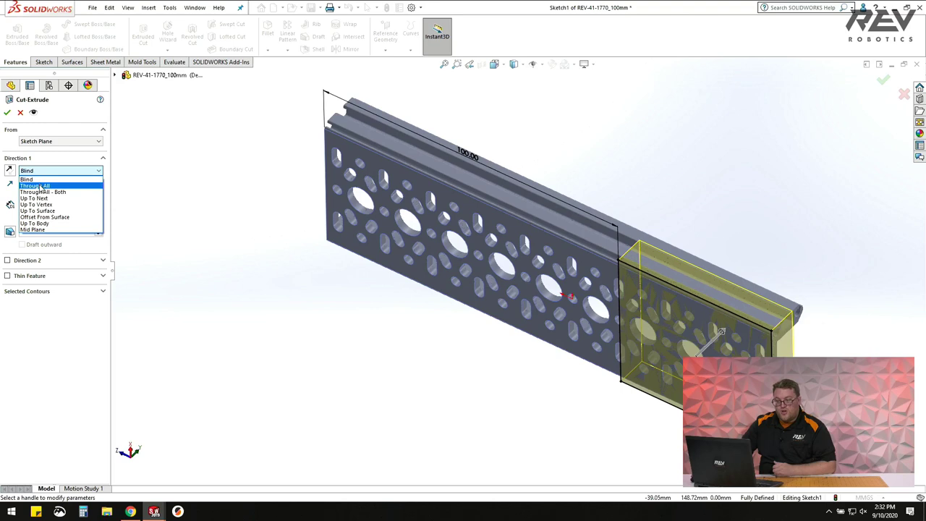
click(38, 187)
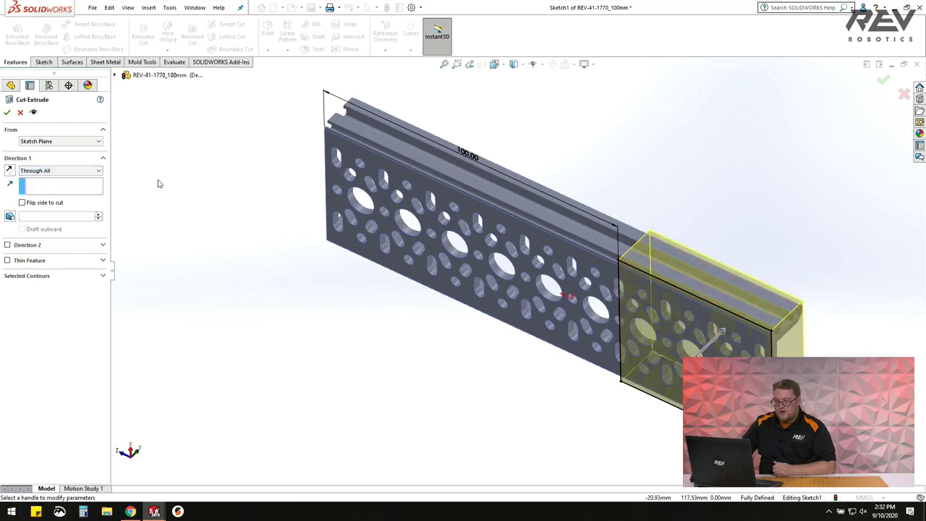
click(7, 112)
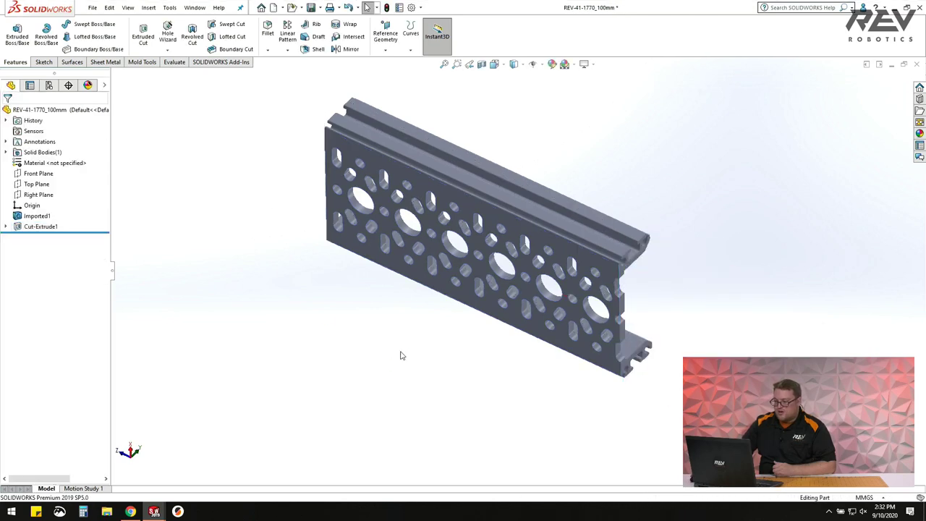
Measure the distance between the channel's cut end face and its opposite end face.
middle_drag(506, 246, 516, 197)
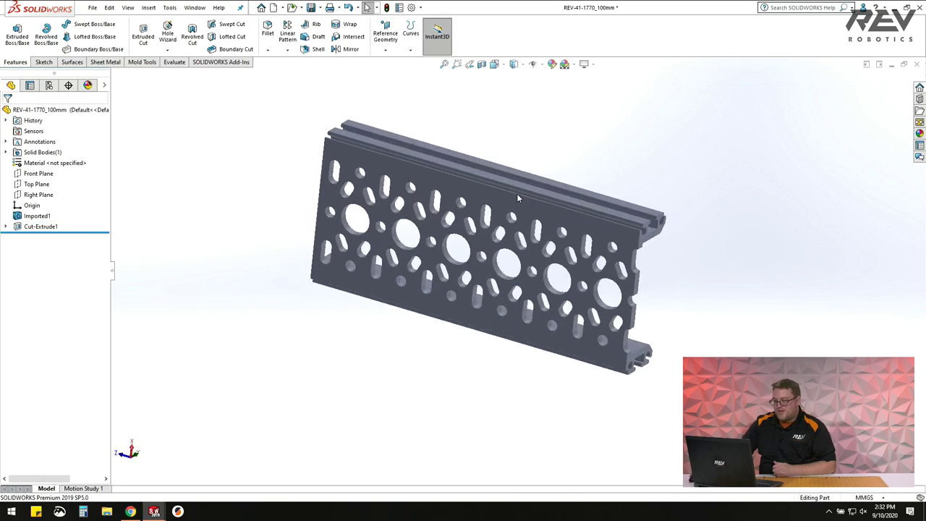
scroll(591, 252, down, 4)
scroll(557, 220, up, 4)
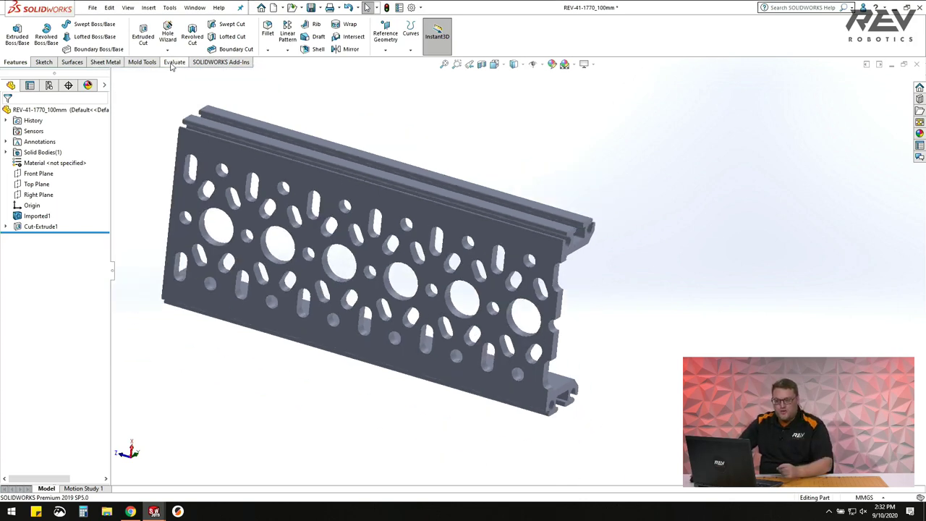
click(172, 63)
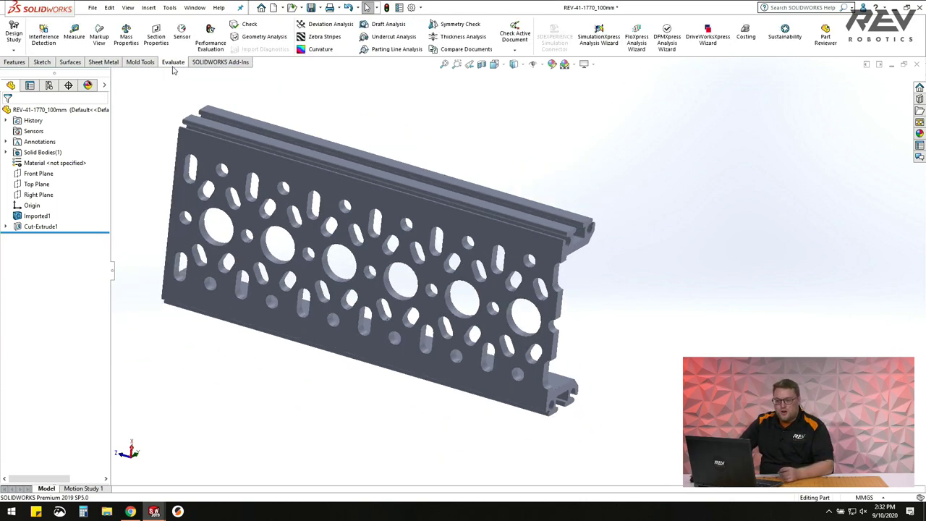
click(75, 33)
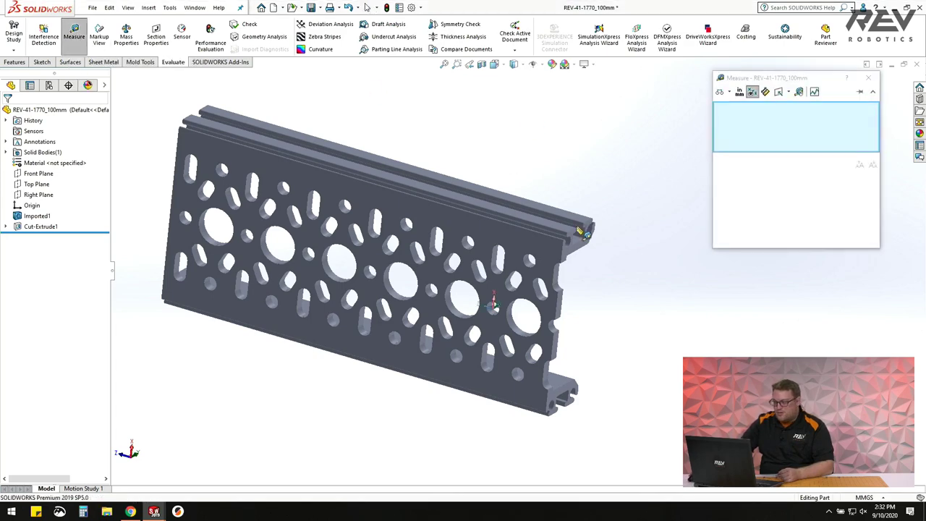
scroll(434, 305, down, 4)
scroll(517, 230, down, 1)
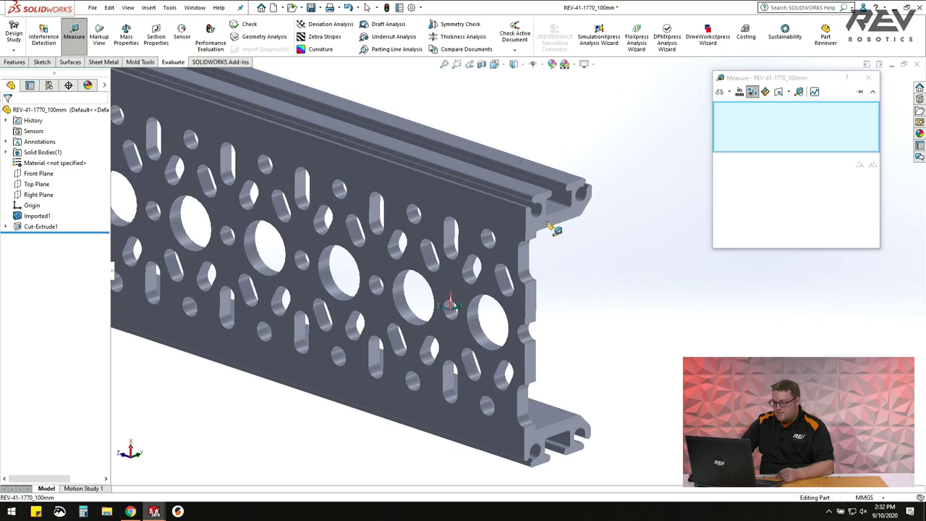
click(551, 228)
scroll(552, 227, up, 3)
middle_drag(551, 228, 496, 138)
click(310, 254)
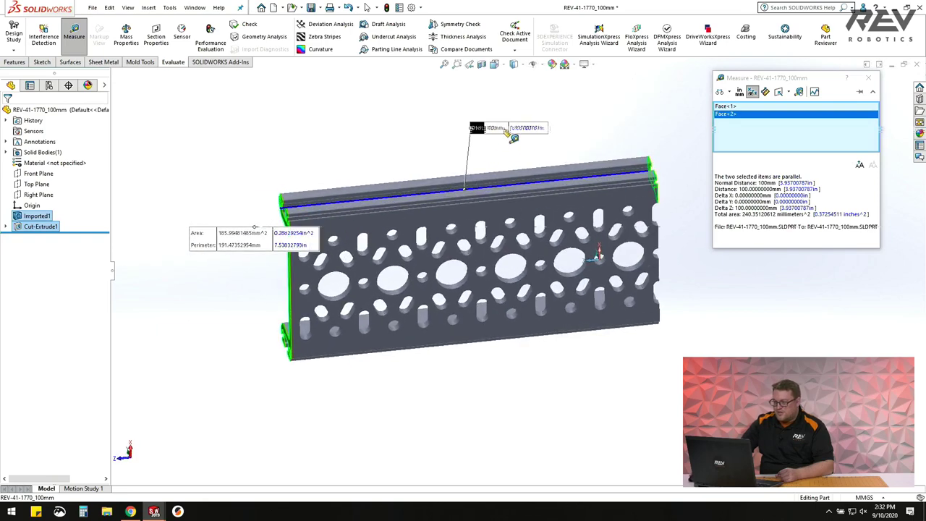
scroll(412, 231, up, 1)
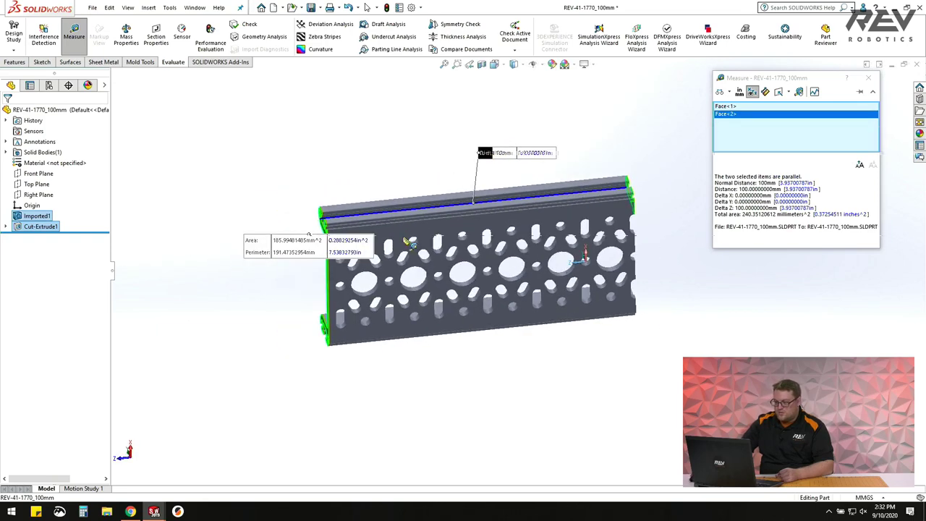
click(870, 84)
Save the shortened channel part.
mouse_move(506, 238)
middle_down()
mouse_move(492, 246)
mouse_move(514, 232)
mouse_move(505, 235)
middle_up()
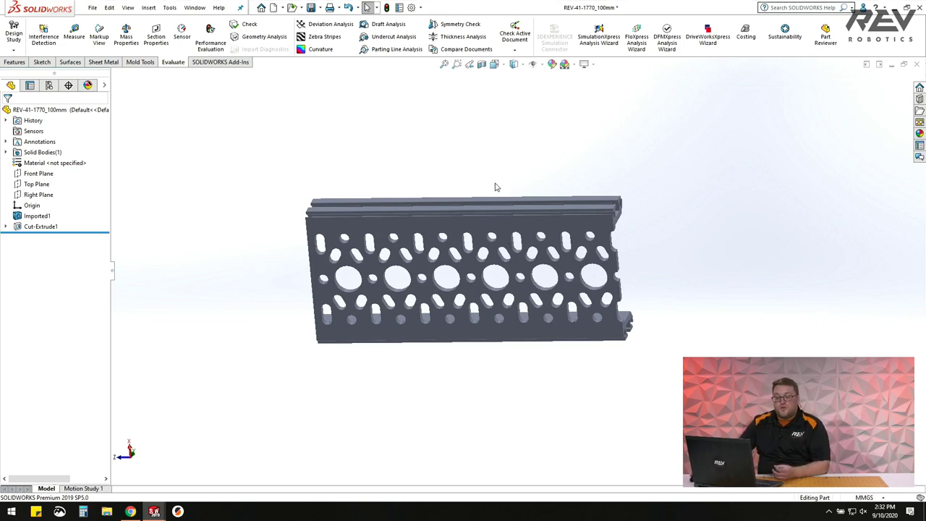
middle_drag(601, 266, 548, 278)
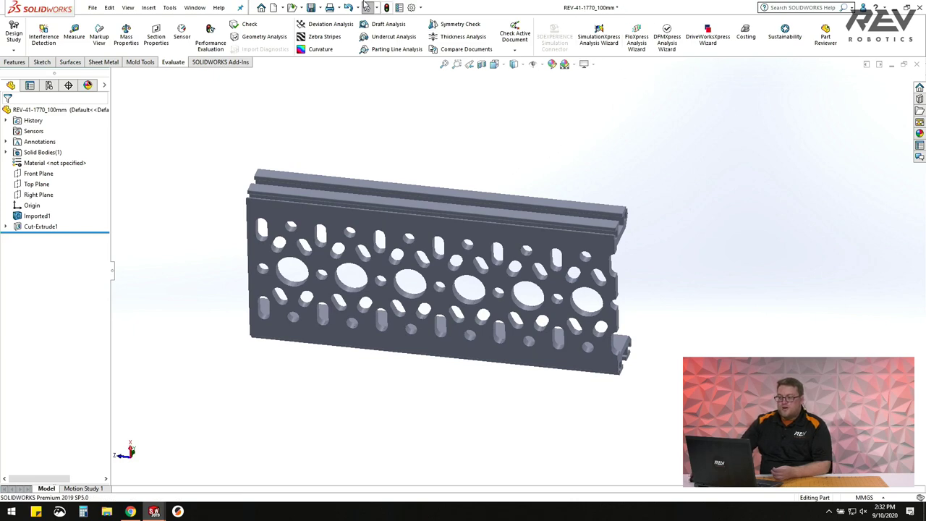
click(311, 8)
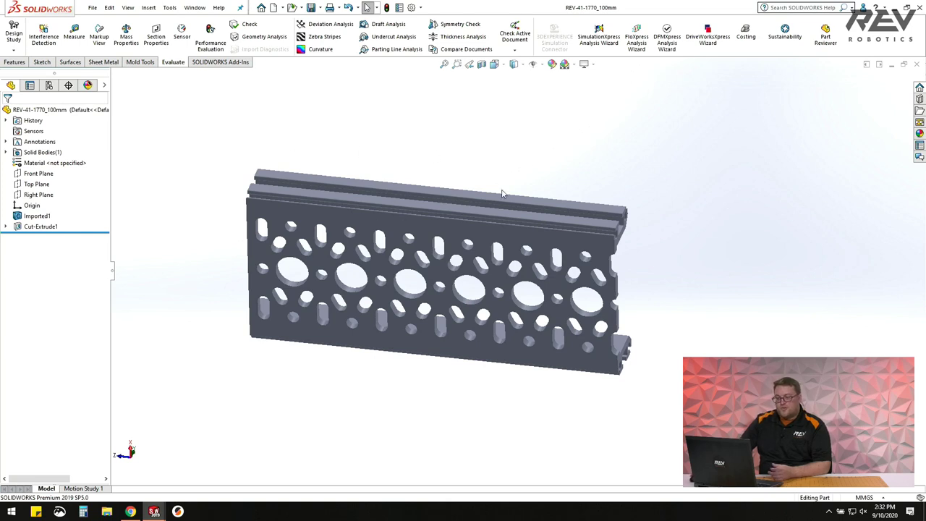
View the Assem1 assembly document and return to the REV-41-1770_100mm part.
click(194, 8)
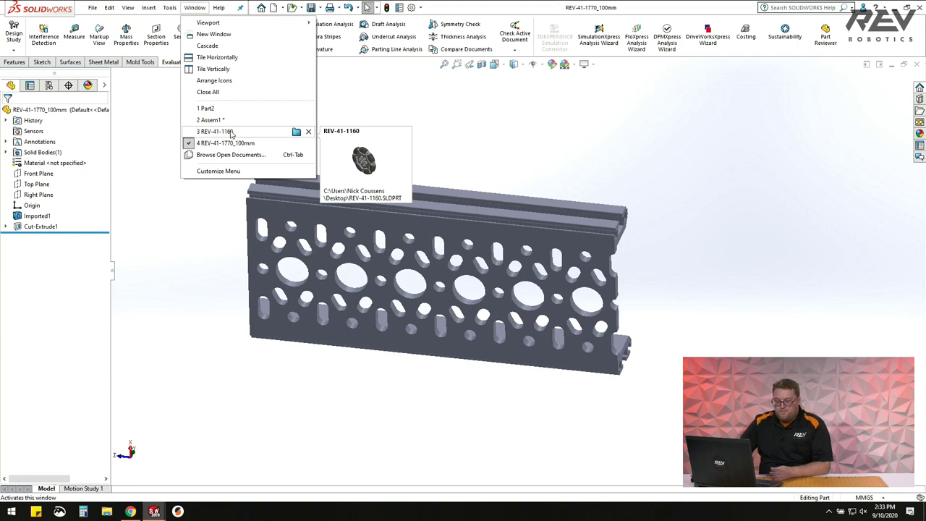
click(213, 121)
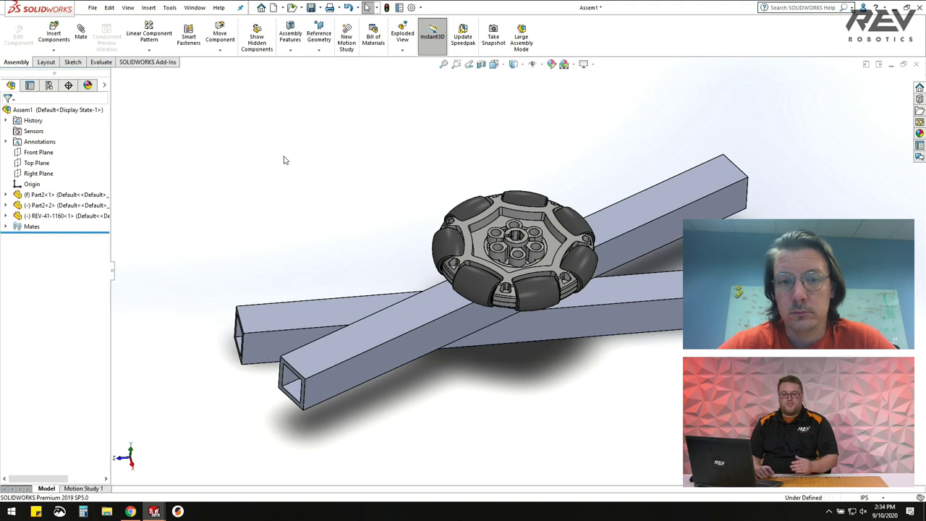
click(198, 9)
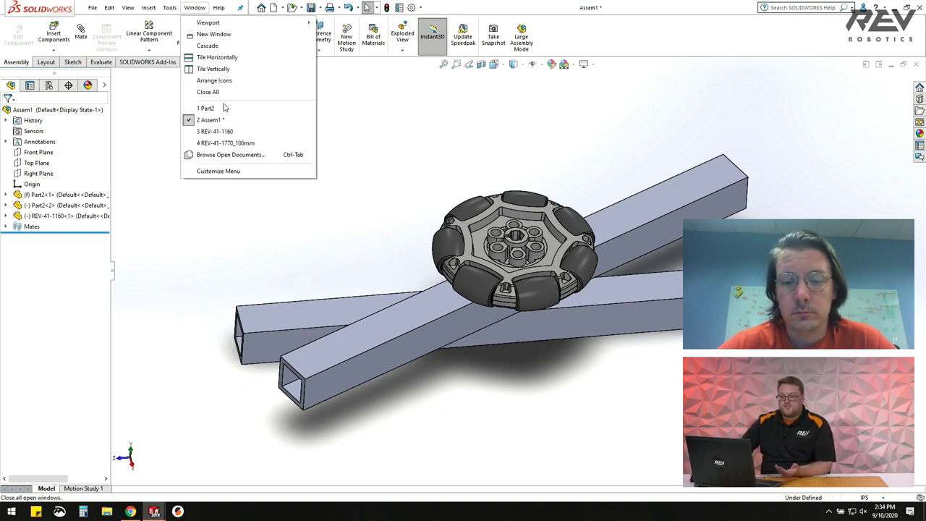
click(228, 144)
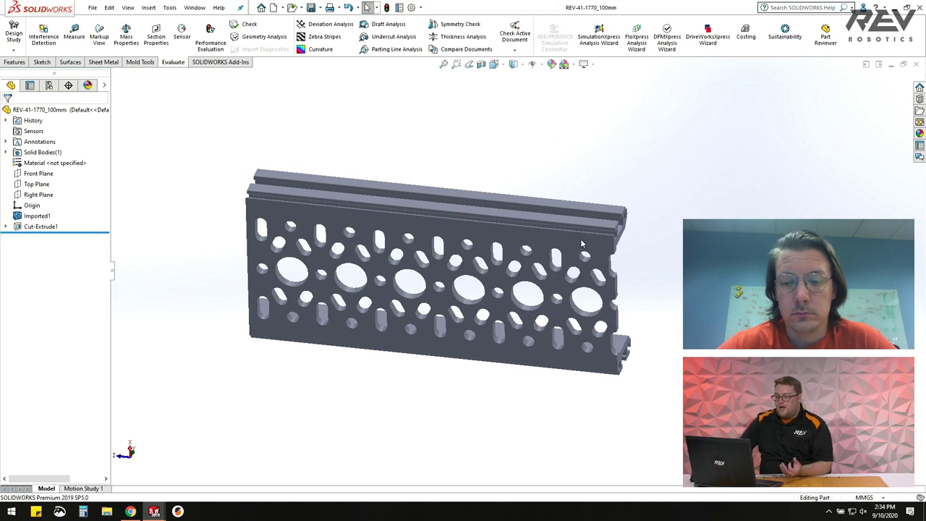
Add a configuration named 100mm to the channel part.
scroll(482, 281, down, 2)
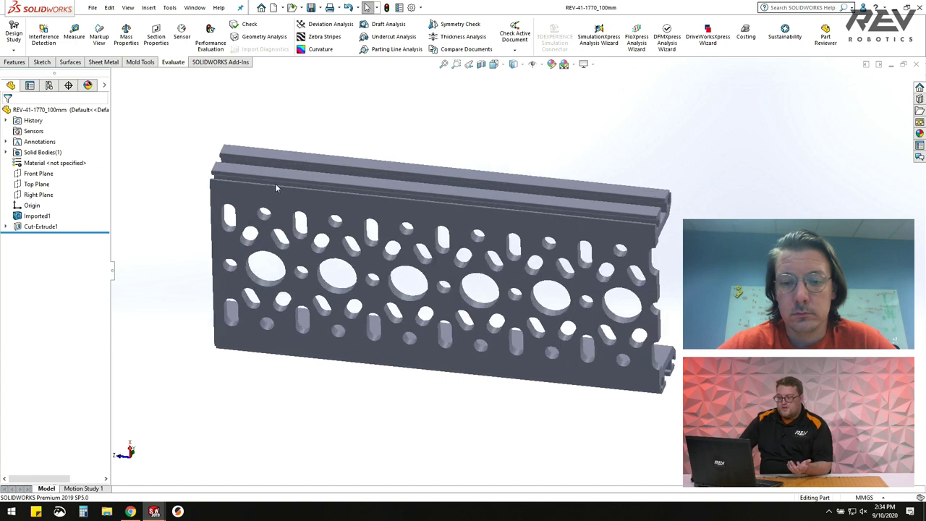
click(49, 85)
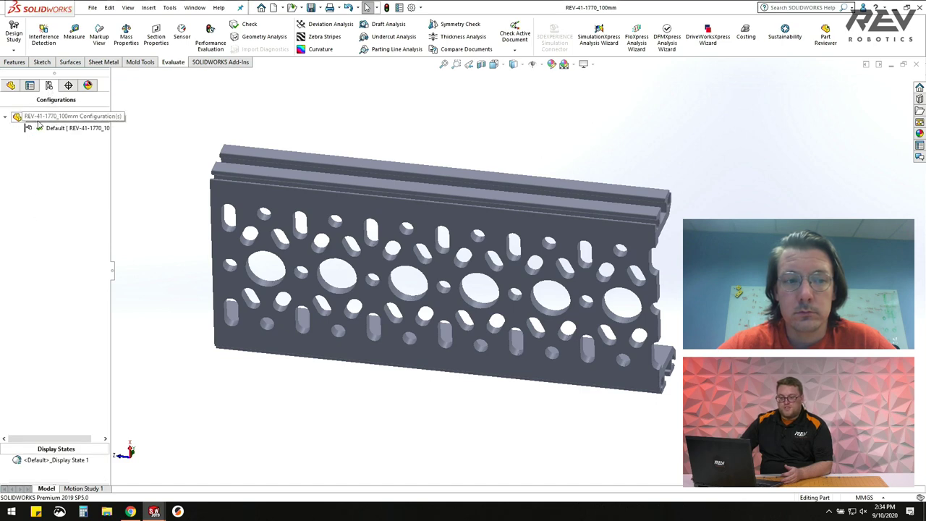
right_click(40, 175)
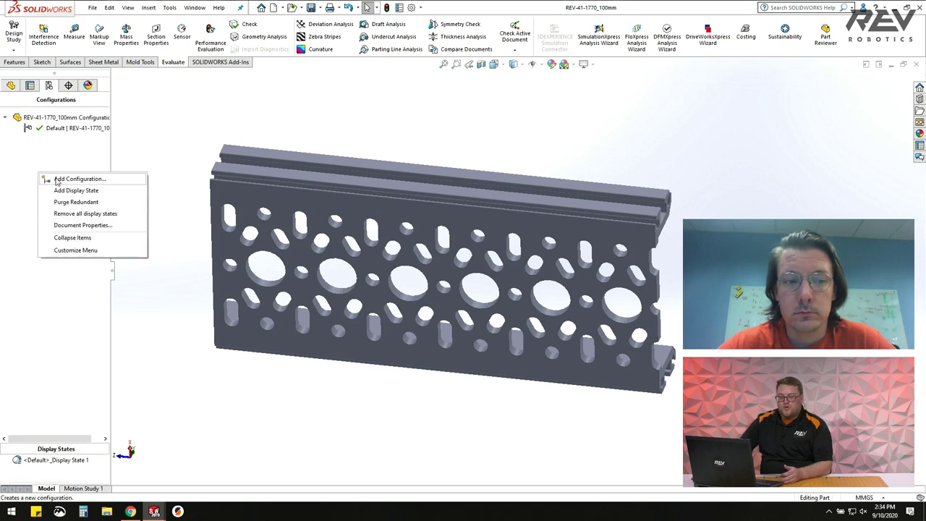
click(60, 180)
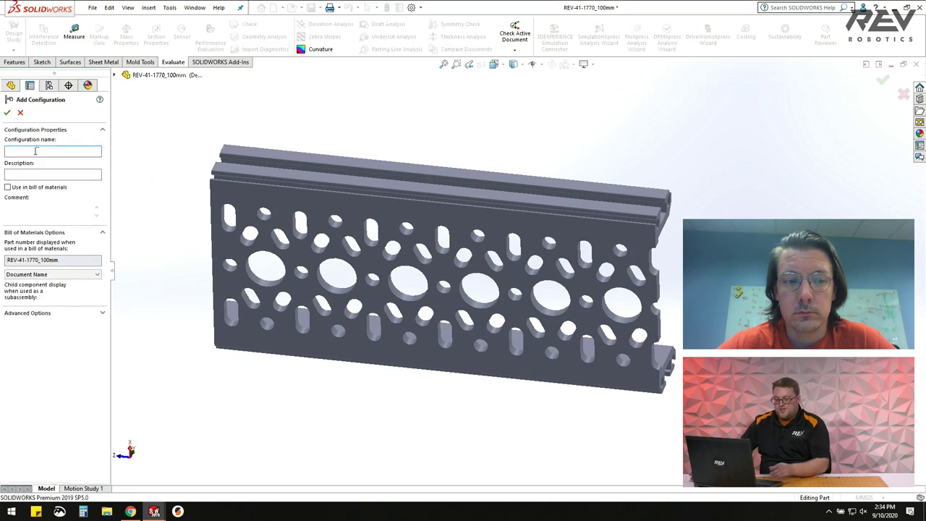
text(100mm)
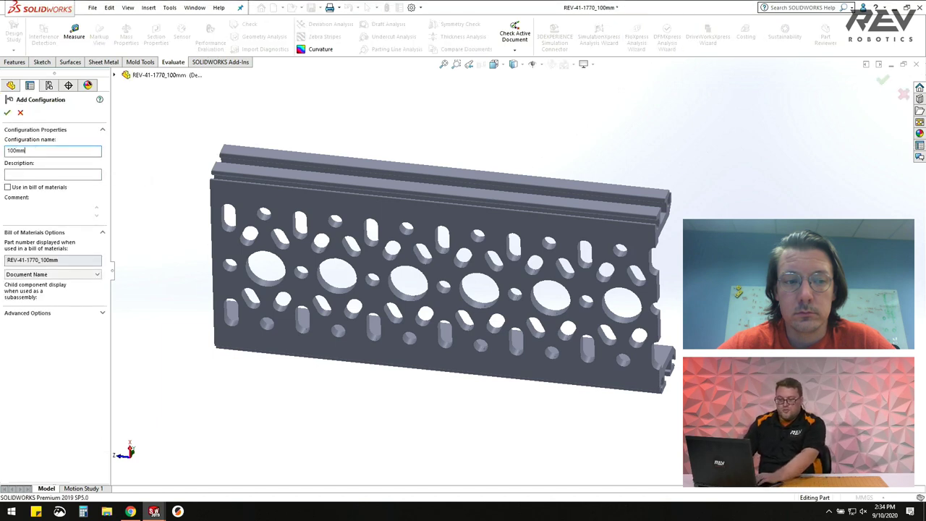
click(6, 113)
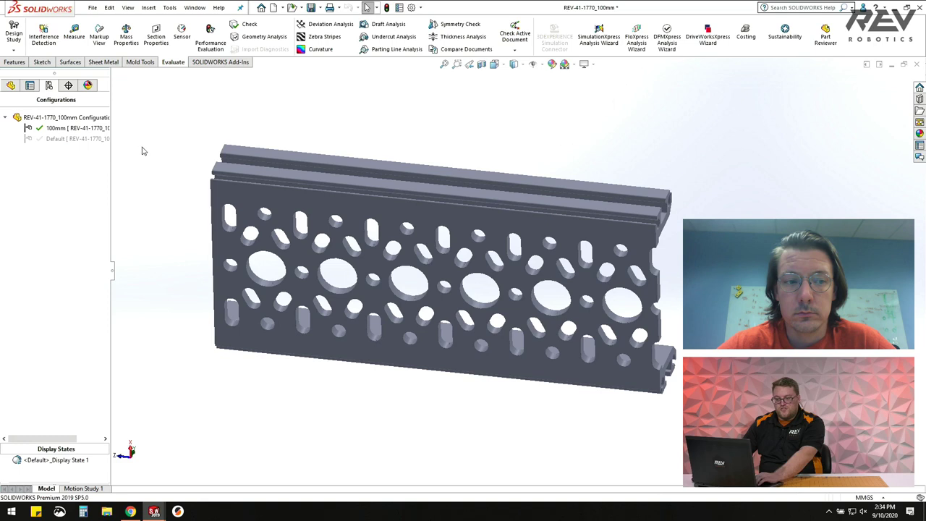
Activate the Default configuration, switch back to 100mm, and check the feature tree before returning to the configurations.
double_click(67, 128)
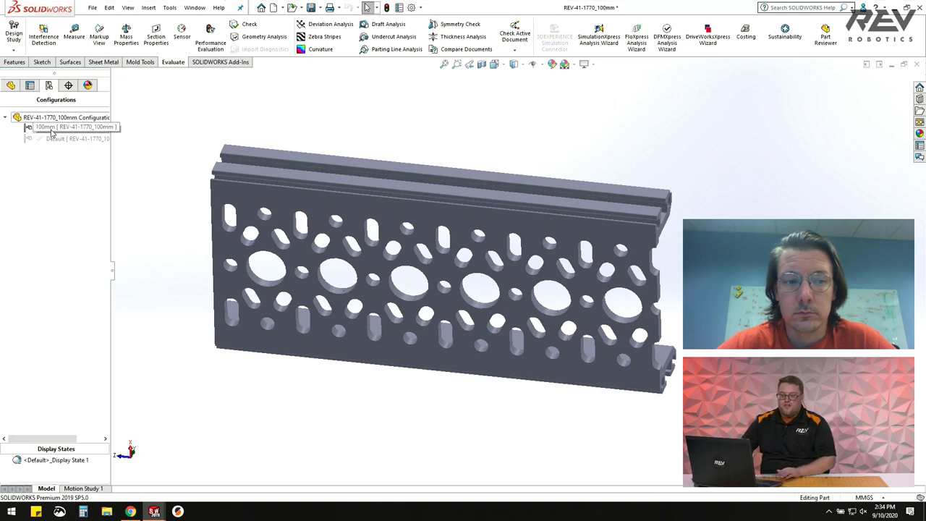
double_click(52, 142)
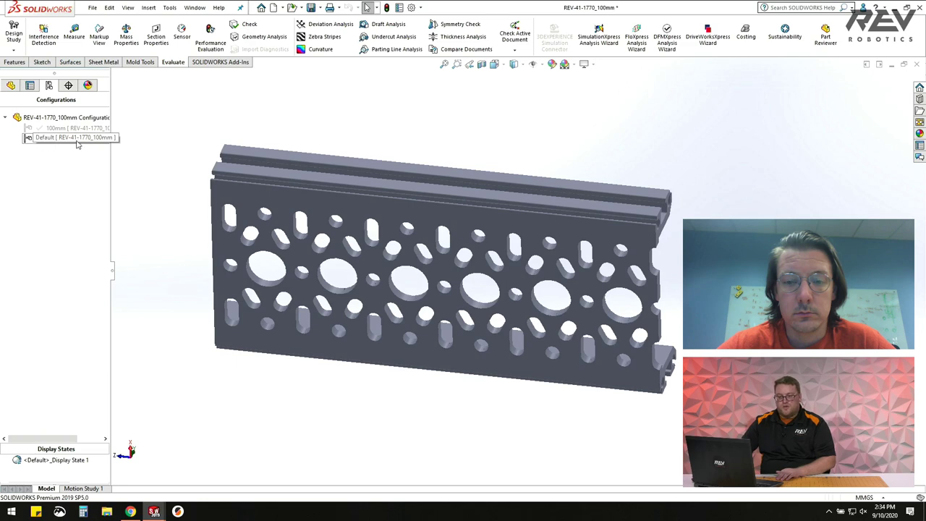
double_click(53, 127)
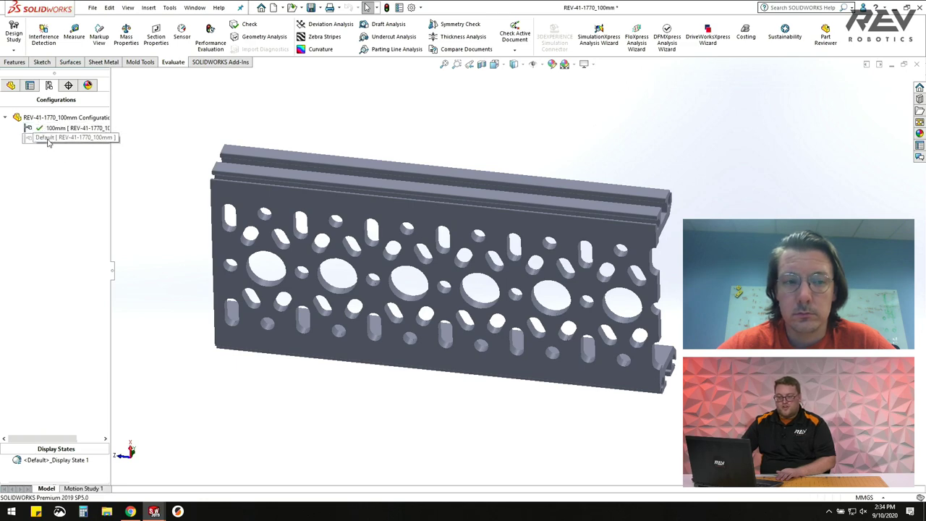
click(10, 86)
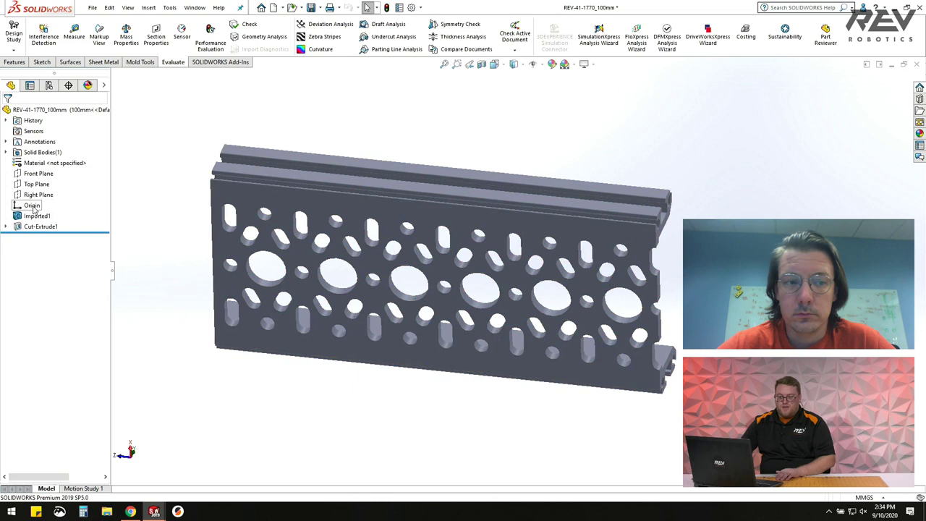
click(48, 87)
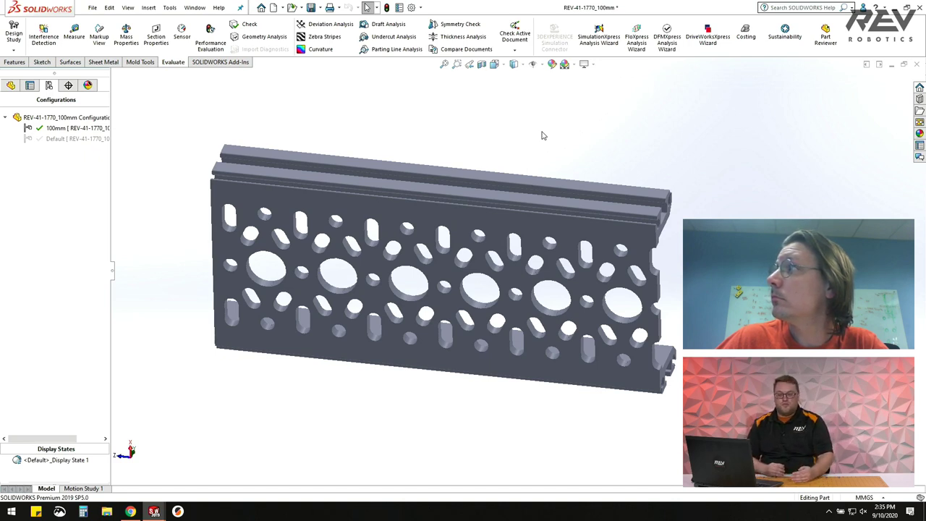
Widen the configuration tree area slightly to show more of the configuration names.
middle_drag(549, 141, 550, 243)
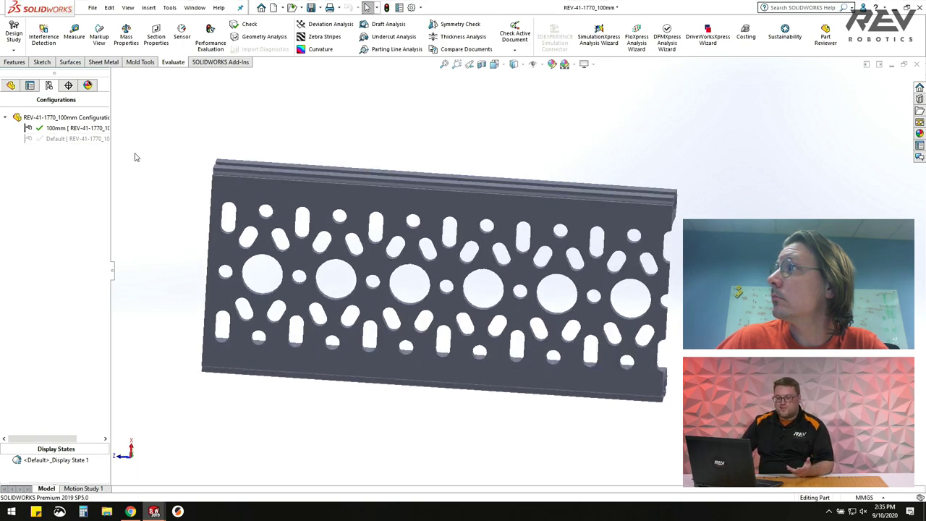
drag(115, 274, 123, 274)
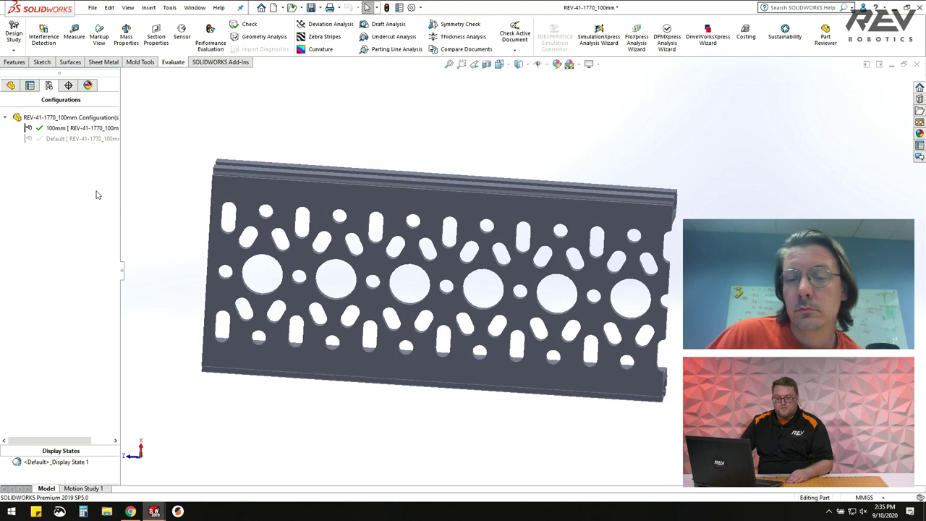
middle_drag(423, 250, 394, 267)
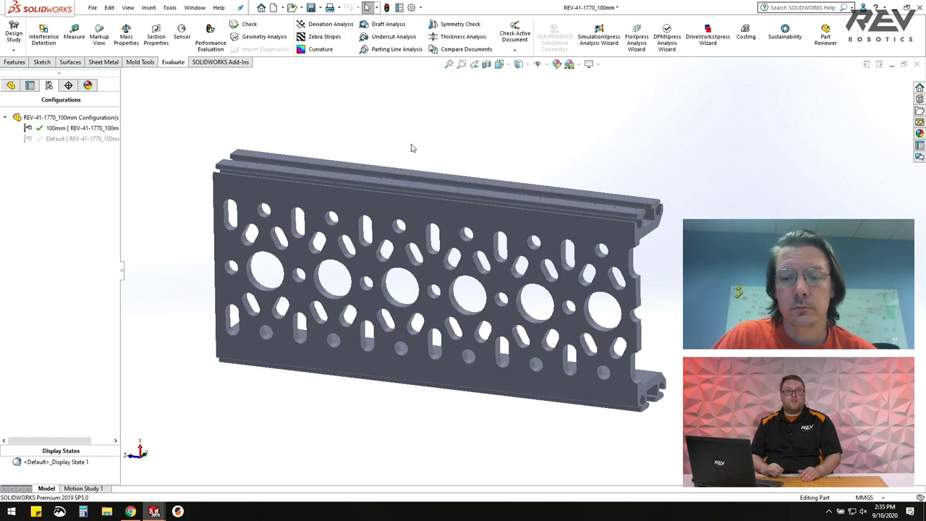
Bring up the list of open documents.
click(194, 8)
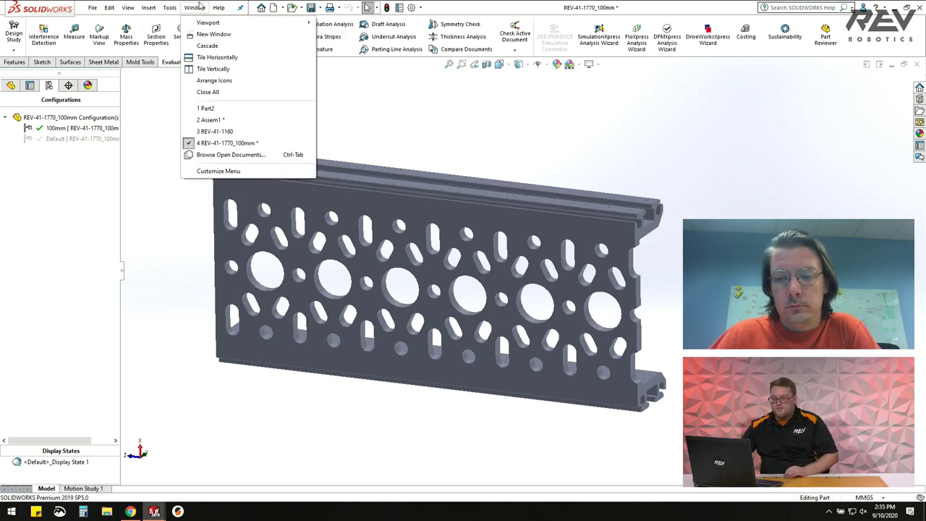
Switch to the Assem1 assembly and browse the desktop part files available for insertion without inserting any.
click(209, 120)
click(46, 35)
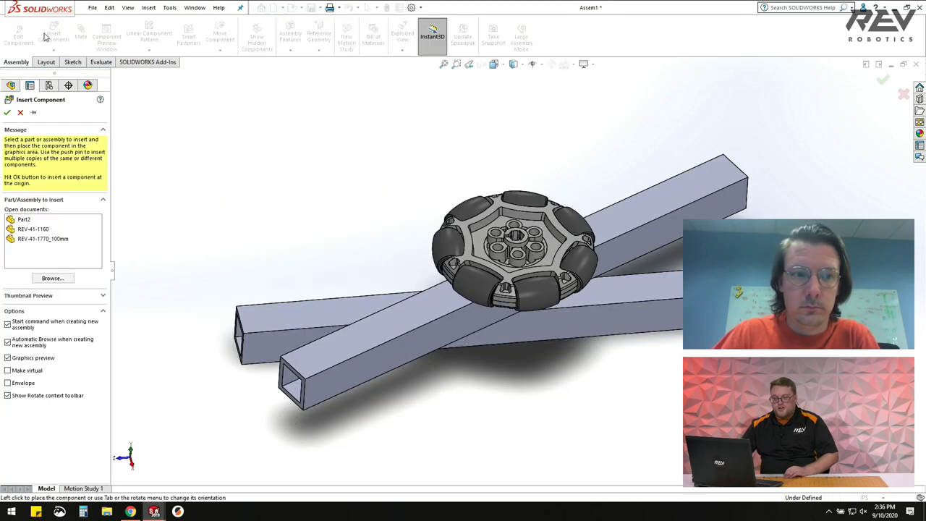
click(52, 278)
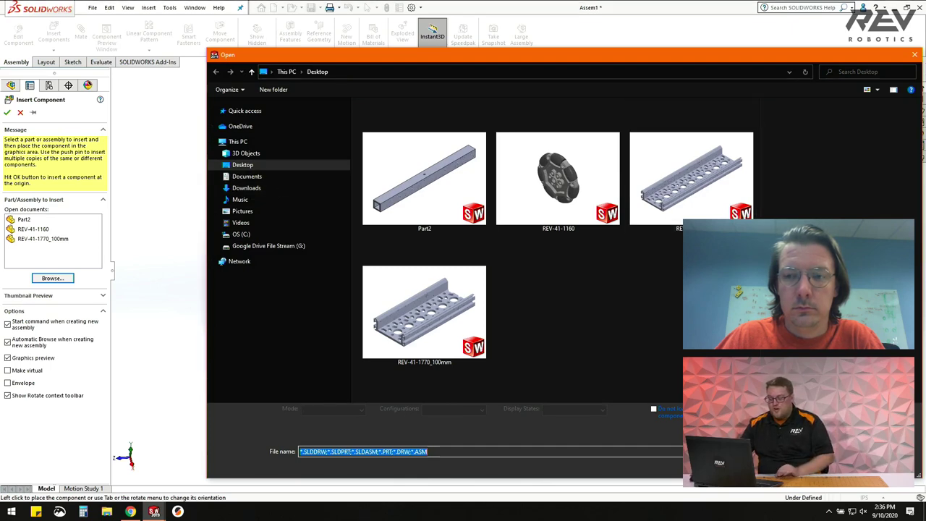
key(Escape)
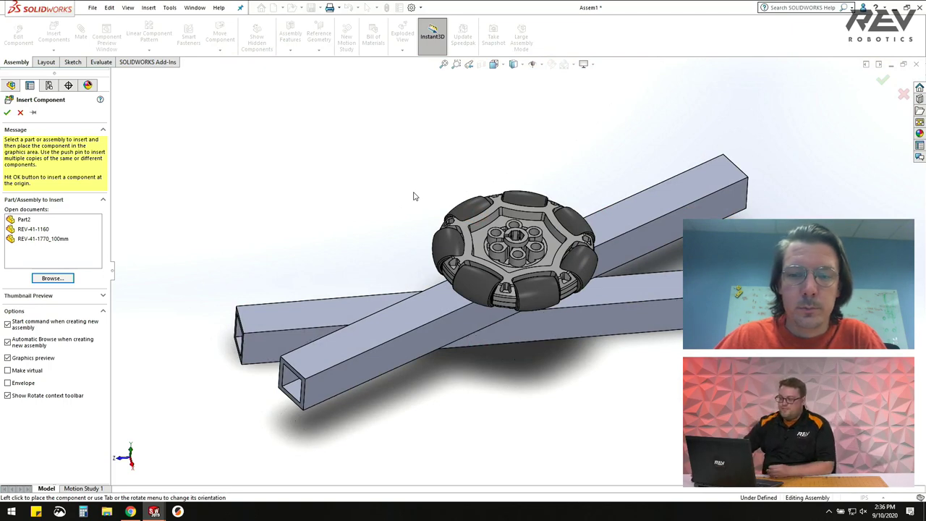
scroll(536, 247, down, 2)
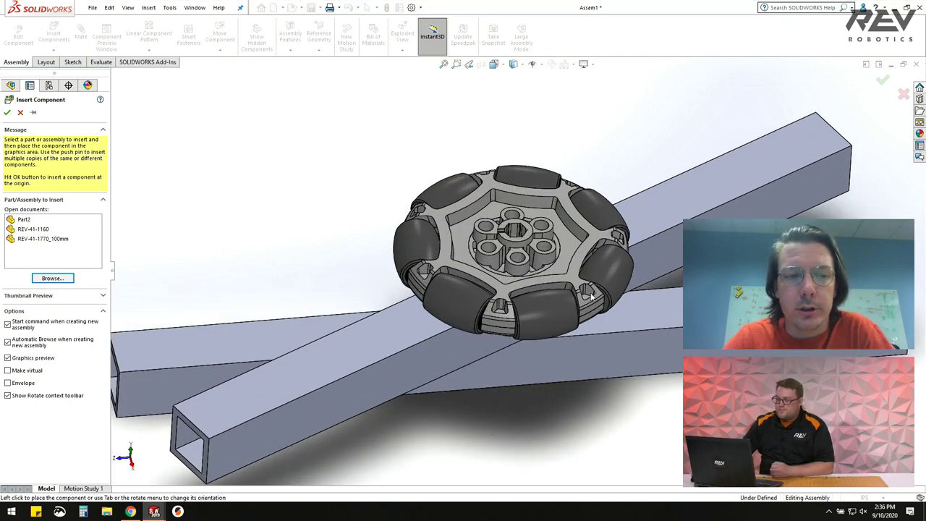
click(21, 112)
View the REV-41-1770 C channel product page in Chrome and return to the SOLIDWORKS assembly.
scroll(356, 209, up, 1)
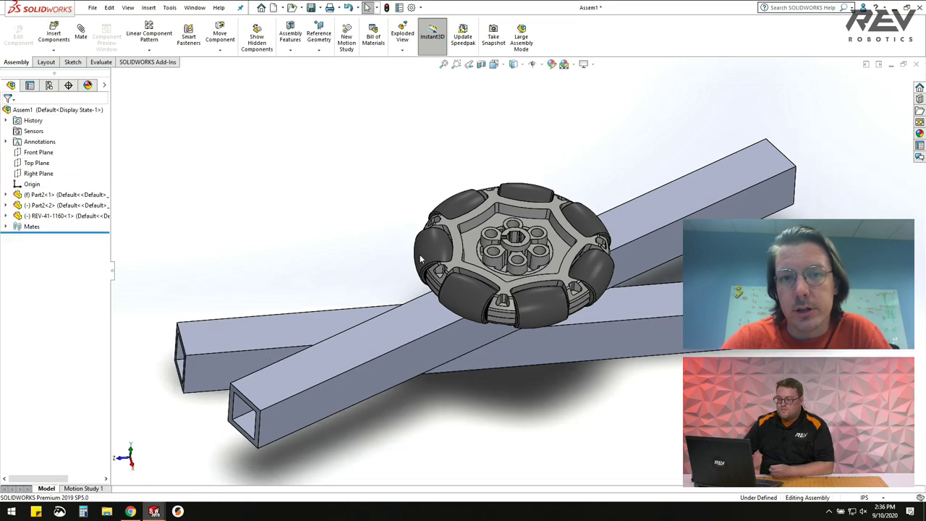
scroll(421, 259, down, 1)
scroll(502, 329, up, 1)
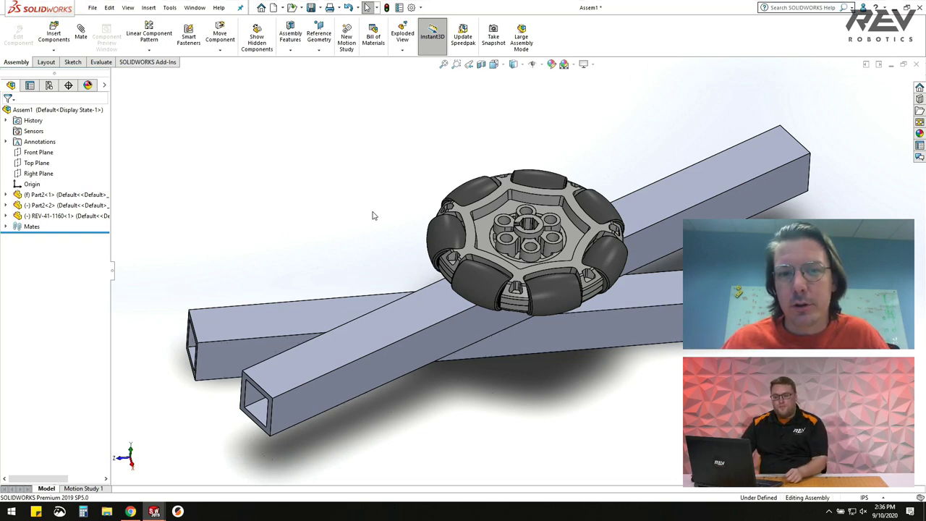
click(135, 516)
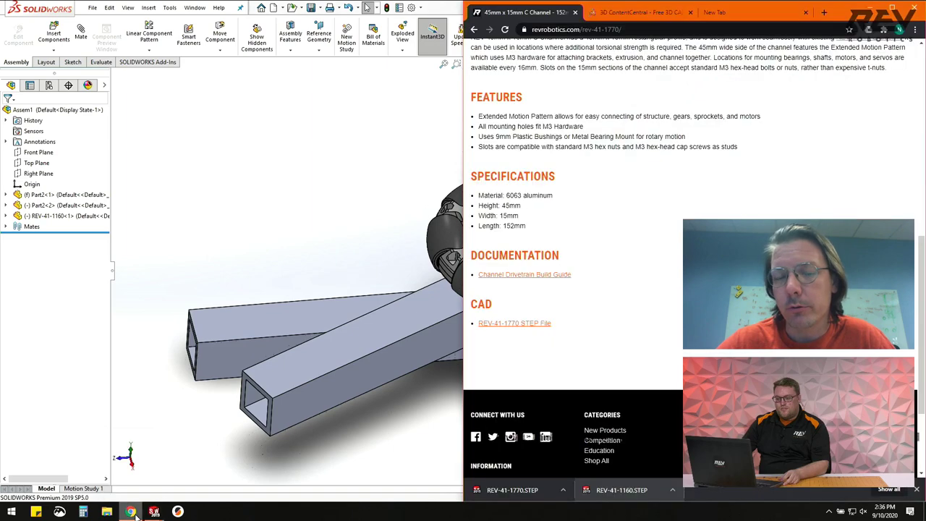
click(870, 15)
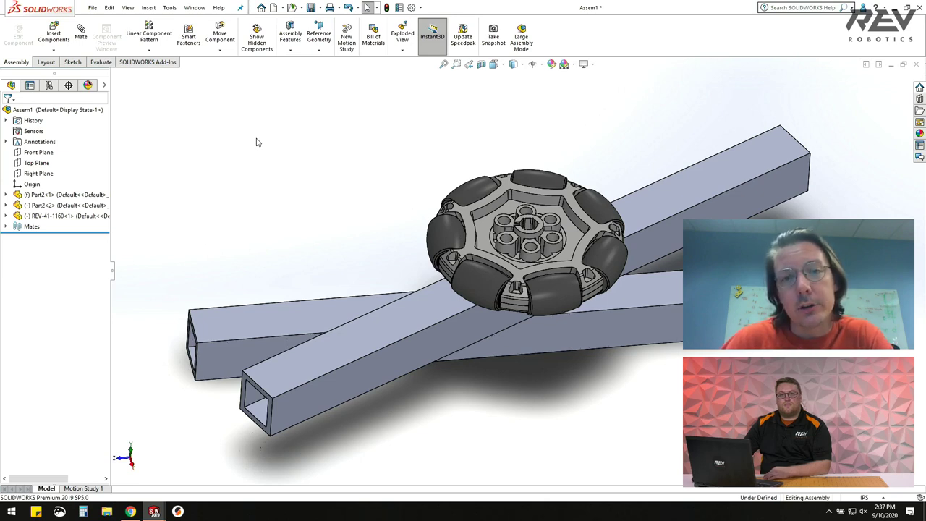
Create a new part document from the SW PART TEMPLATE.
click(93, 8)
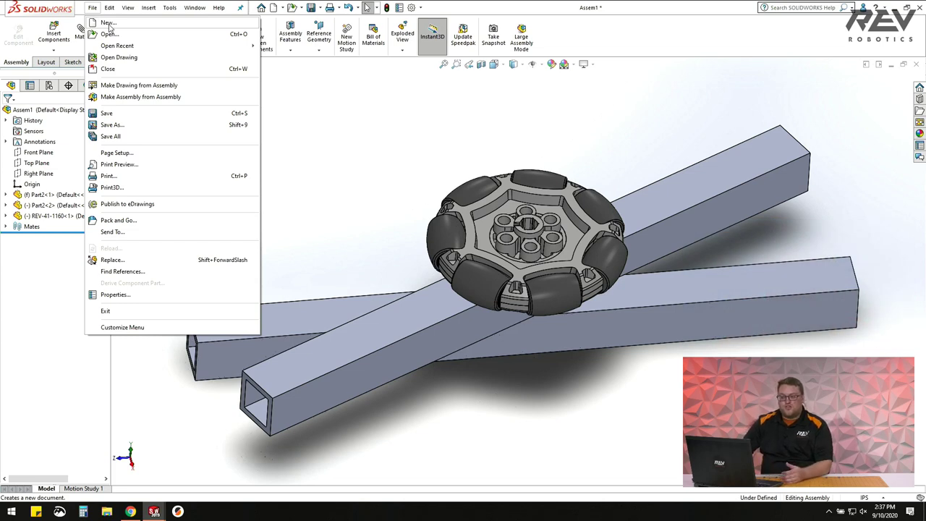
click(108, 24)
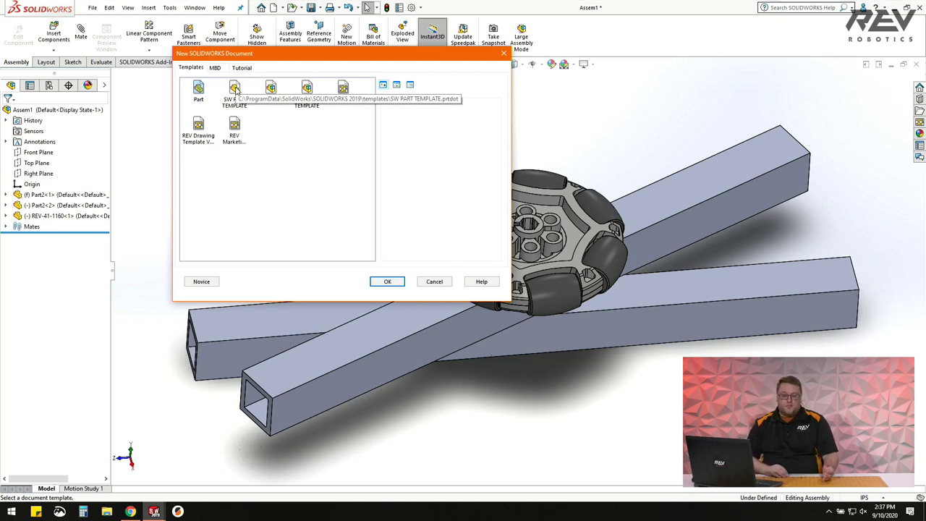
click(235, 90)
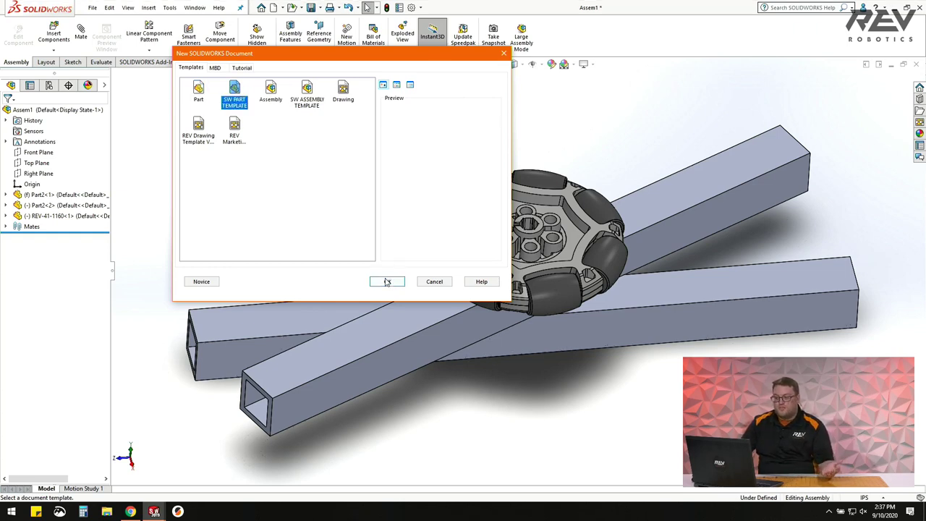
click(387, 283)
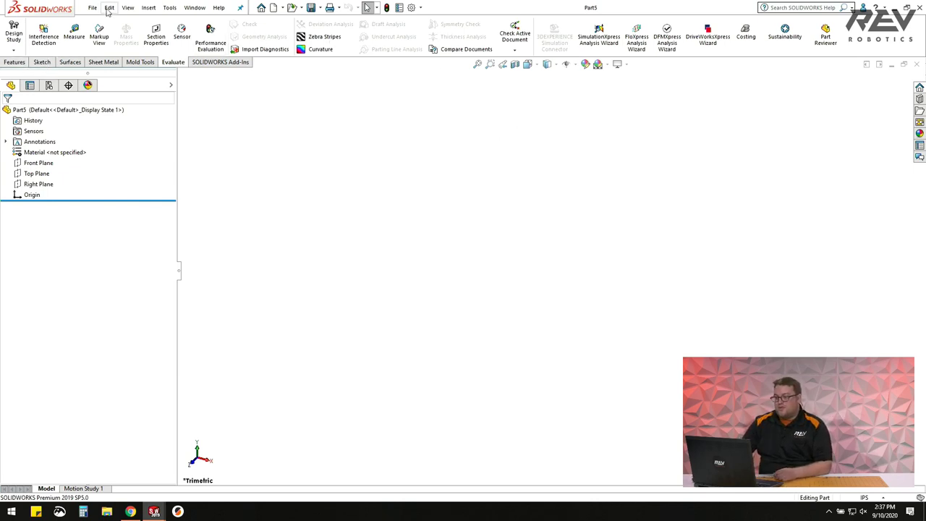
Start a new sketch on the Right Plane of the empty part.
click(91, 9)
click(451, 85)
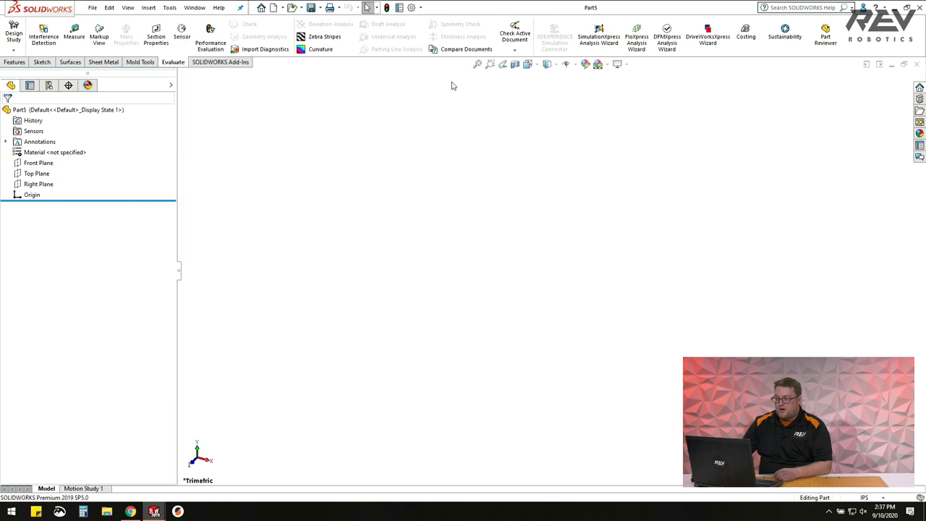
click(42, 61)
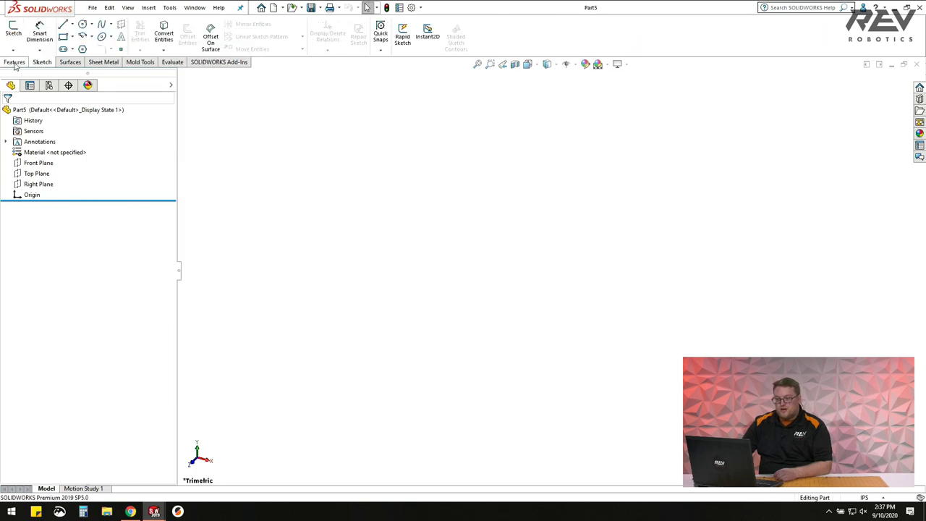
click(12, 32)
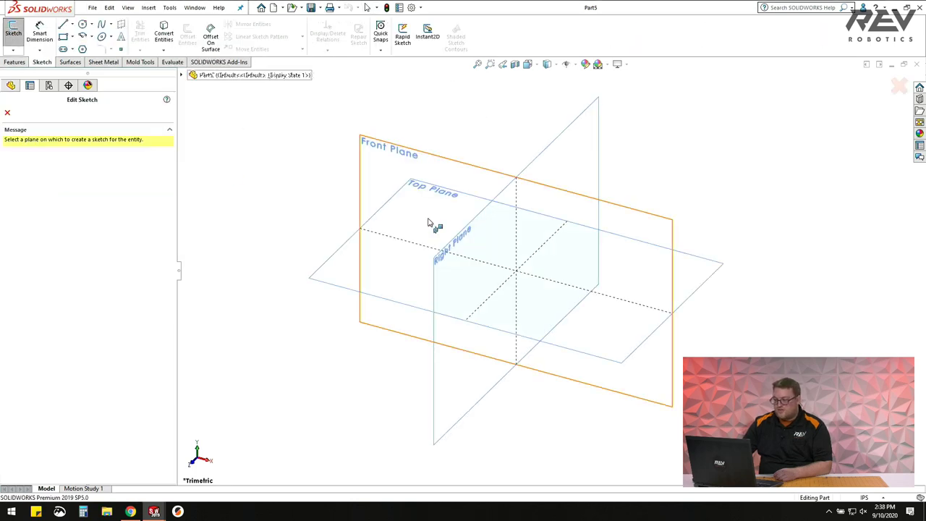
click(441, 262)
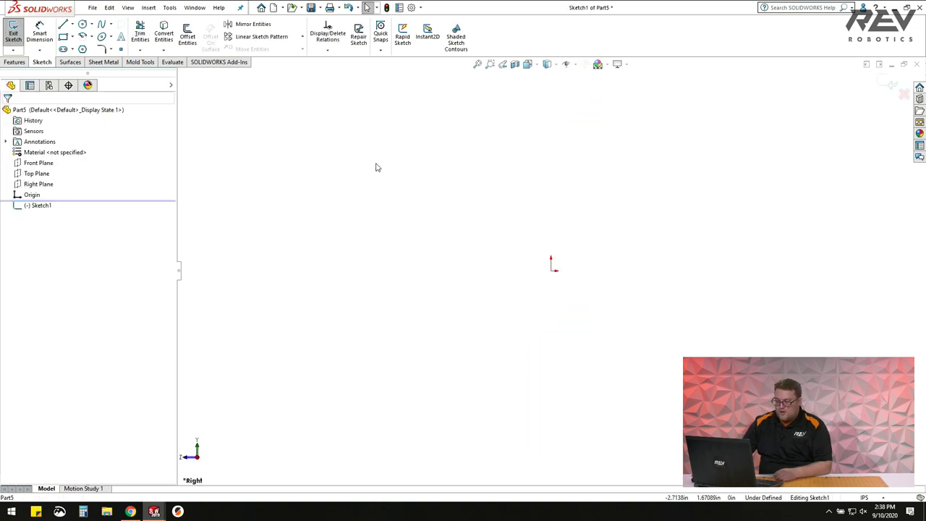
Sketch a horizontal line through the origin and stretch one end outward so it is about 12.84 in long.
click(62, 24)
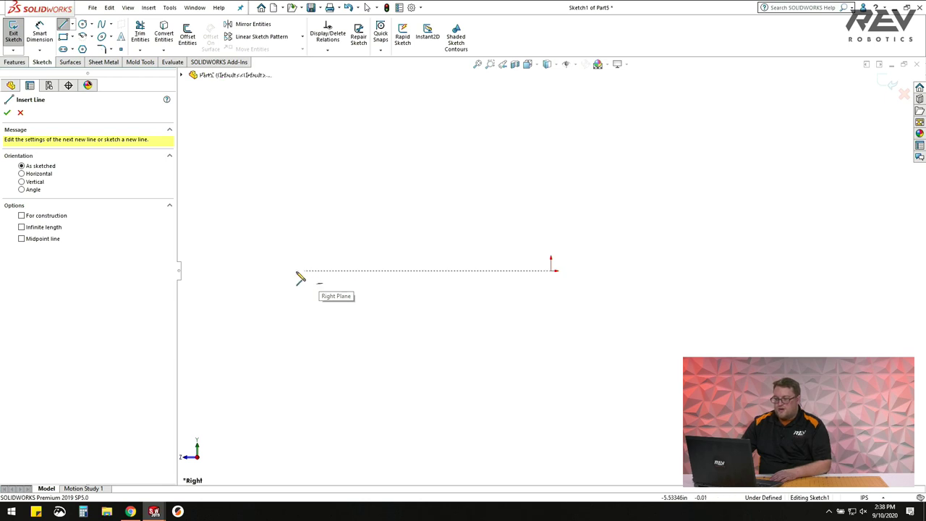
click(282, 272)
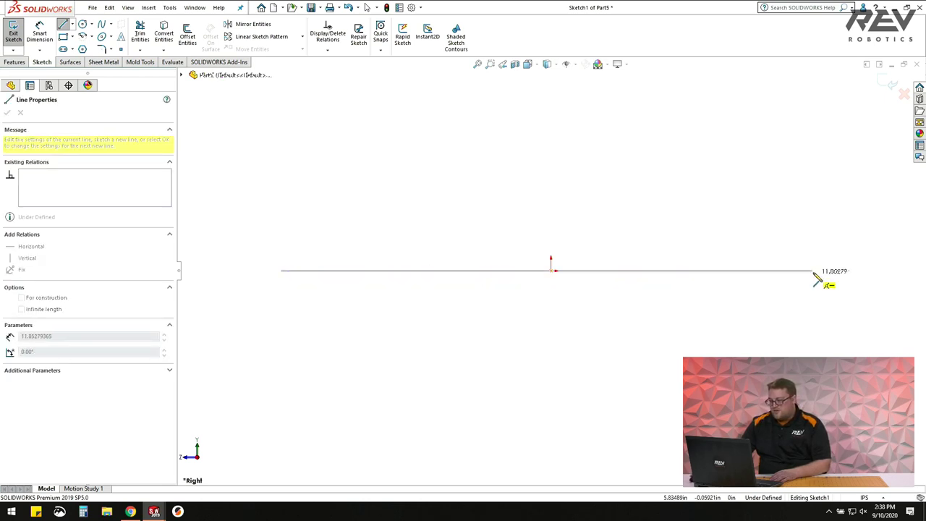
click(785, 272)
key(Escape)
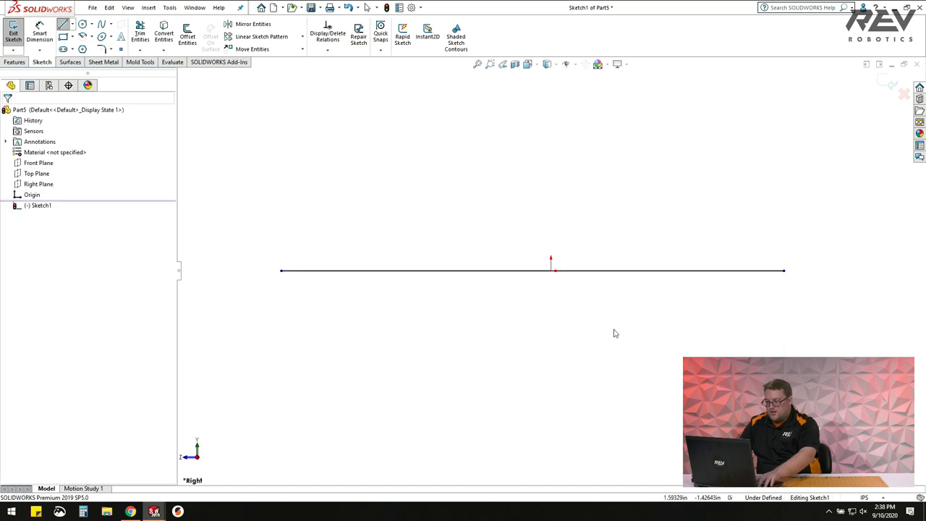
drag(282, 271, 208, 270)
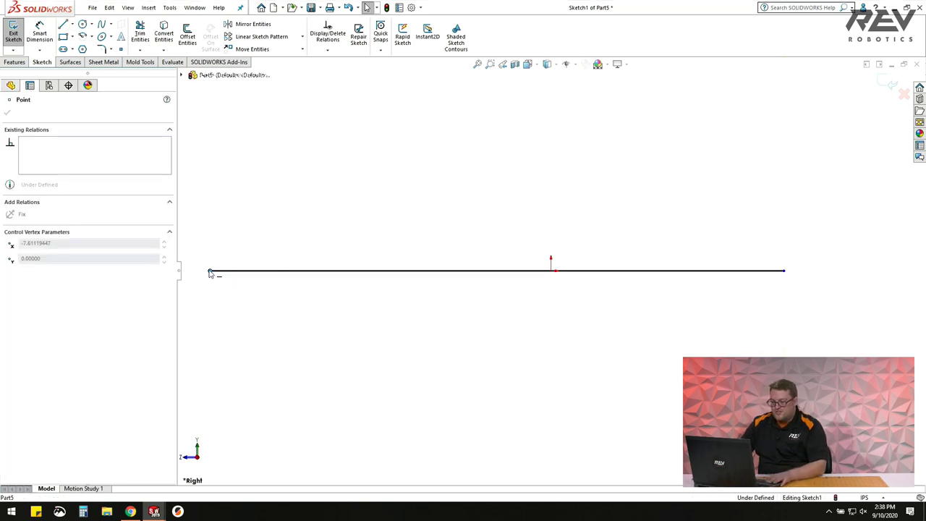
click(378, 307)
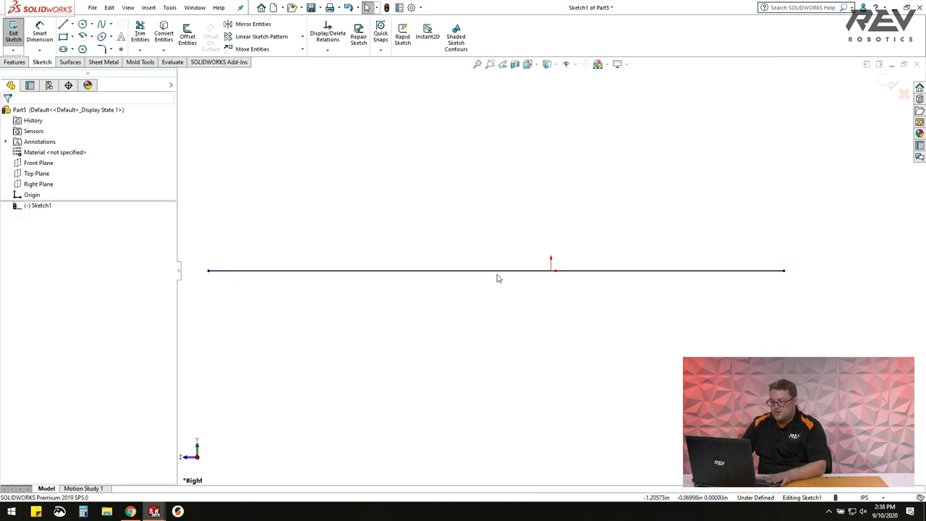
Convert the horizontal line through the origin into a construction line of infinite length.
click(404, 272)
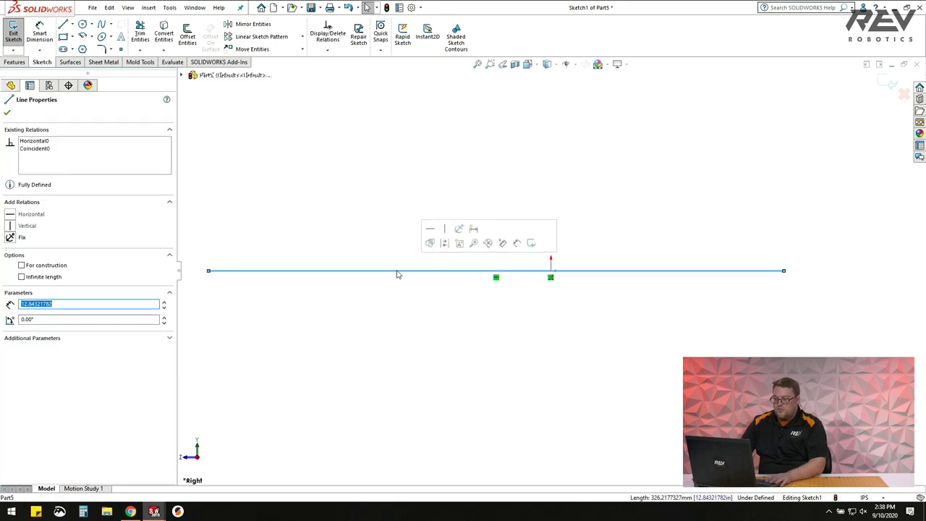
key(z)
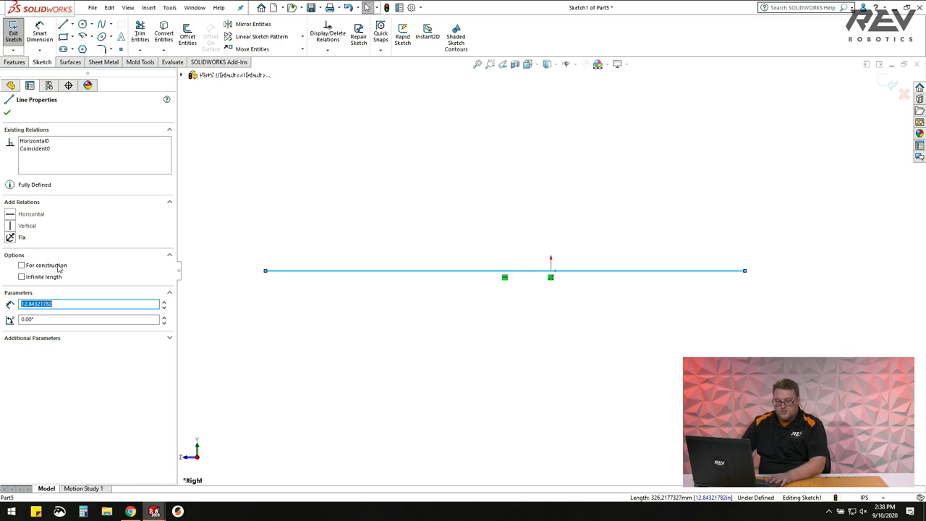
click(22, 265)
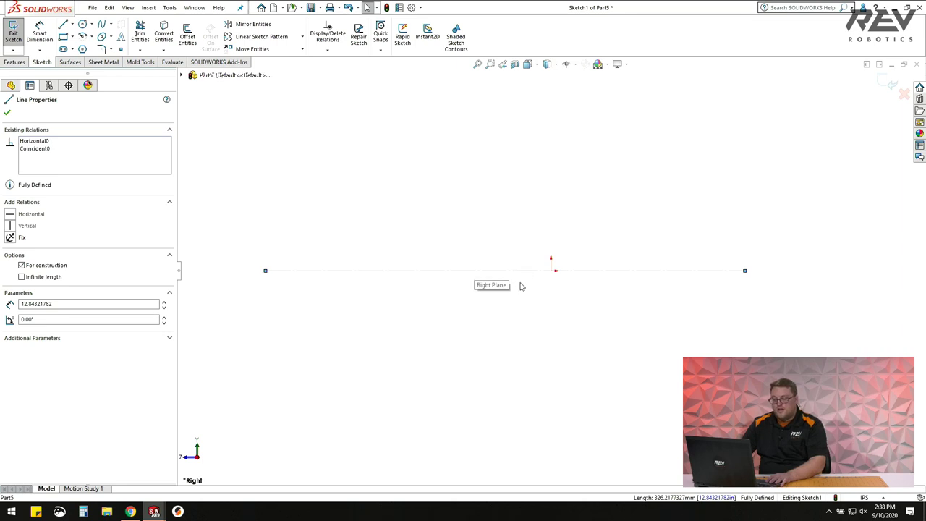
middle_drag(521, 286, 549, 223)
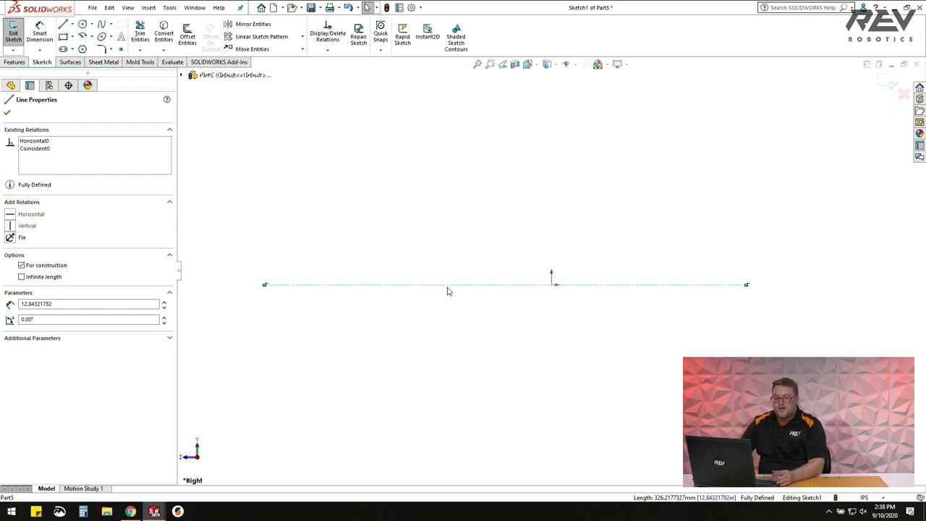
click(22, 277)
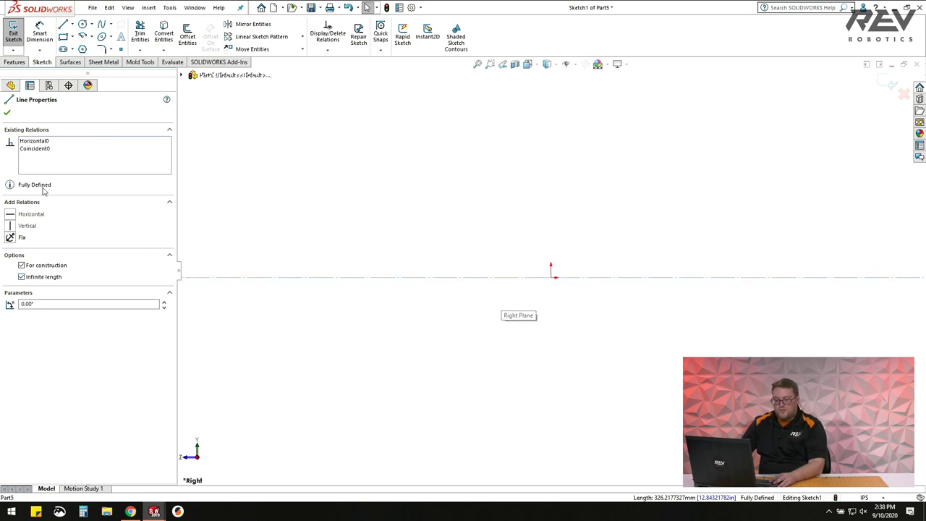
click(7, 112)
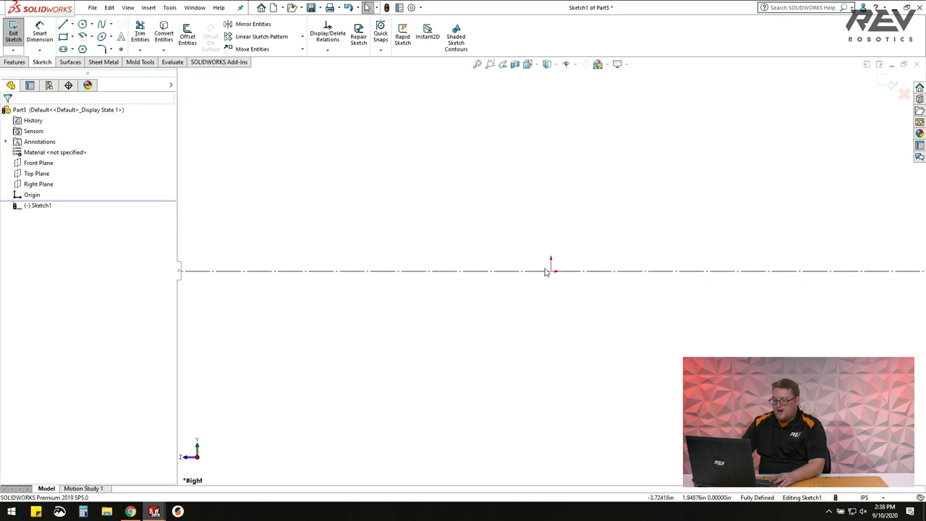
Try a circle of about 1208 in radius above the infinite construction line, tangent to it, and delete it.
scroll(547, 231, down, 10)
scroll(550, 296, up, 2)
scroll(210, 282, up, 2)
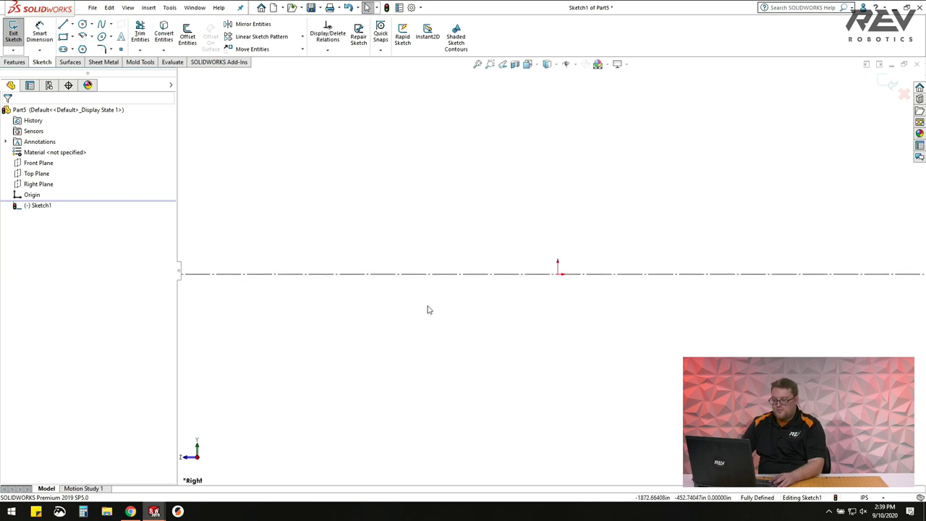
scroll(562, 326, up, 1)
scroll(555, 283, down, 1)
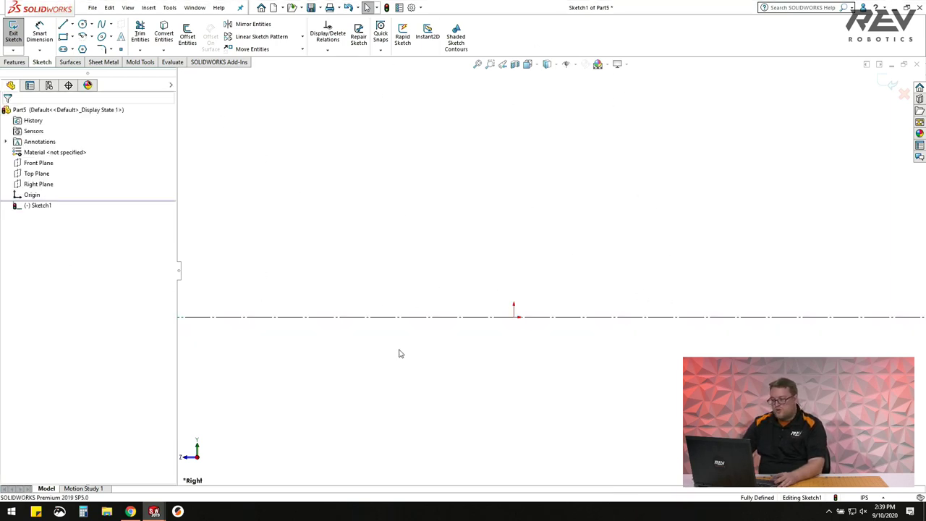
click(83, 25)
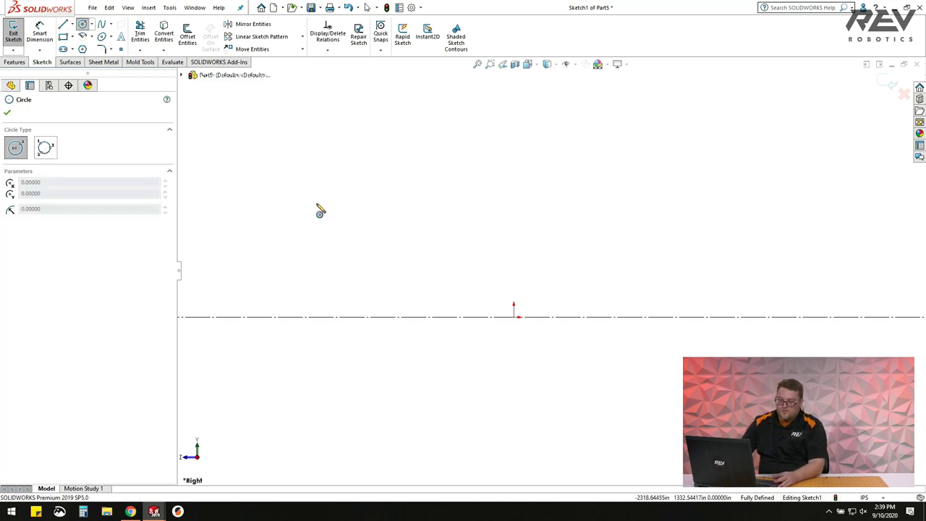
drag(336, 214, 336, 317)
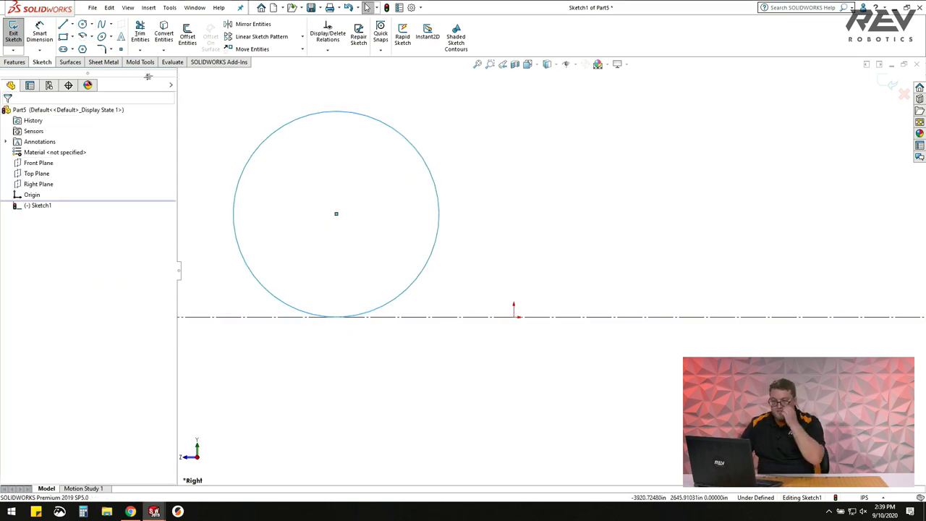
key(Escape)
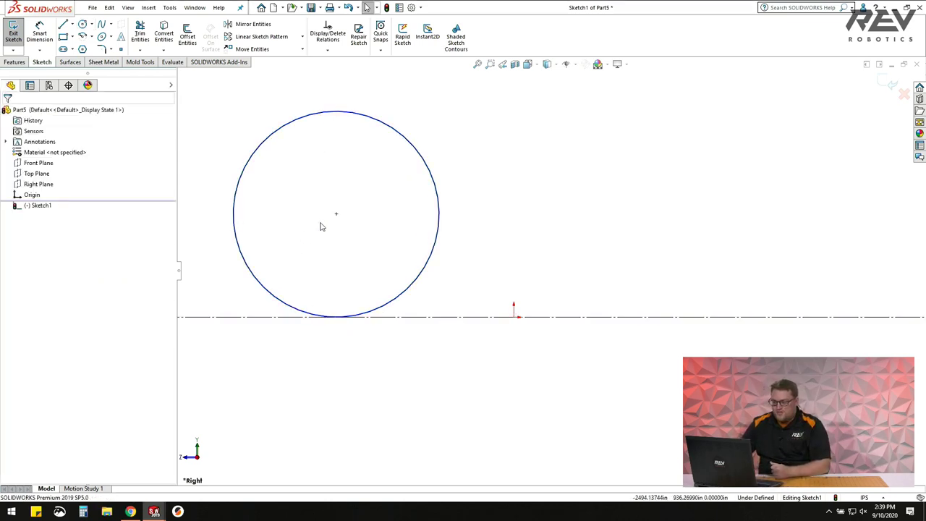
click(296, 319)
click(286, 308)
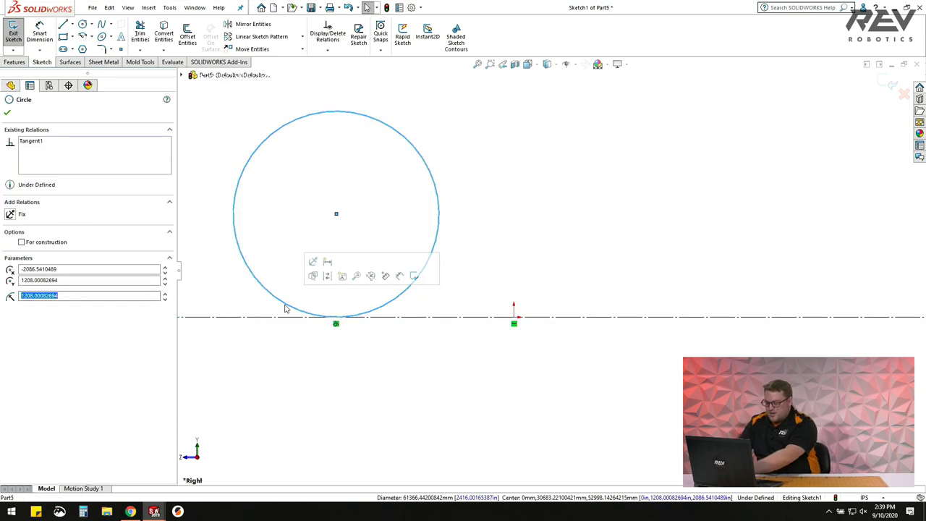
key(Delete)
Sketch a circle of about 1508 in radius above the infinite construction line, tangent to it.
click(83, 24)
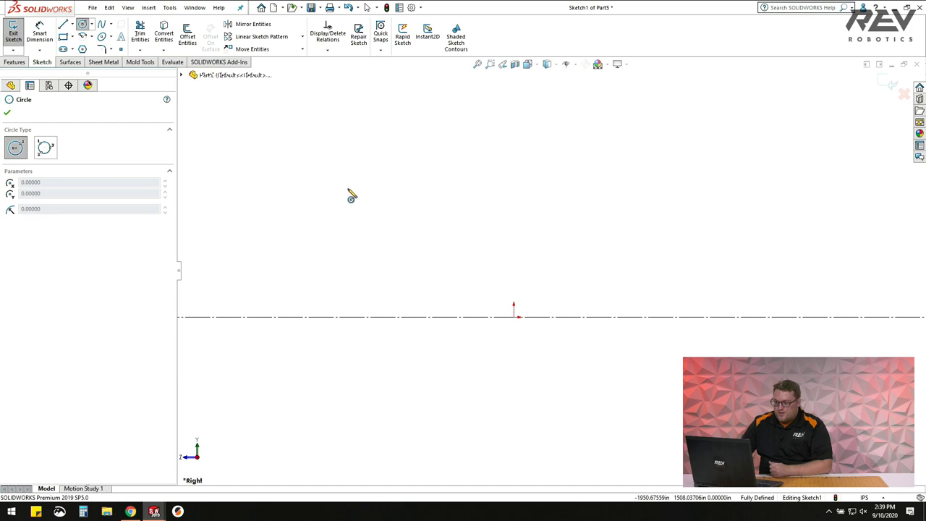
click(348, 189)
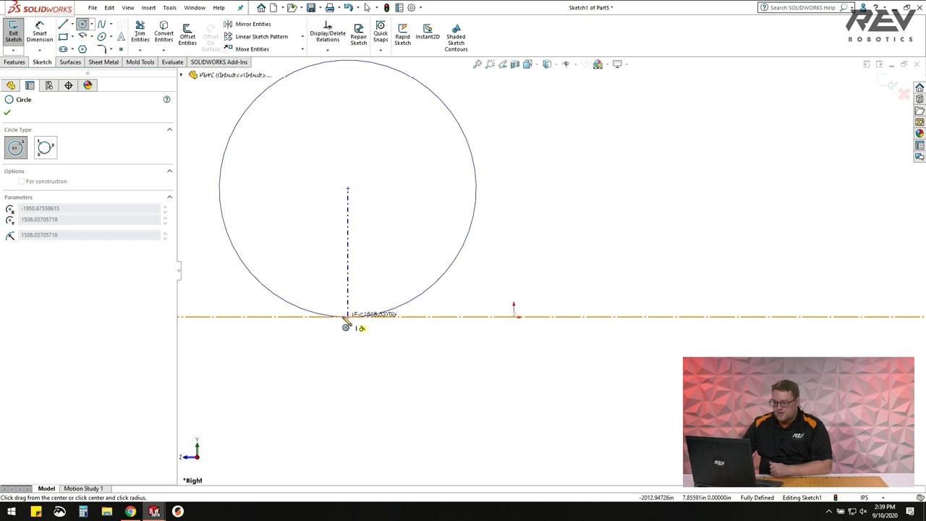
click(346, 317)
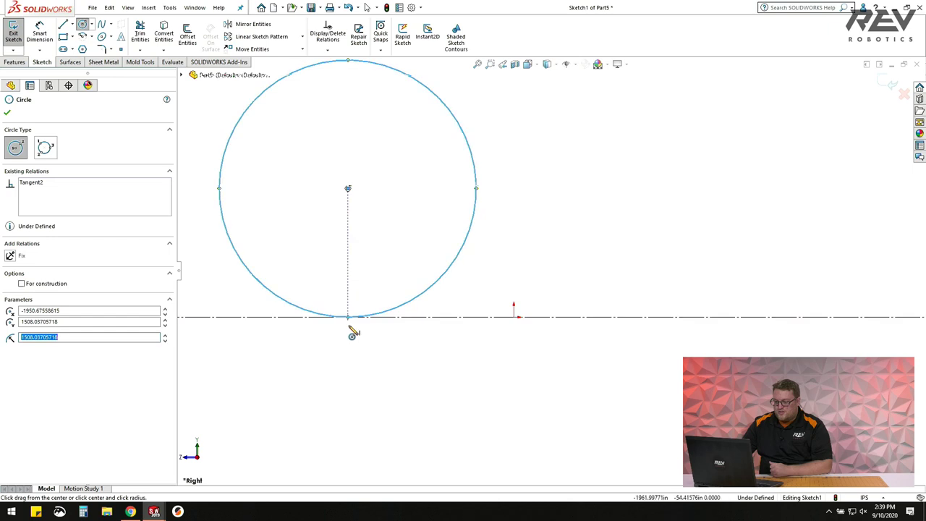
key(Escape)
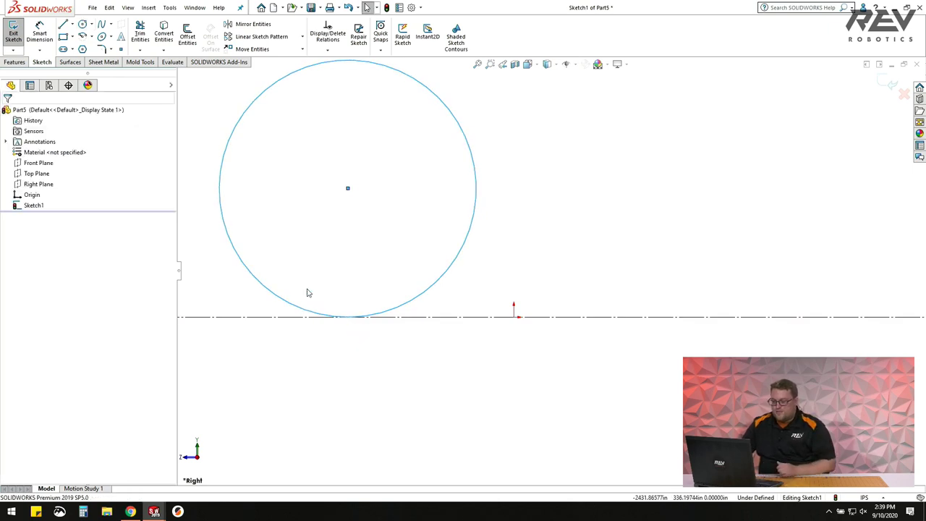
Inspect the circle's tangent relation to the construction line and move its centre until the radius is about 1327 in.
click(302, 308)
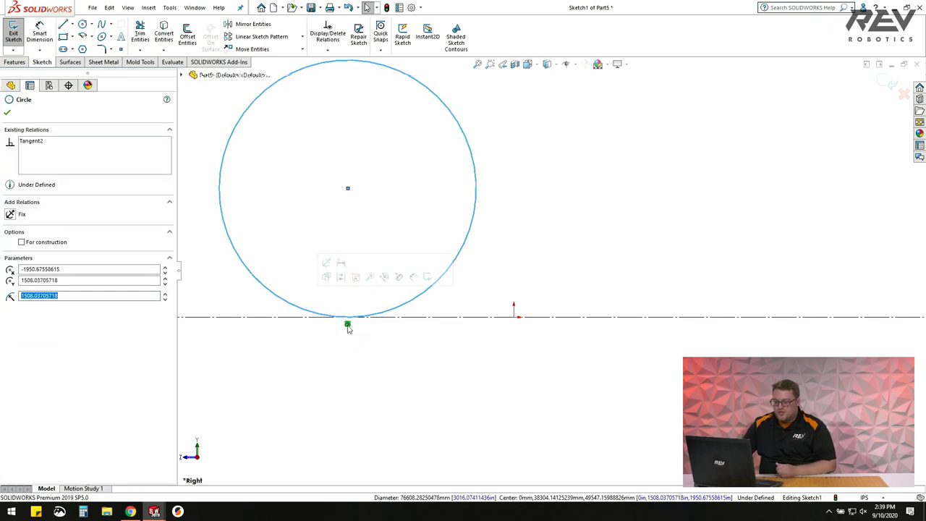
key(Escape)
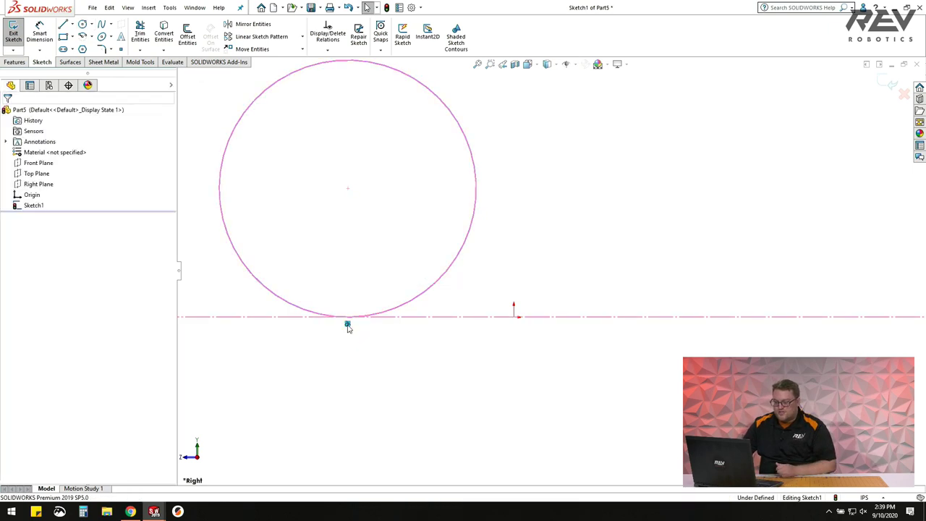
click(290, 308)
click(324, 212)
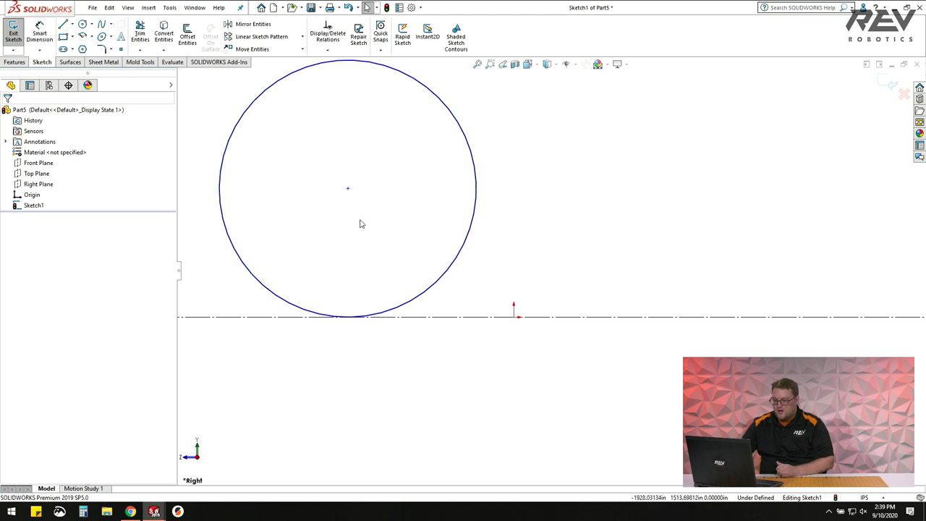
drag(347, 188, 337, 203)
click(428, 363)
Dimension the circle's diameter and set it to 100 mm.
scroll(436, 234, up, 1)
scroll(295, 114, down, 1)
key(d)
click(367, 111)
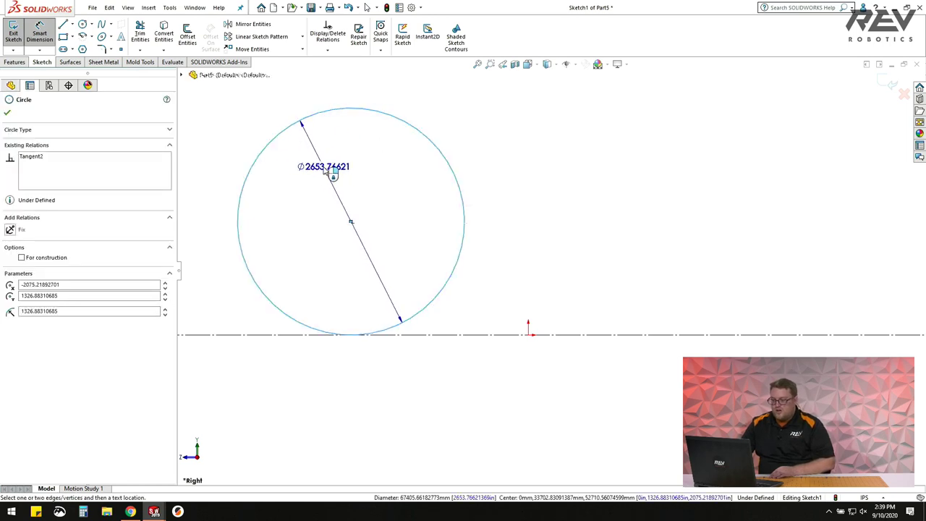
click(327, 170)
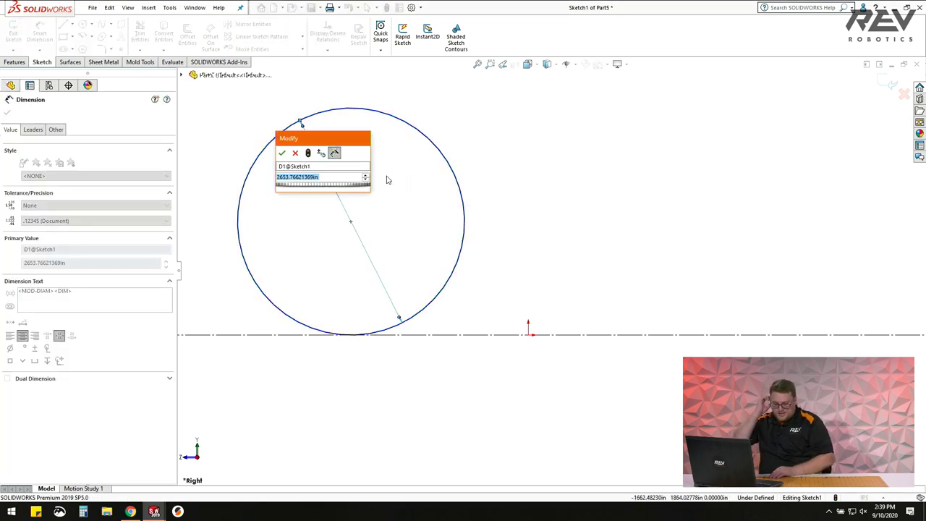
text(400)
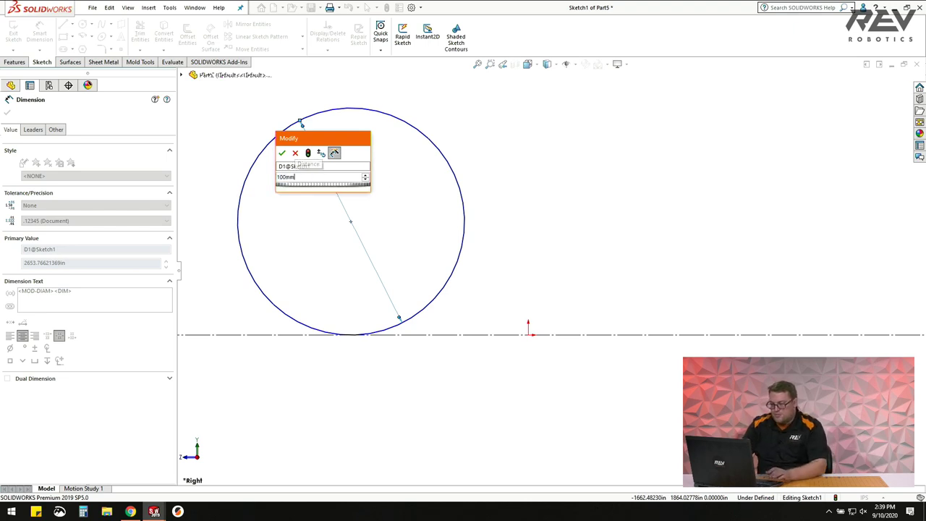
key(Return)
key(Escape)
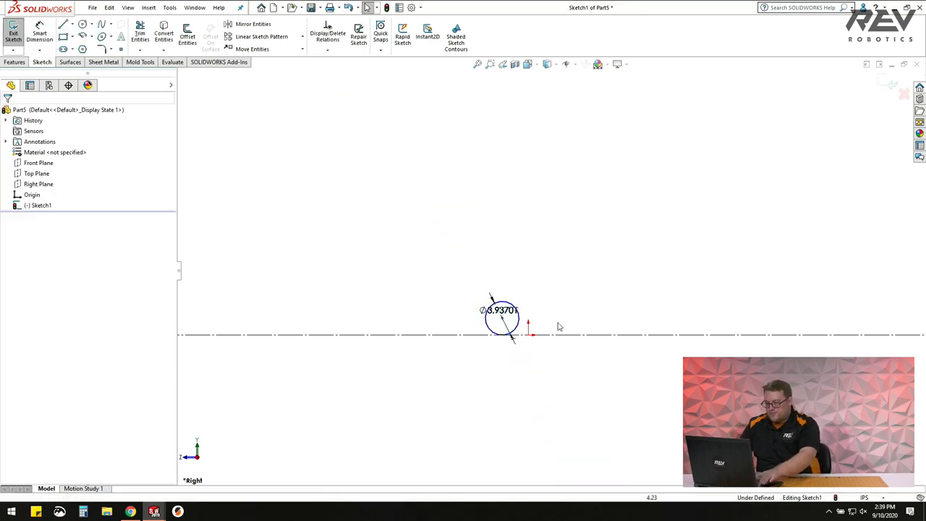
scroll(547, 331, down, 8)
drag(391, 221, 398, 229)
key(Escape)
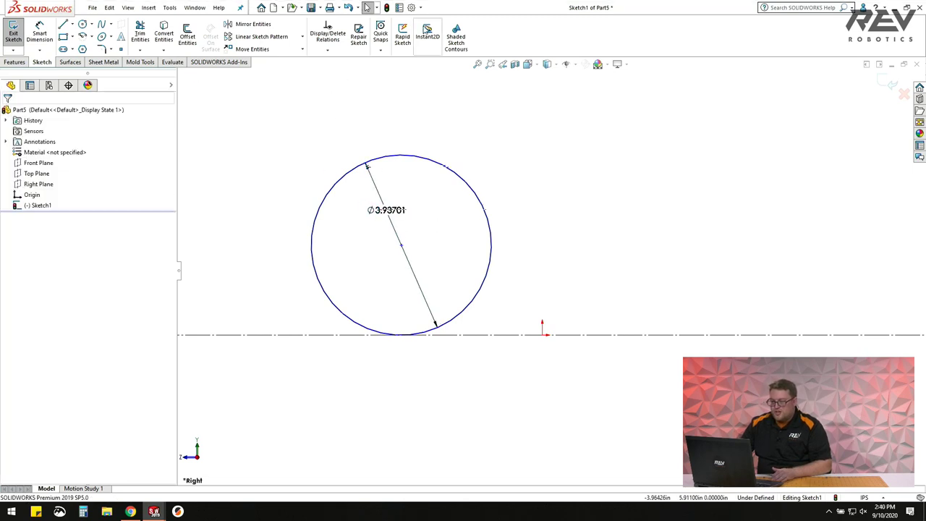
Change the document's unit system to MMGS (millimeter, gram, second).
click(411, 7)
click(230, 44)
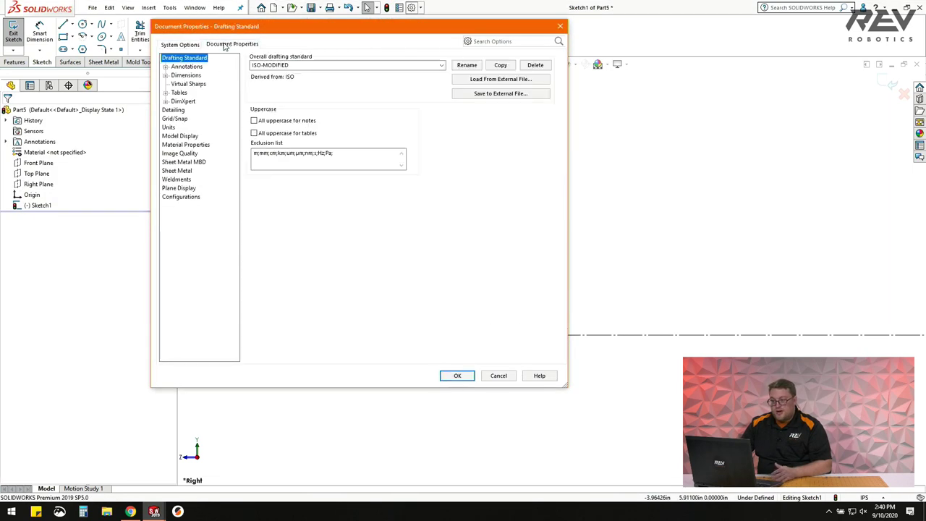
click(168, 127)
click(259, 80)
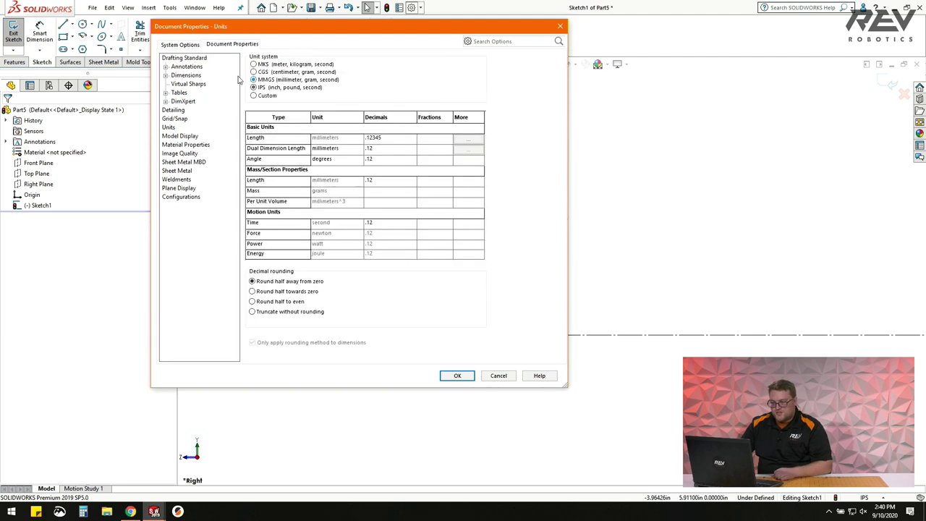
click(458, 376)
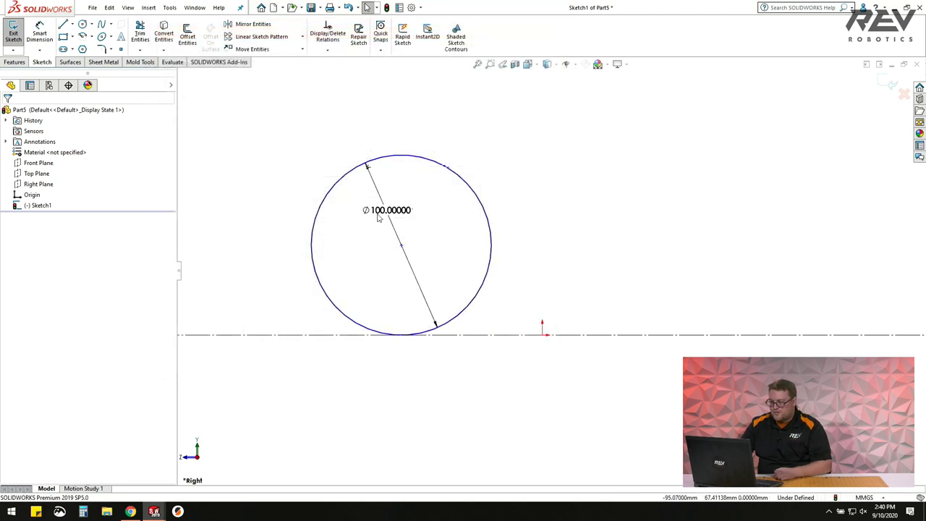
Move the 100 mm circle by its centre along the construction line, farther from the origin.
scroll(439, 230, up, 3)
scroll(549, 267, down, 2)
click(483, 207)
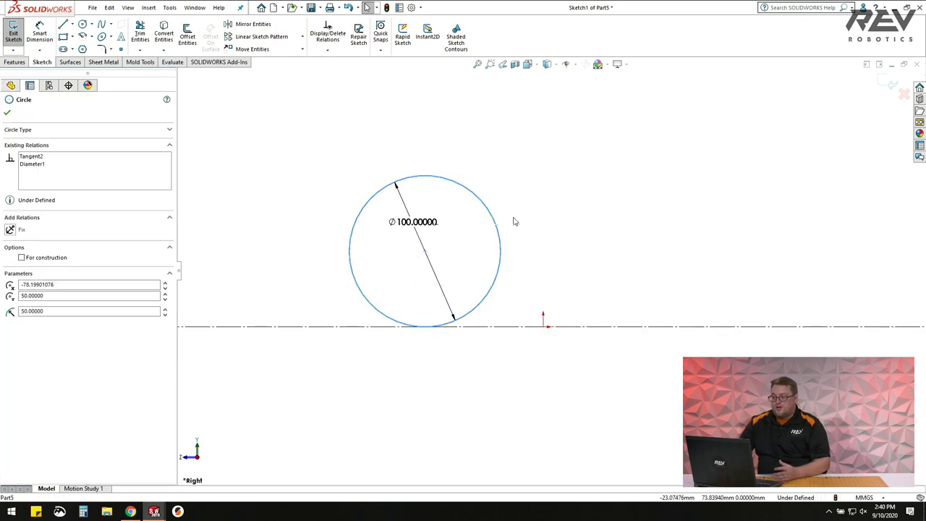
click(435, 251)
click(425, 253)
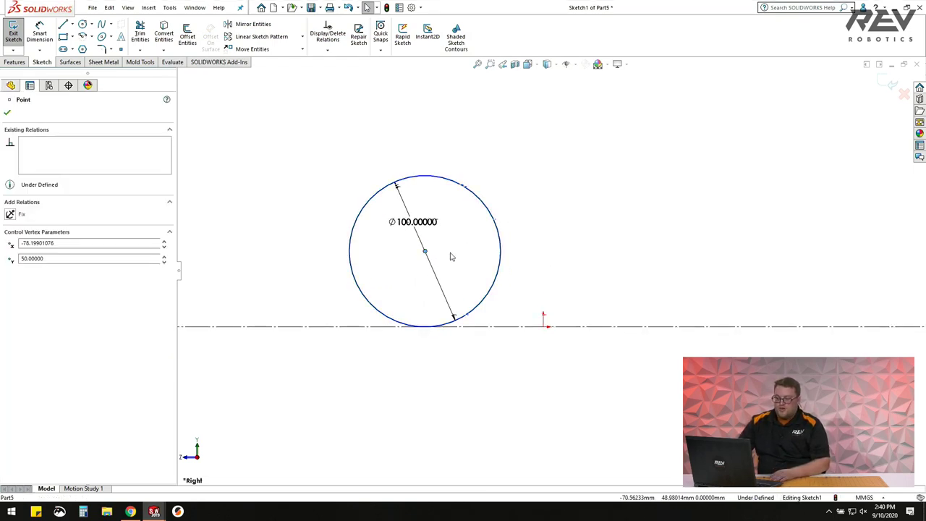
key(ctrl+z)
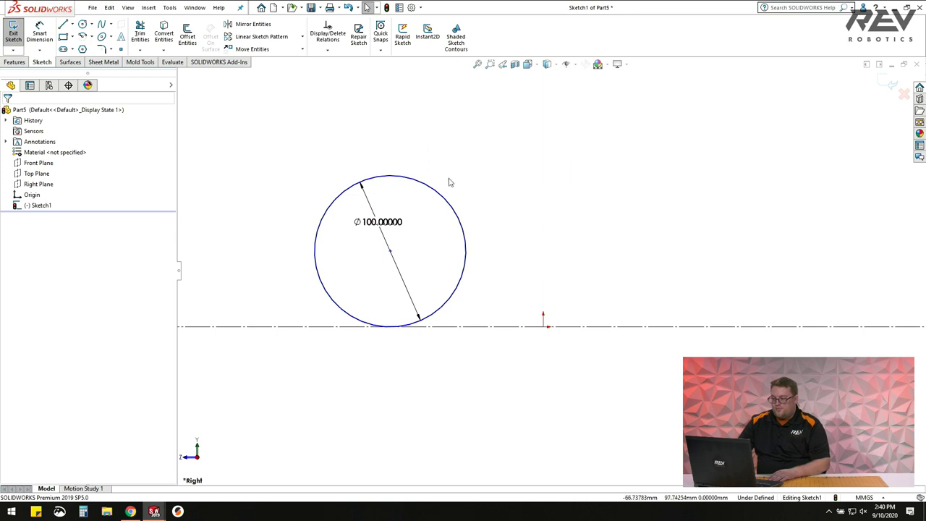
Sketch a corner rectangle about 224 mm long and 33 mm high beside the circle, above the construction line.
click(83, 24)
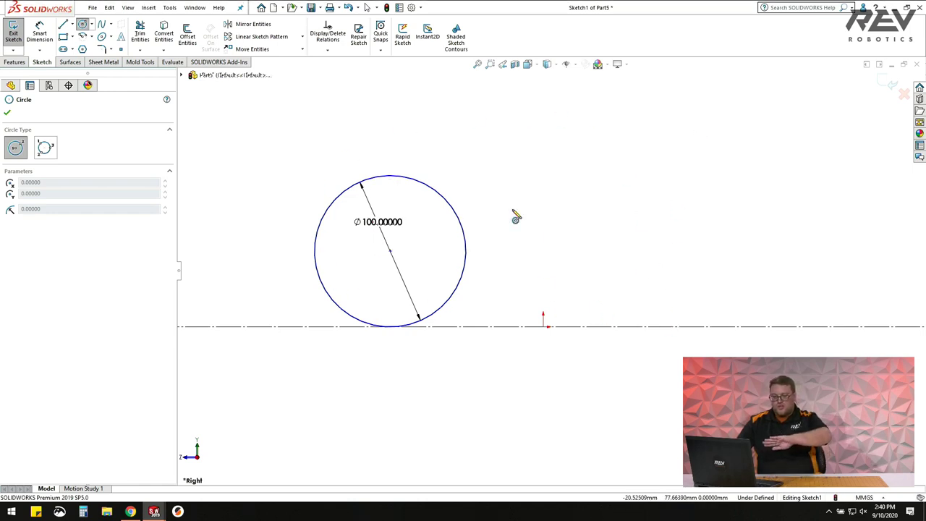
click(63, 36)
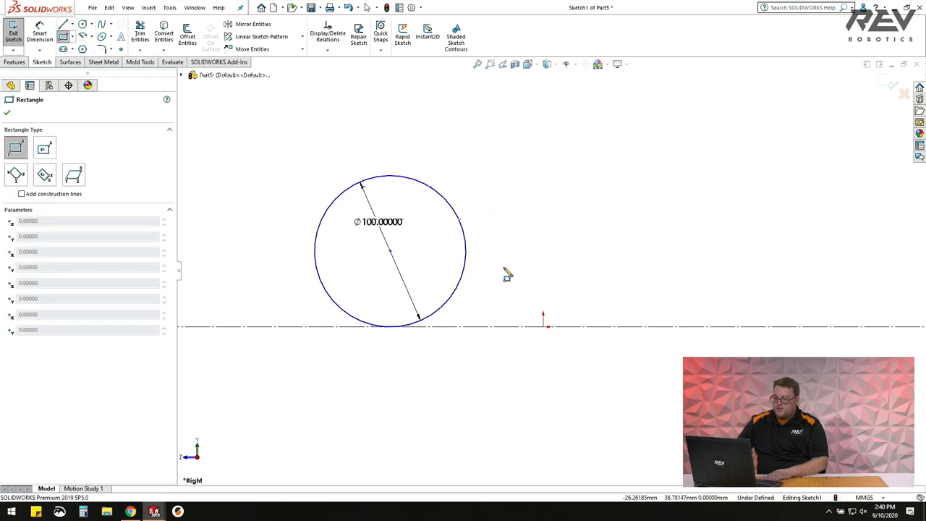
click(484, 250)
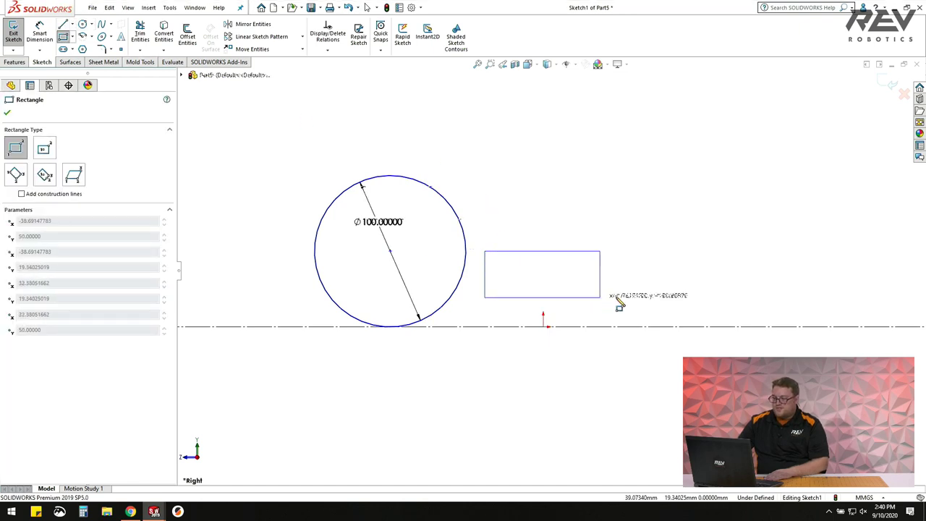
click(824, 301)
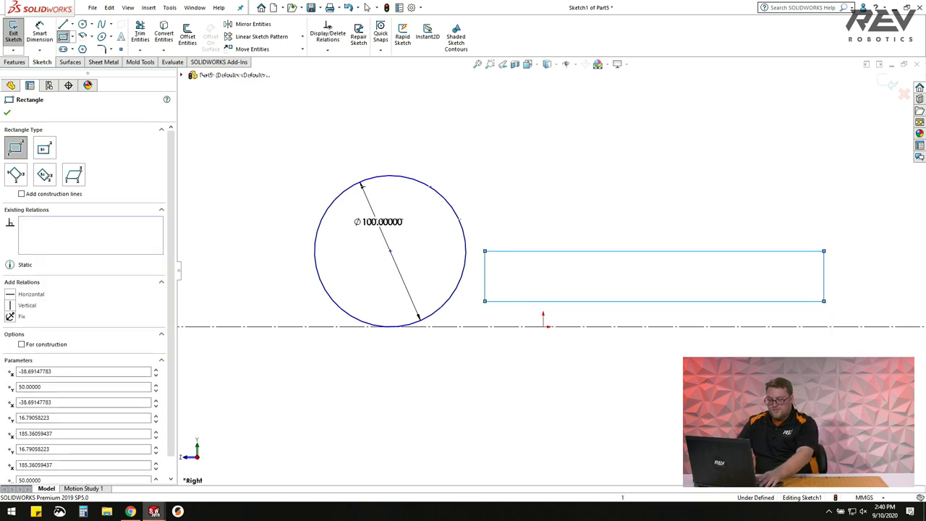
key(Escape)
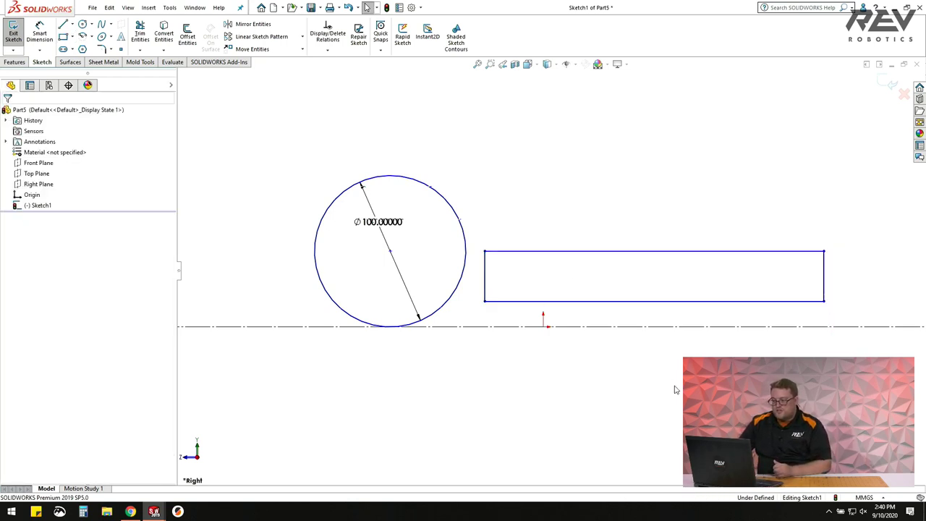
Dimension the rectangle's lower edge and set its length to 18 in.
click(39, 36)
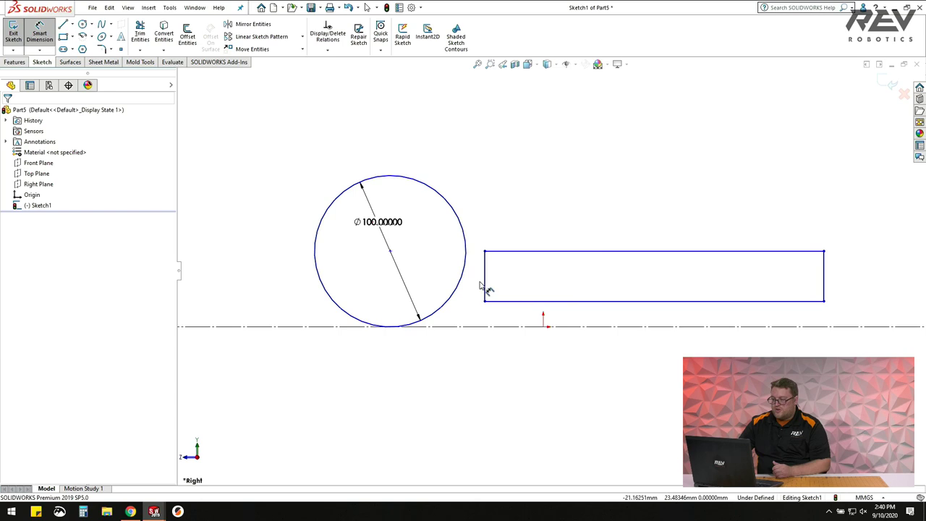
click(732, 301)
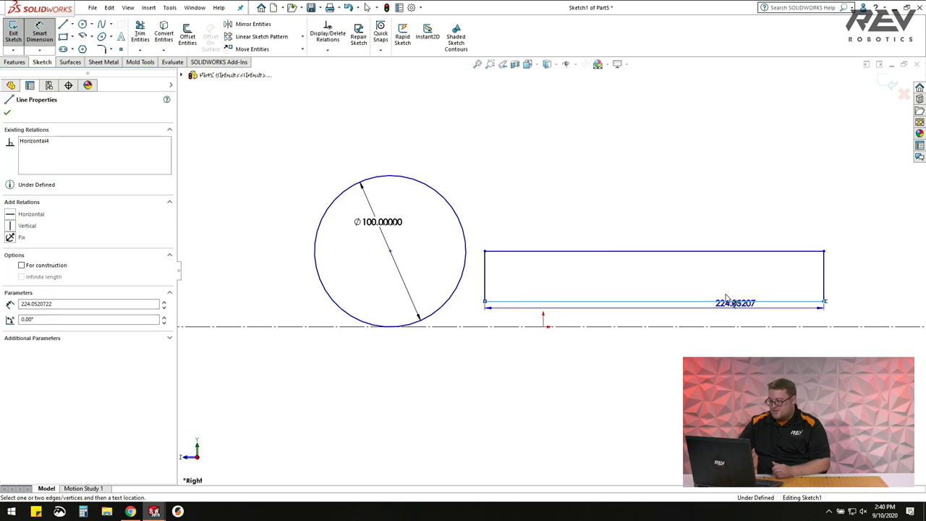
click(720, 291)
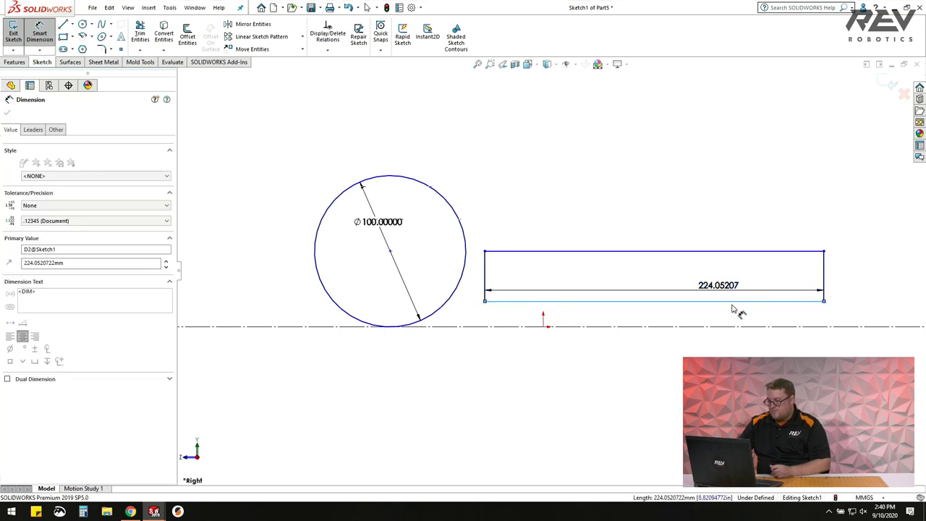
text(18in)
key(Return)
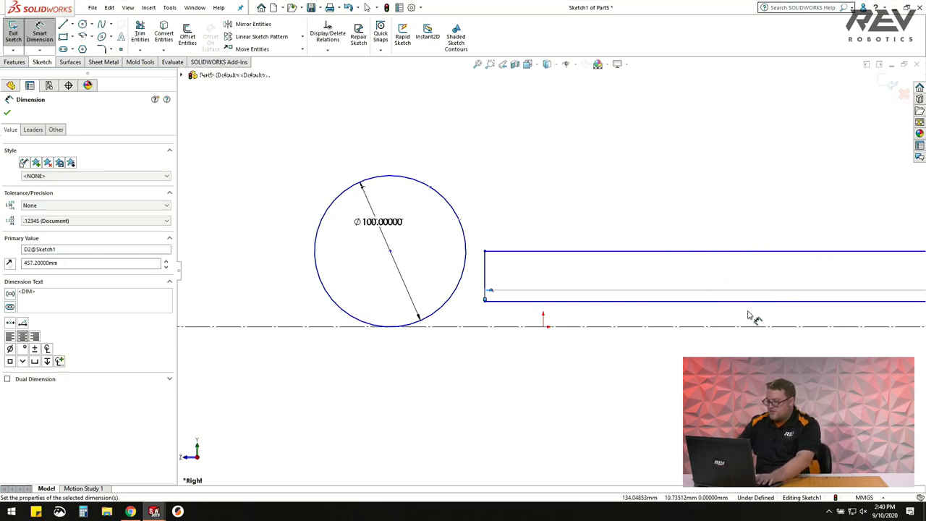
key(Escape)
Change the rectangle's length dimension to 450 mm.
double_click(711, 289)
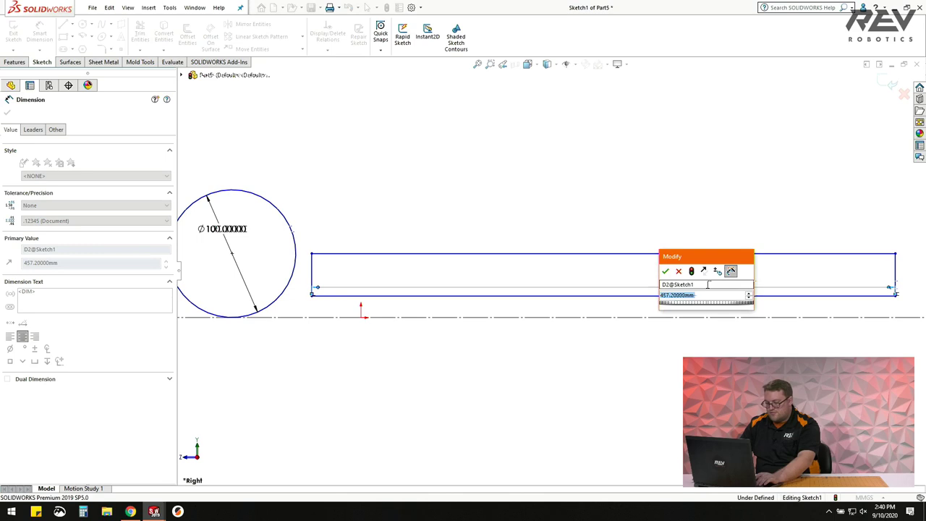
text(450)
key(Return)
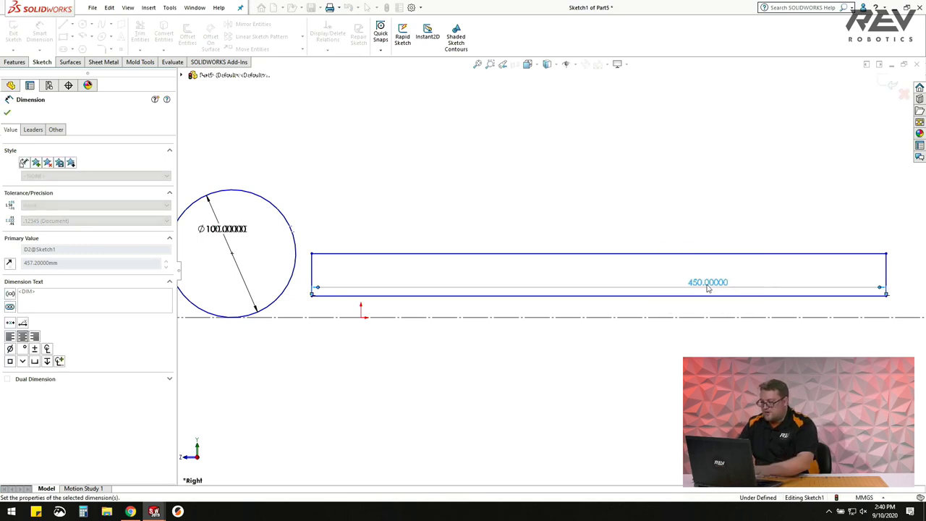
key(Escape)
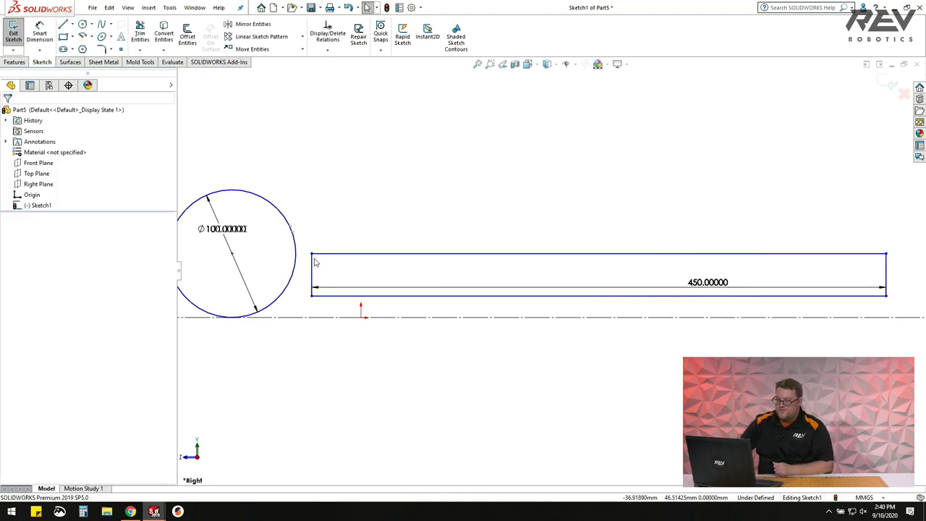
Dimension the rectangle's short edge nearest the circle and set its height to 45 mm.
scroll(314, 263, down, 2)
click(40, 32)
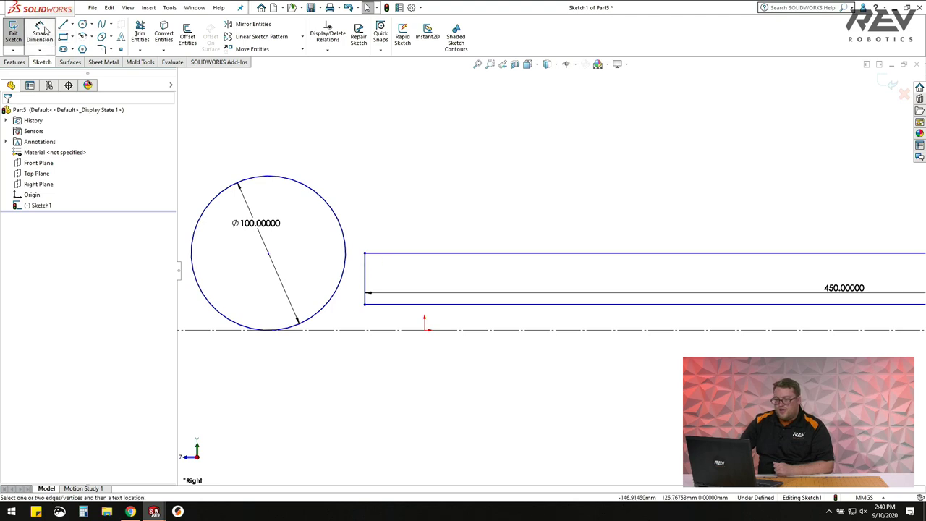
click(366, 273)
click(397, 285)
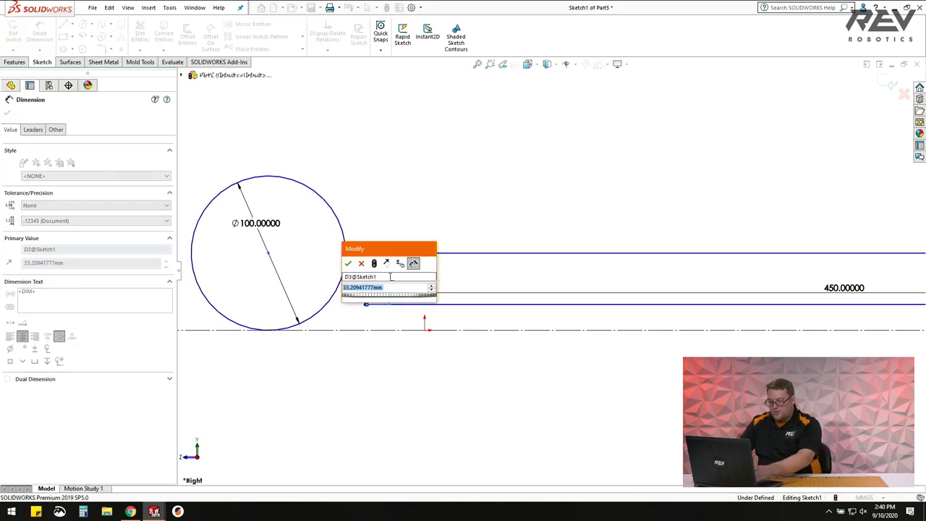
key(Return)
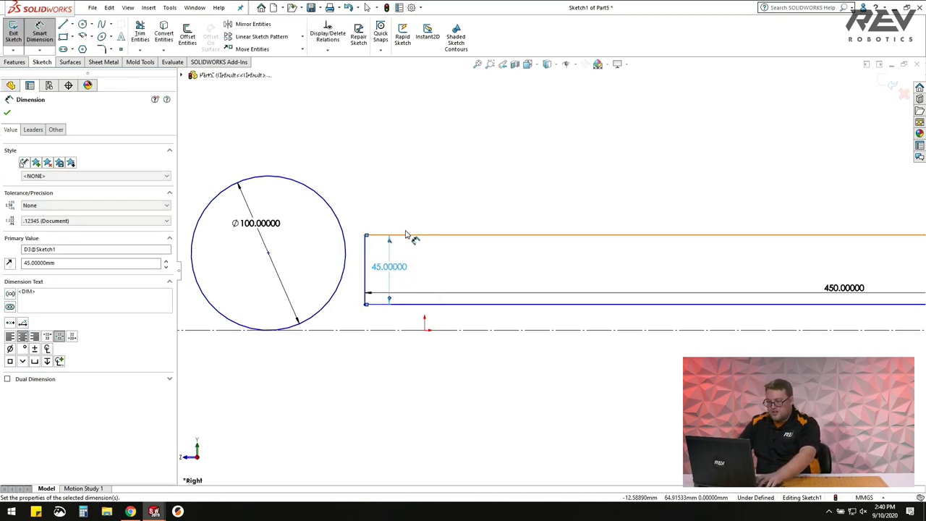
key(Escape)
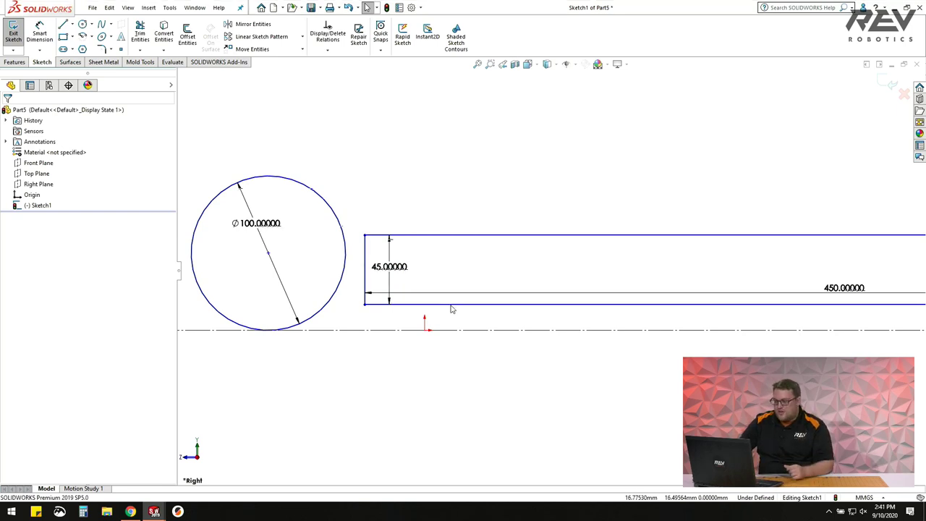
scroll(450, 309, up, 3)
scroll(510, 283, down, 2)
scroll(557, 264, up, 2)
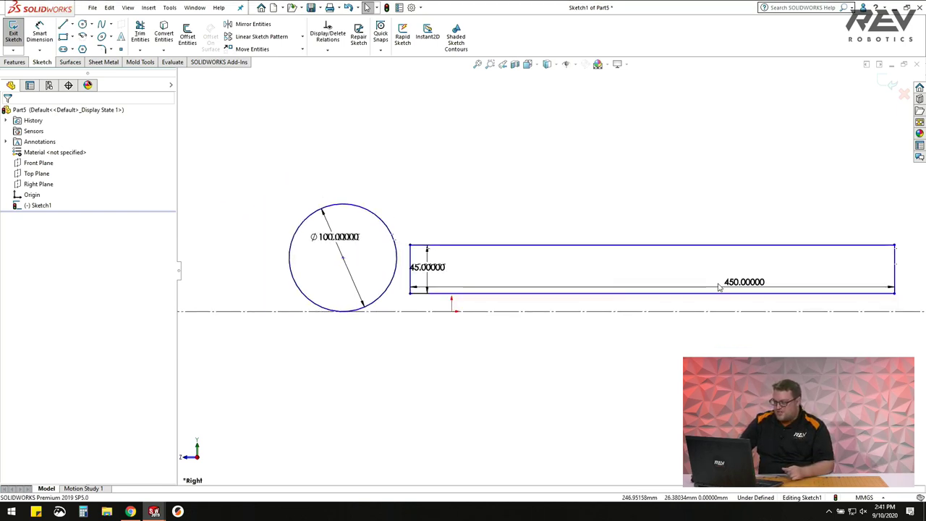
Sketch two circles about 68 mm in diameter, one near each end of the rectangle, both tangent to the construction line.
scroll(718, 287, down, 1)
click(82, 24)
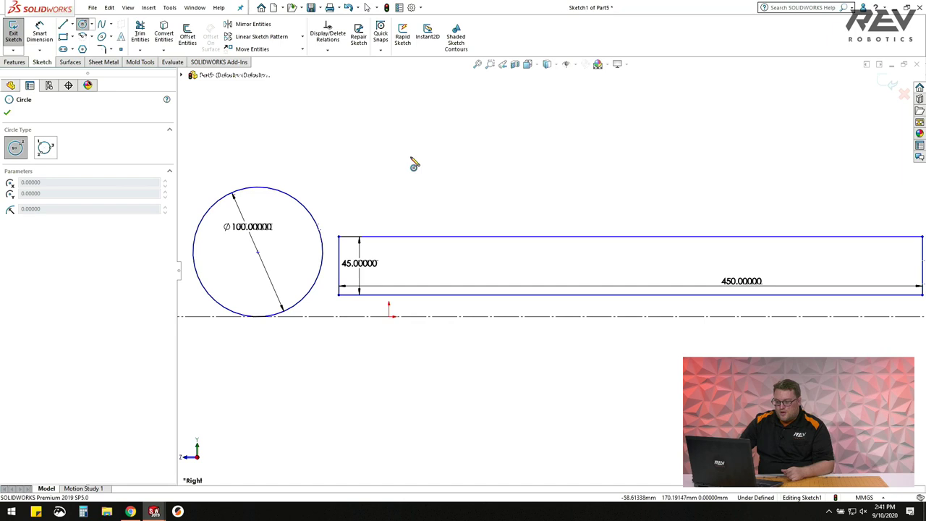
click(408, 271)
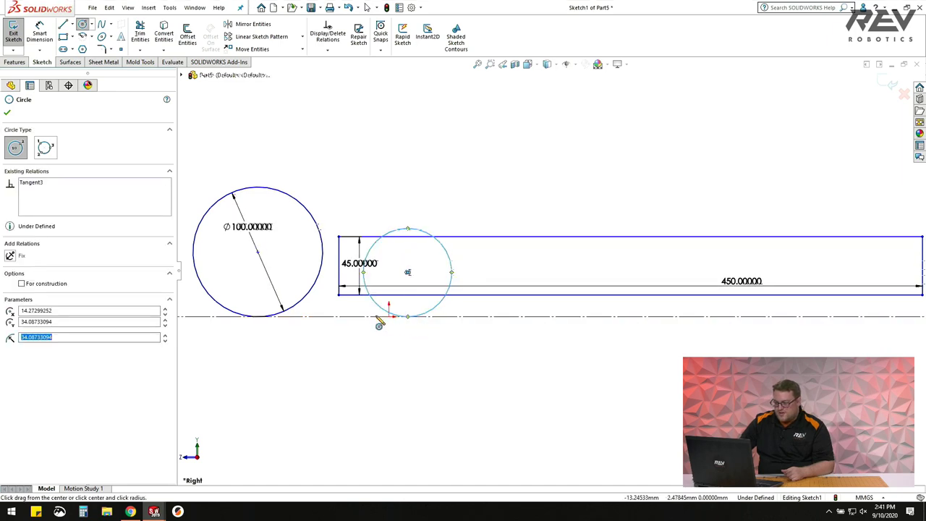
scroll(552, 274, up, 2)
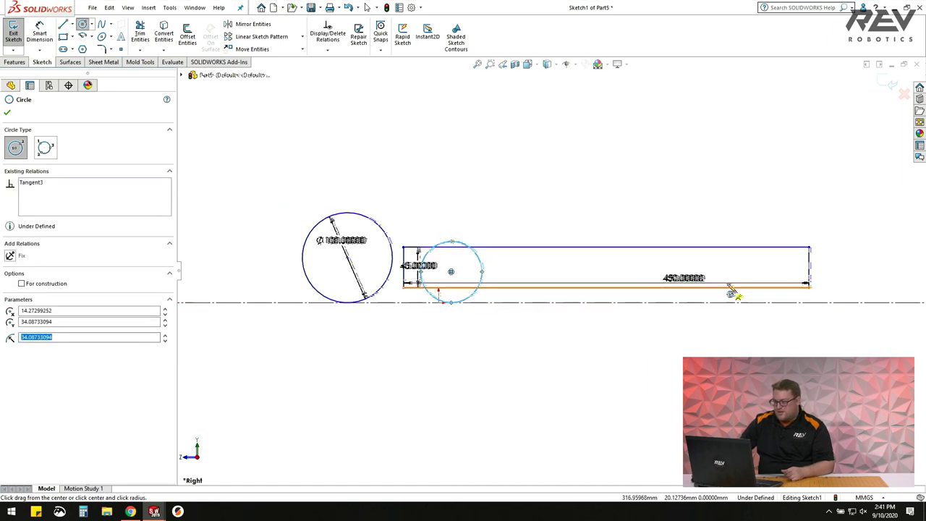
click(776, 272)
click(778, 303)
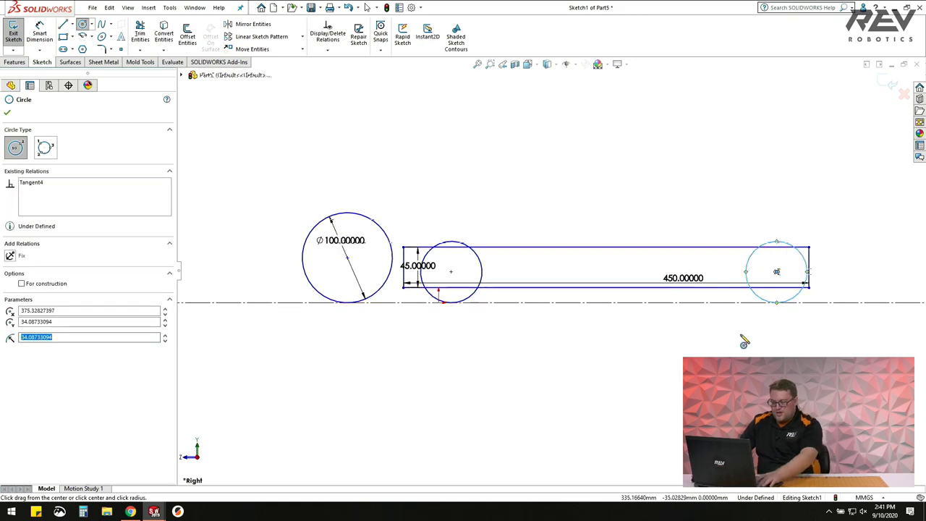
key(Escape)
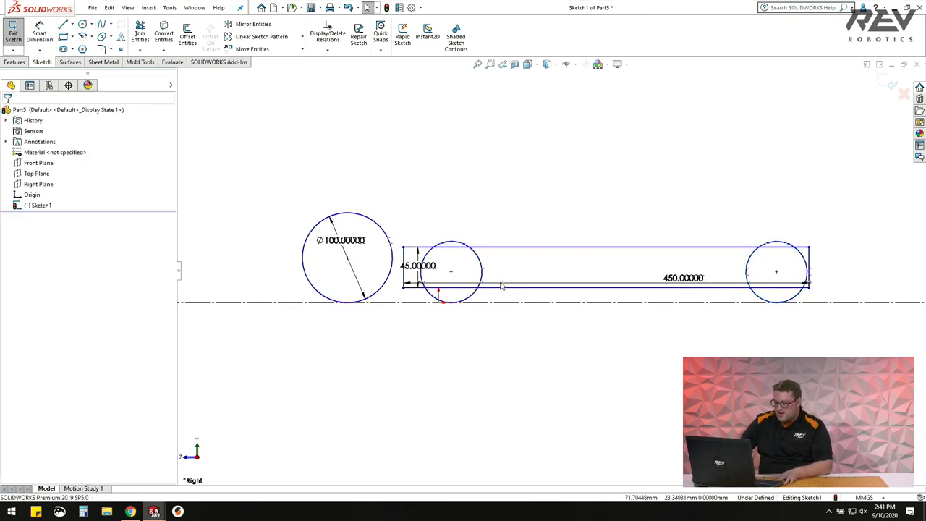
Apply an Equal relation to the two circles overlapping the rectangle and move the far circle inward to test it.
click(481, 265)
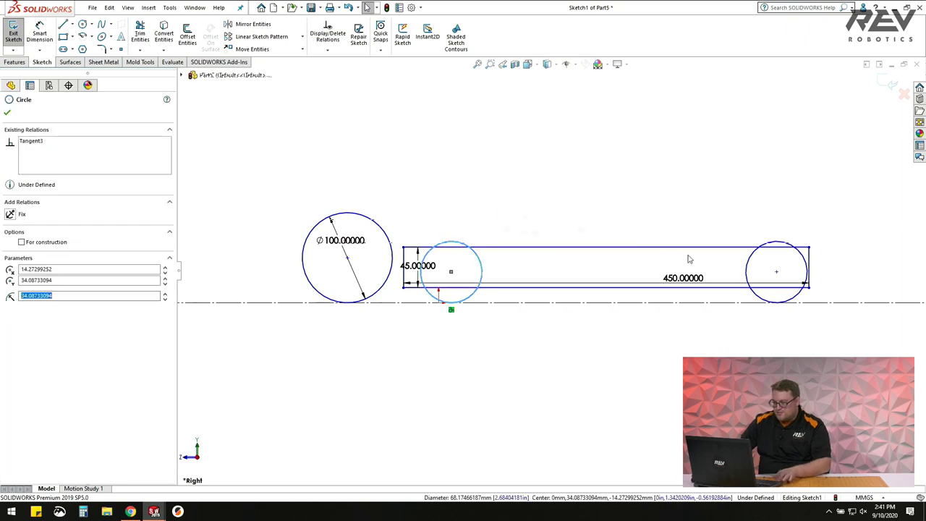
ctrl+click(750, 264)
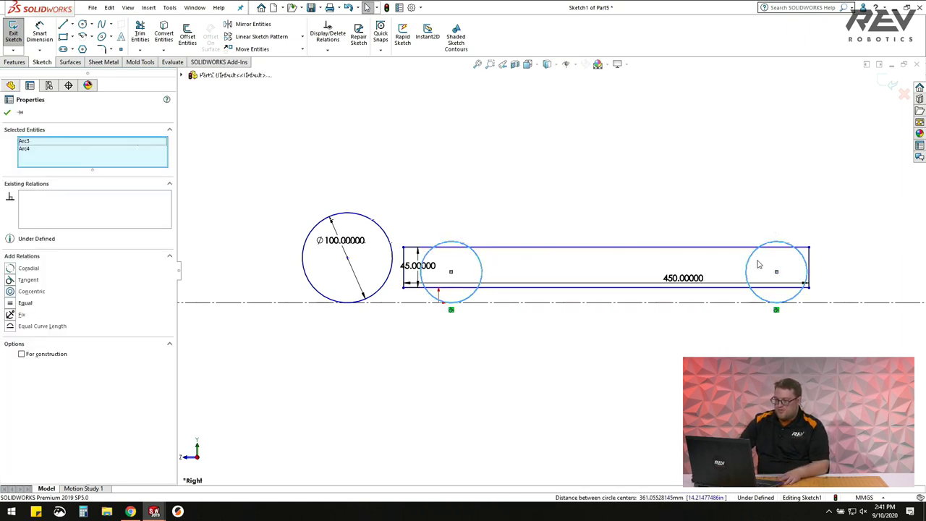
click(22, 303)
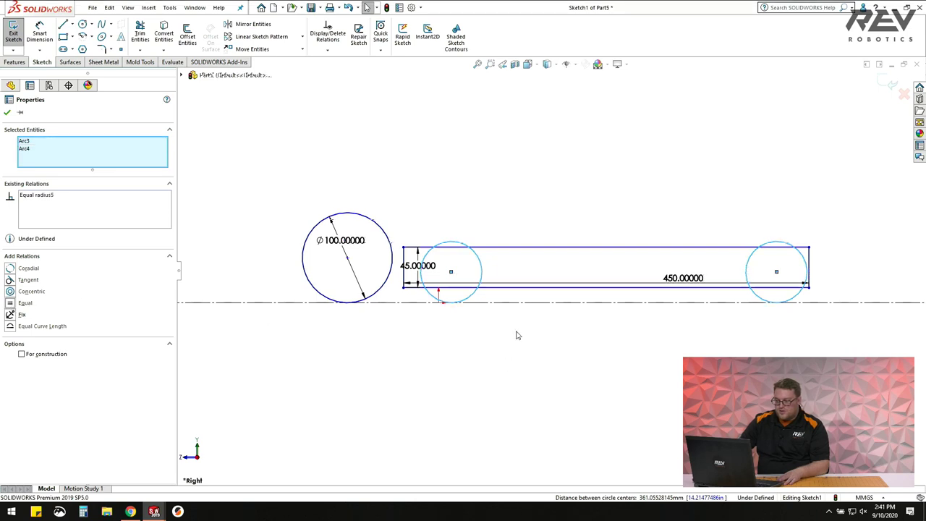
click(517, 335)
drag(776, 271, 759, 242)
Dimension the far small circle's diameter as 75 mm and move the 45 mm dimension further inside the rectangle.
key(d)
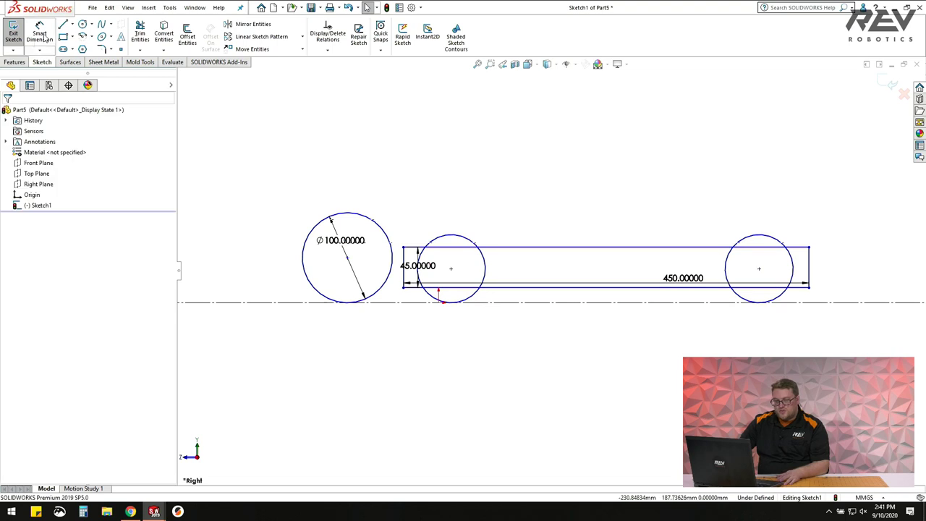
click(784, 246)
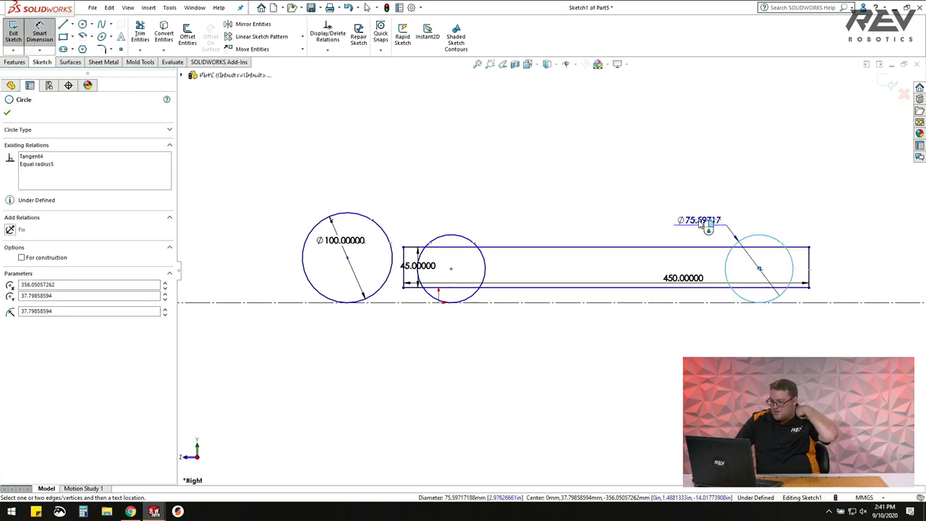
click(701, 225)
text(75mm)
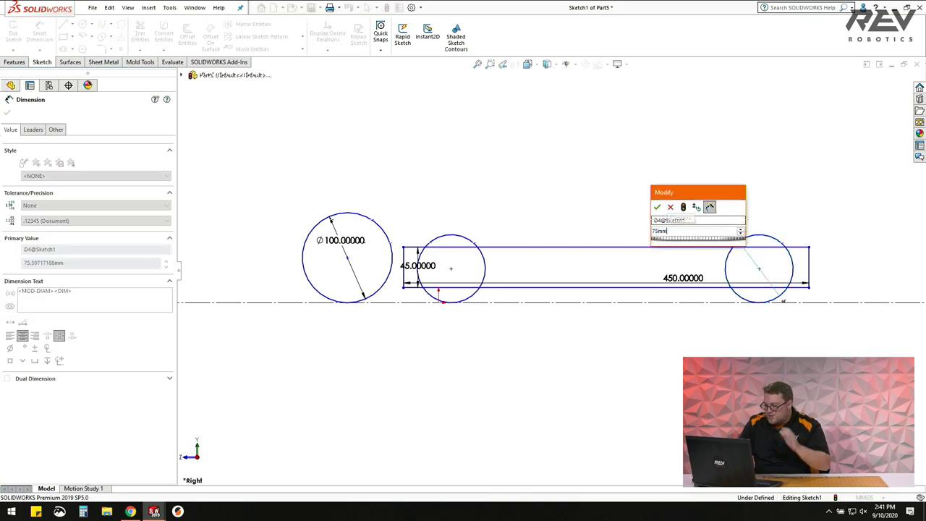
key(Return)
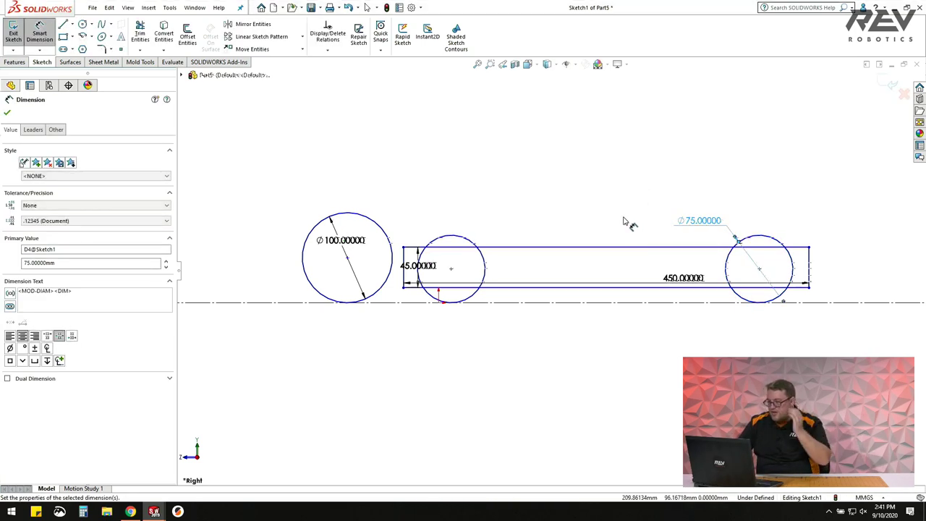
key(Escape)
drag(422, 266, 449, 263)
key(Escape)
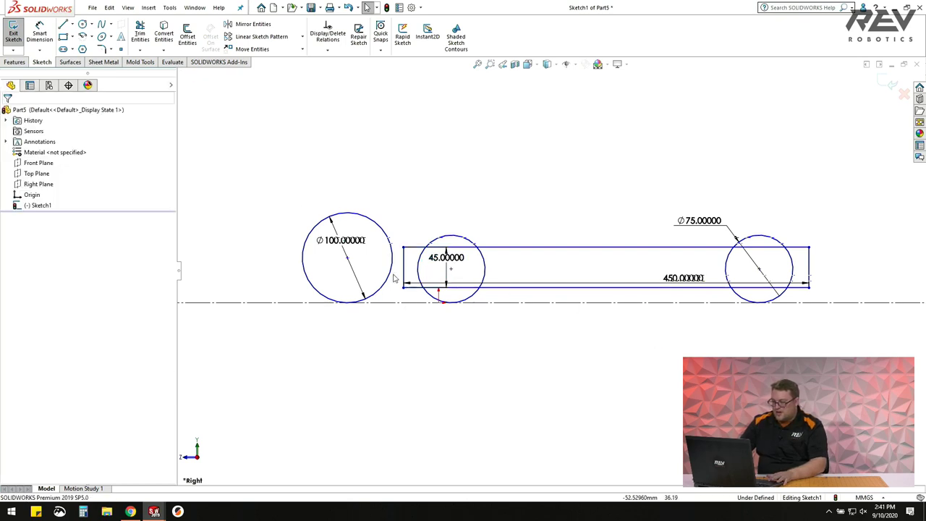
Nudge the 100 mm circle outward and shift the near 75 mm circle and the rectangle away from it.
scroll(514, 243, down, 2)
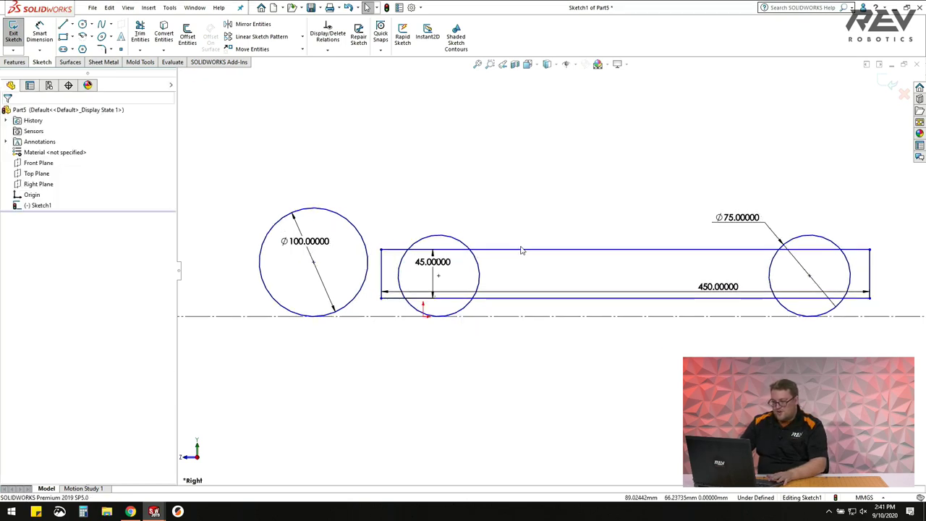
click(315, 263)
drag(313, 241, 308, 241)
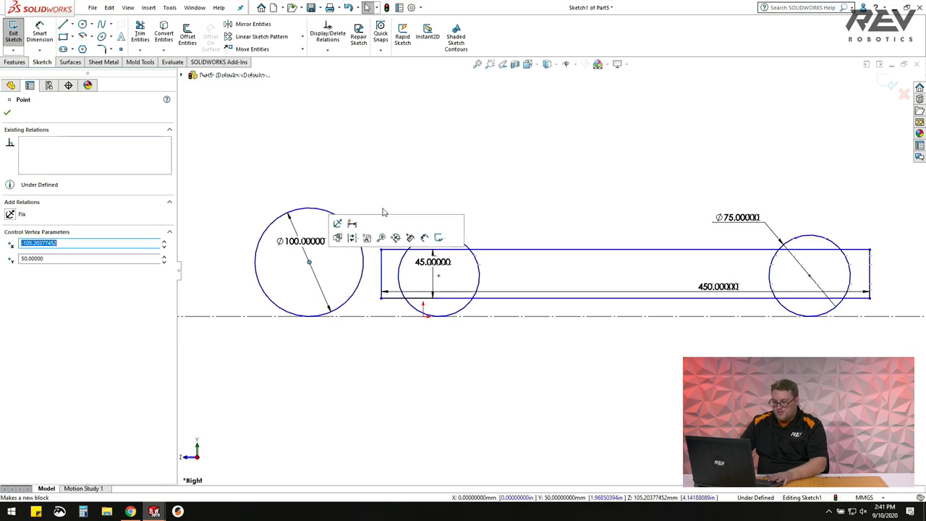
key(Escape)
scroll(434, 255, up, 2)
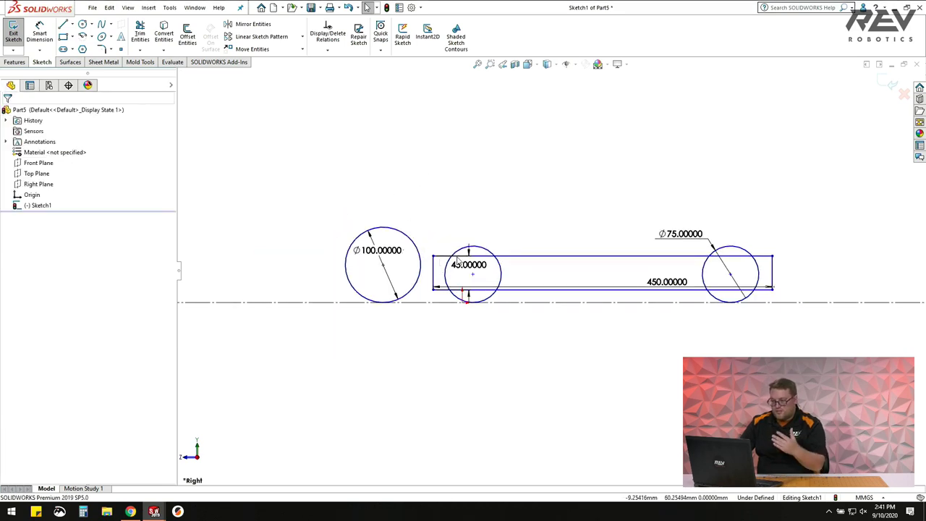
scroll(490, 239, down, 2)
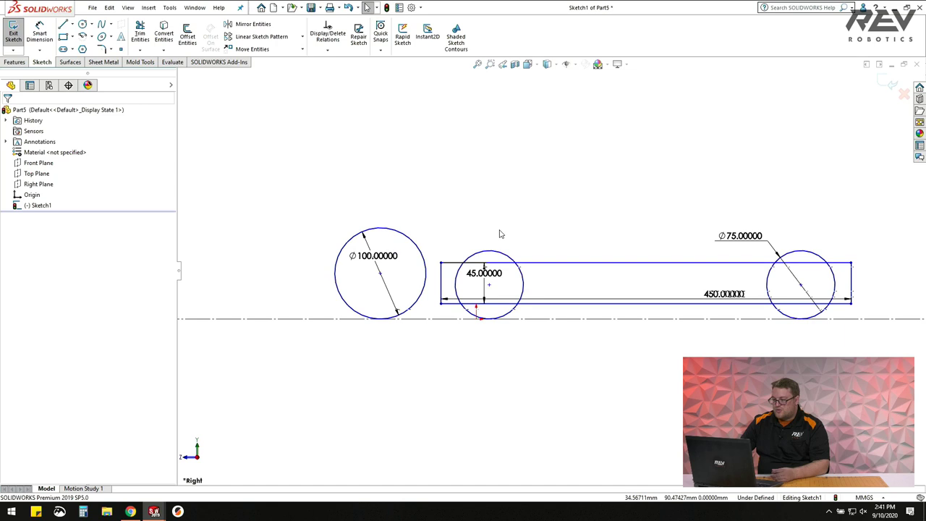
scroll(519, 282, down, 1)
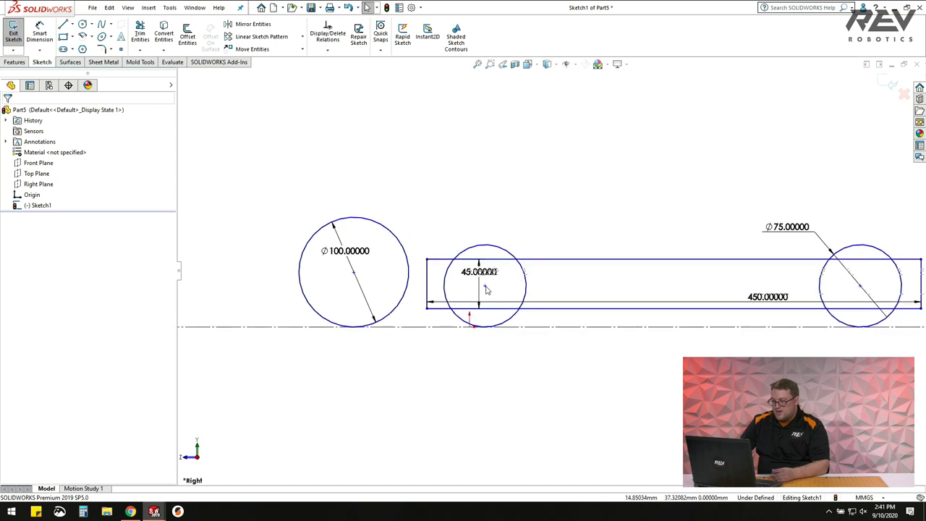
drag(485, 286, 469, 321)
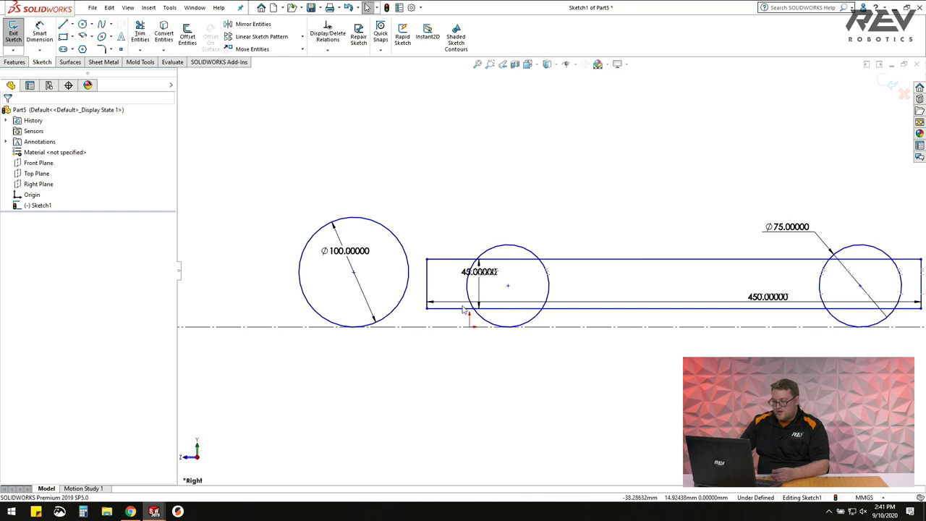
drag(462, 310, 481, 313)
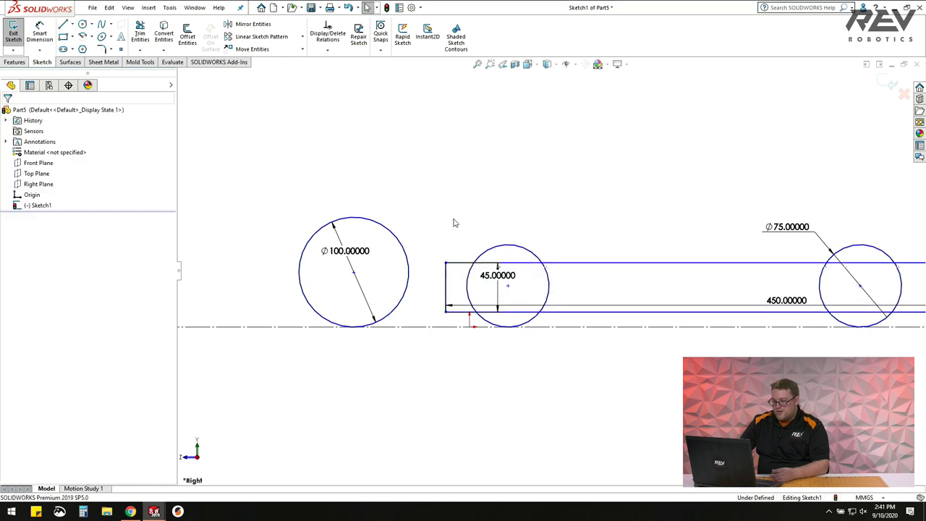
Add a Horizontal relation between the midpoint of the rectangle's near short edge and the near 75 mm circle's centre.
click(509, 285)
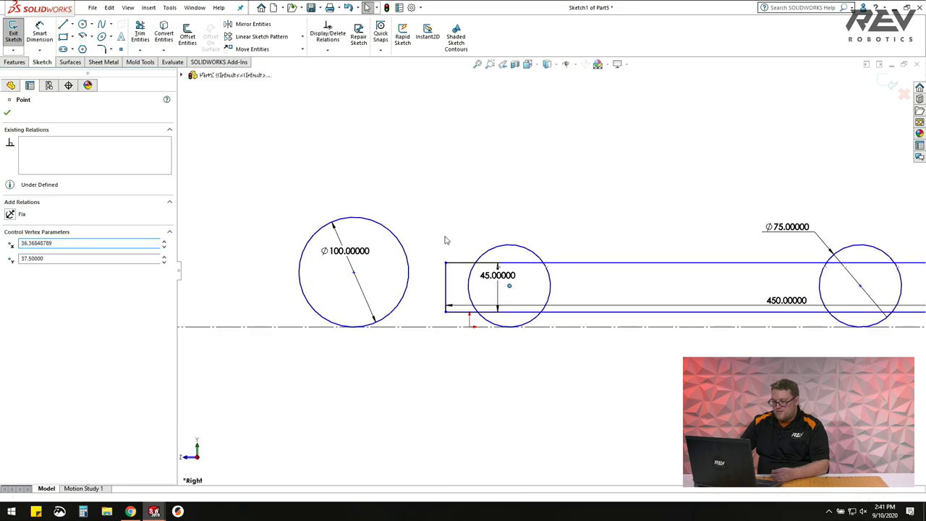
key(Escape)
right_click(446, 279)
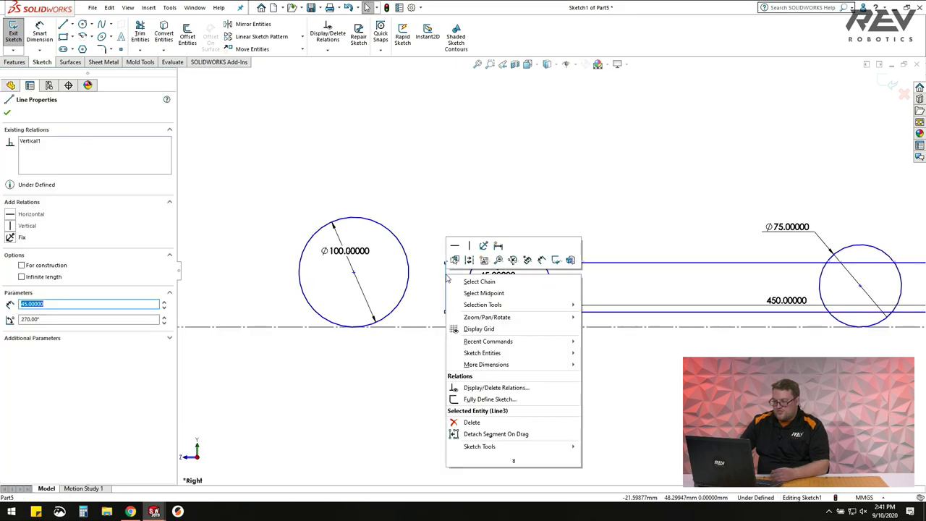
click(497, 297)
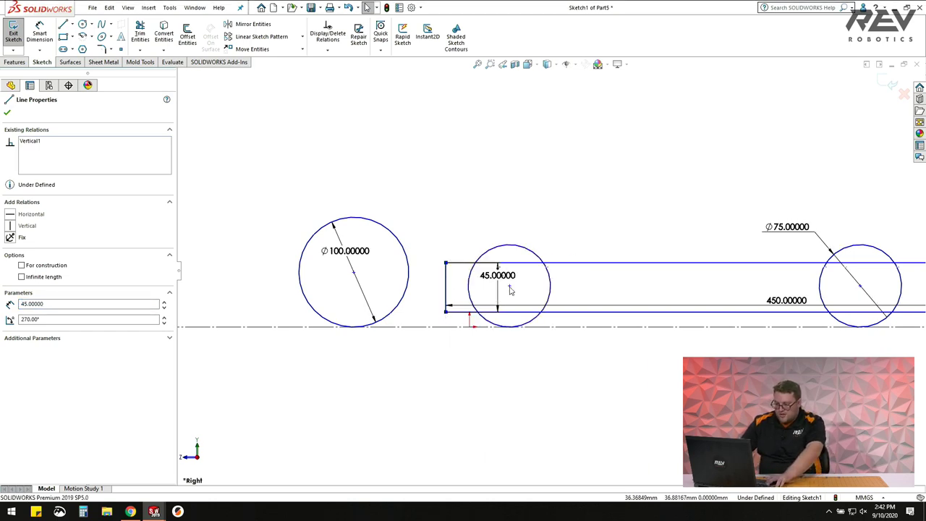
ctrl+click(509, 287)
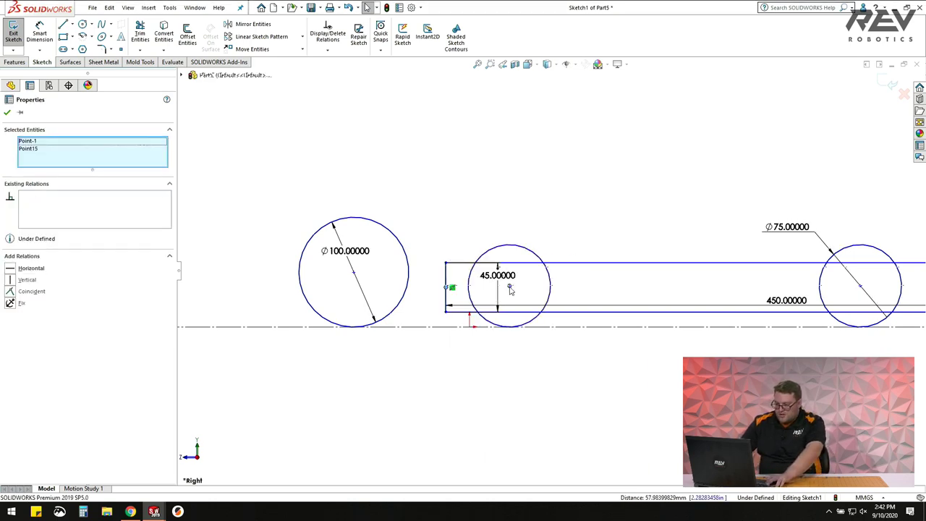
click(11, 270)
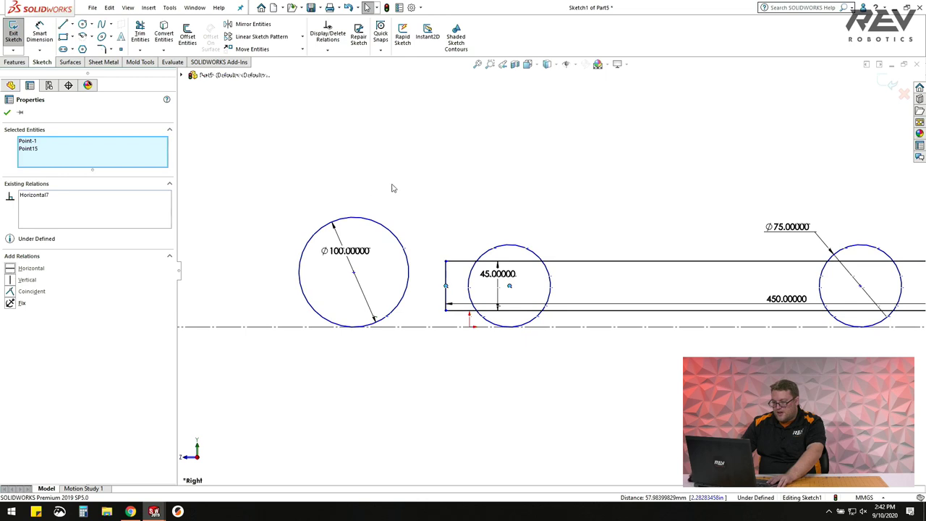
click(439, 173)
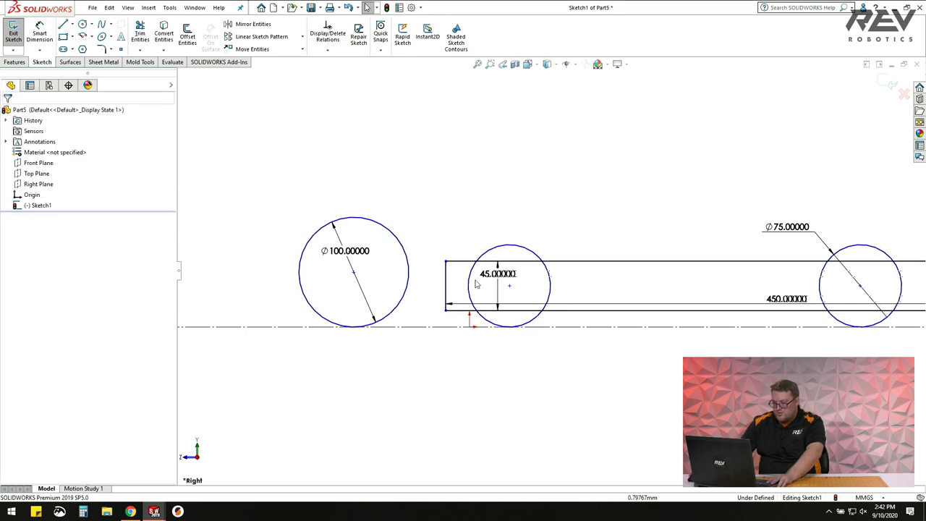
Dimension the horizontal distance from the rectangle's near short edge to the near 75 mm circle's centre as 40 mm.
scroll(488, 279, down, 1)
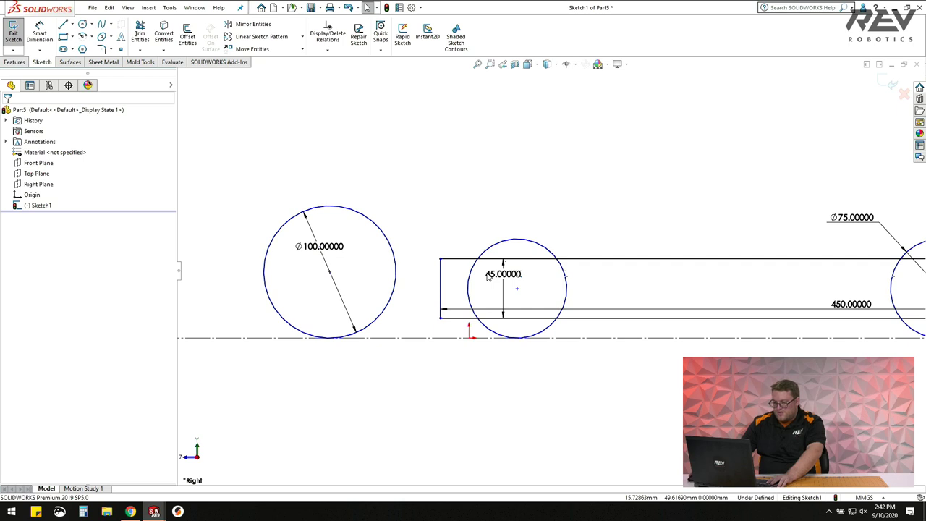
scroll(489, 278, down, 1)
click(489, 278)
click(463, 290)
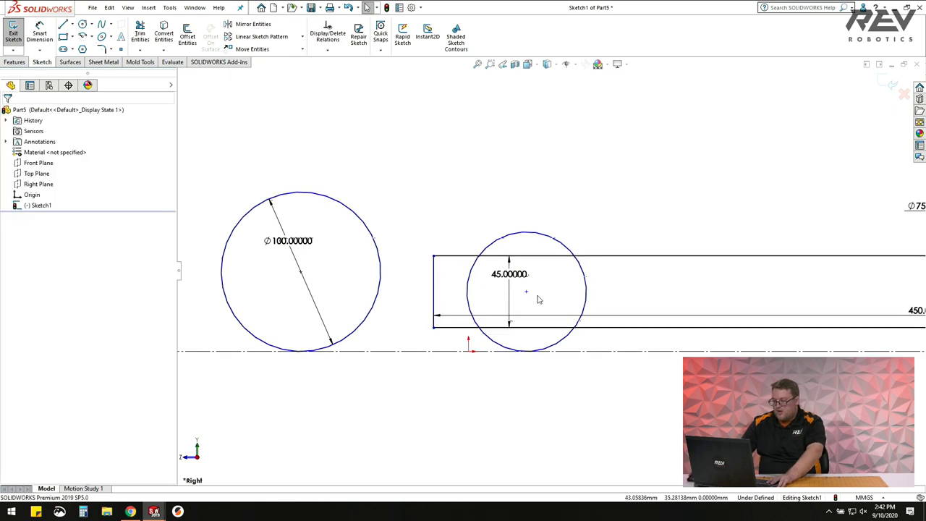
click(39, 34)
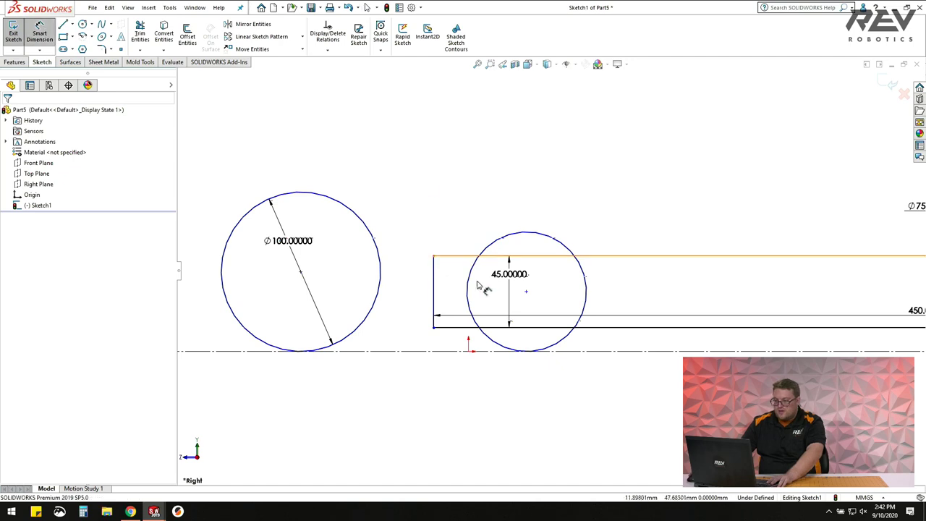
click(434, 275)
click(496, 247)
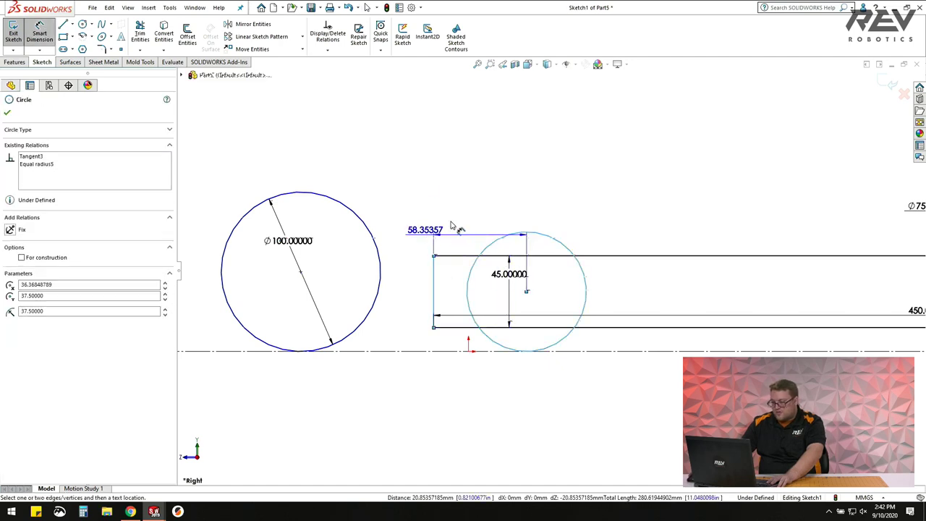
click(494, 249)
text(40mm)
key(Return)
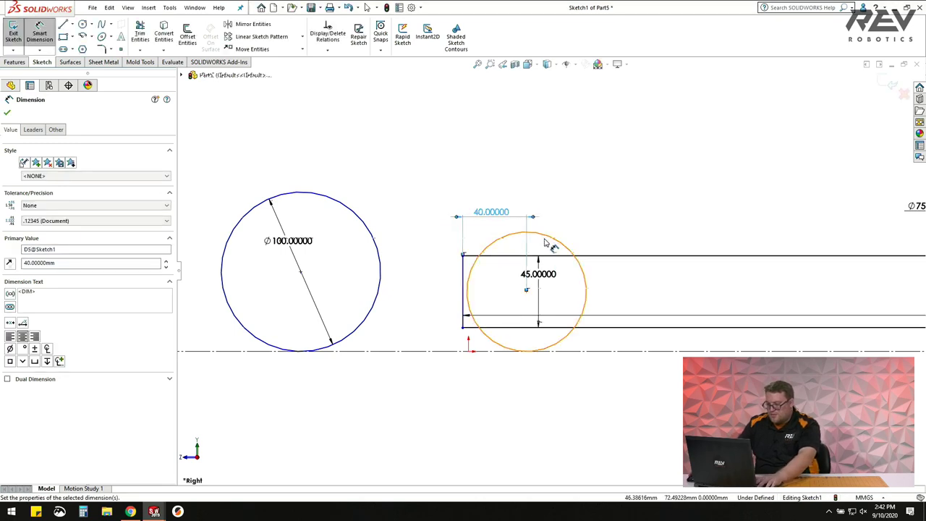
Change the distance between the rectangle's near short edge and the adjacent circle's centre to 50 mm.
double_click(490, 212)
text(40)
key(Return)
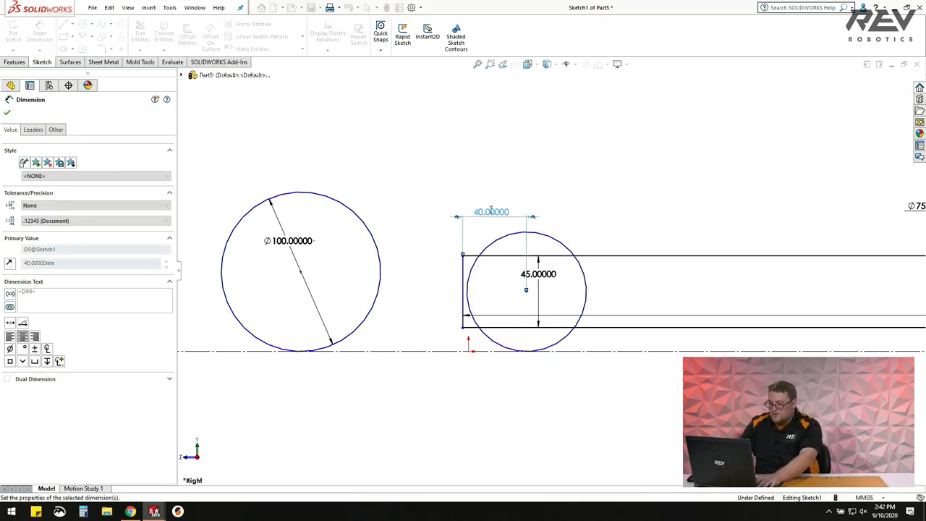
Dimension the far 75 mm circle's centre 50 mm from the rectangle's far short edge.
scroll(539, 261, down, 5)
scroll(717, 224, up, 3)
click(739, 304)
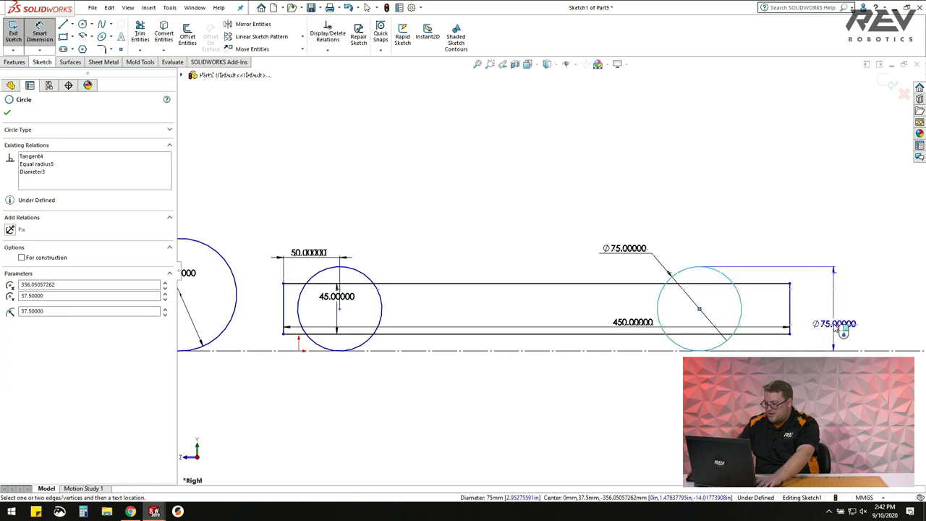
click(790, 290)
click(770, 262)
text(50mm)
key(Return)
key(Escape)
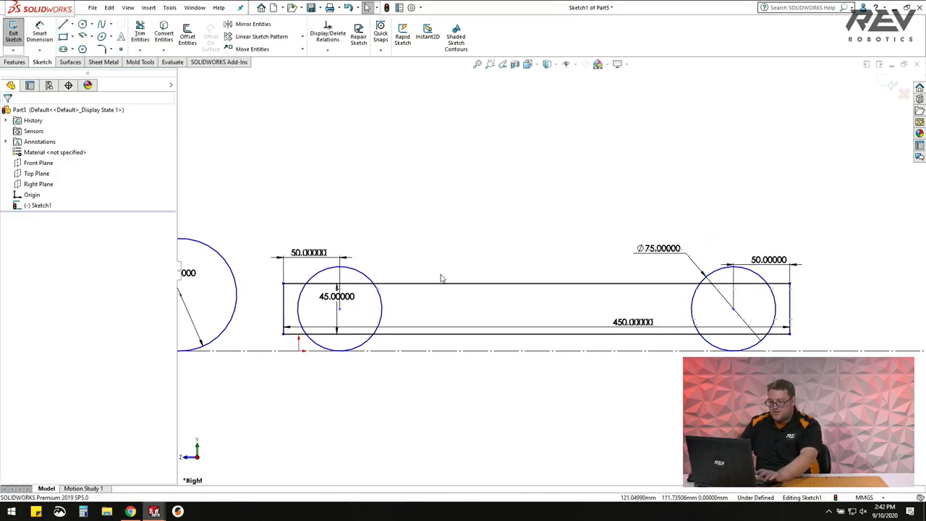
scroll(419, 318, down, 2)
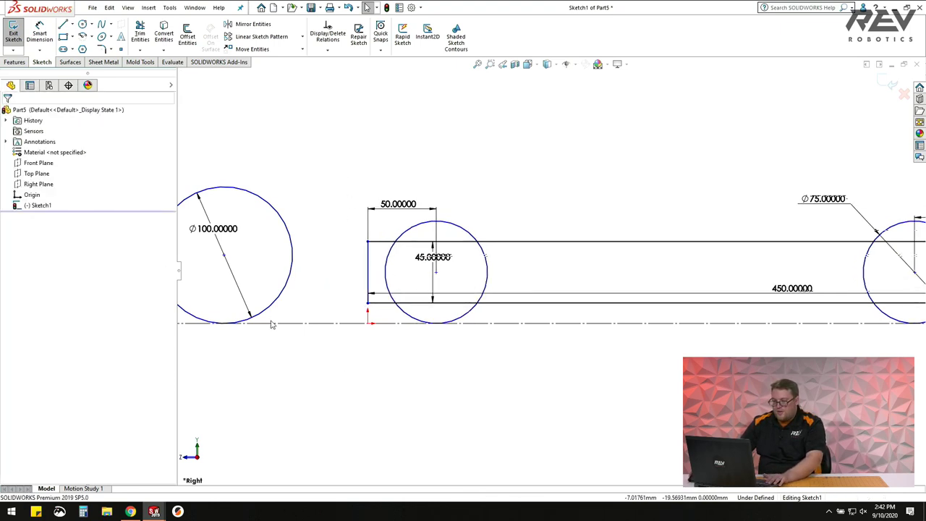
Add a Coincident relation between the rectangle's near short edge and the origin.
scroll(384, 237, up, 2)
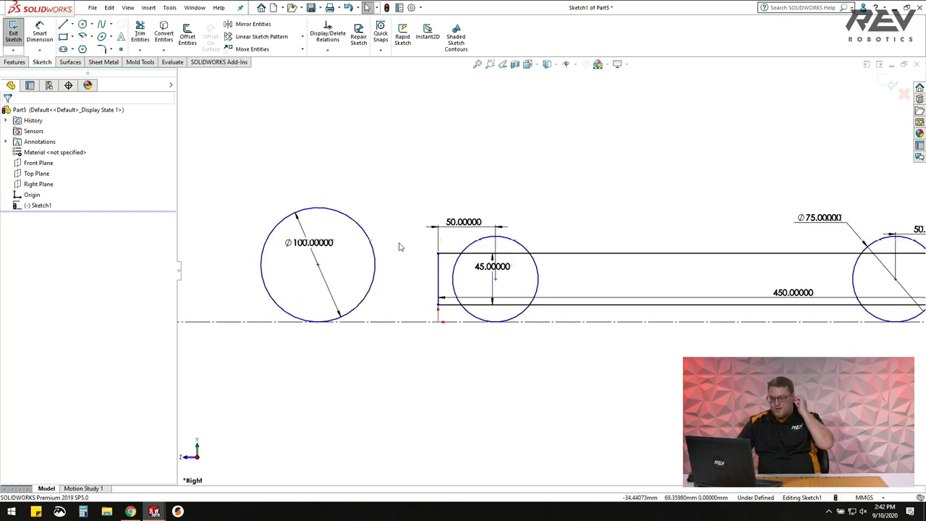
click(438, 254)
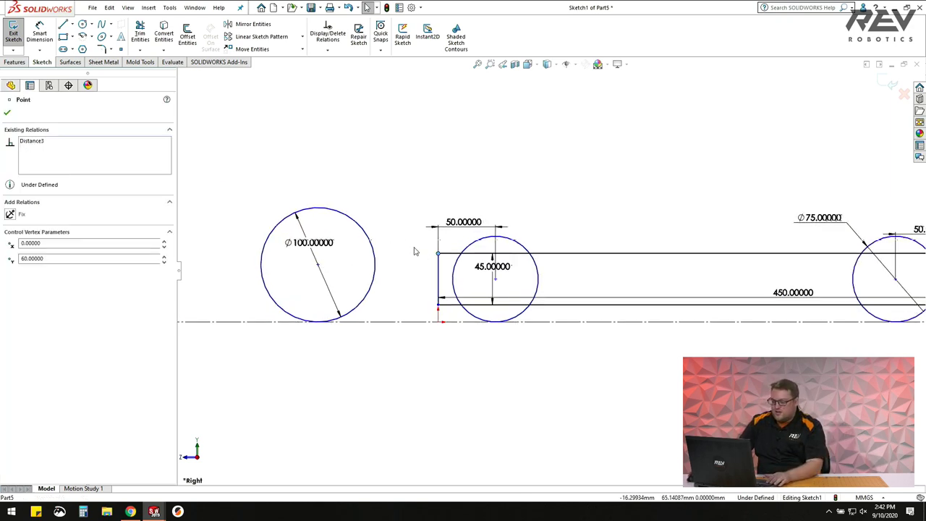
click(399, 183)
click(416, 277)
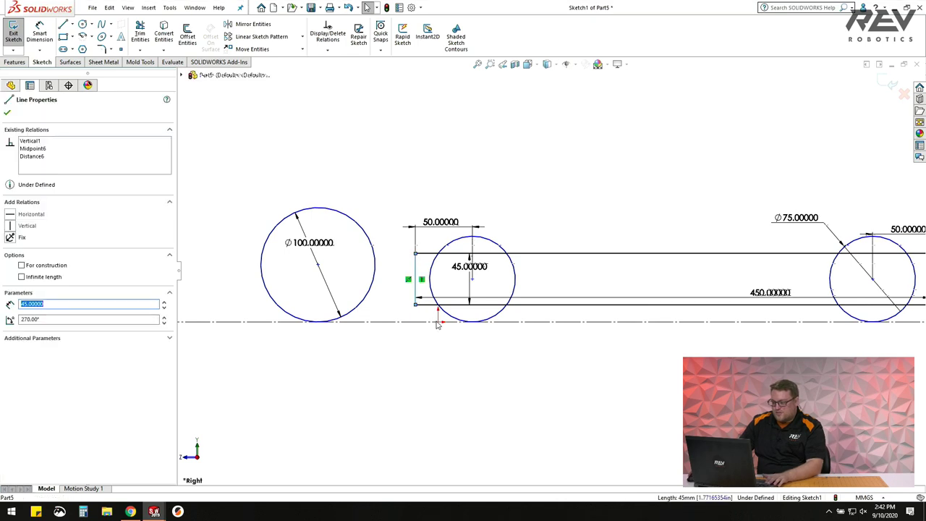
ctrl+click(437, 320)
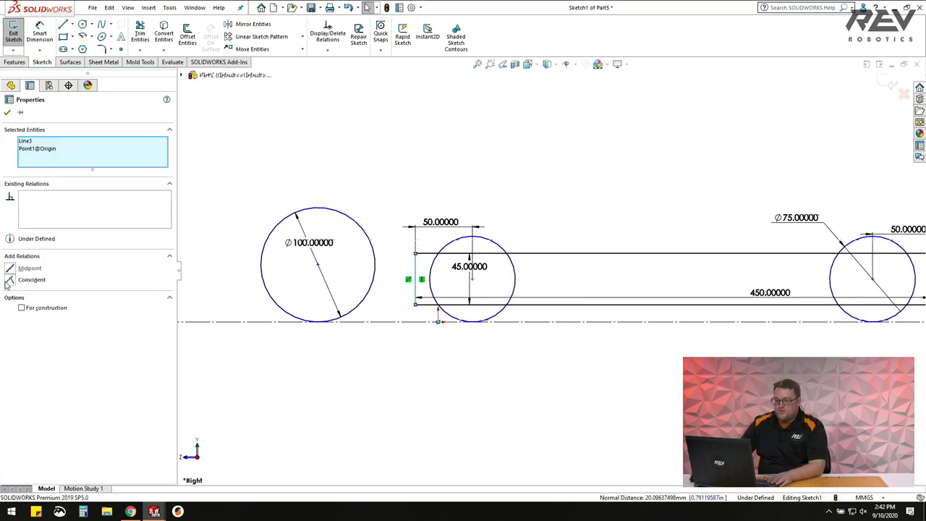
click(9, 279)
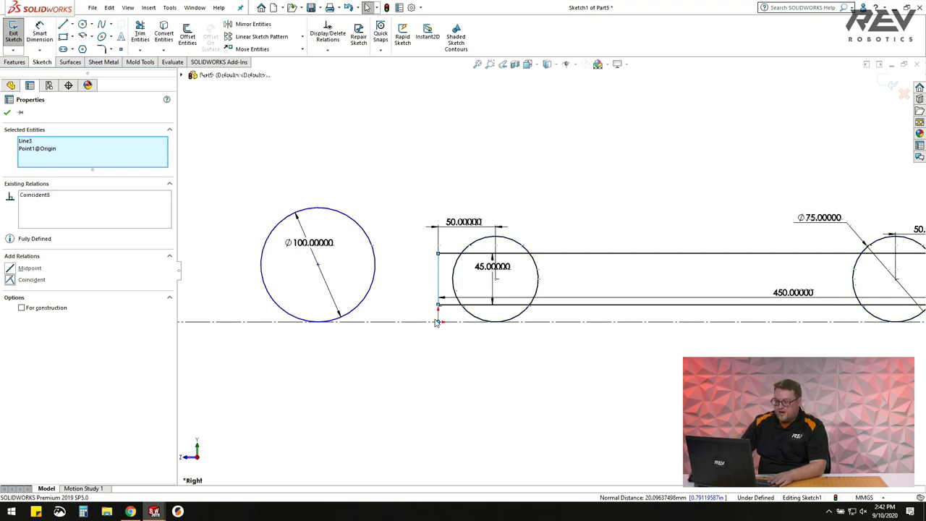
click(338, 159)
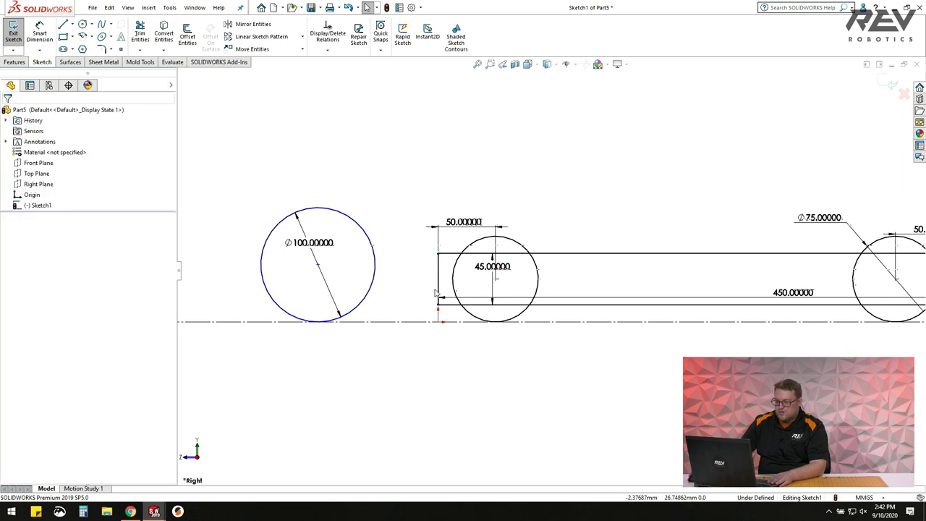
click(438, 288)
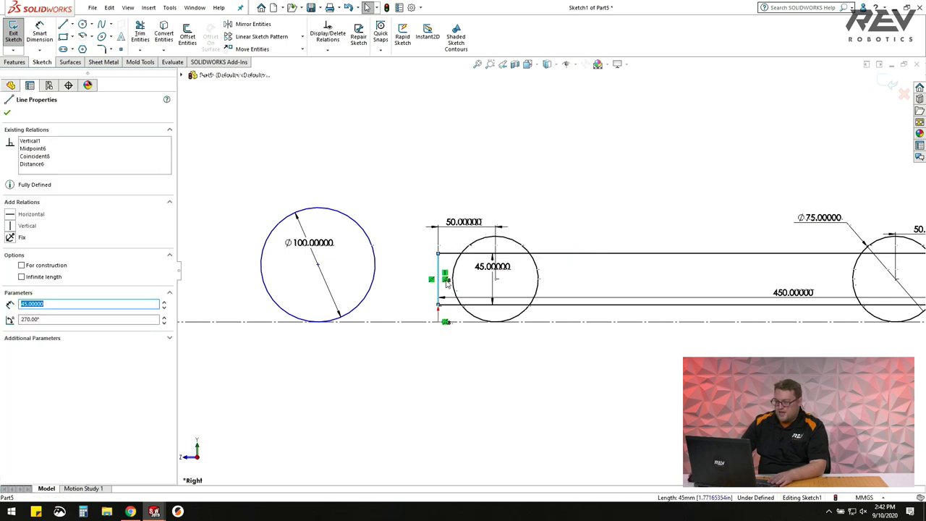
click(447, 284)
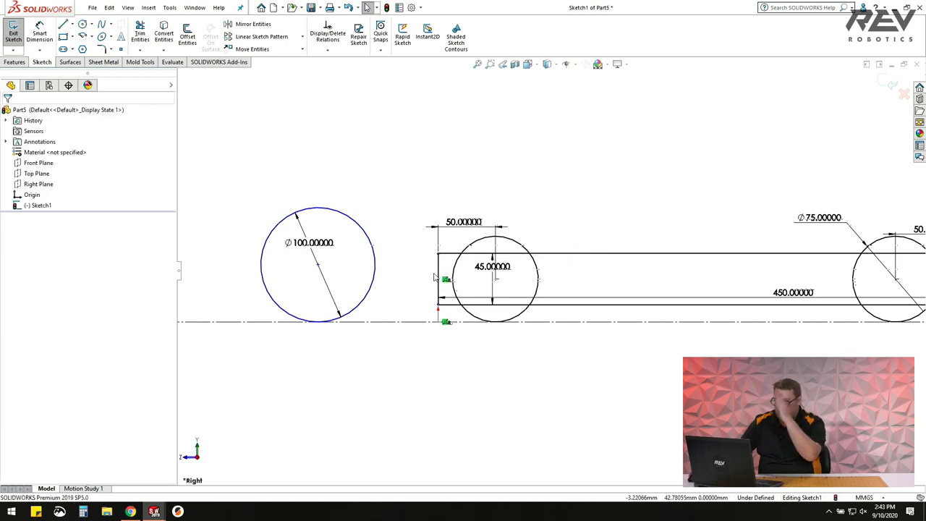
Slide the 100 mm circle along the ground line closer to the rectangle's near short edge.
scroll(624, 312, up, 3)
scroll(547, 213, down, 1)
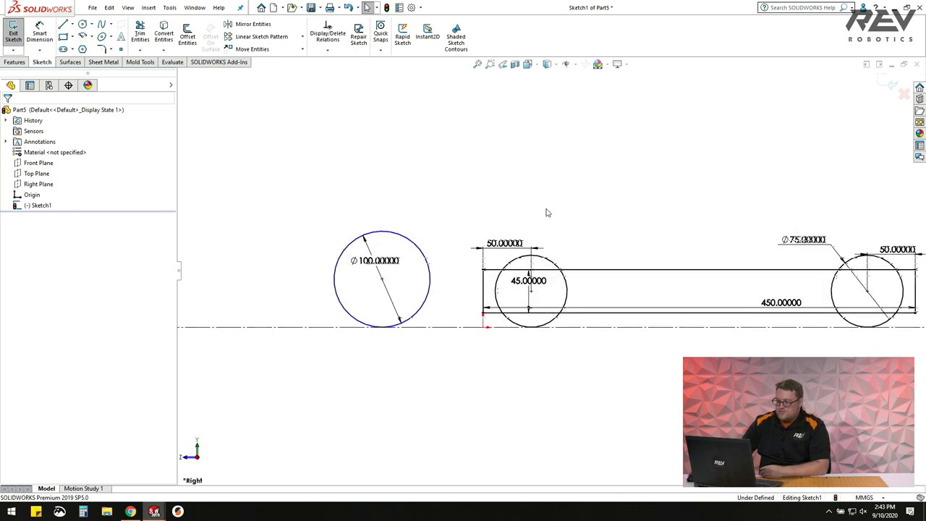
scroll(390, 288, down, 2)
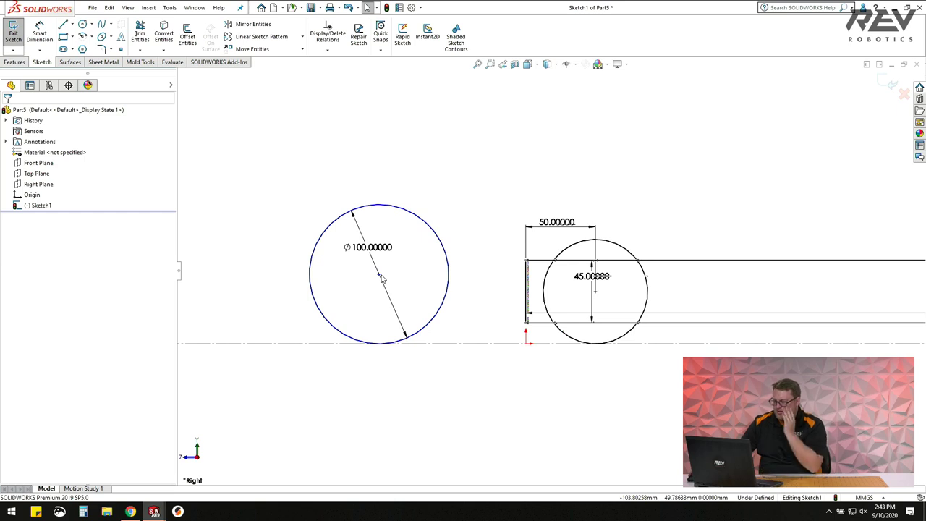
drag(381, 278, 438, 277)
click(446, 207)
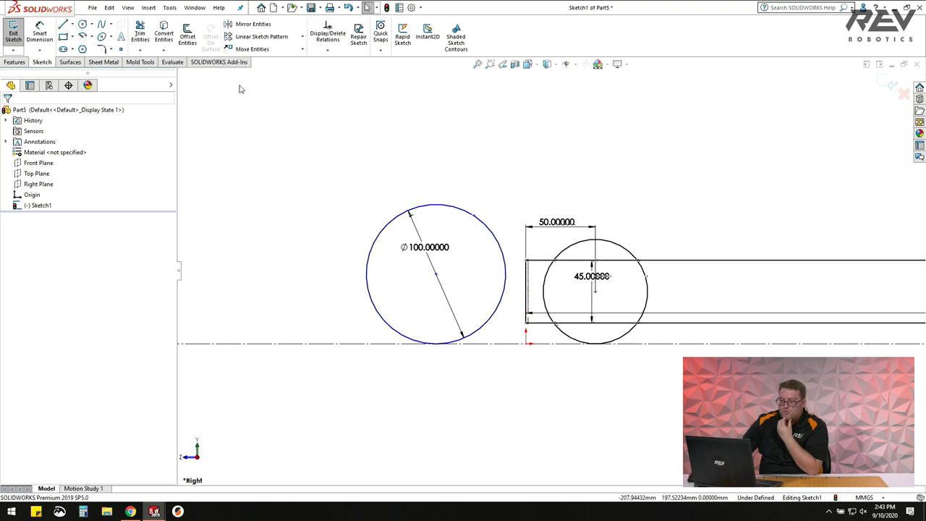
drag(439, 278, 412, 275)
Sketch a circle about 42 mm in diameter above the gap between the 100 mm circle and the rectangle.
click(82, 23)
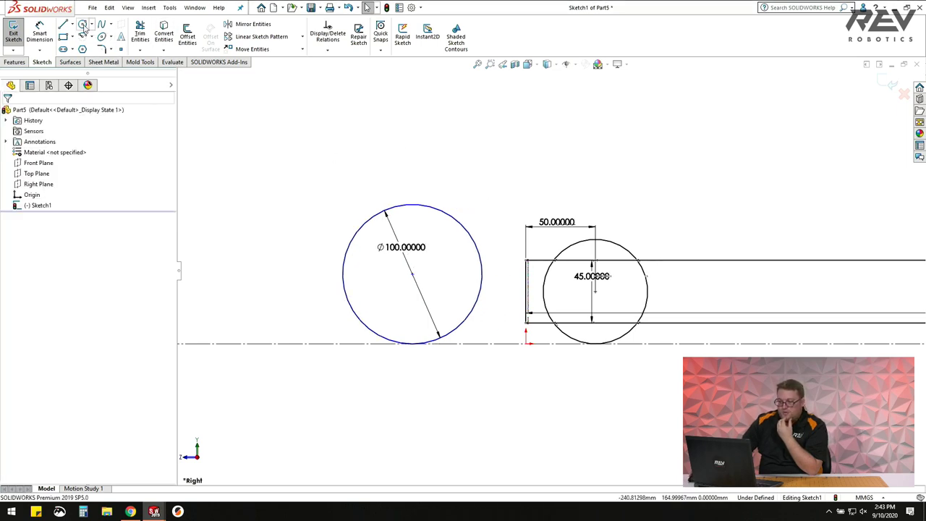
click(474, 188)
click(466, 217)
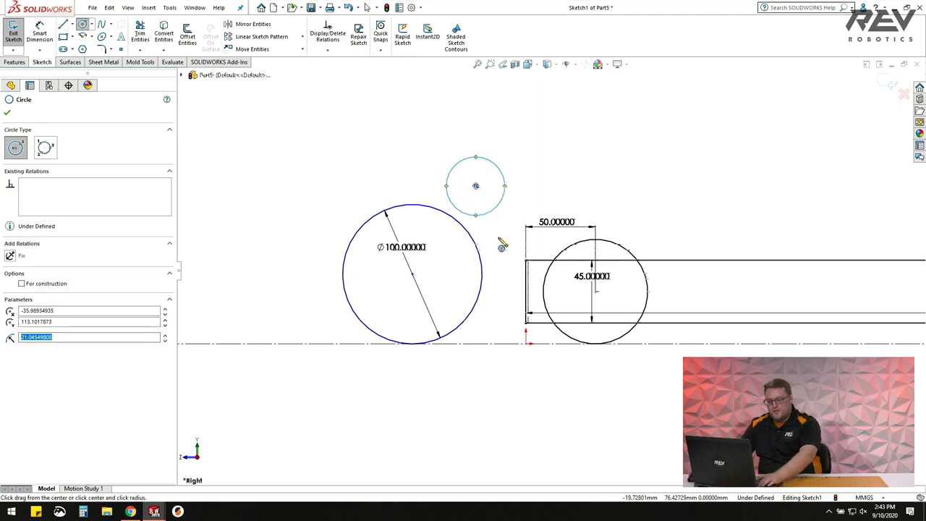
key(Escape)
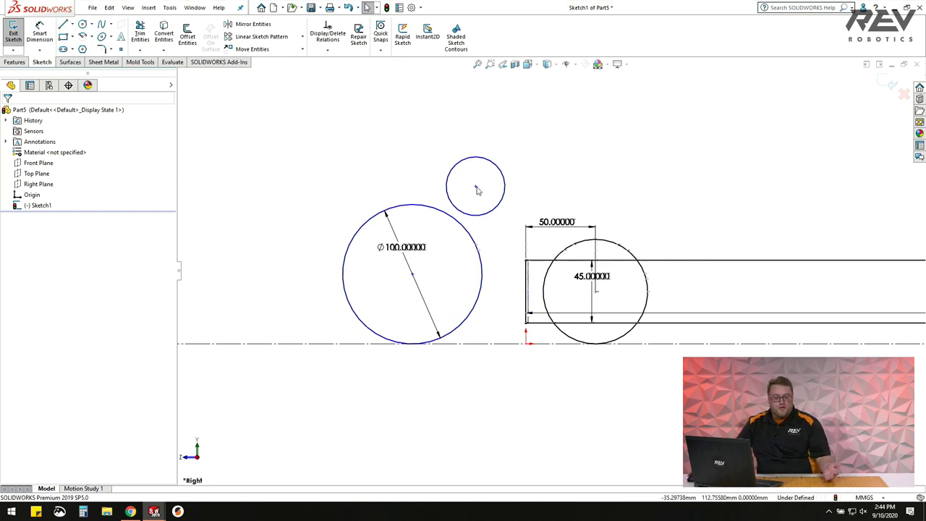
mouse_move(476, 187)
mouse_down()
mouse_move(496, 184)
mouse_move(473, 182)
mouse_up()
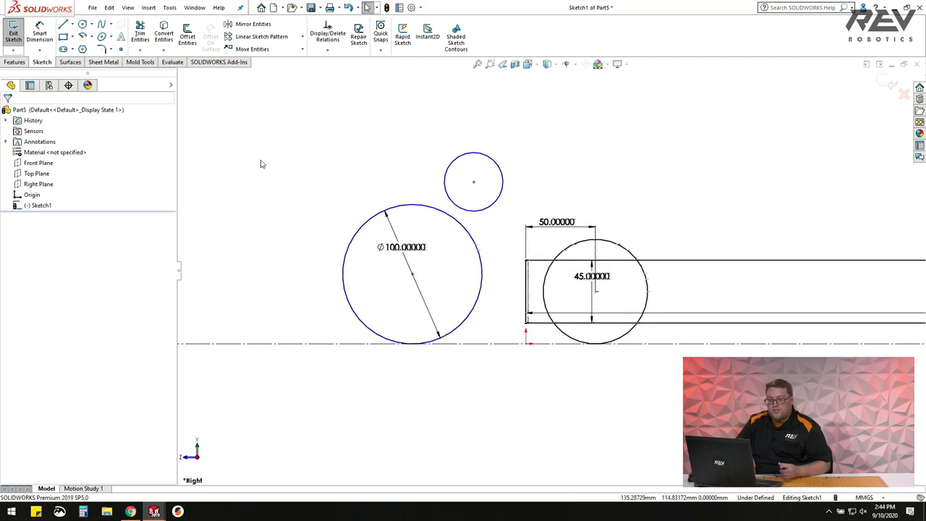
click(43, 31)
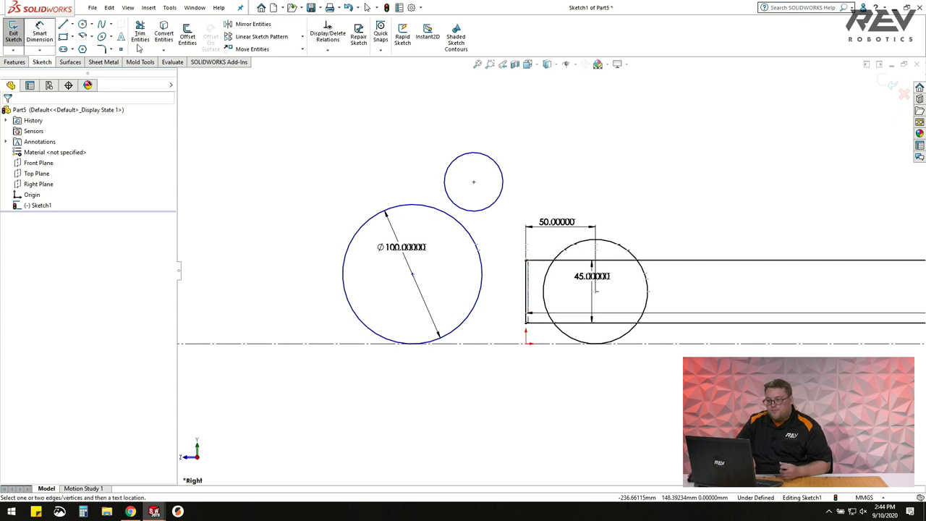
click(495, 161)
key(Escape)
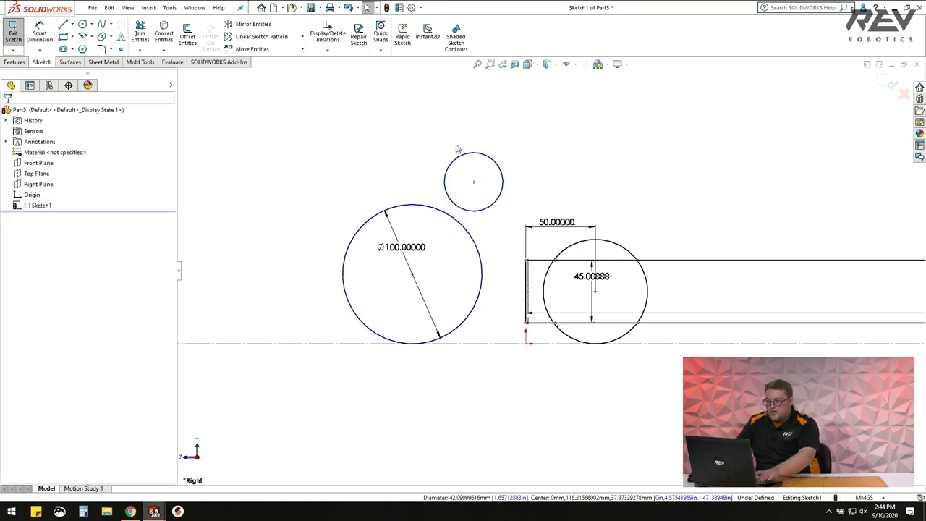
Move the small circle above the rectangle's near end, its centre about 26 mm inside the short edge and about 130 mm above the ground line.
click(473, 181)
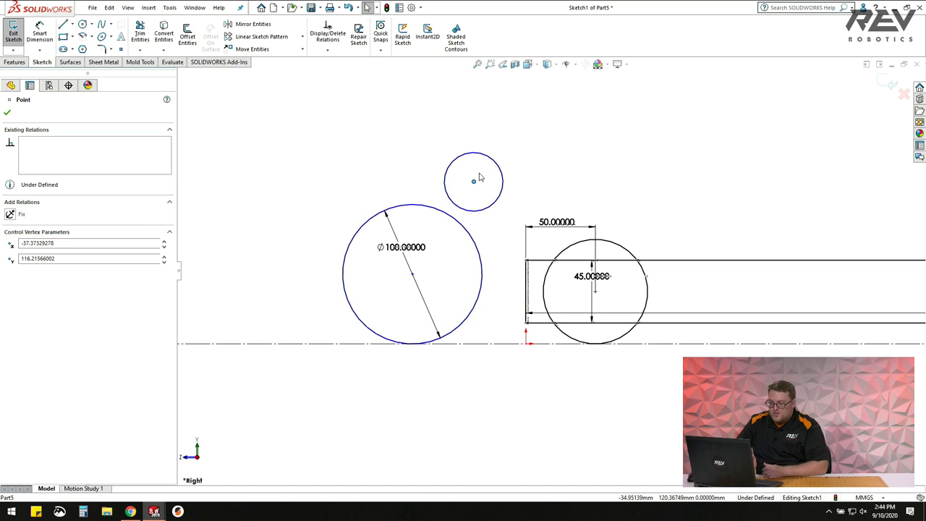
drag(479, 177, 485, 175)
key(Escape)
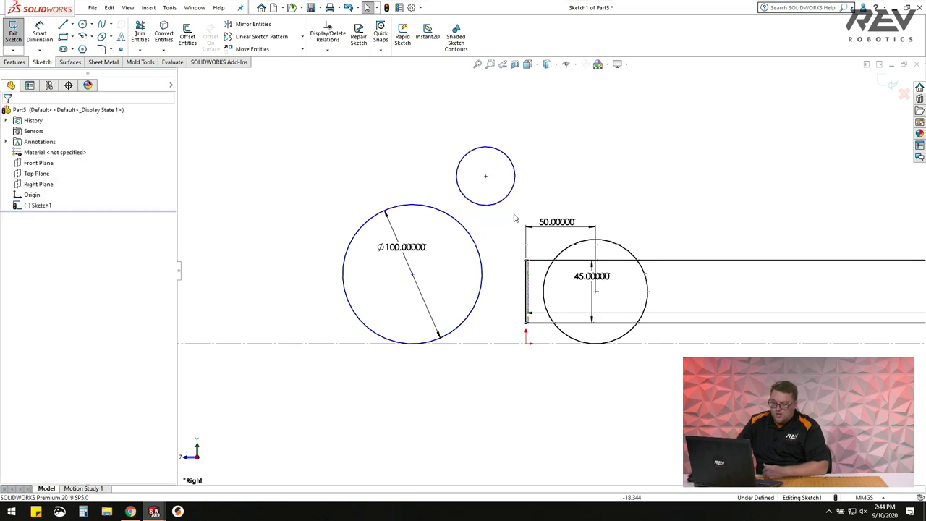
scroll(557, 289, up, 3)
scroll(586, 265, down, 3)
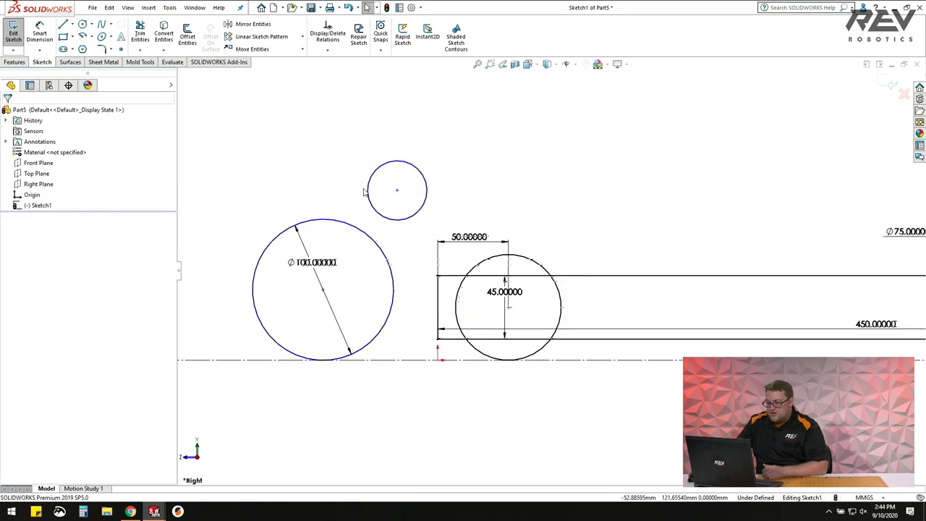
click(397, 192)
drag(396, 190, 389, 208)
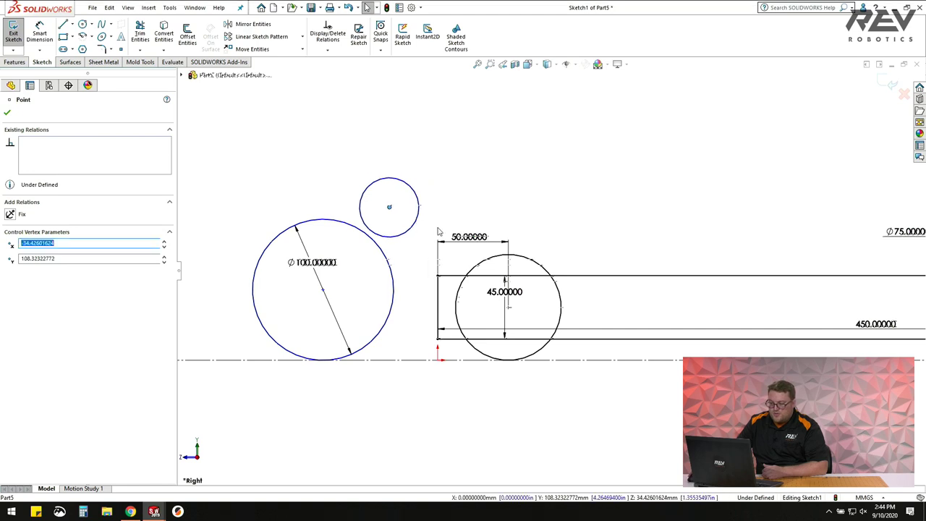
key(Escape)
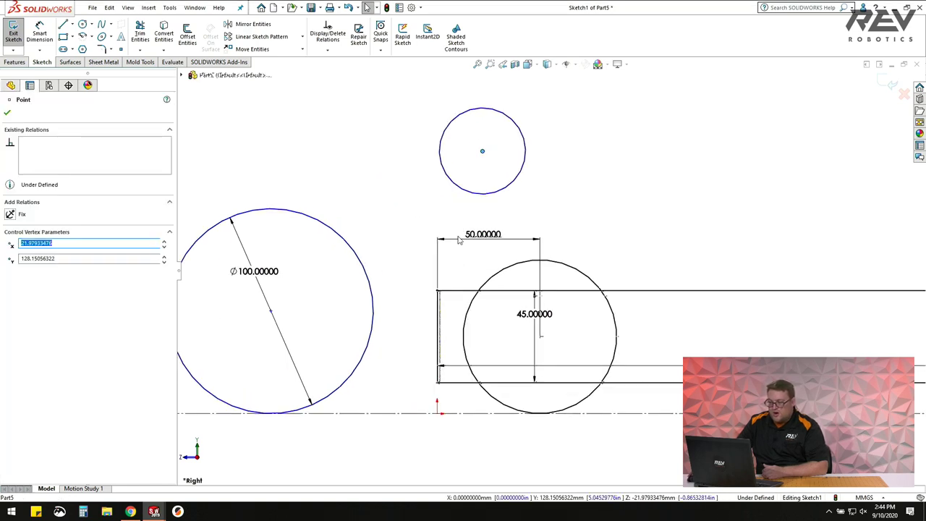
key(Escape)
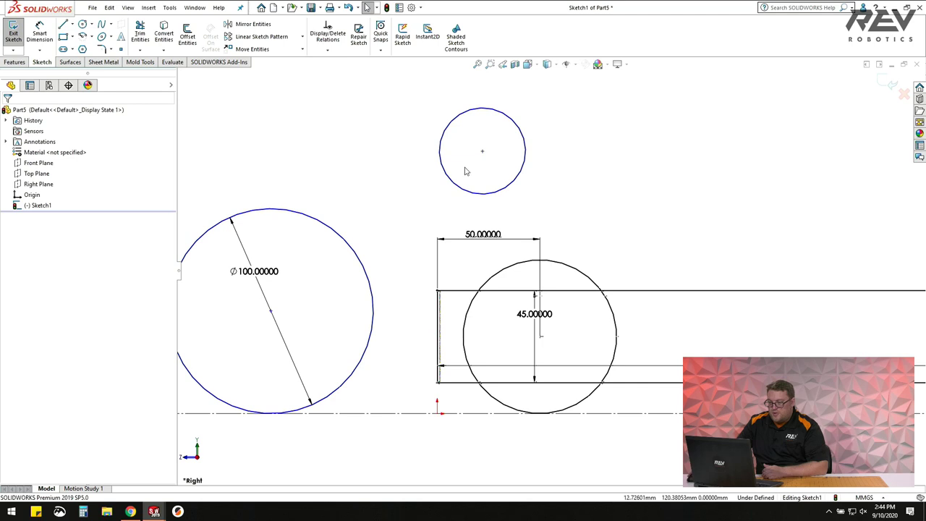
click(482, 152)
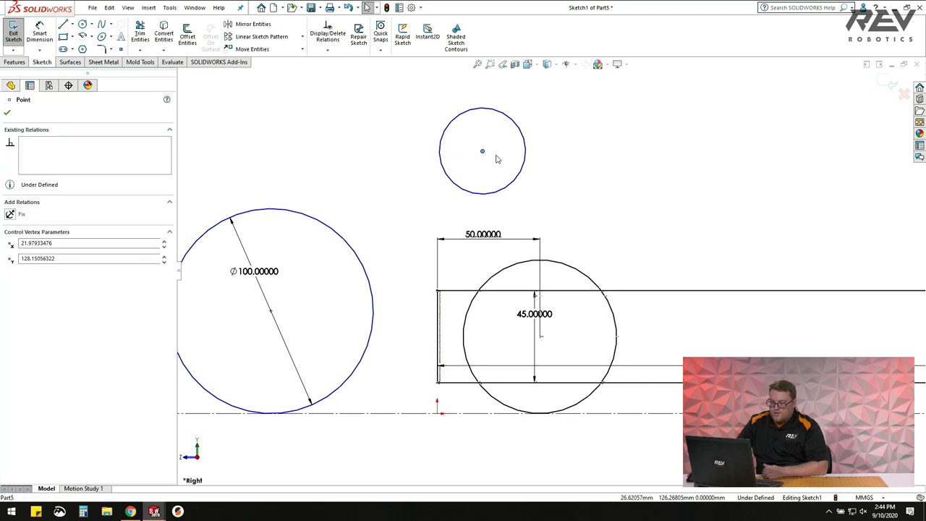
drag(483, 151, 491, 147)
key(Escape)
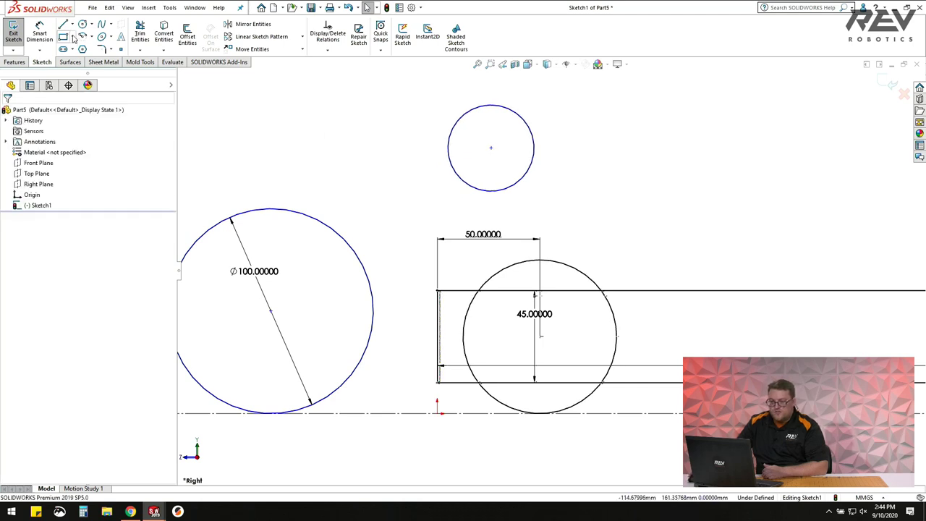
Dimension the horizontal distance from the rectangle's near upper corner to the small circle's centre as 25 mm.
click(40, 36)
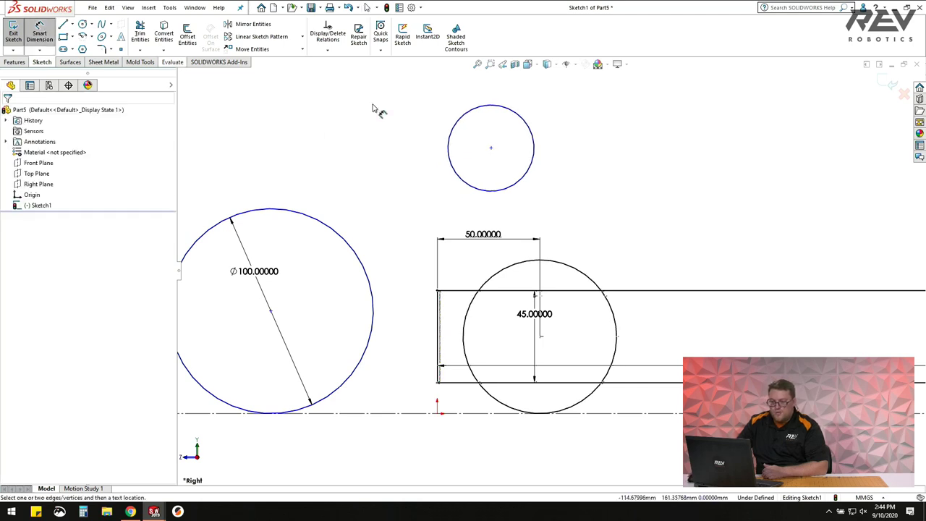
click(439, 326)
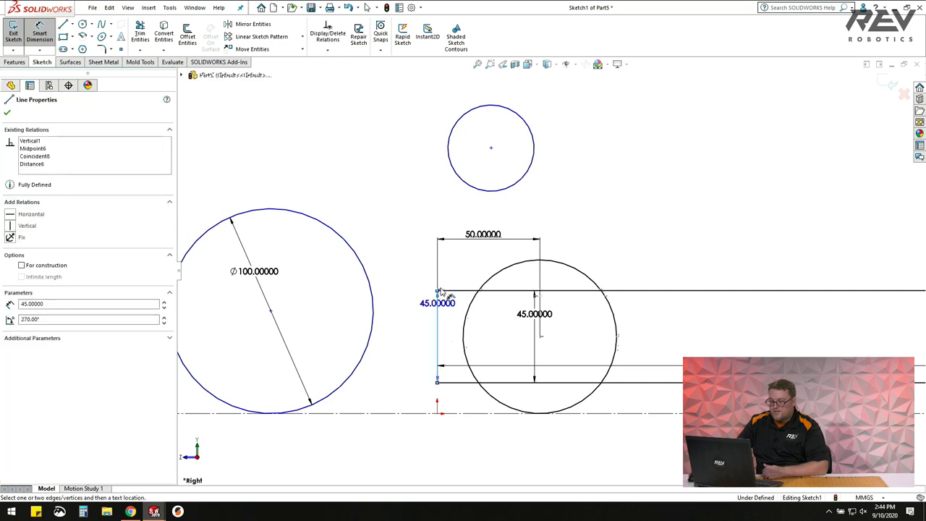
click(494, 190)
click(477, 93)
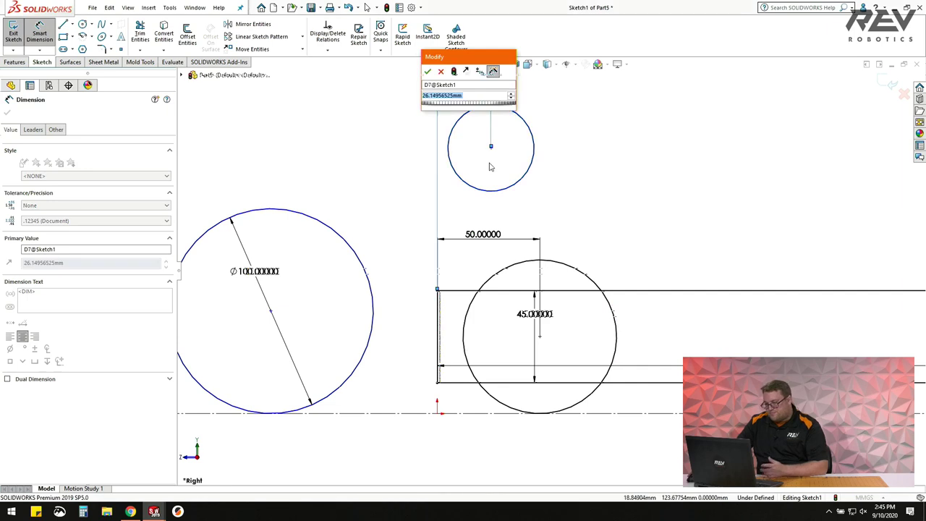
text(25)
key(Return)
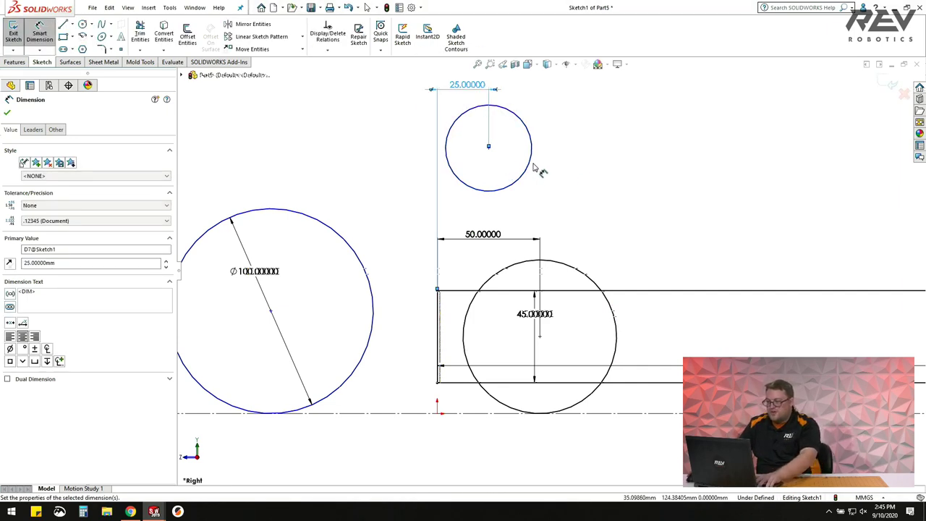
key(Escape)
Shift the small circle vertically to sit slightly lower above the rectangle's near end.
click(489, 150)
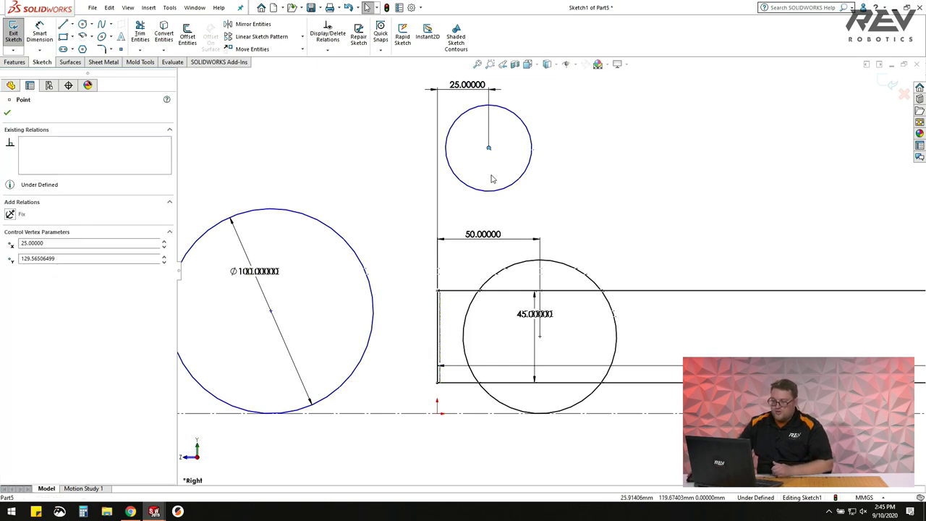
drag(494, 190, 567, 164)
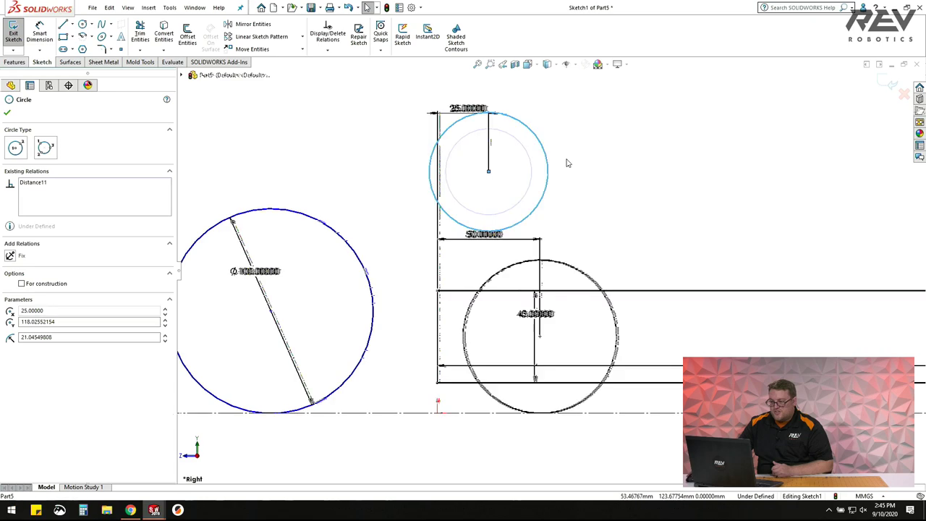
click(567, 164)
scroll(564, 258, up, 2)
scroll(564, 258, down, 3)
scroll(515, 348, up, 1)
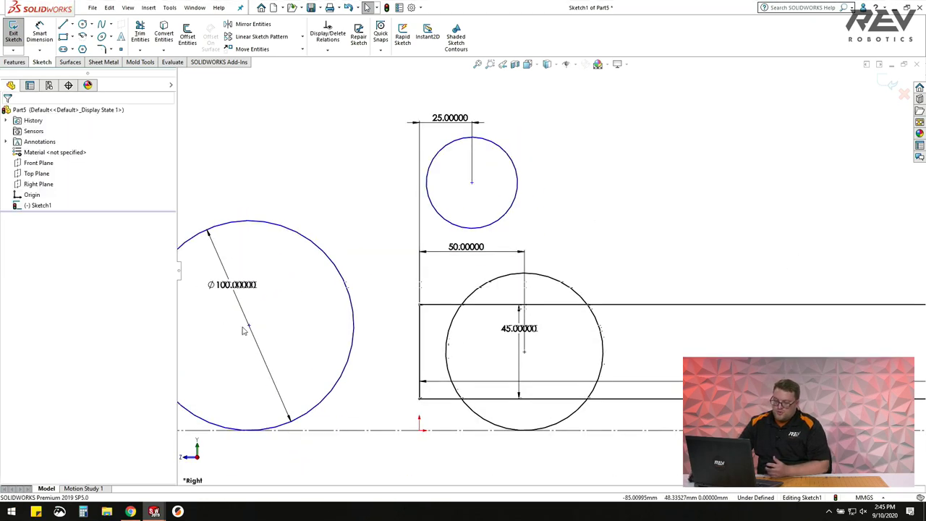
drag(471, 183, 472, 171)
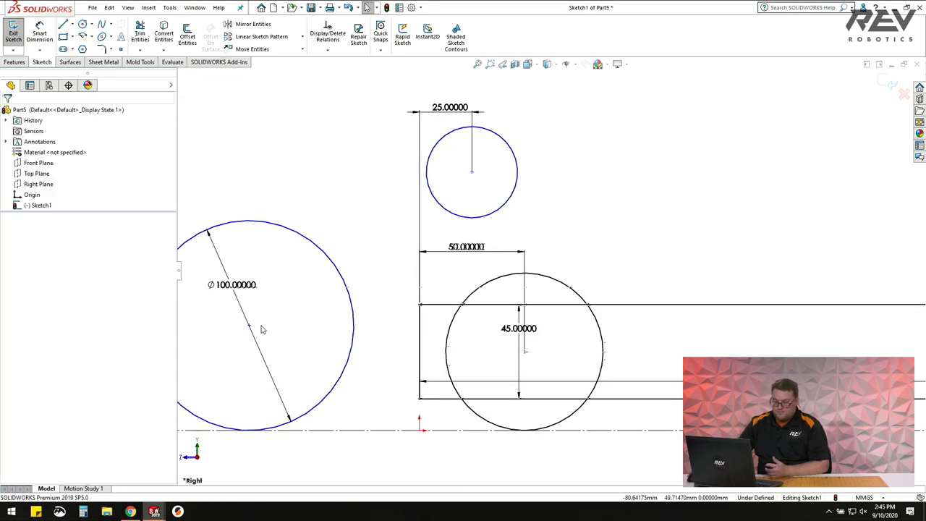
Slide the 100 mm circle along the ground line to beneath the small circle, and shrink the small circle.
drag(248, 326, 455, 325)
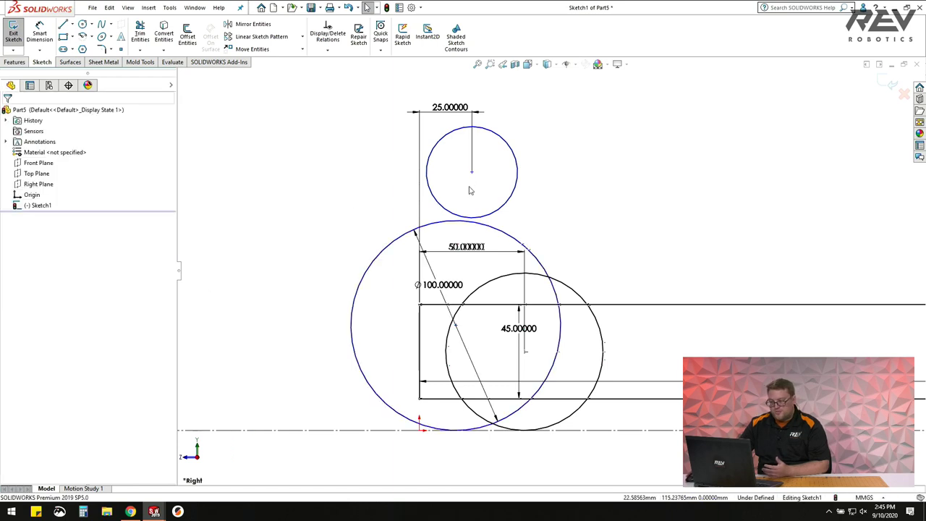
drag(503, 204, 478, 181)
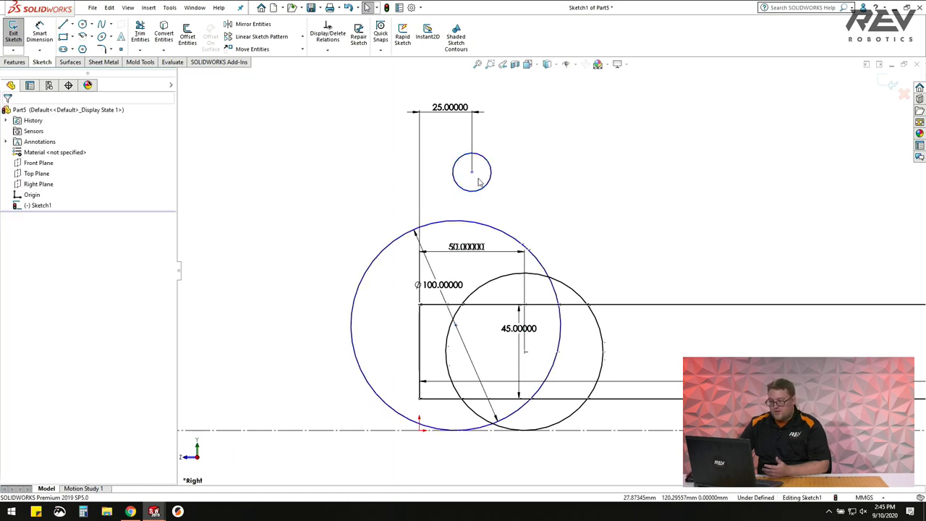
Enlarge the small upper circle to about 46 mm diameter and adjust its height to sit just above the 100 mm circle.
click(471, 171)
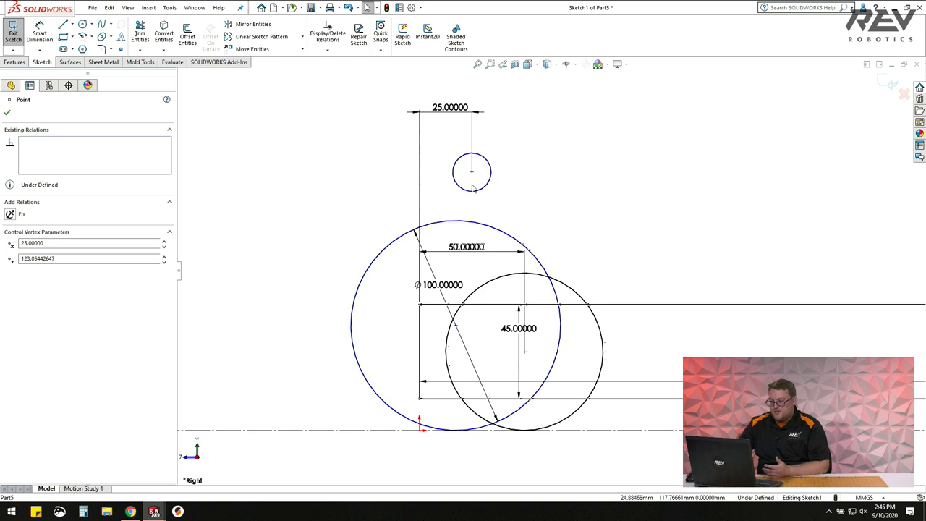
drag(473, 188, 475, 217)
key(Escape)
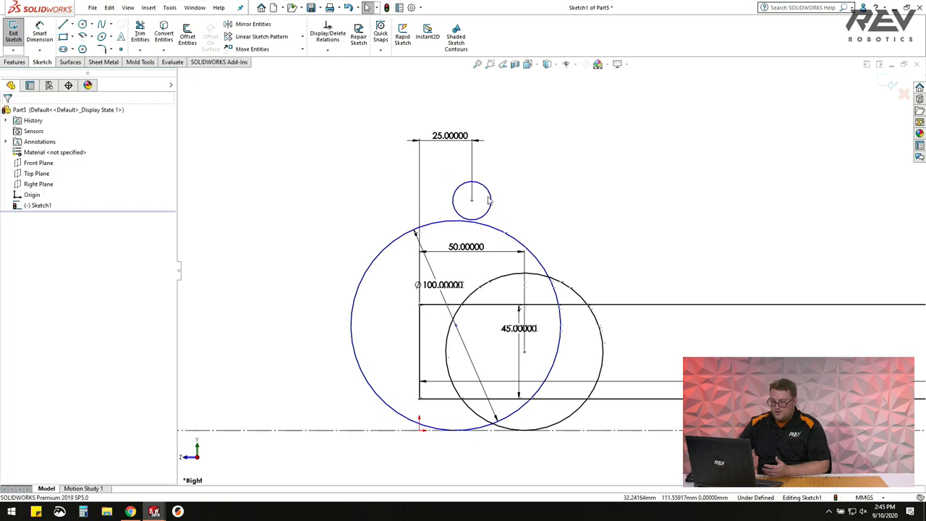
drag(486, 201, 518, 201)
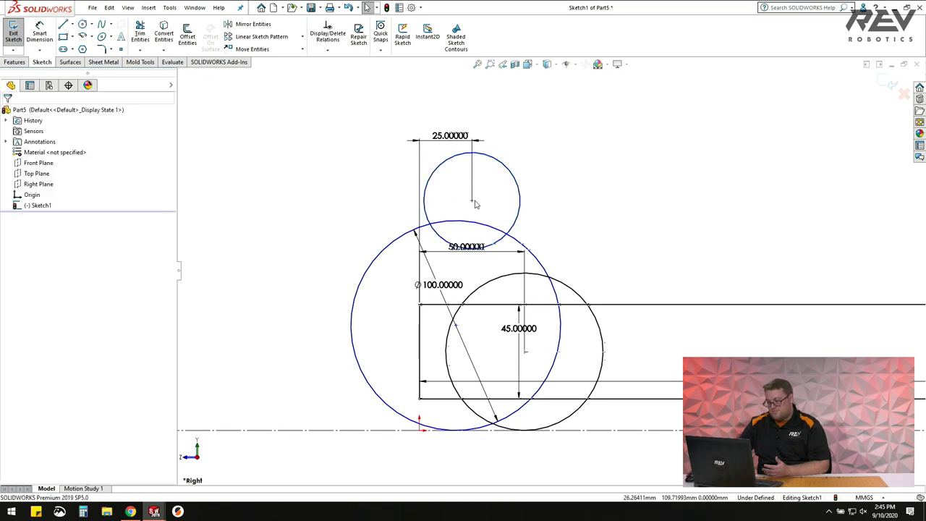
click(472, 201)
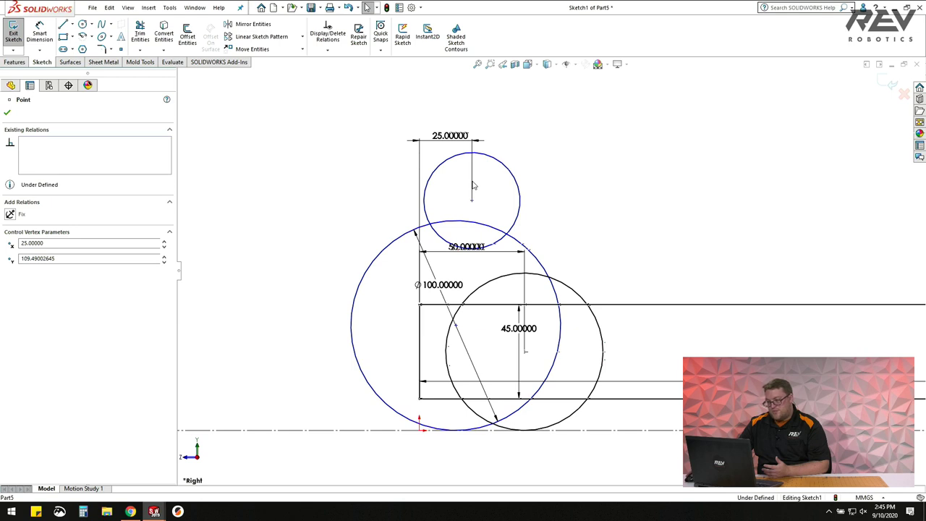
key(ctrl+z)
Slide the 100 mm circle outward along the ground line and back beneath the small circle, its centre 25 mm inside the frame's end.
click(455, 325)
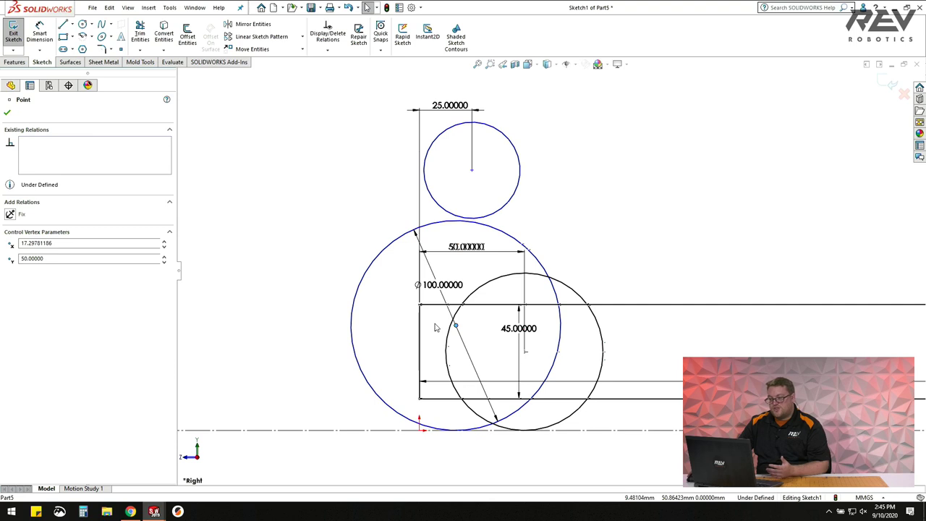
drag(435, 328, 340, 212)
click(378, 209)
scroll(420, 218, down, 2)
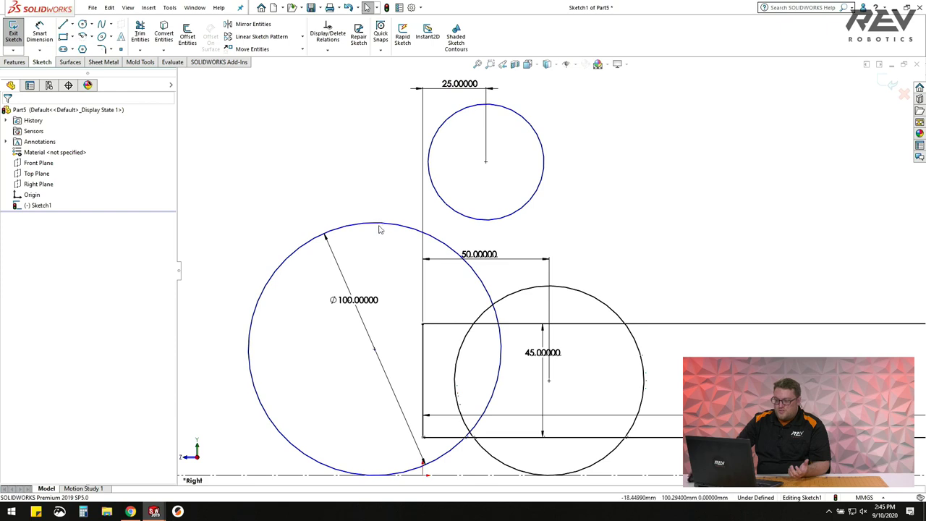
drag(375, 349, 485, 351)
click(491, 227)
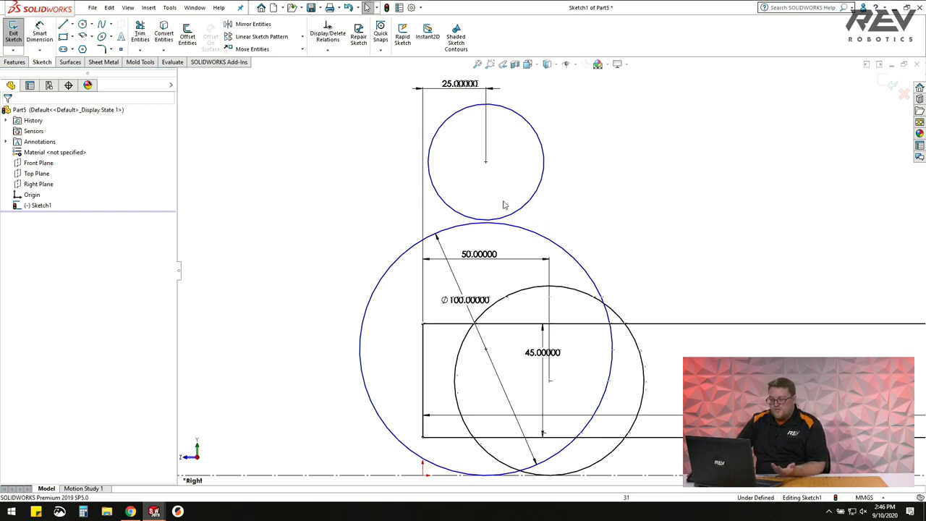
Lower the small circle until it overlaps the 100 mm circle, its centre about 117 mm above the ground line.
click(486, 162)
drag(487, 174, 488, 239)
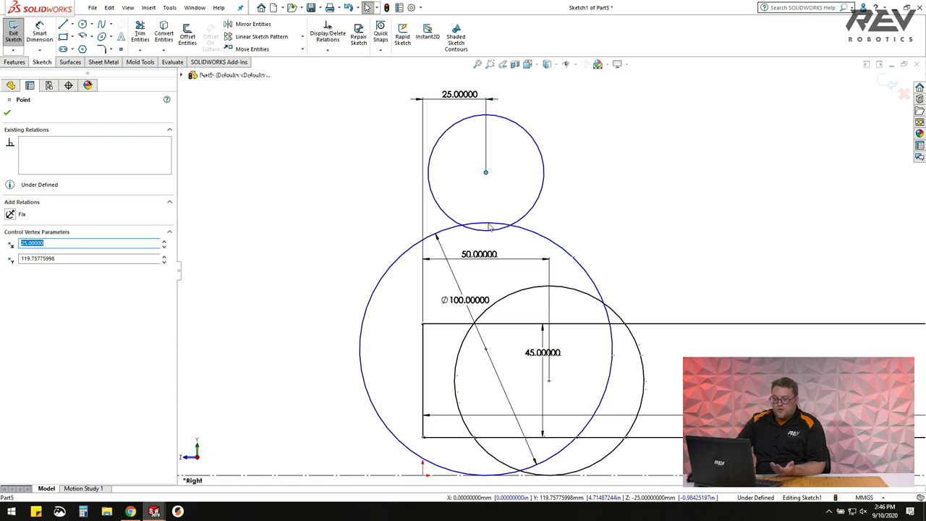
click(527, 224)
drag(487, 173, 487, 183)
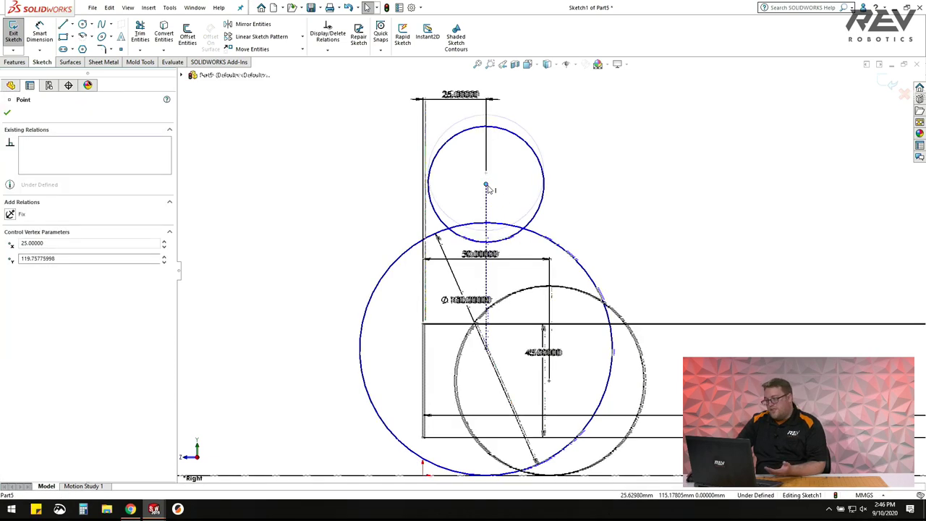
click(581, 230)
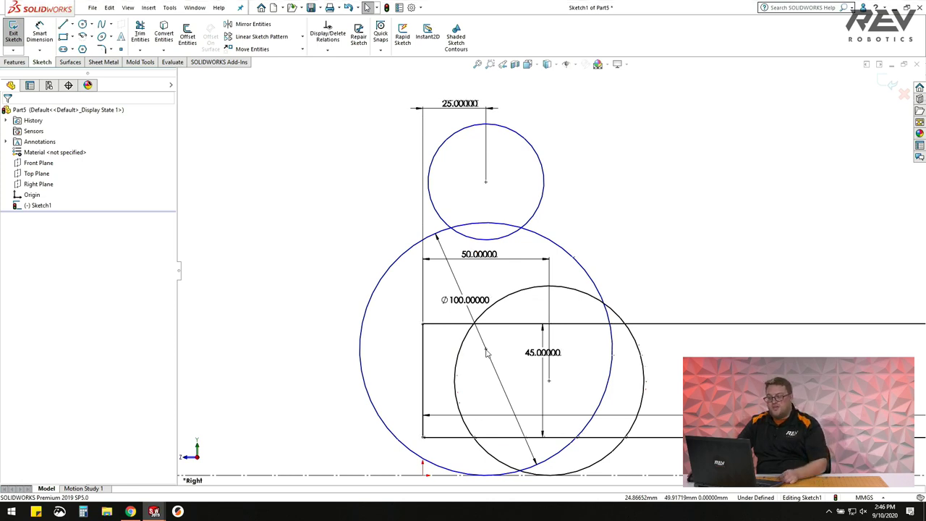
click(486, 182)
click(491, 203)
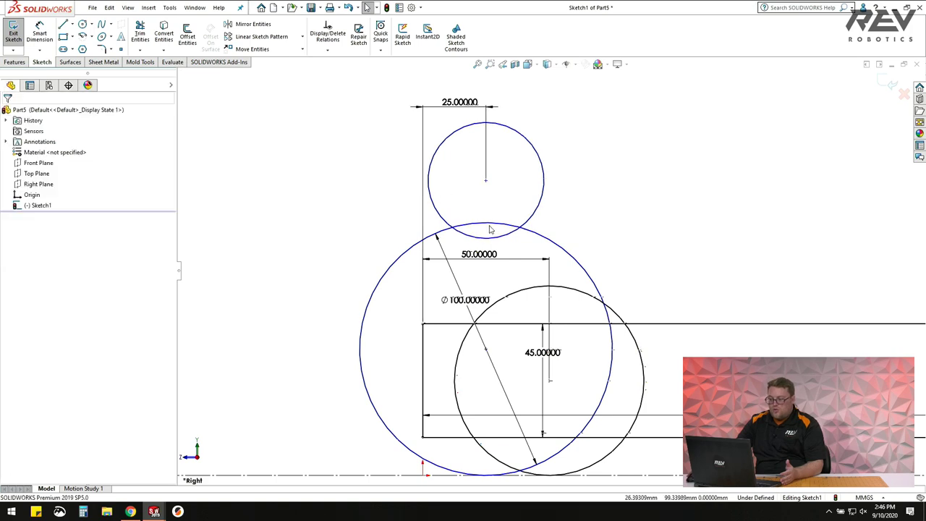
Add a vertical dimension between the small upper circle and the 100 mm circle, keeping its measured value.
click(40, 33)
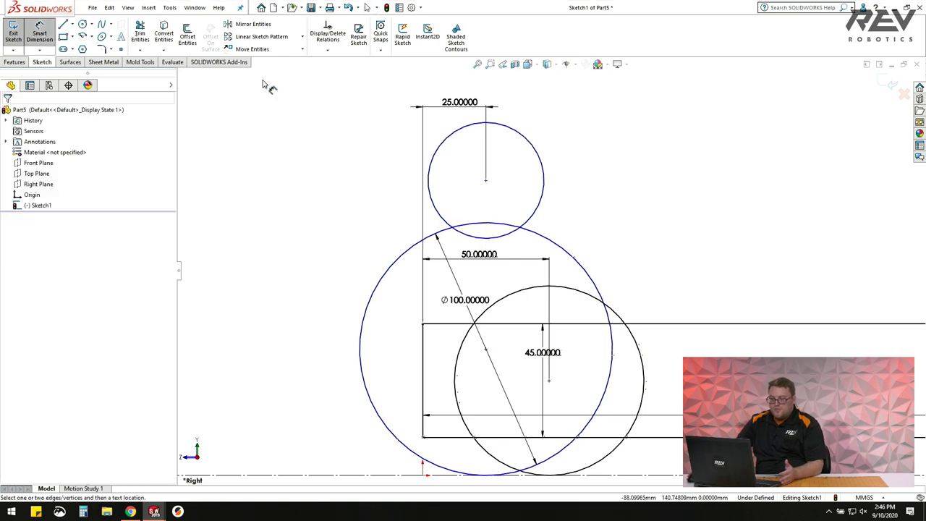
click(489, 236)
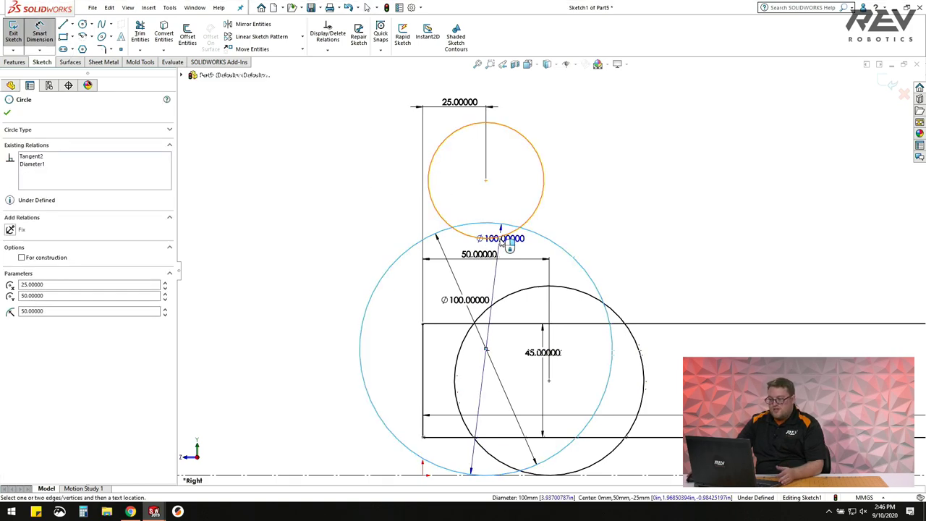
click(486, 223)
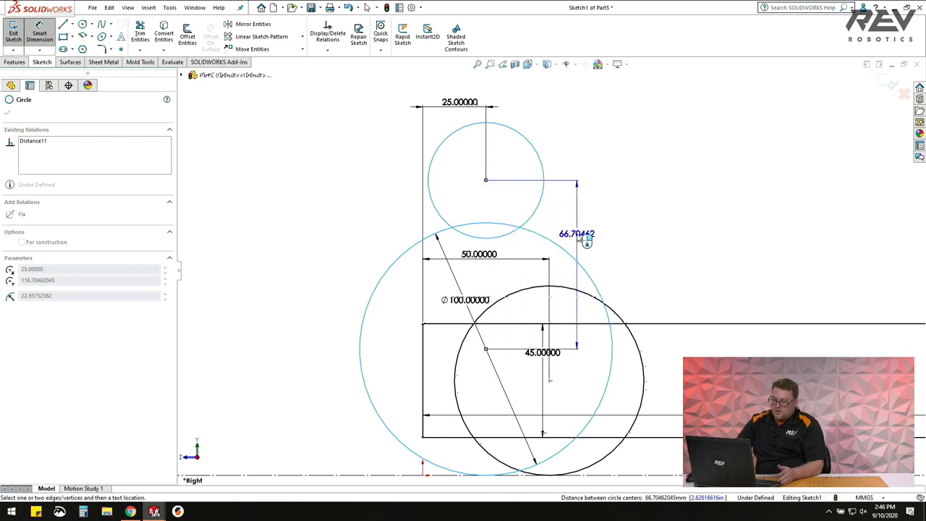
click(583, 231)
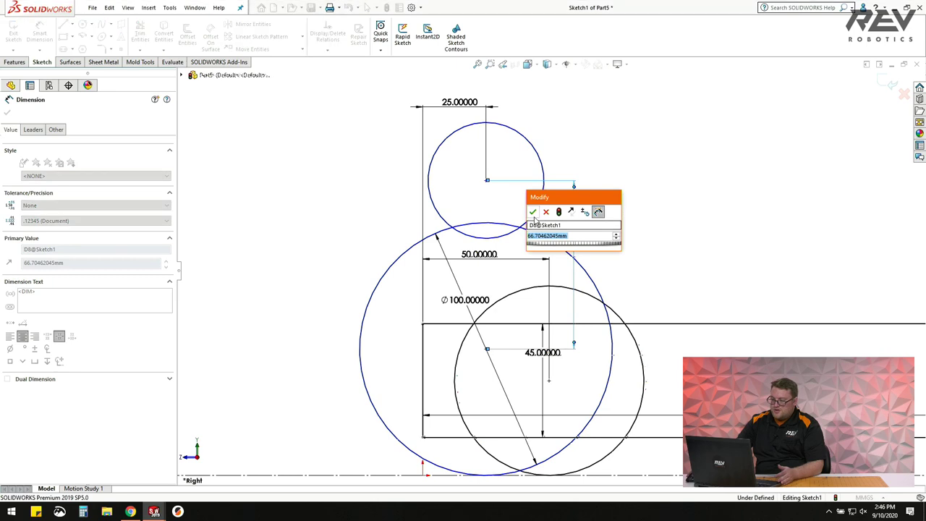
key(Return)
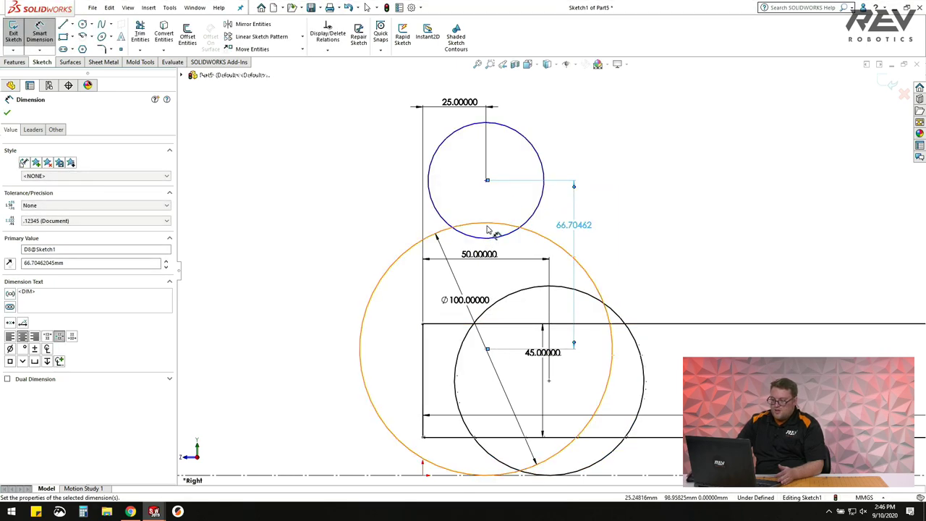
Set both arc conditions of the new dimension to Min and place it outside the circles, beyond the frame's near end.
click(33, 130)
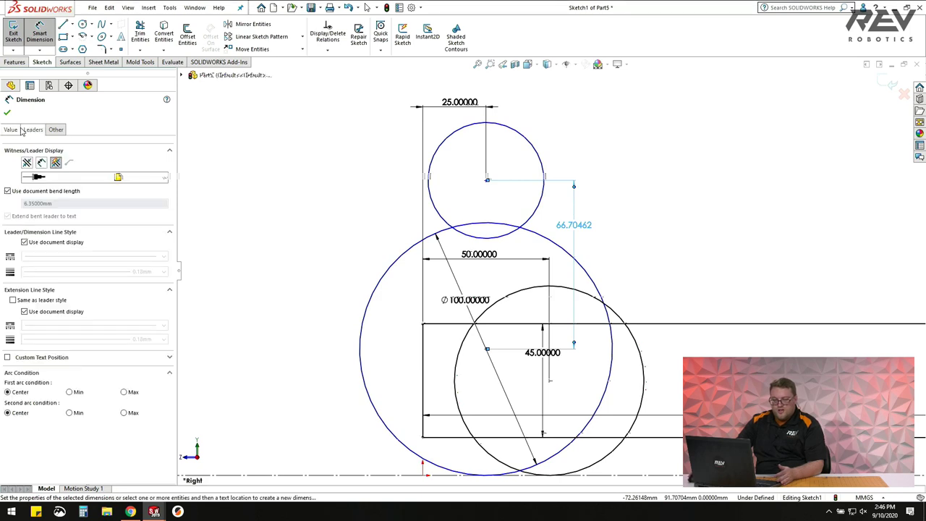
click(70, 392)
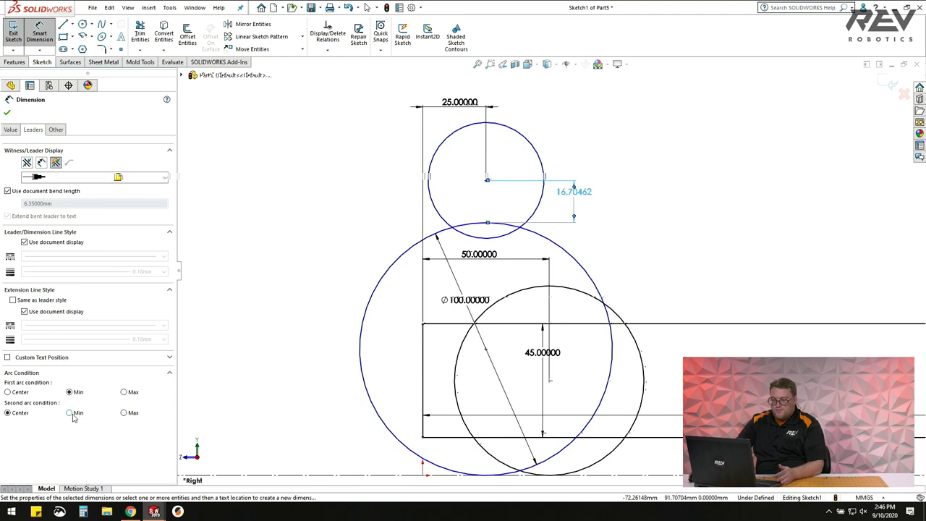
click(70, 413)
click(6, 116)
drag(398, 235, 363, 230)
click(364, 232)
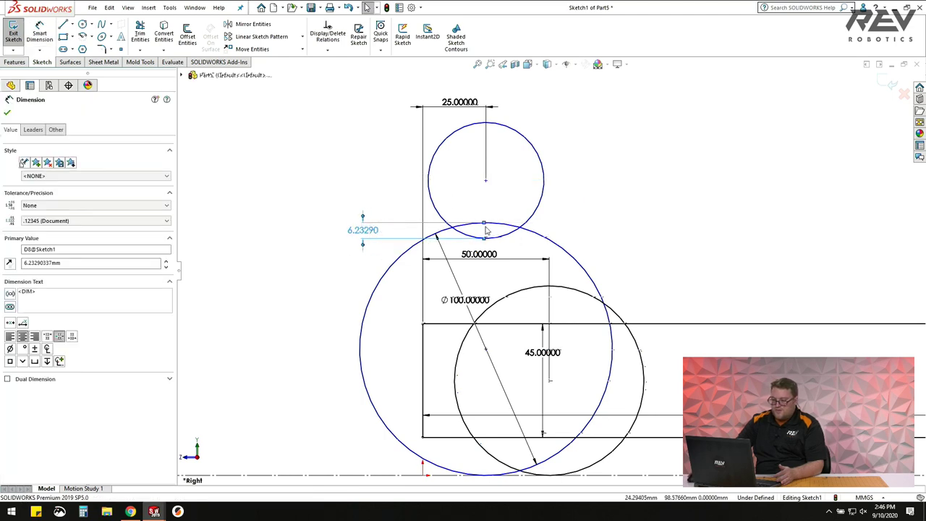
Set the overlap dimension between the upper circle and the 100 mm circle to 10 mm.
double_click(364, 231)
text(10mm)
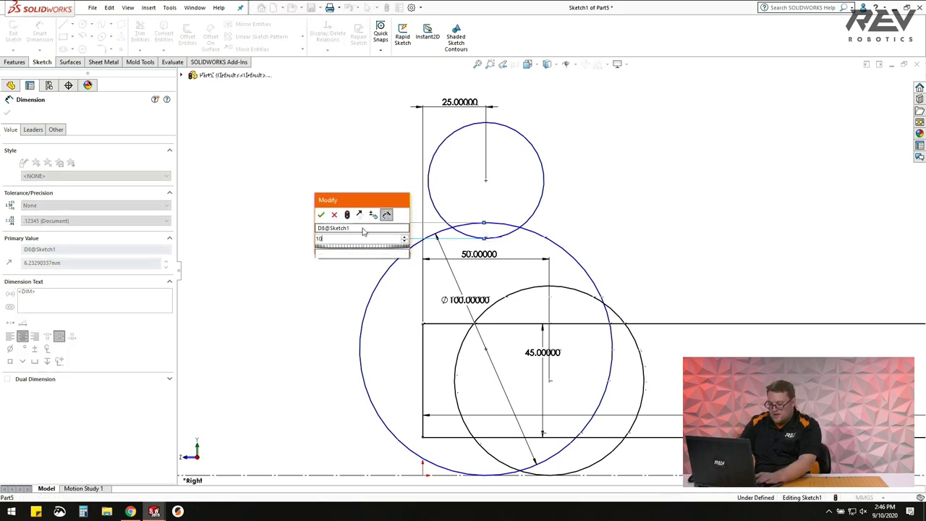
key(Return)
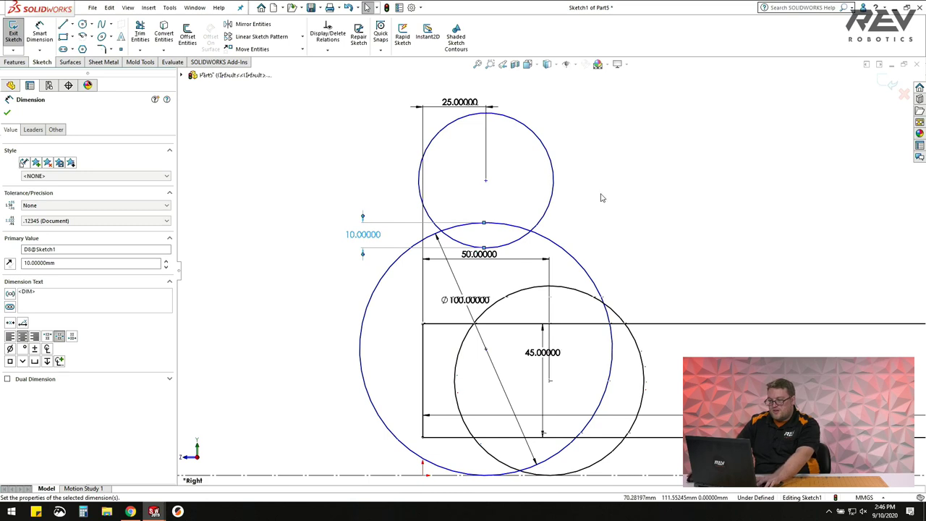
key(Escape)
click(535, 150)
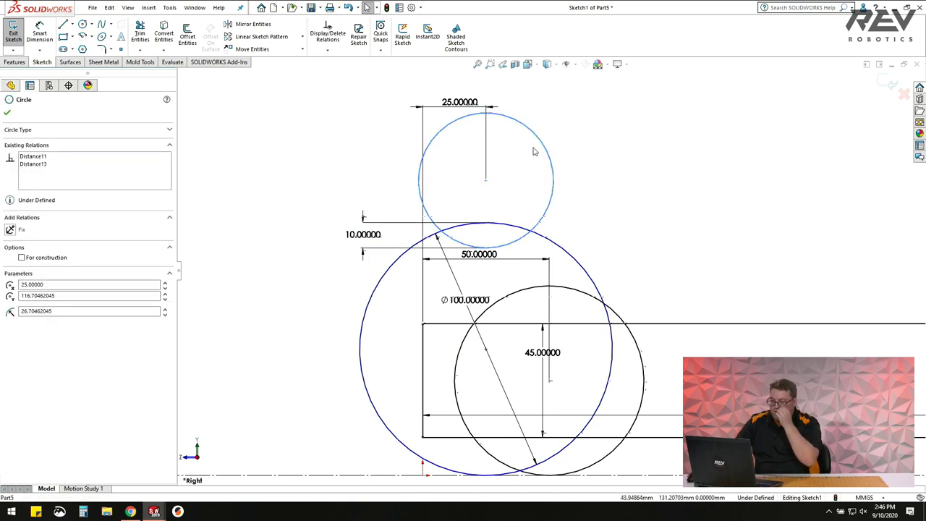
key(Escape)
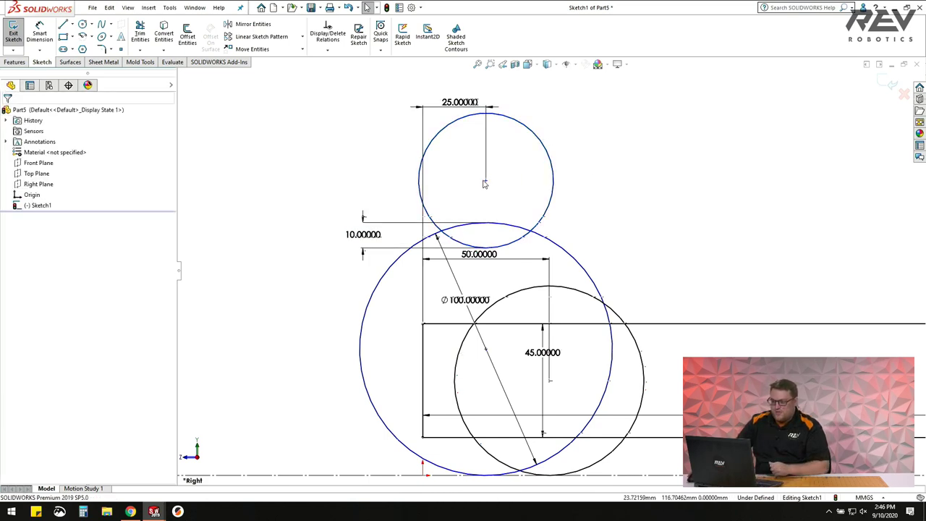
Dimension the upper circle's diameter as 50 mm.
click(40, 34)
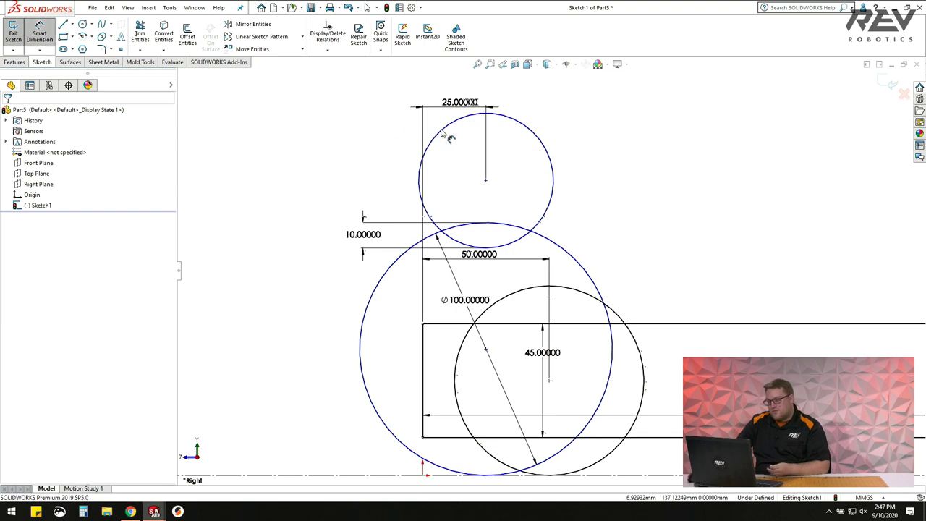
click(437, 134)
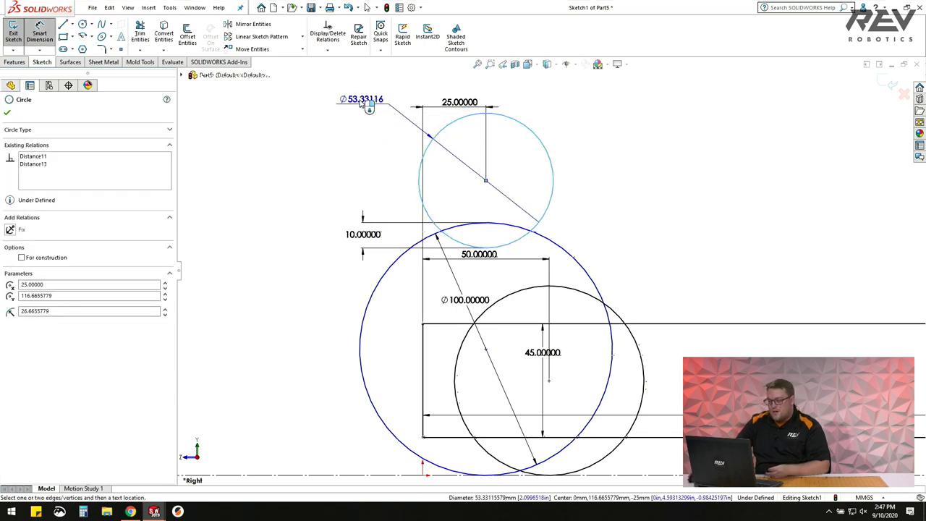
click(359, 102)
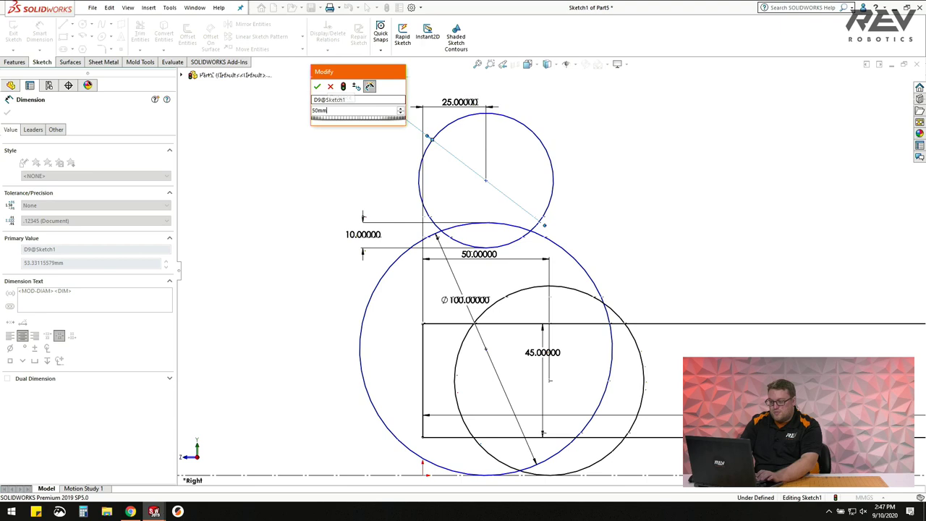
key(Return)
key(Escape)
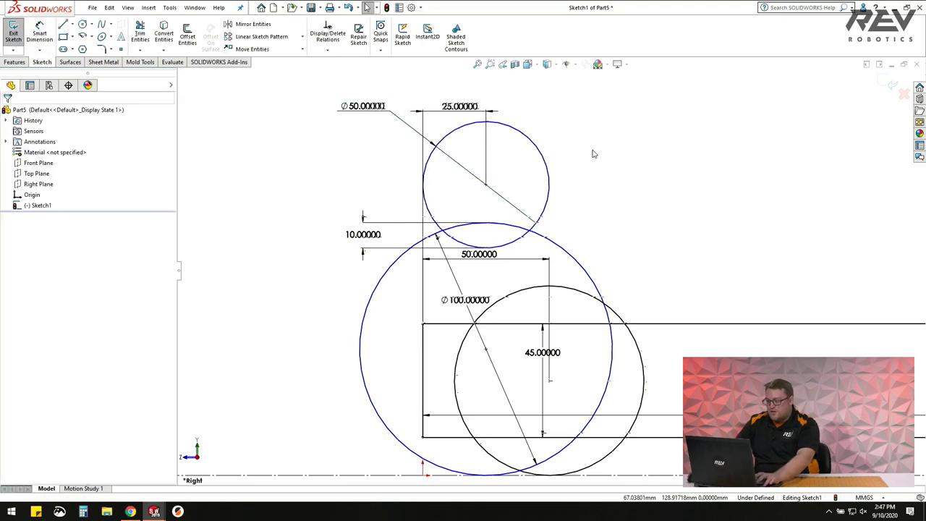
Try to move the 50 mm circle's centre downward to test the sketch's remaining freedom.
click(486, 186)
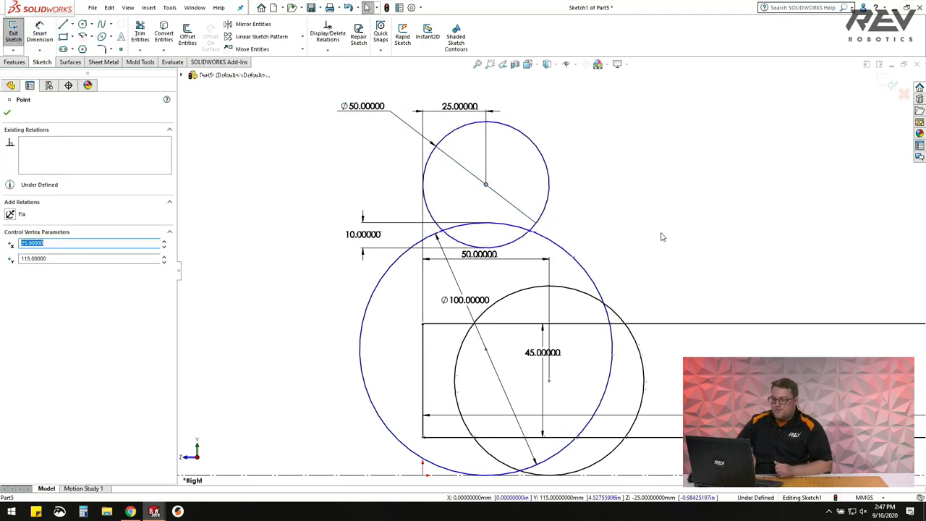
key(Escape)
drag(489, 187, 487, 200)
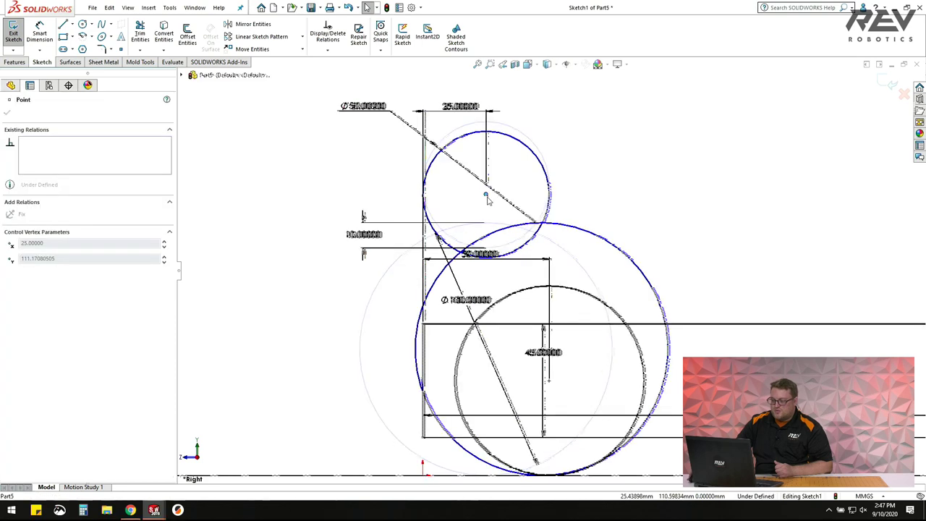
key(Escape)
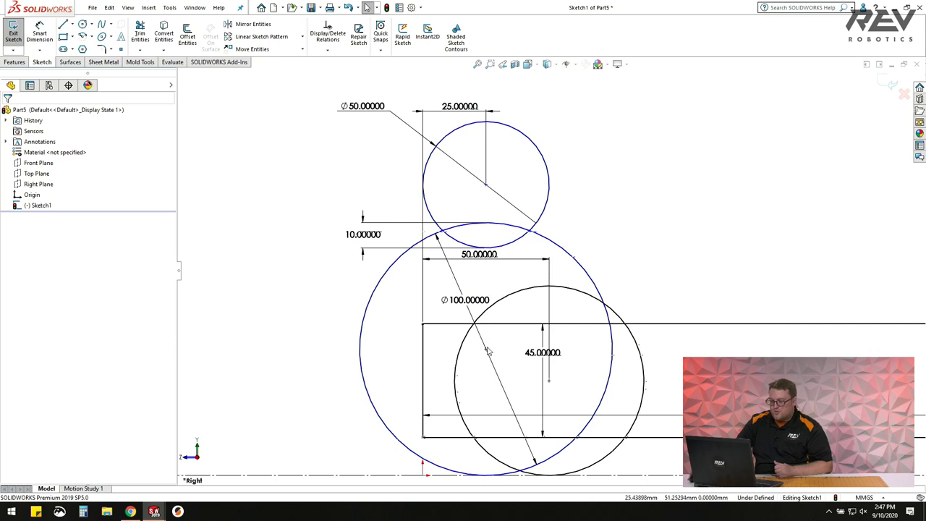
Add a Vertical relation between the centres of the 100 mm circle and the 50 mm circle.
click(485, 349)
ctrl+click(486, 184)
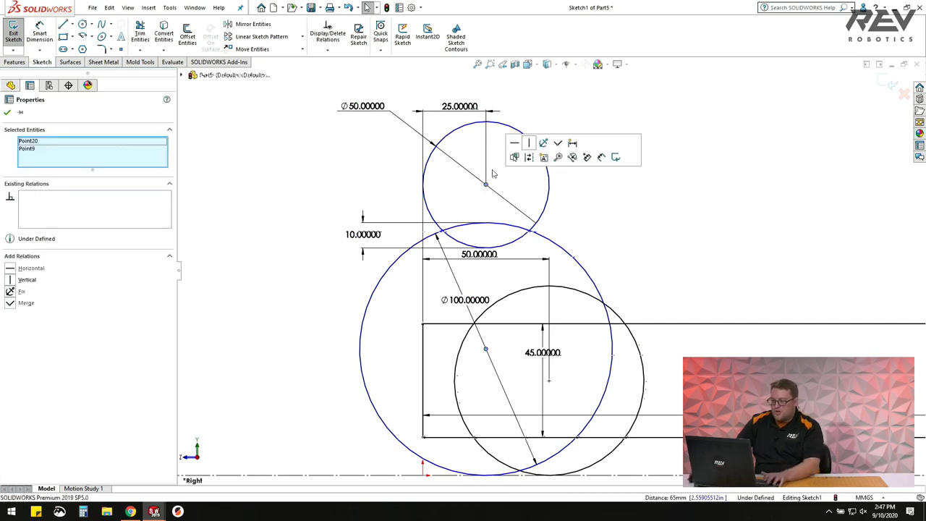
click(22, 280)
key(Escape)
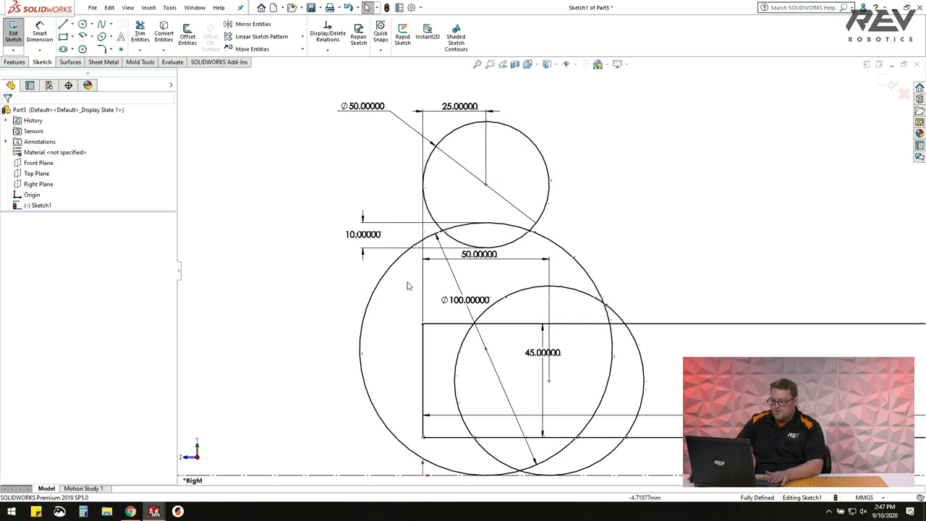
Reposition the 10 mm overlap dimension slightly closer to the circles.
scroll(565, 242, up, 2)
scroll(558, 241, down, 2)
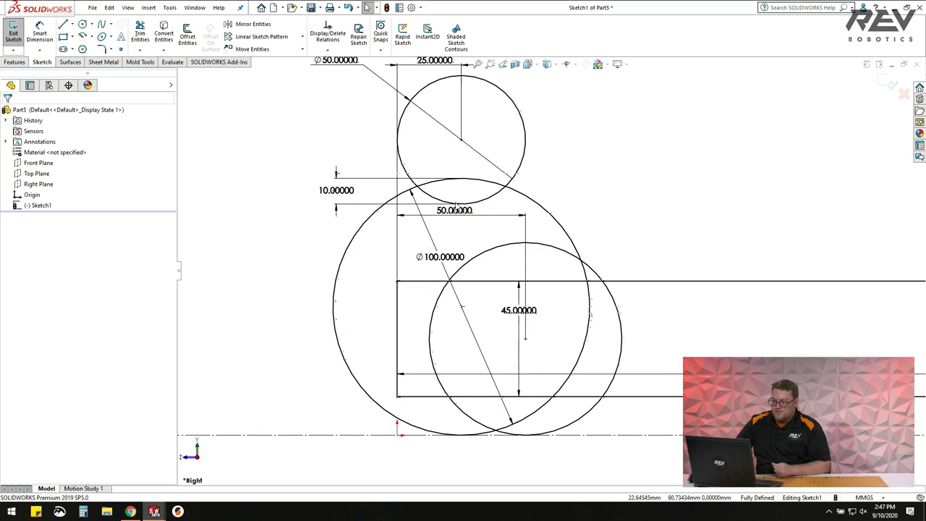
drag(339, 193, 359, 194)
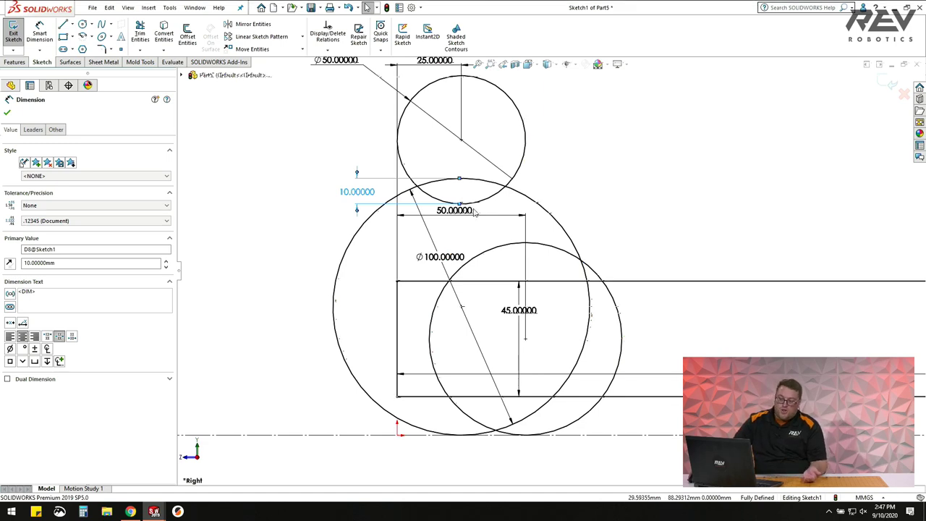
click(545, 172)
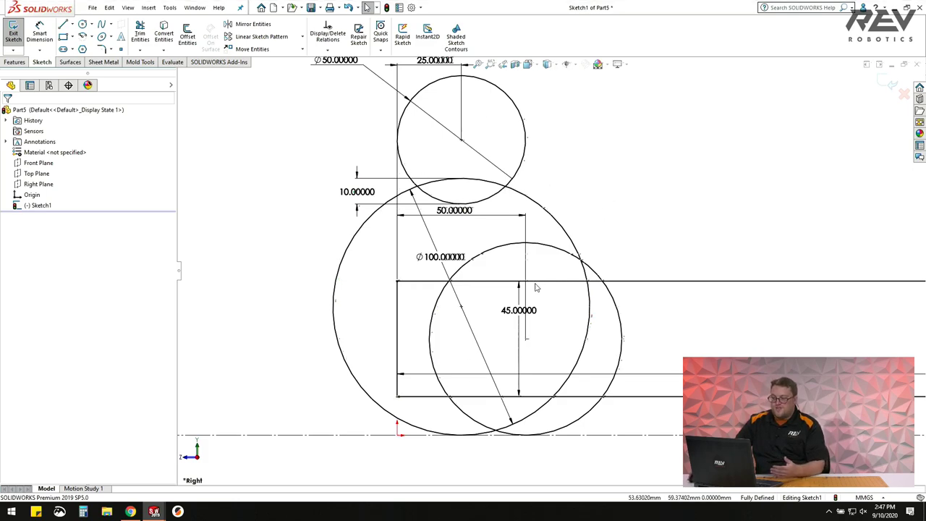
Sketch a slanted line from inside the front wheel's lower edge up into the frame, ending at about X 174, Y 42 mm.
scroll(536, 285, up, 5)
scroll(441, 220, down, 5)
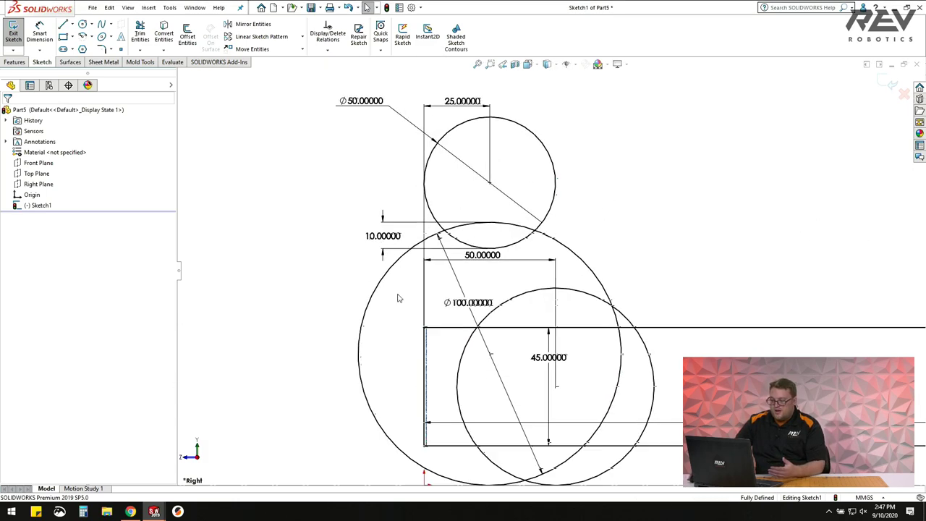
scroll(620, 276, up, 3)
scroll(596, 351, down, 2)
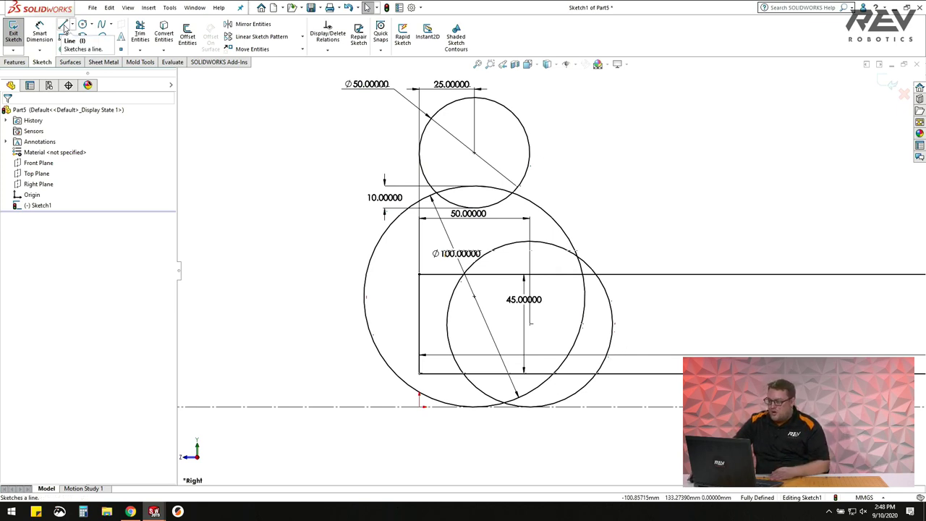
click(64, 24)
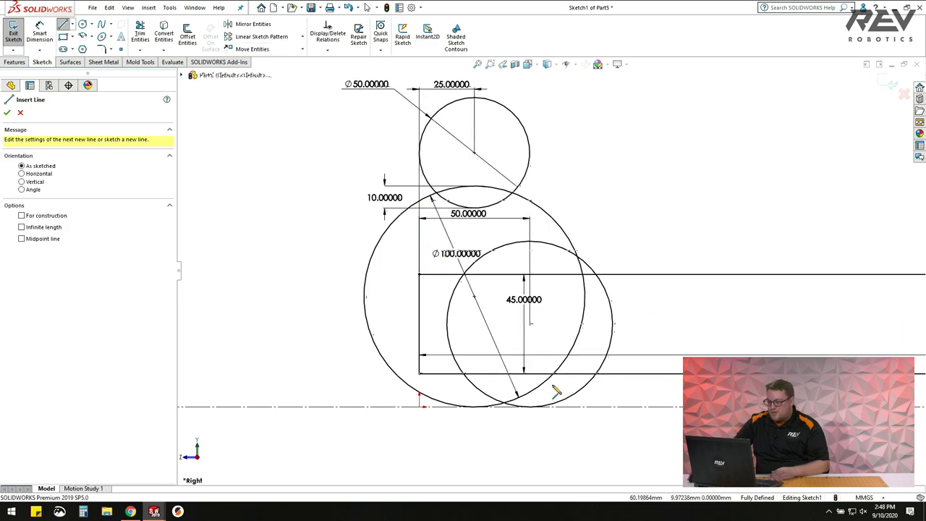
mouse_move(551, 385)
mouse_down()
mouse_move(750, 321)
mouse_move(804, 315)
mouse_up()
key(Escape)
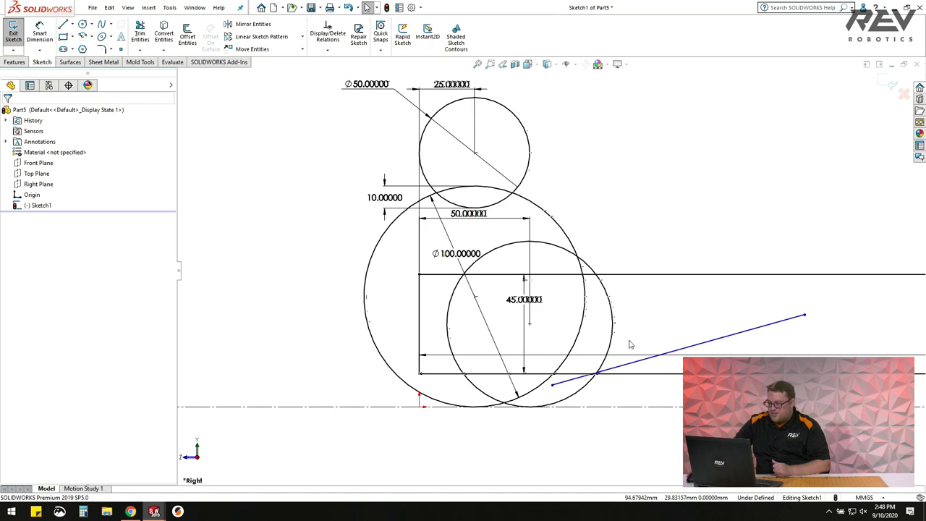
Move the slanted line's upper endpoint back toward the front wheel, to about X 142, Y 46 mm.
scroll(723, 294, up, 6)
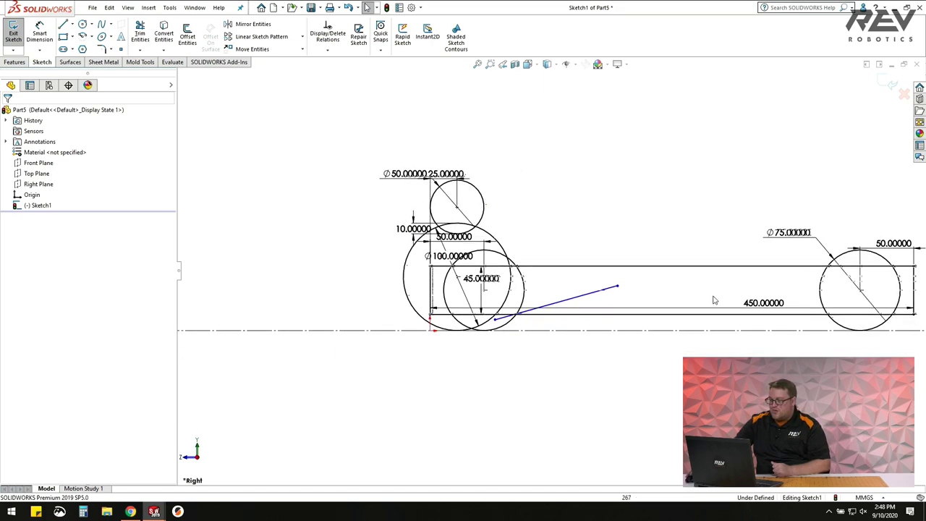
scroll(584, 186, down, 3)
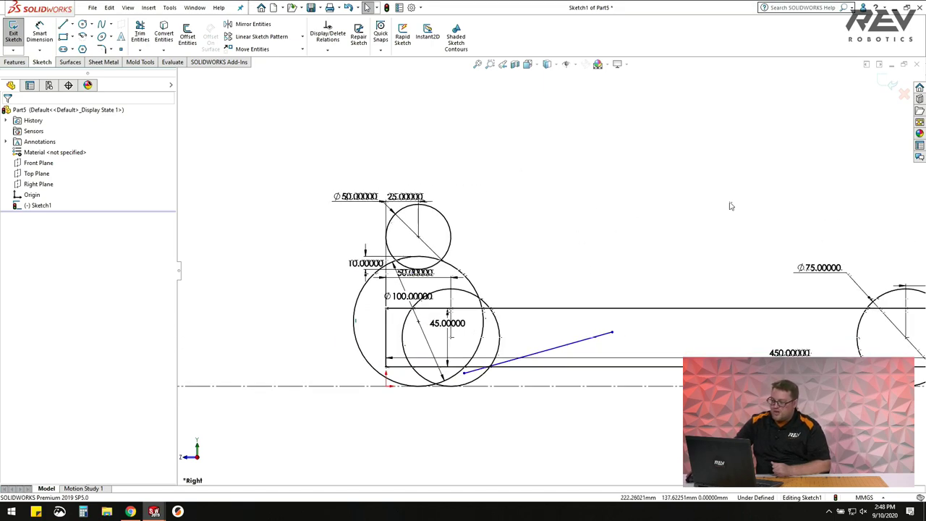
click(612, 334)
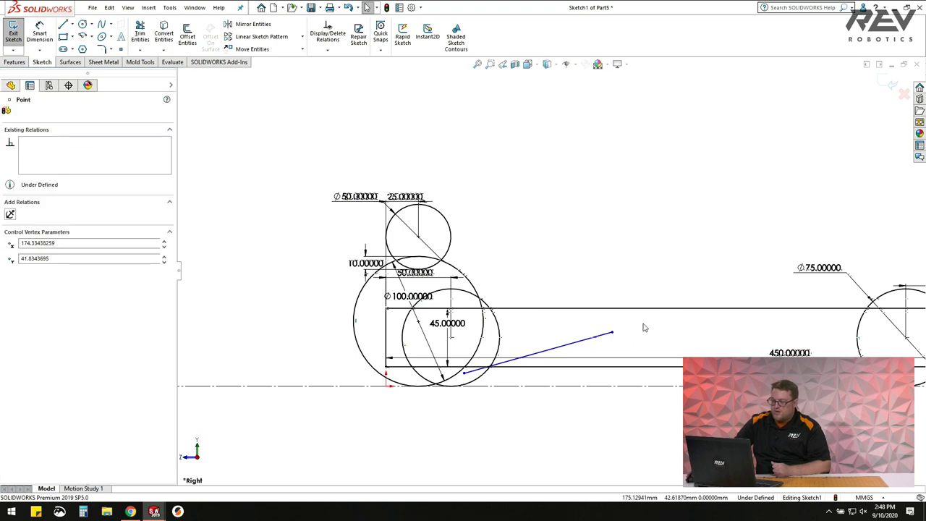
drag(612, 332, 571, 327)
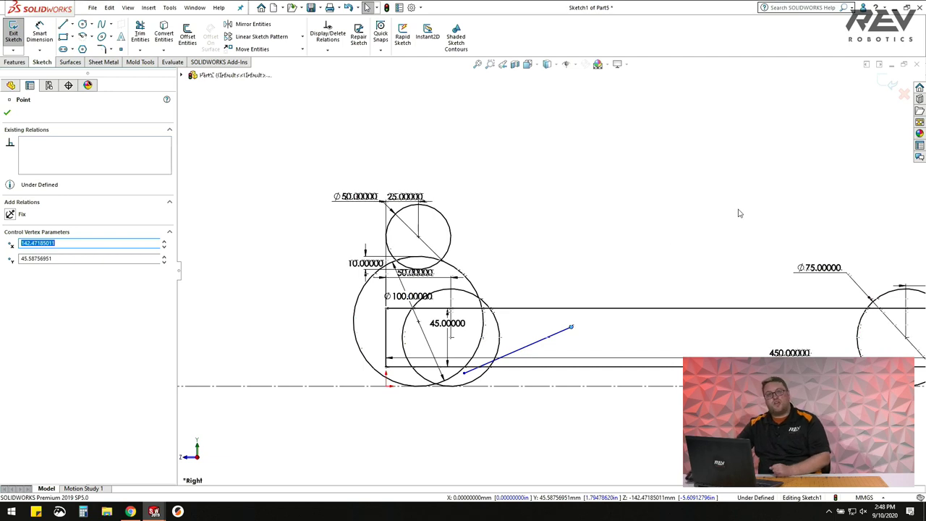
click(687, 204)
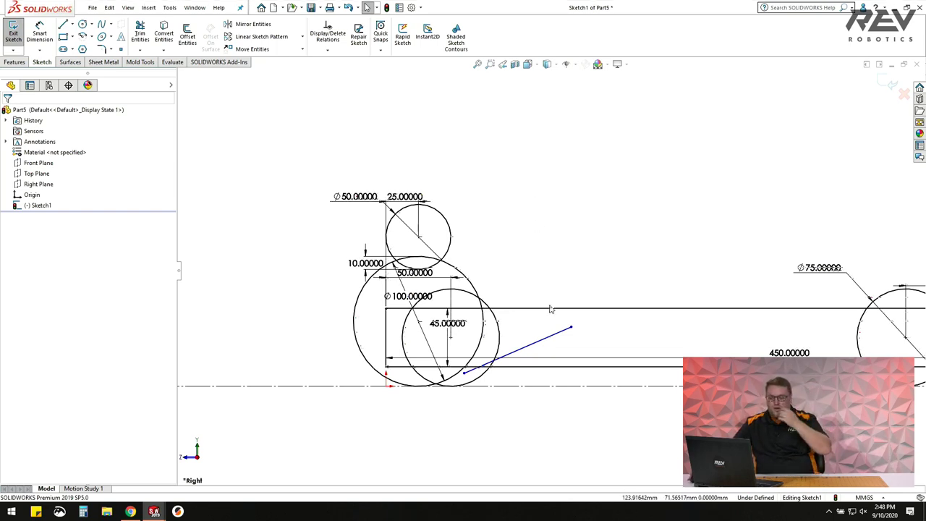
scroll(519, 335, down, 2)
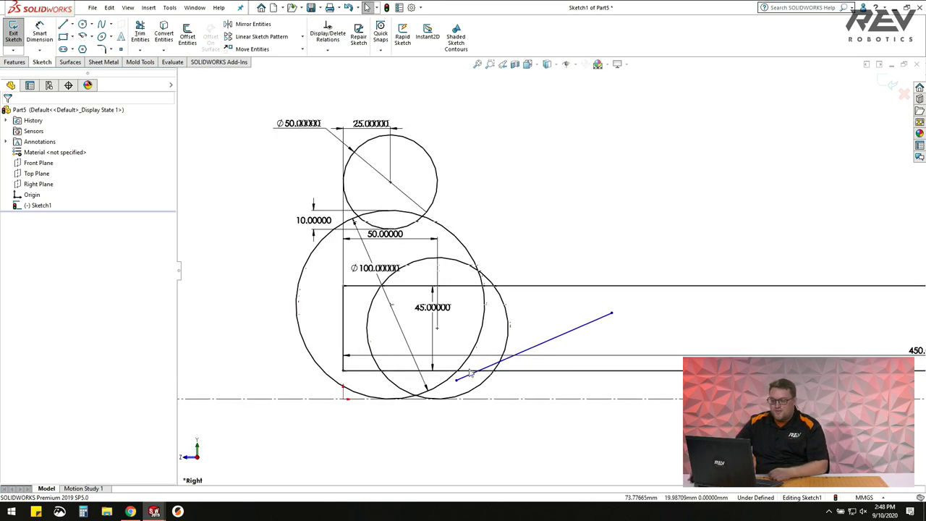
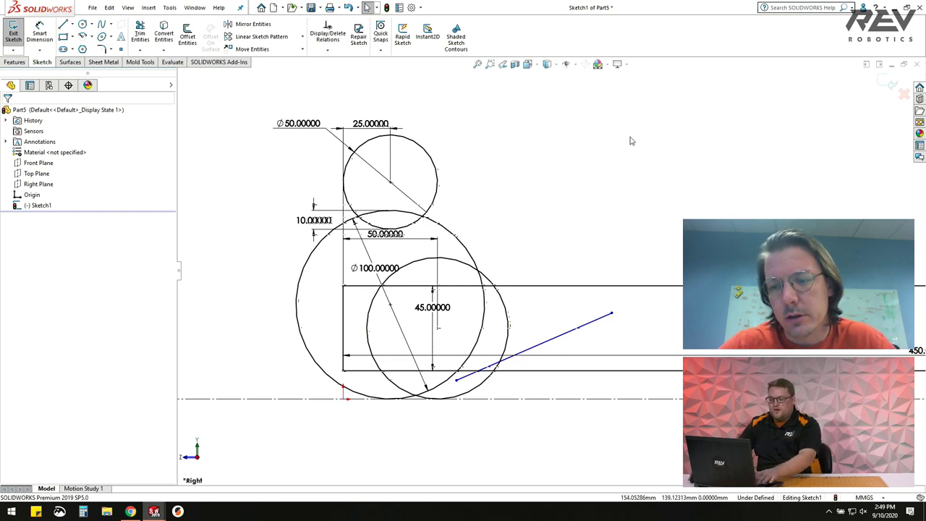
Switch to the open Part2 document with the square tube and clear any face selection.
click(194, 8)
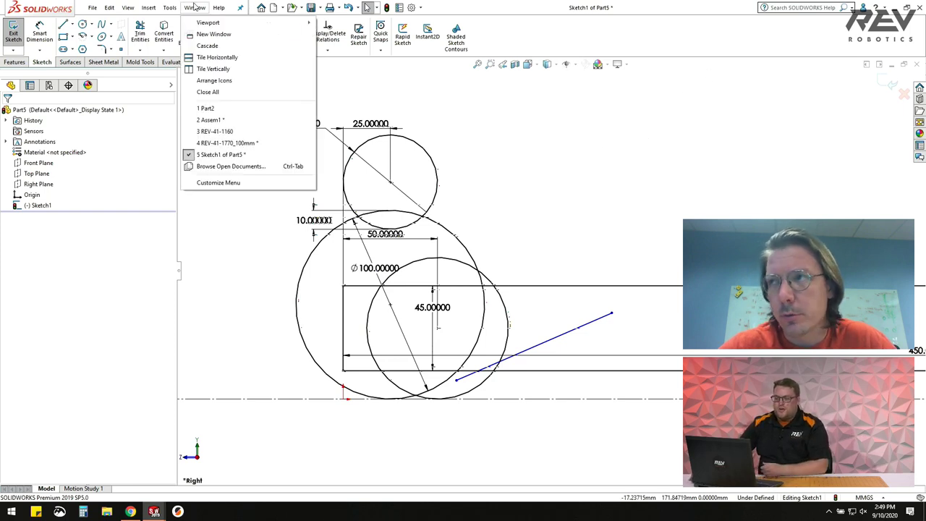
click(209, 108)
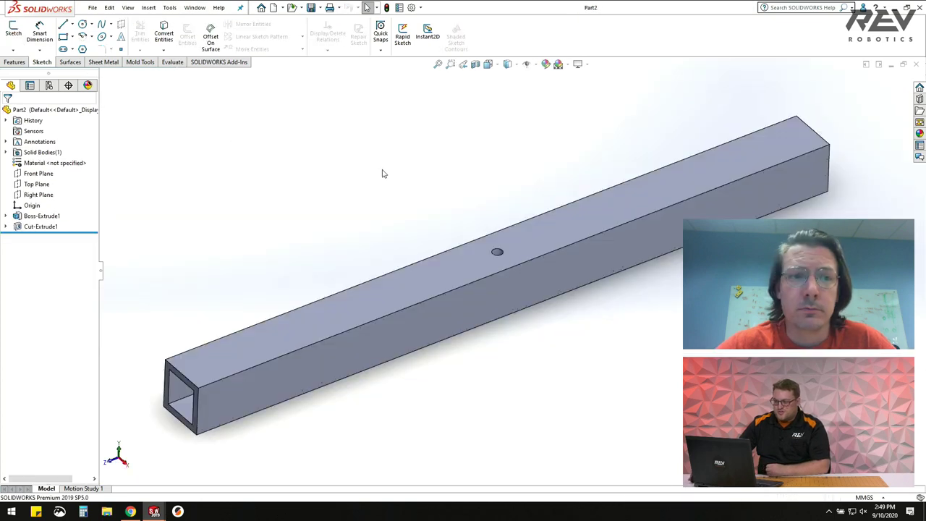
scroll(479, 231, up, 2)
click(495, 248)
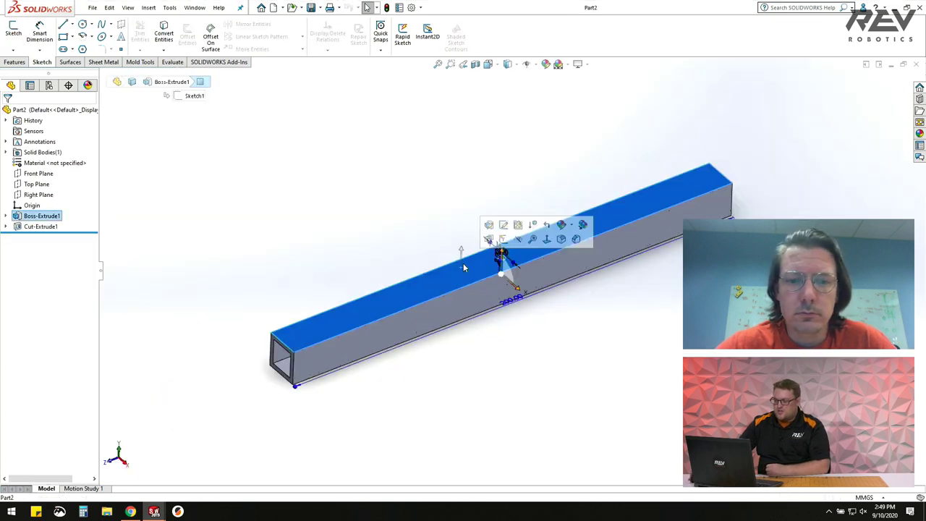
click(535, 137)
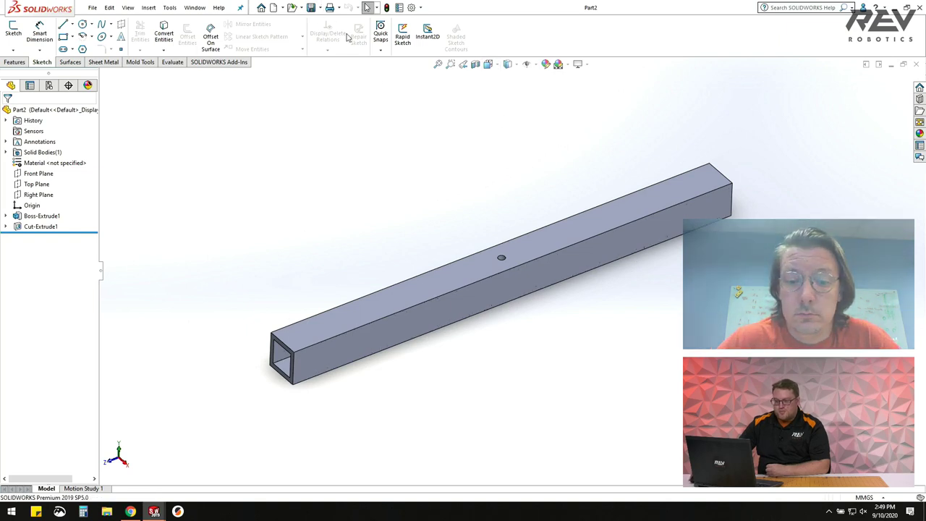
Create a new drawing document on a standard A0 (ISO) sheet with the sheet format displayed.
click(94, 9)
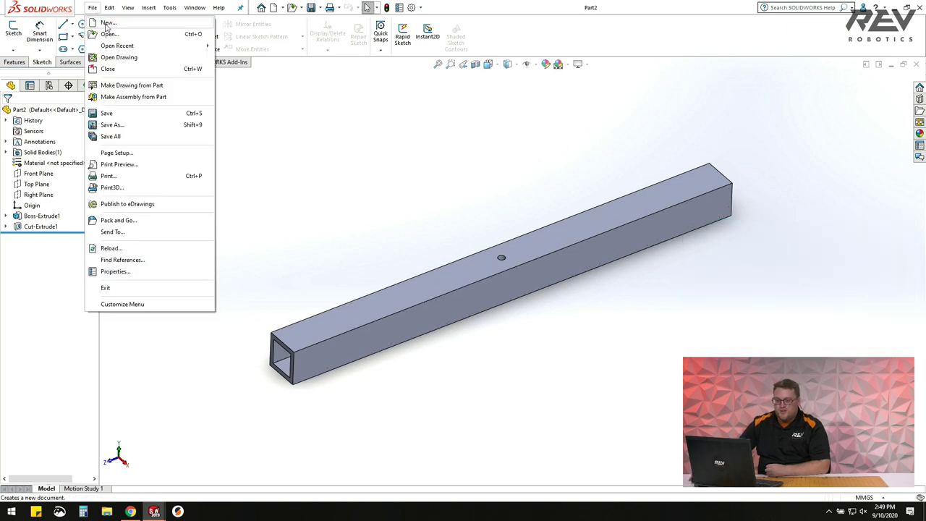
click(101, 21)
click(343, 90)
click(387, 281)
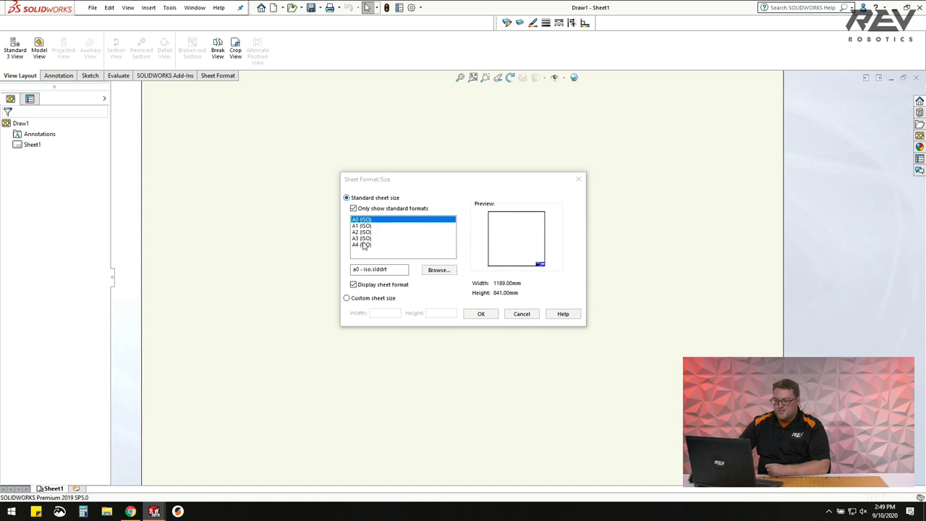
click(481, 314)
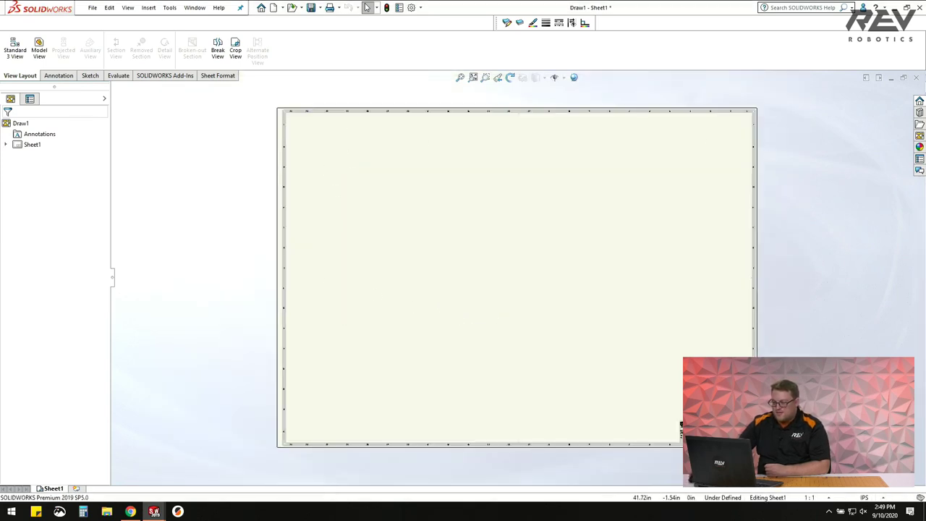
Insert the Standard 3 View layout of Part2 onto the drawing sheet.
scroll(697, 470, down, 5)
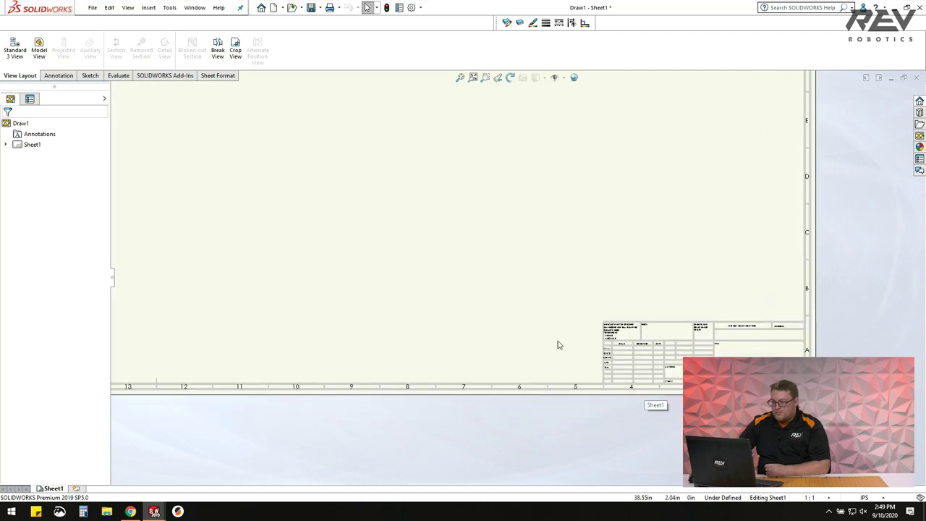
scroll(517, 321, up, 6)
scroll(434, 206, down, 3)
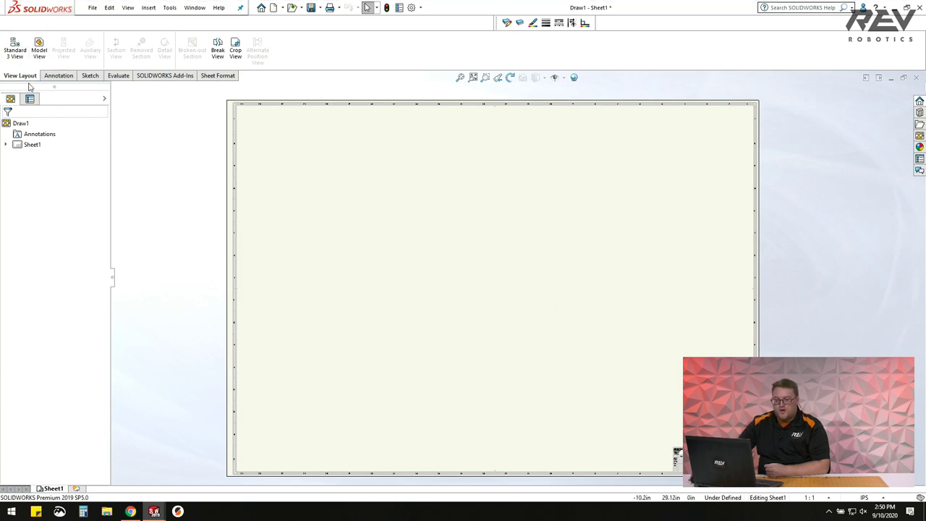
click(14, 49)
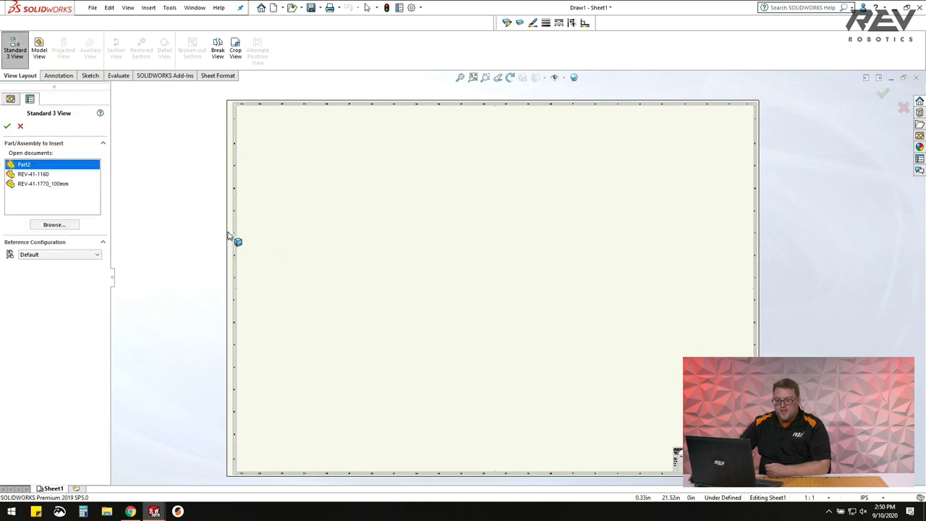
click(6, 127)
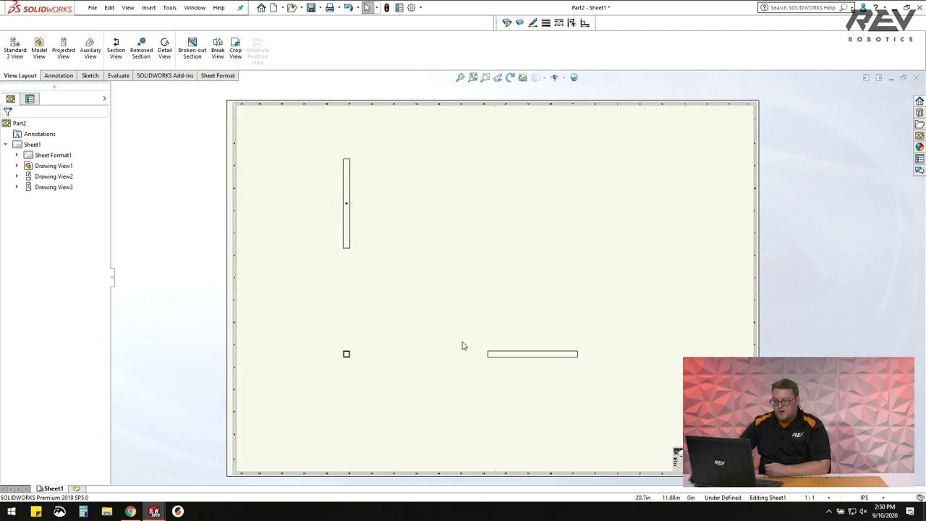
Examine the tube's three drawing views: the square end profile, the side view, and the view with the hole.
scroll(463, 346, down, 3)
scroll(389, 314, up, 4)
scroll(461, 306, down, 2)
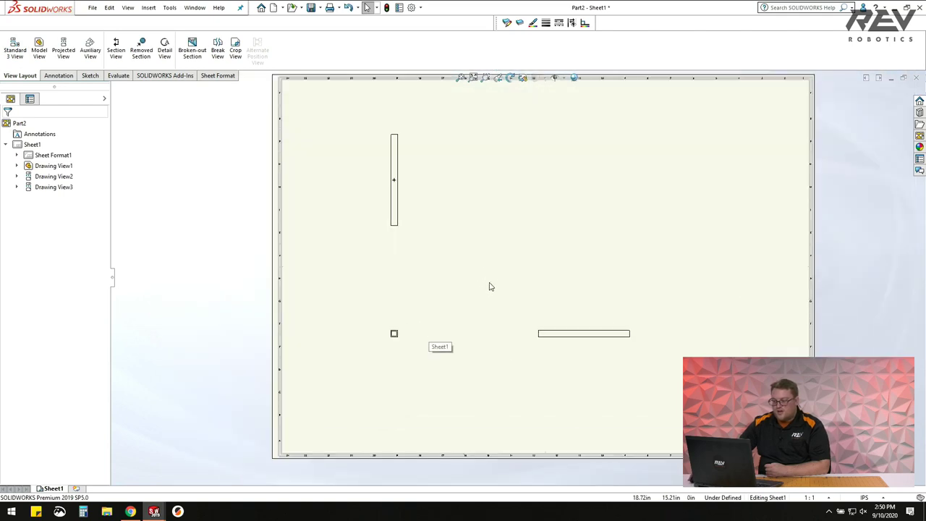
scroll(423, 326, down, 5)
scroll(433, 318, down, 2)
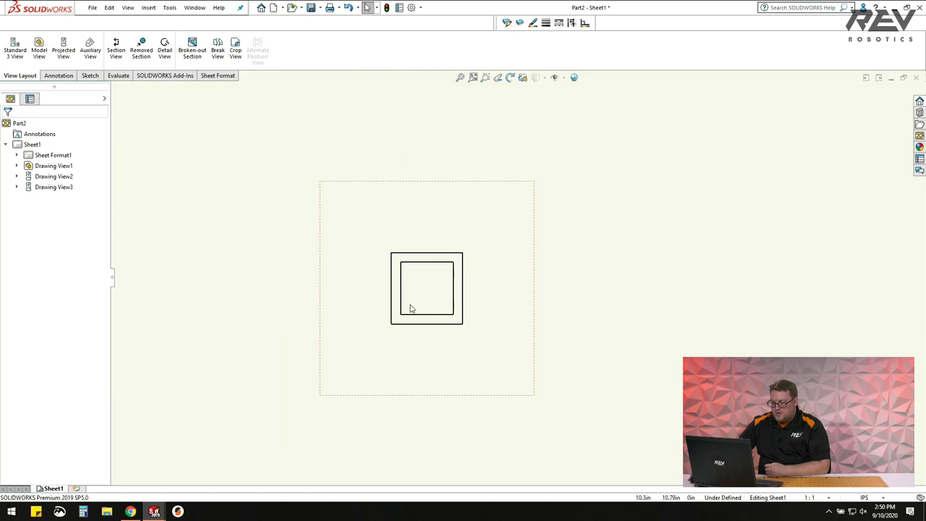
scroll(506, 289, up, 6)
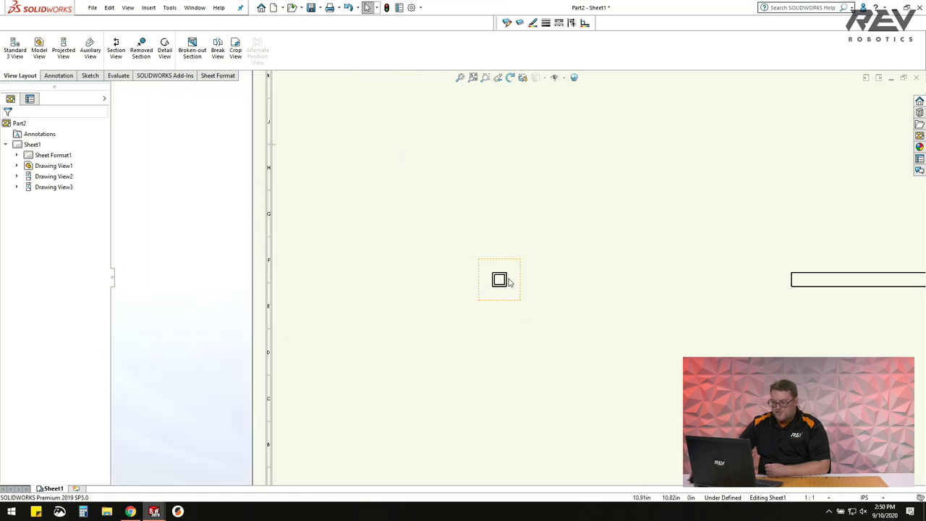
scroll(664, 265, down, 3)
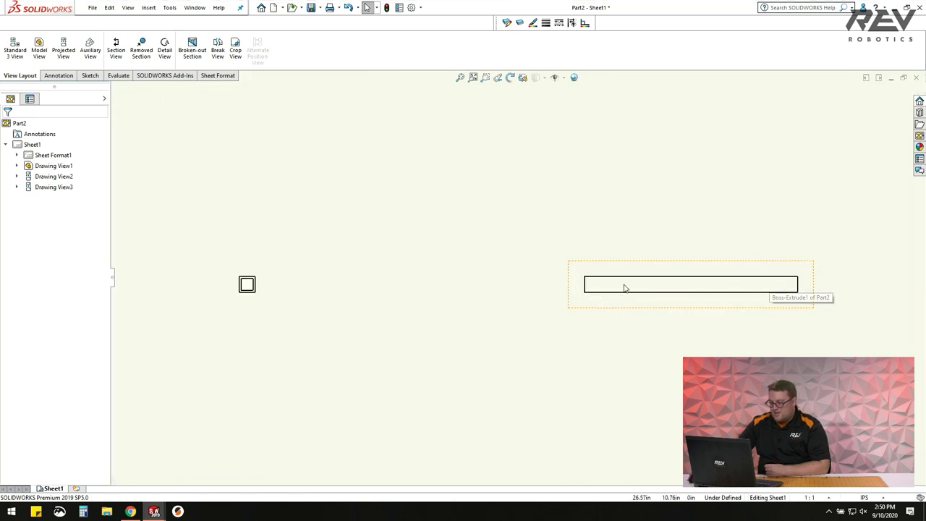
scroll(700, 289, up, 4)
scroll(475, 233, down, 4)
scroll(477, 228, down, 5)
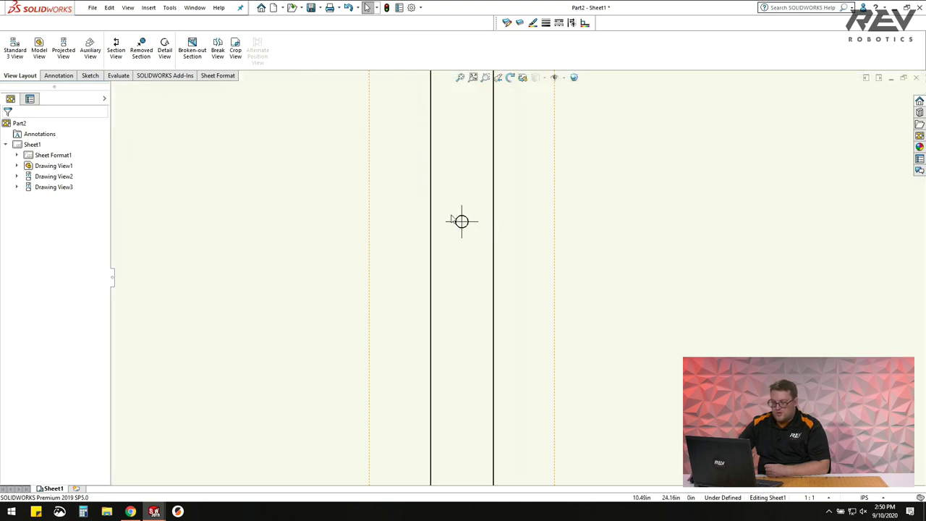
scroll(462, 222, up, 6)
scroll(568, 332, down, 4)
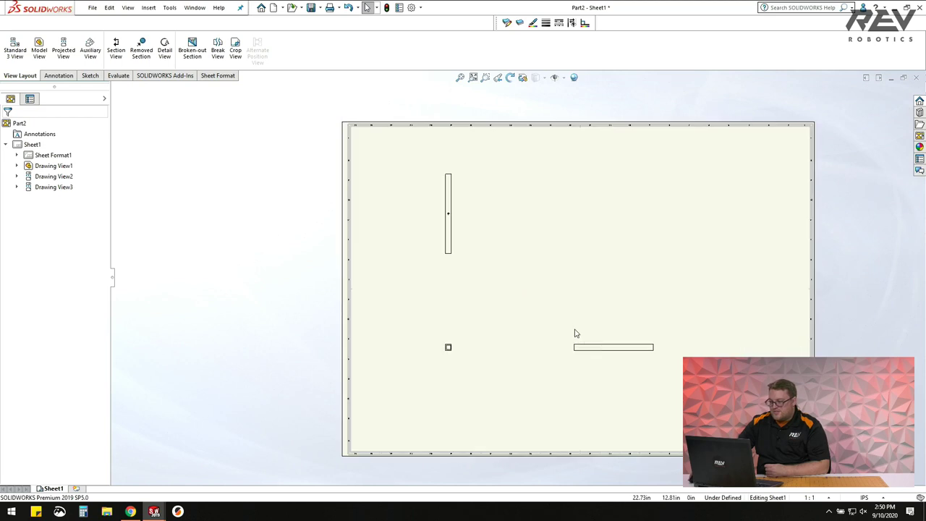
Move the tube's square end view closer to the side view, and bring the view with the hole nearer to it.
drag(402, 351, 430, 373)
drag(434, 213, 432, 256)
key(Escape)
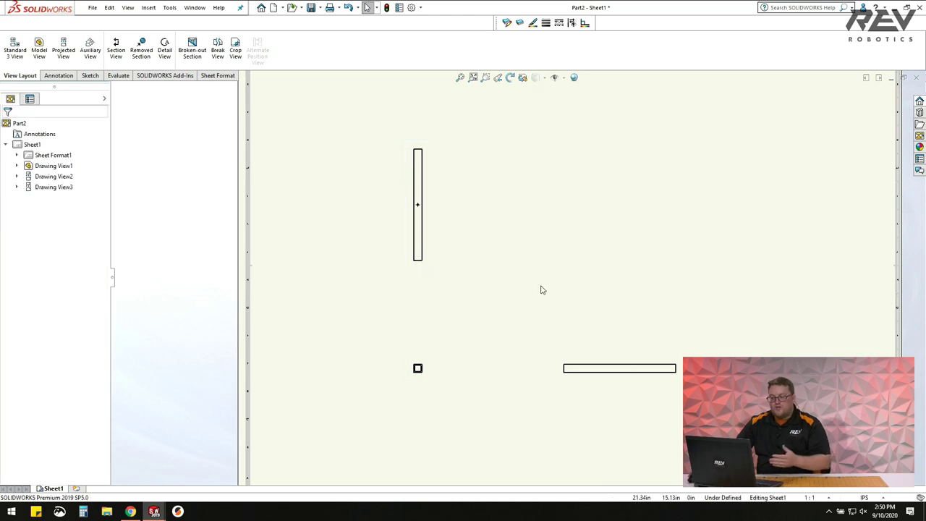
Examine how large the three tube views are in relation to the A0 drawing sheet.
scroll(550, 301, up, 2)
scroll(549, 301, down, 3)
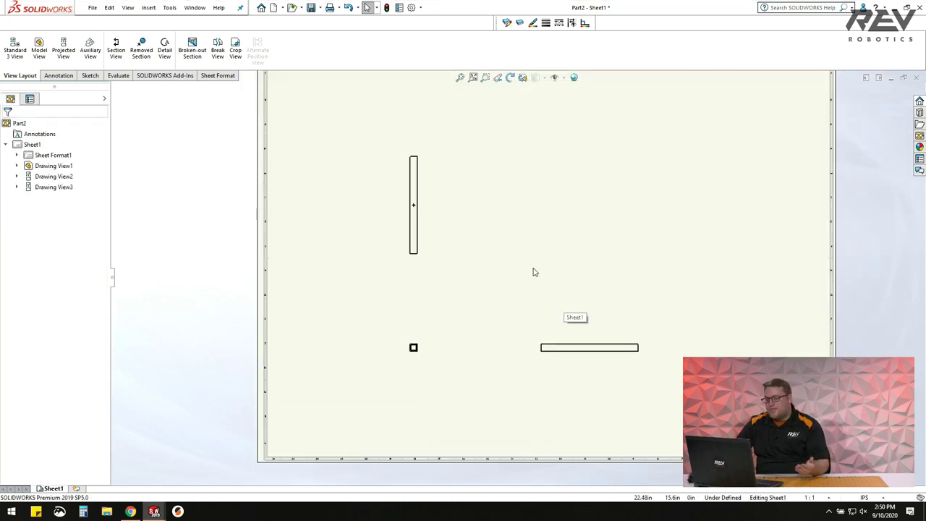
scroll(424, 356, down, 4)
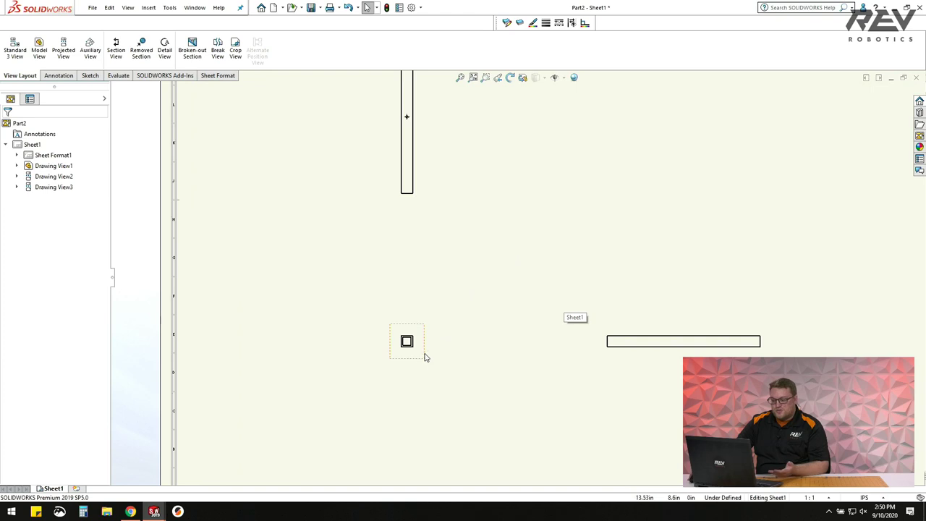
scroll(441, 337, up, 5)
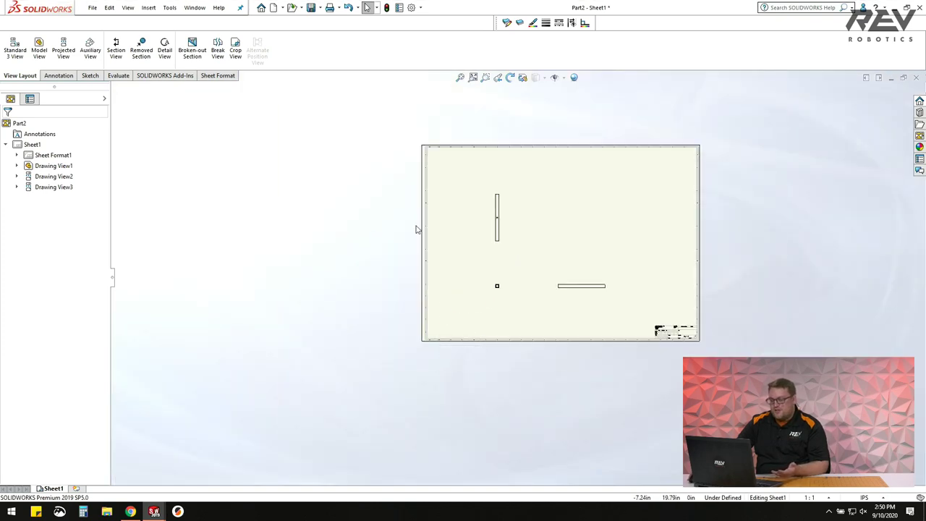
scroll(550, 243, down, 2)
scroll(552, 182, down, 1)
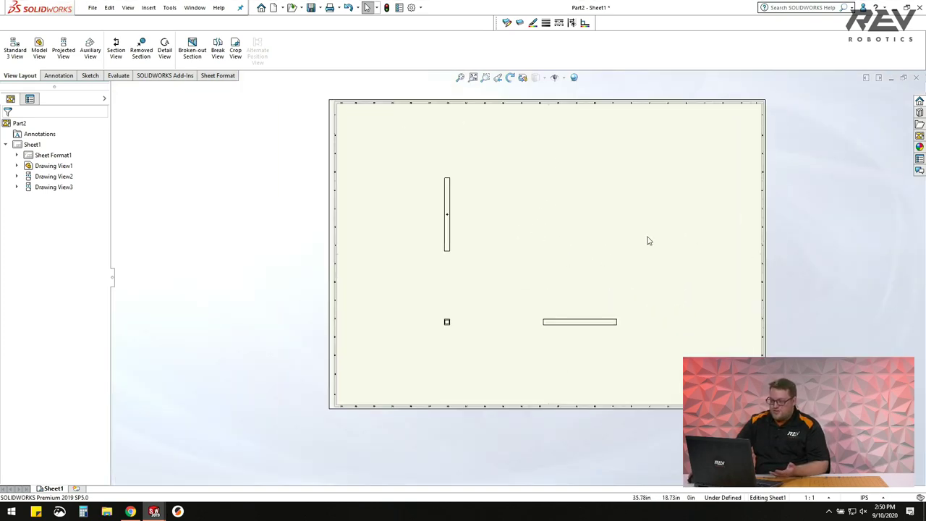
scroll(647, 240, down, 2)
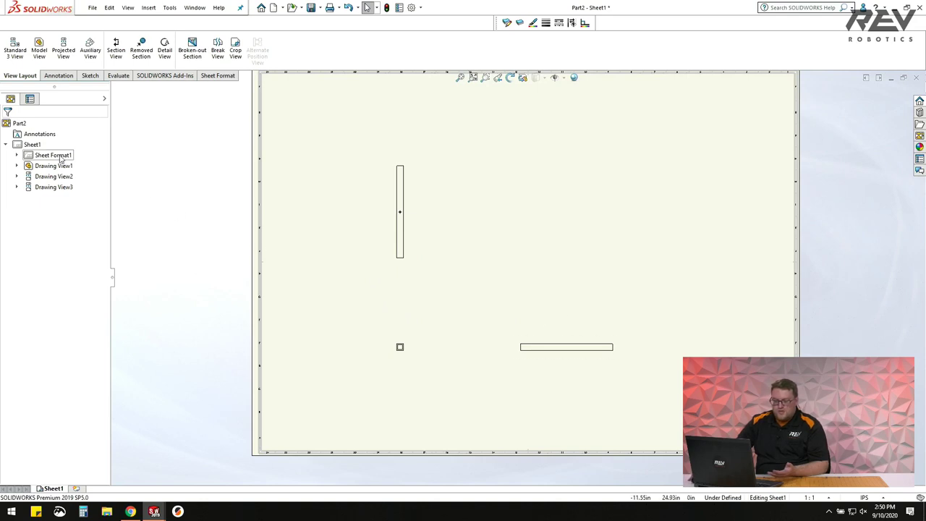
Set Sheet1's scale to 2:1, and move the square end view farther from the tube's side view and slightly lower on the sheet.
right_click(31, 145)
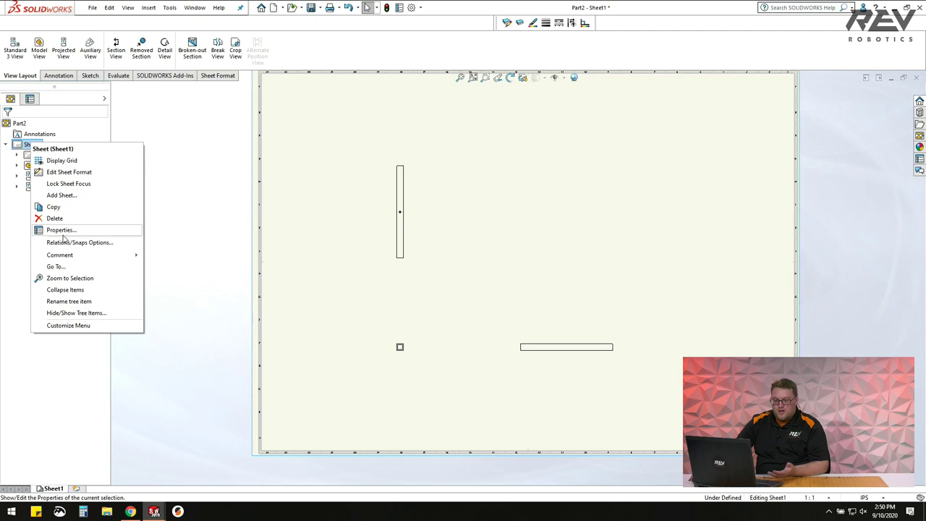
click(32, 146)
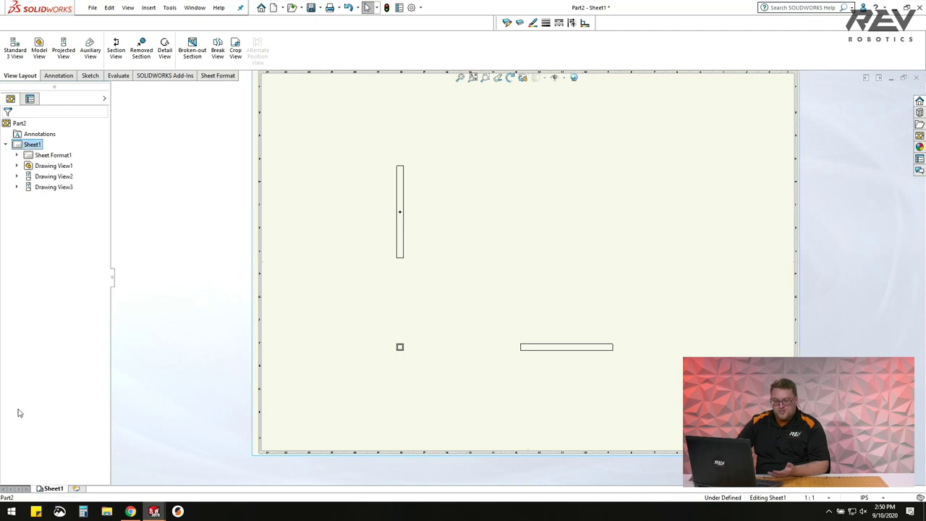
right_click(32, 146)
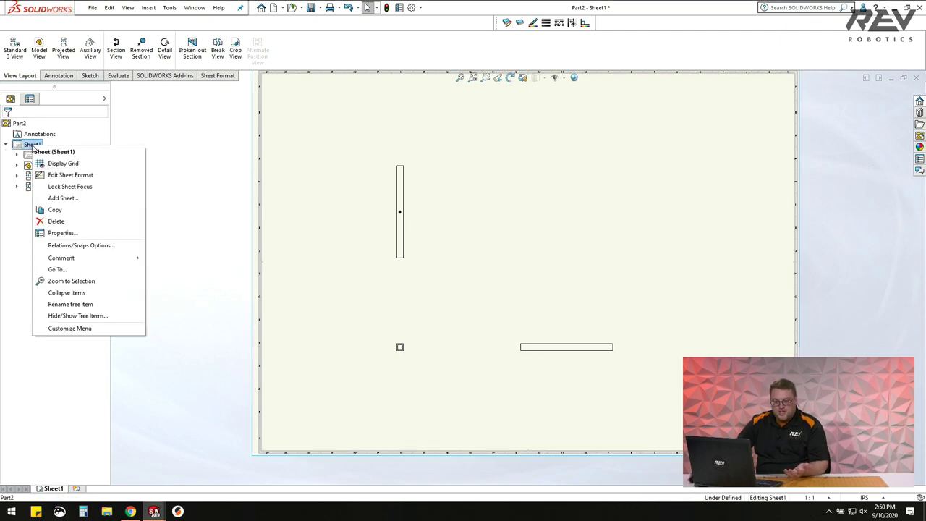
click(65, 233)
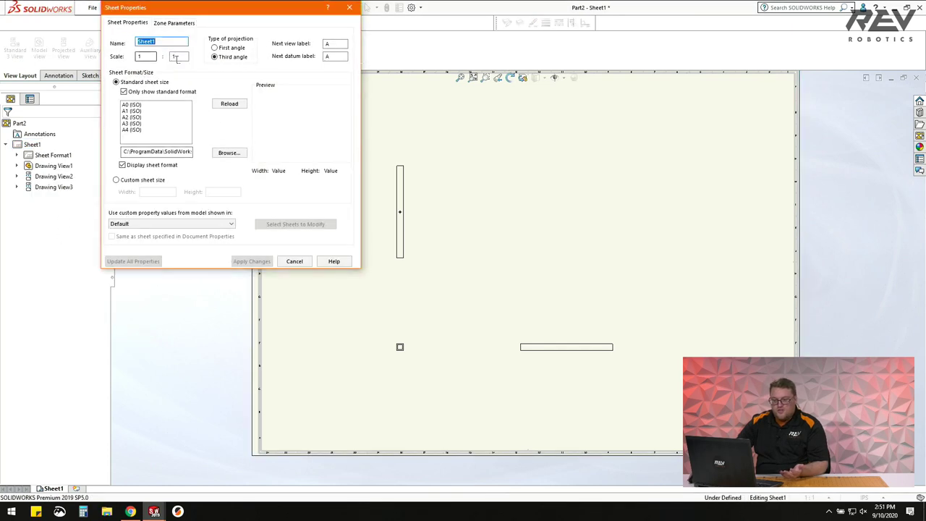
double_click(143, 56)
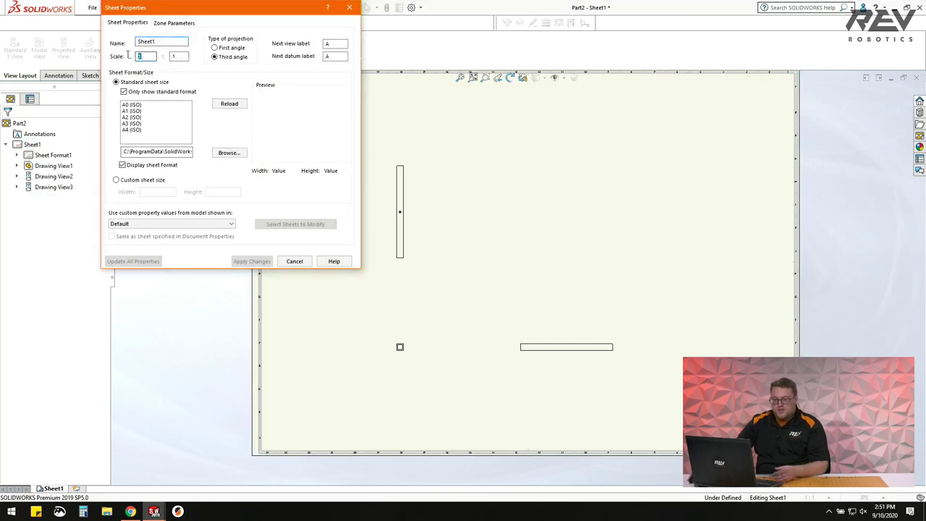
text(2)
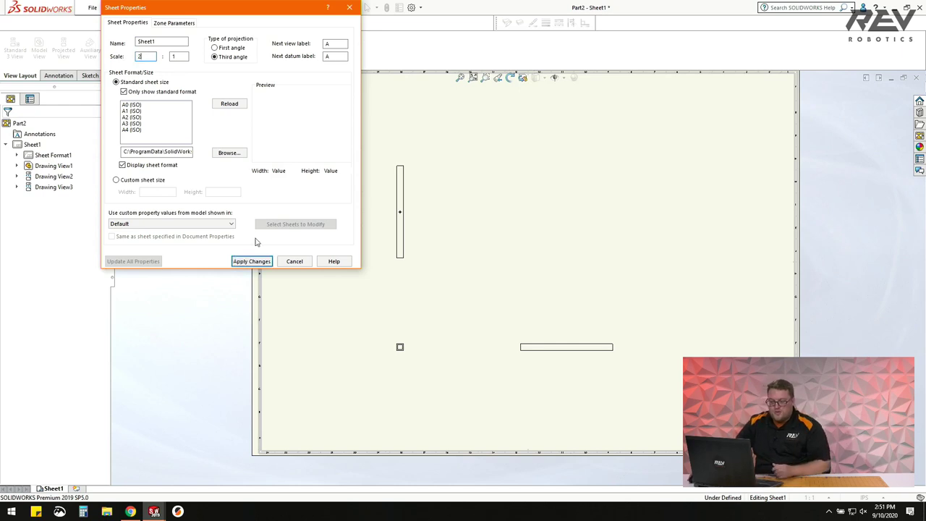
click(254, 261)
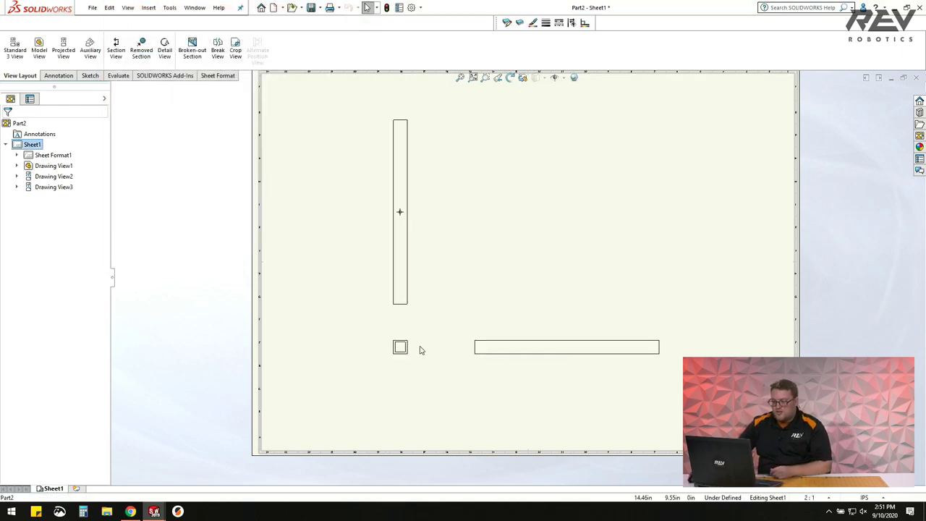
drag(414, 360, 390, 374)
click(304, 287)
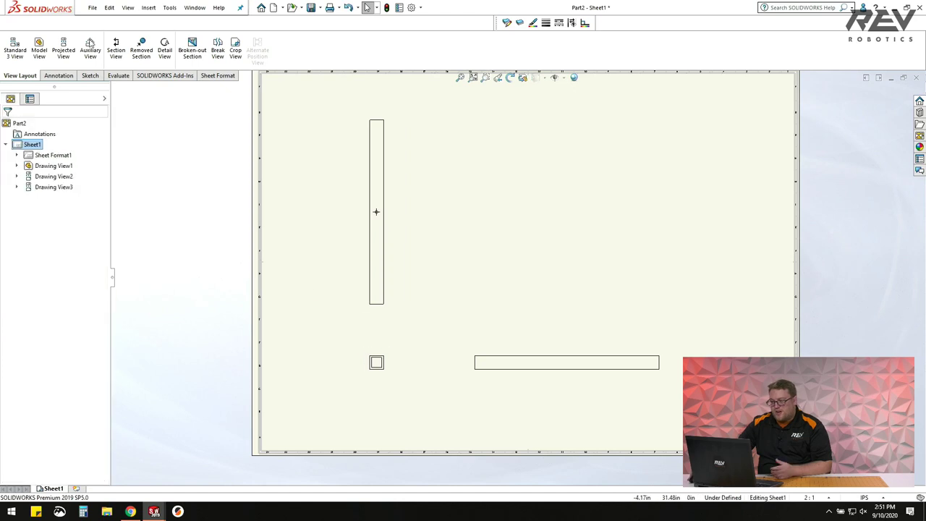
Dimension the tube's overall length in the view with the hole using Smart Dimension, placing it beside the tube.
click(57, 76)
click(18, 48)
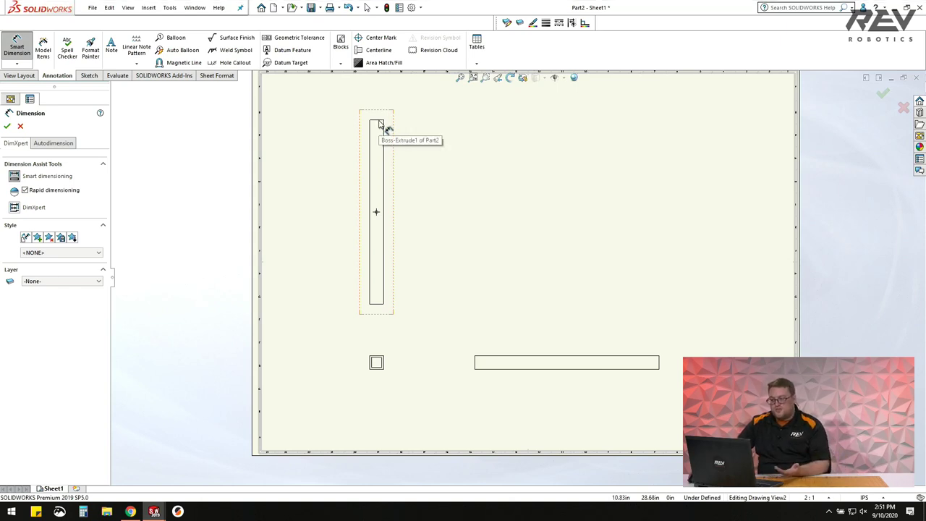
click(378, 121)
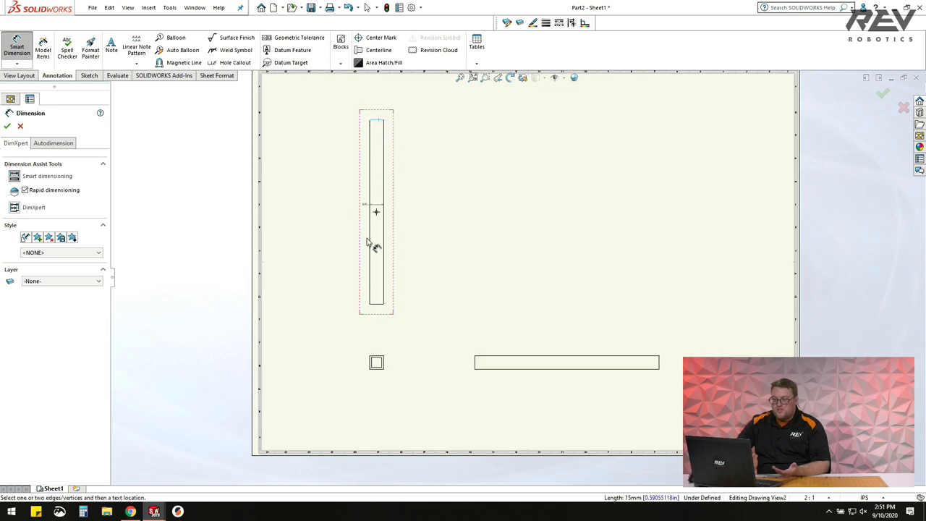
click(376, 304)
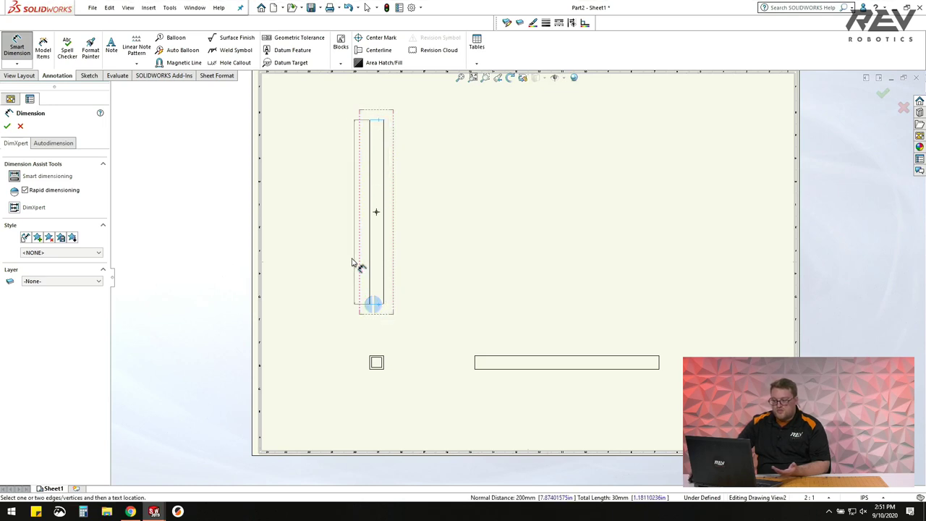
click(338, 213)
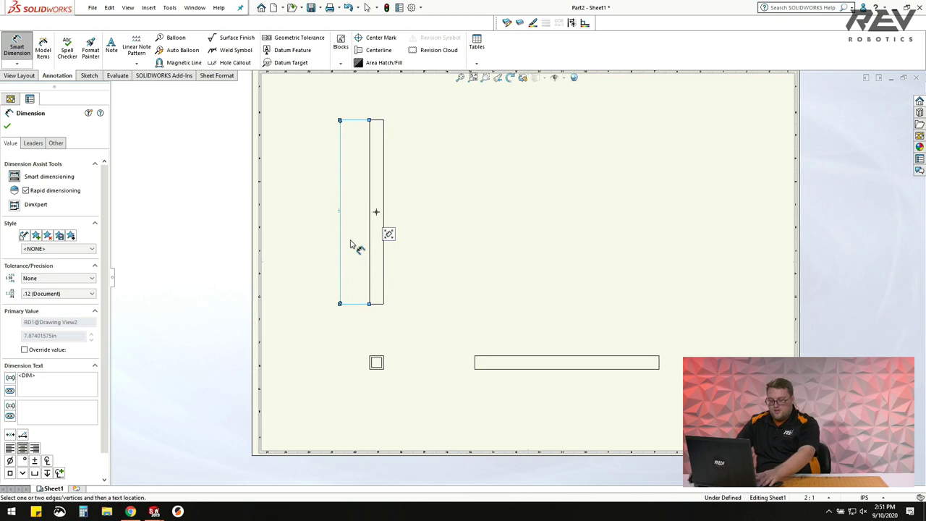
key(Escape)
Move the tube's length dimension farther away from the view with the hole and deselect it.
scroll(380, 248, down, 5)
scroll(473, 260, up, 4)
scroll(482, 267, down, 4)
mouse_move(439, 263)
mouse_down()
mouse_move(398, 267)
mouse_move(401, 279)
mouse_up()
scroll(434, 290, up, 4)
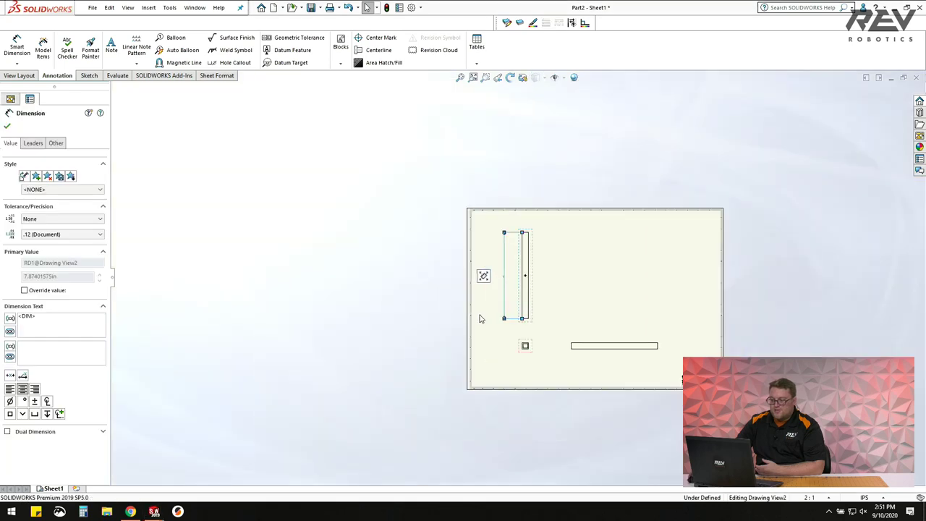
click(517, 364)
scroll(524, 325, down, 3)
scroll(513, 266, down, 1)
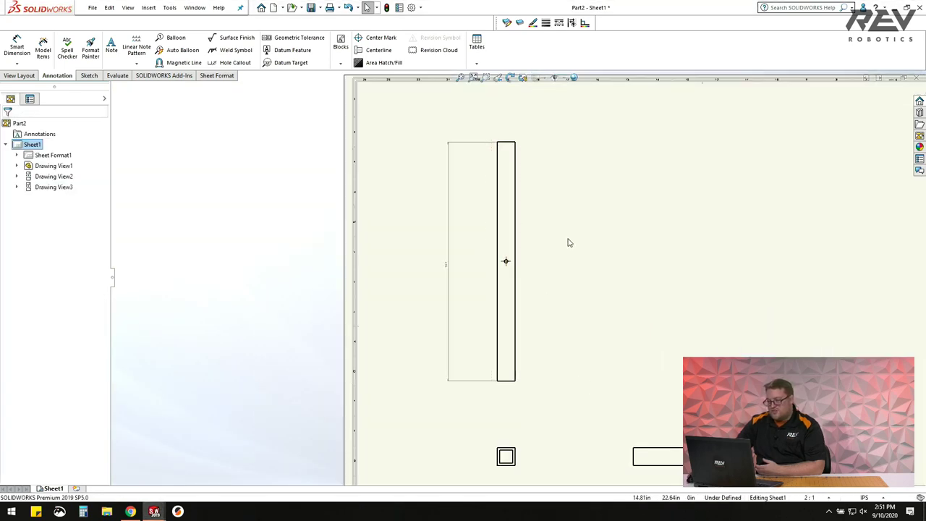
scroll(571, 239, up, 5)
scroll(497, 291, down, 3)
scroll(497, 292, down, 4)
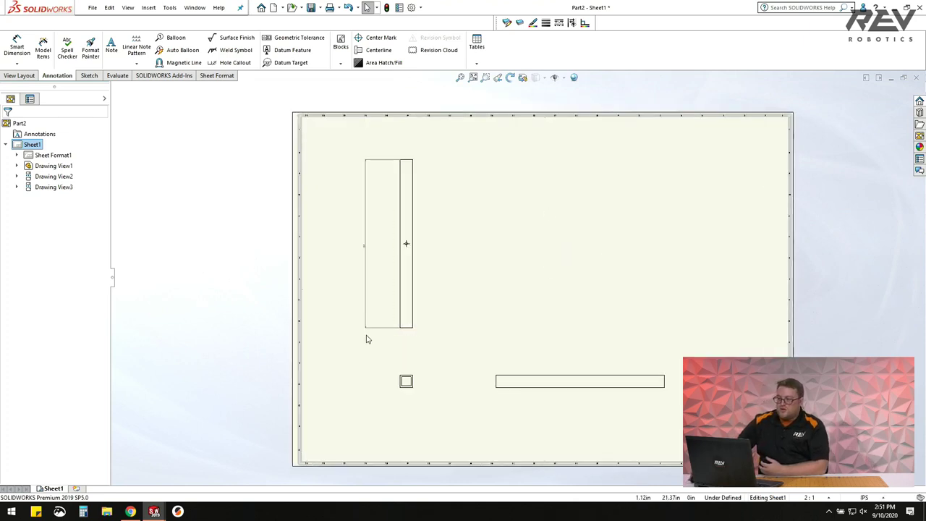
Close the Part2 drawing without saving its changes.
click(808, 241)
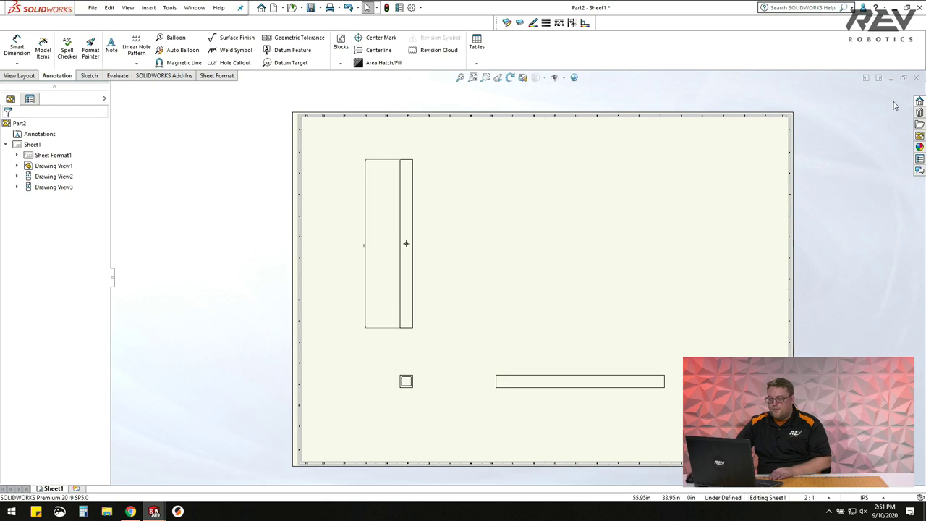
click(917, 78)
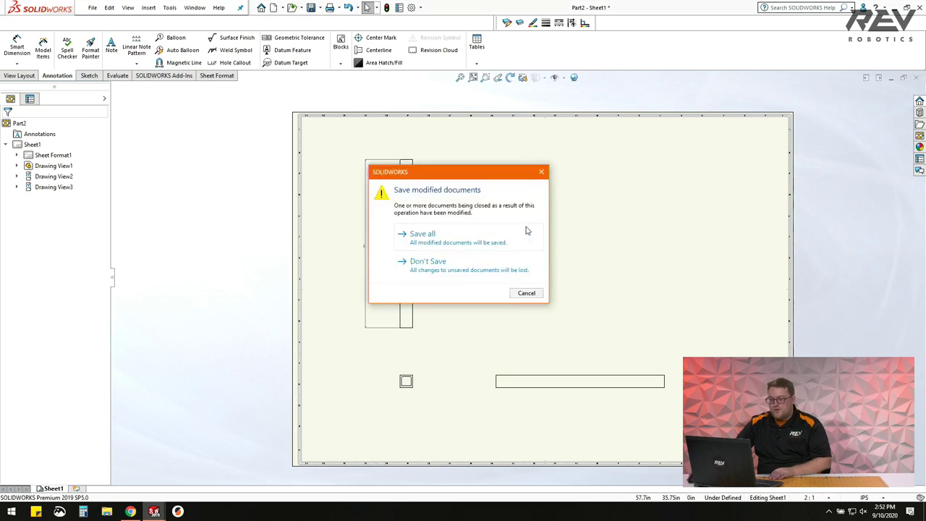
click(428, 262)
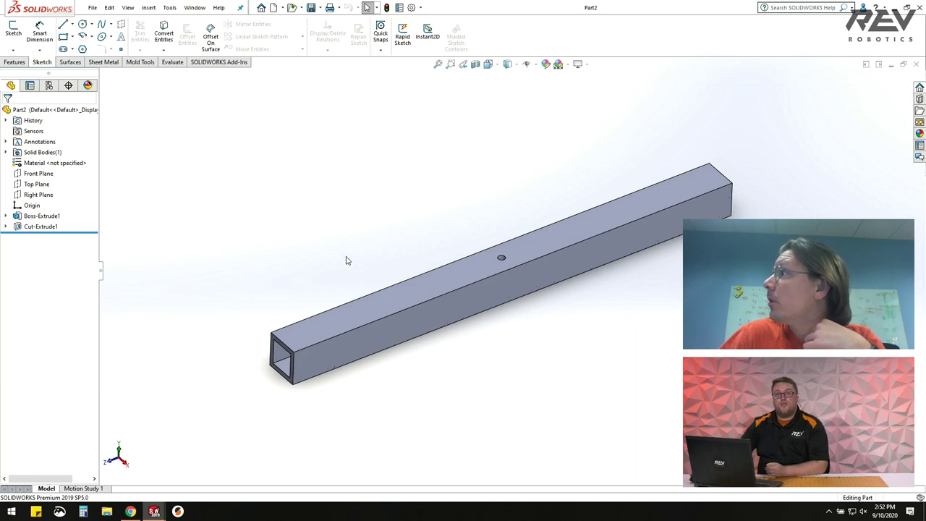
Switch to the open Sketch1 of Part5 document and show the robot layout sketch.
click(196, 7)
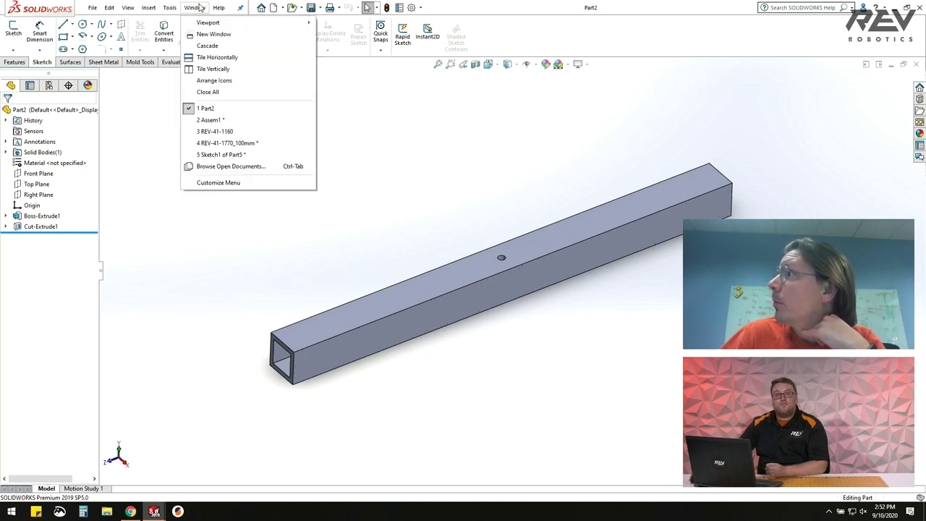
click(221, 154)
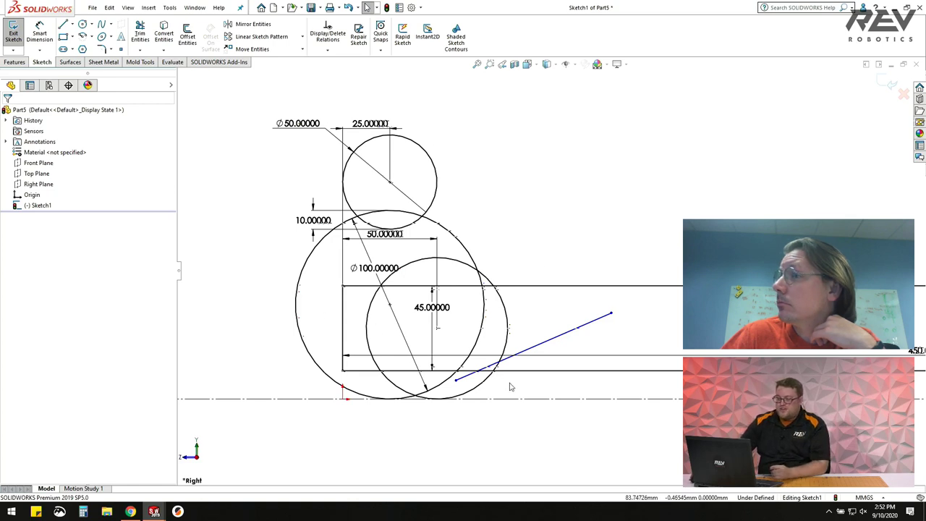
scroll(531, 342, up, 2)
scroll(544, 336, down, 2)
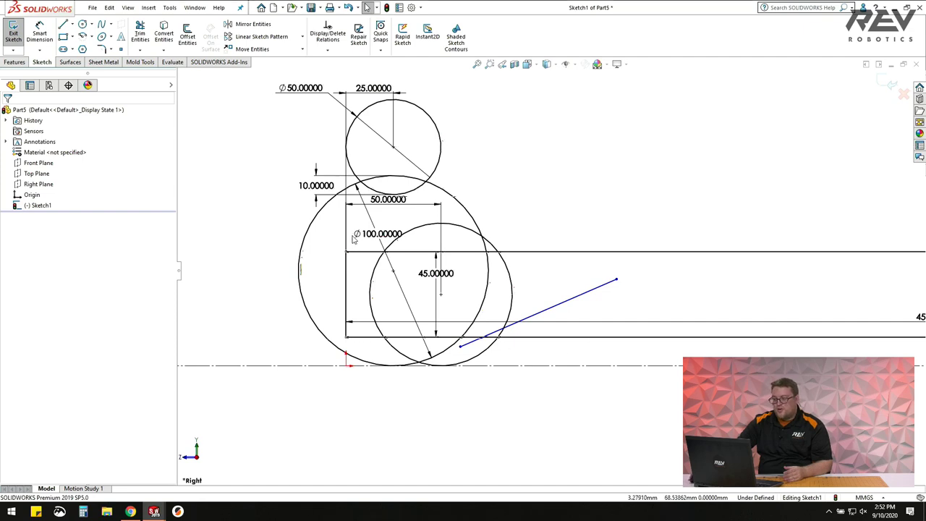
scroll(553, 268, up, 3)
key(f)
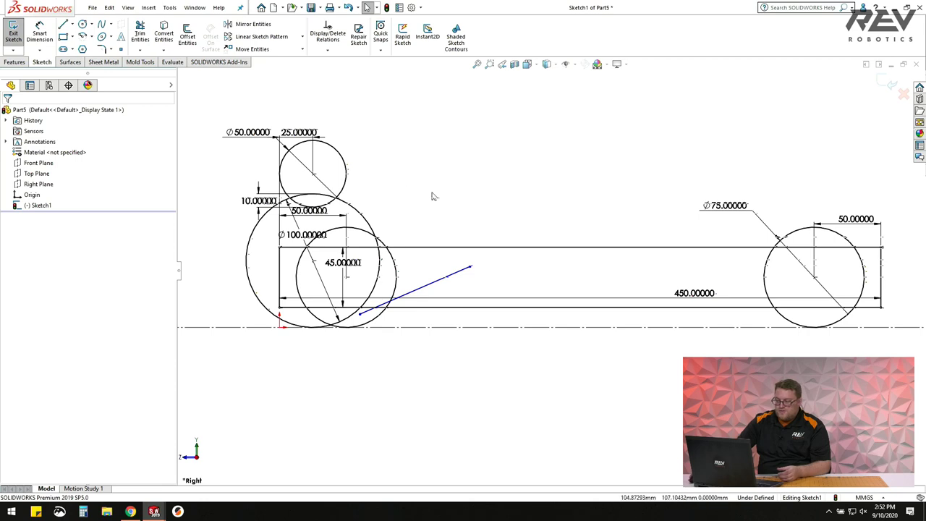
scroll(459, 209, up, 2)
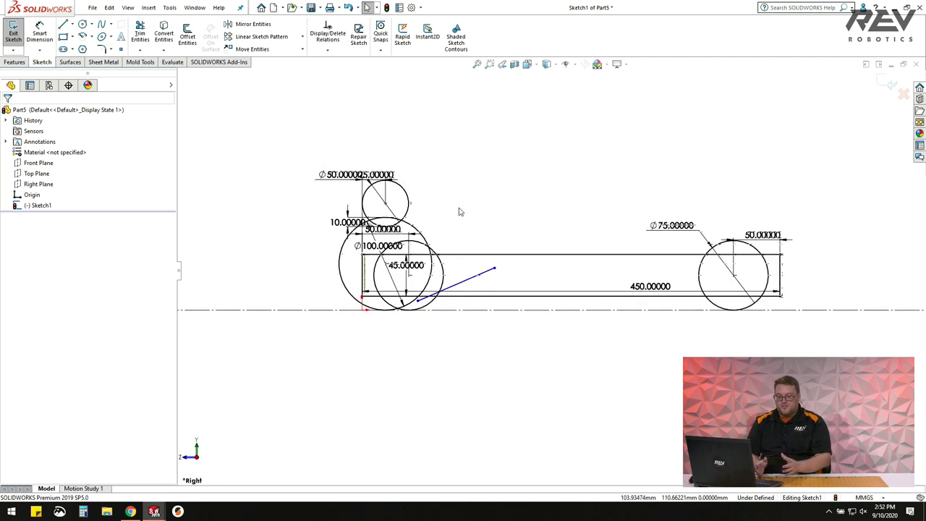
scroll(532, 241, down, 3)
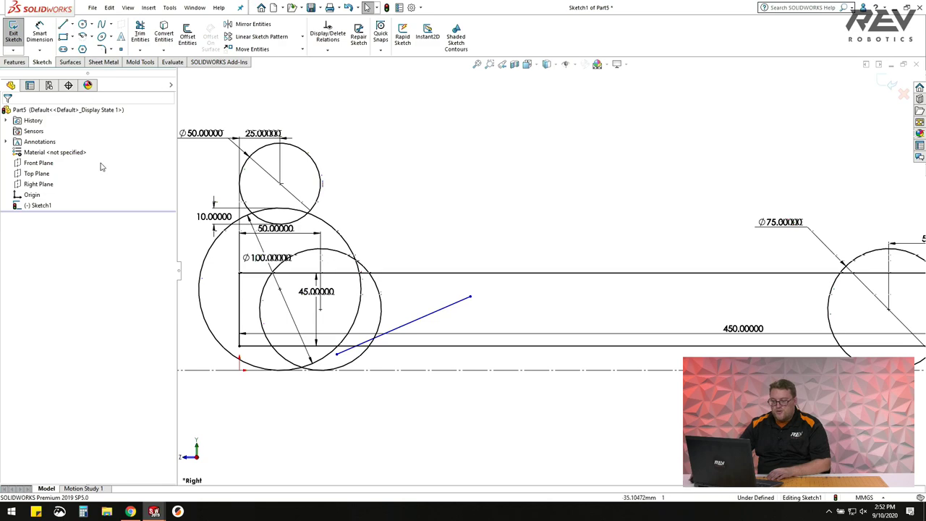
Start a Boss-Extrude of Sketch1 and select the chassis rectangle's regions from the overlapping circles near the origin through its long middle section.
click(10, 61)
click(17, 35)
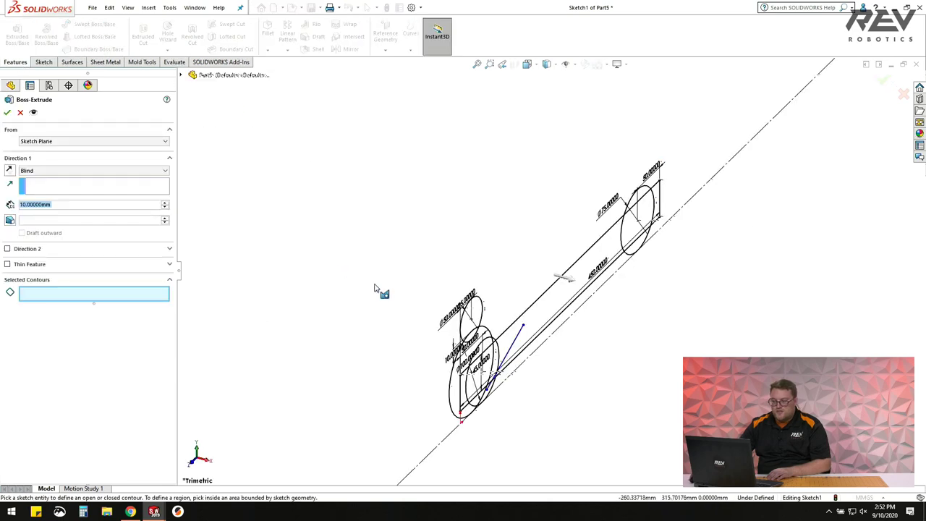
middle_drag(539, 356, 507, 322)
scroll(699, 320, up, 2)
scroll(700, 320, down, 2)
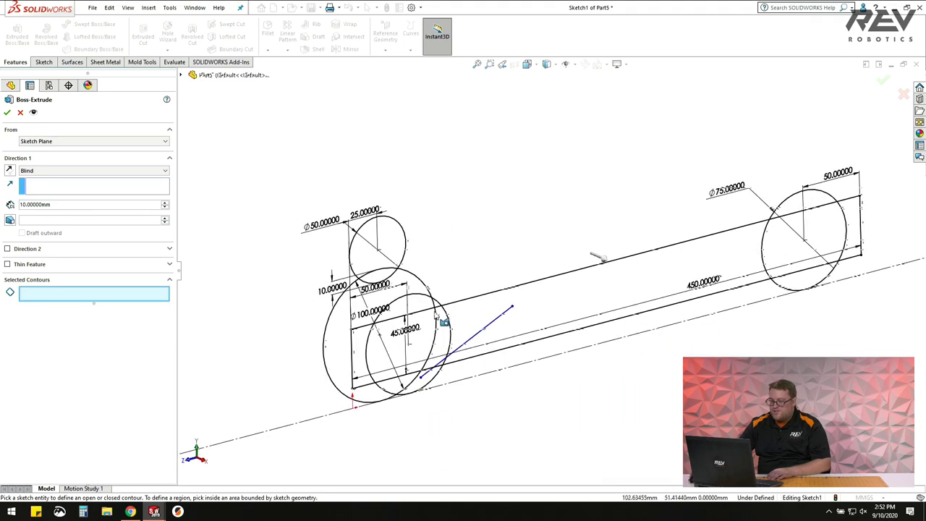
click(364, 345)
scroll(353, 372, down, 3)
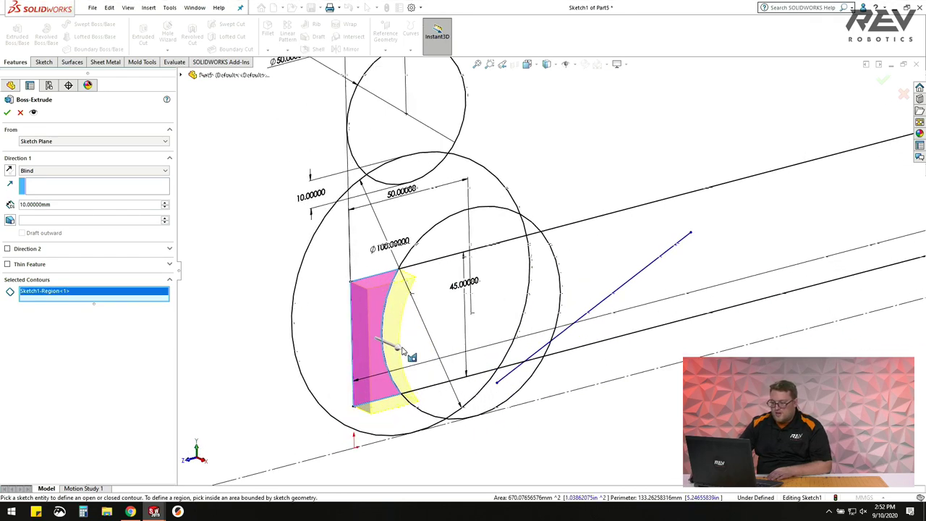
click(411, 338)
click(552, 317)
click(600, 262)
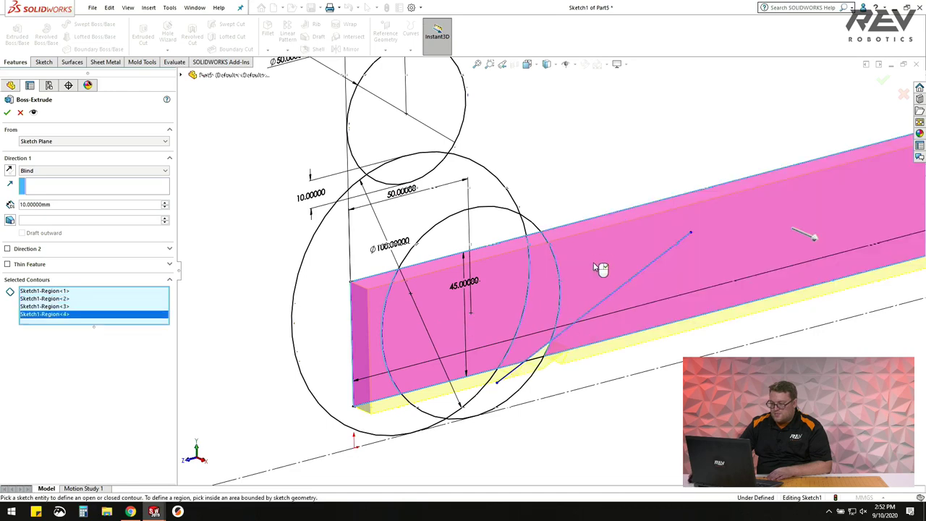
Add the chassis rectangle's remaining regions inside and beyond the 75 mm wheel circle to the extrusion contours.
scroll(636, 271, up, 5)
scroll(897, 181, down, 3)
click(743, 225)
click(769, 209)
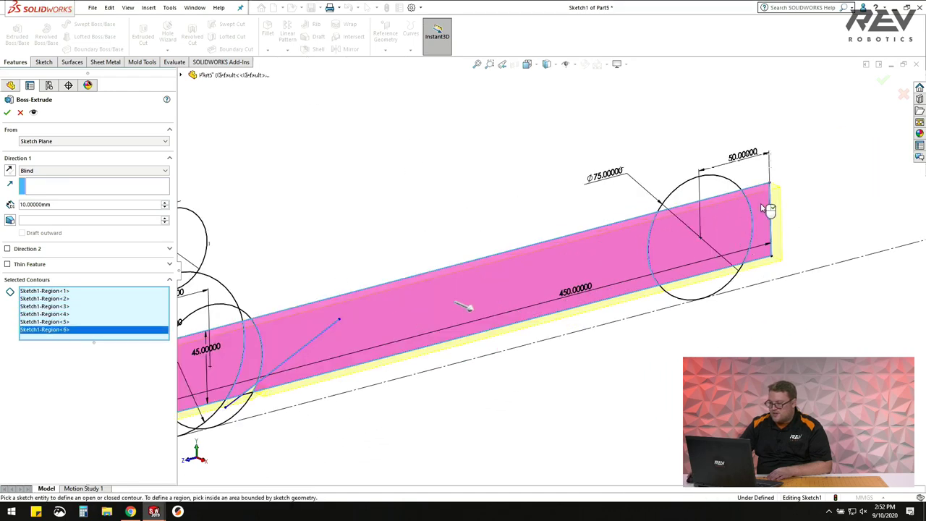
Extrude the selected chassis regions 450 mm with a Mid Plane end condition and finish the feature.
scroll(550, 289, up, 4)
click(47, 170)
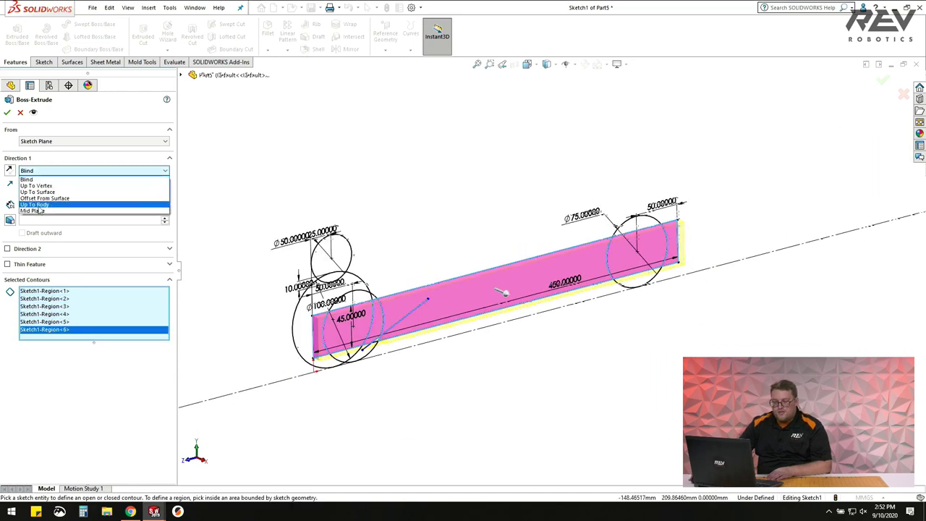
click(42, 214)
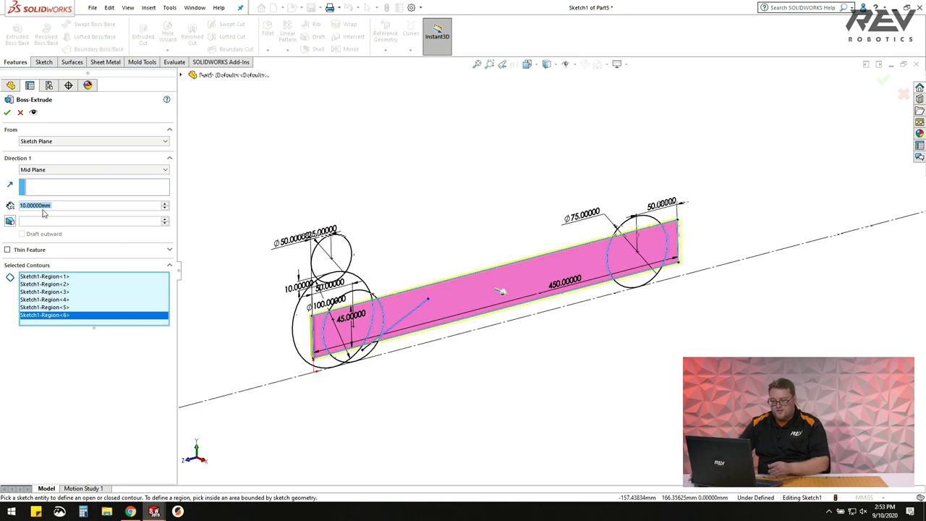
text(450)
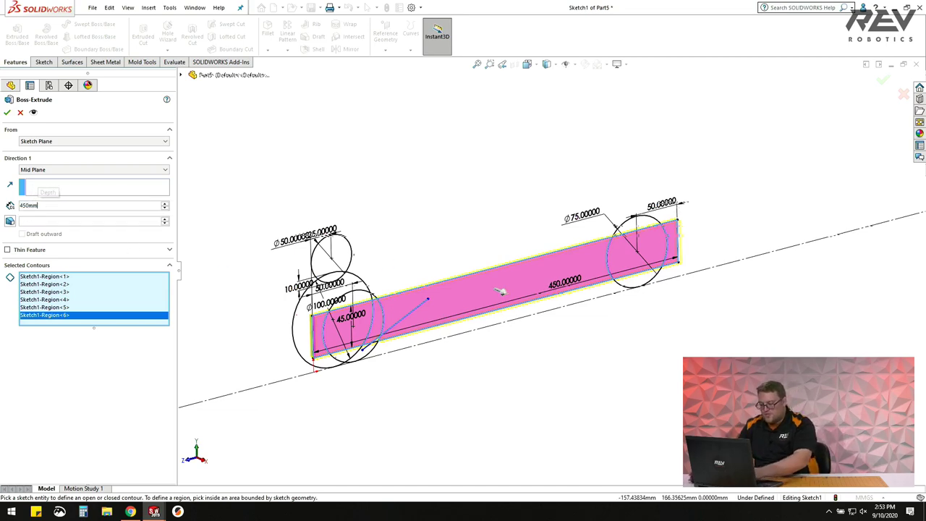
key(Return)
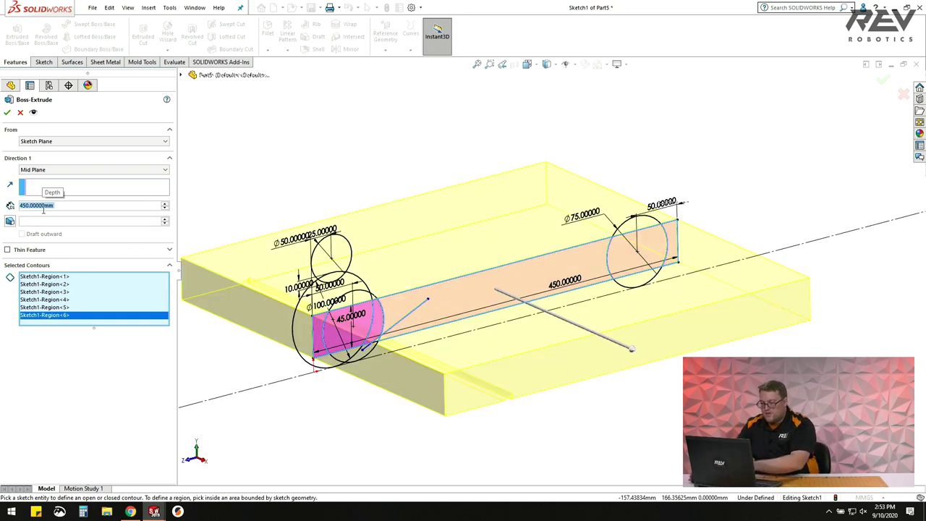
click(7, 113)
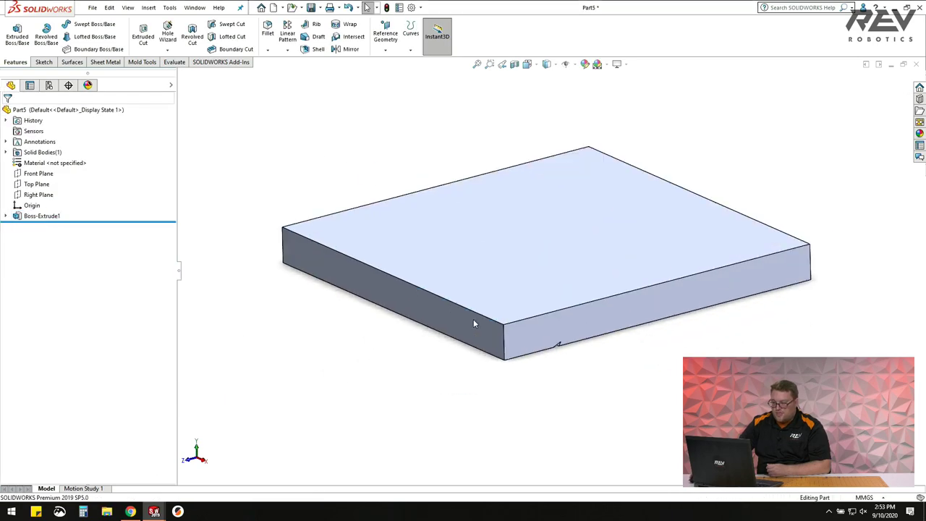
Edit the chassis extrusion to add the missing small region at the lower edge beside the slanted line.
click(42, 216)
click(46, 186)
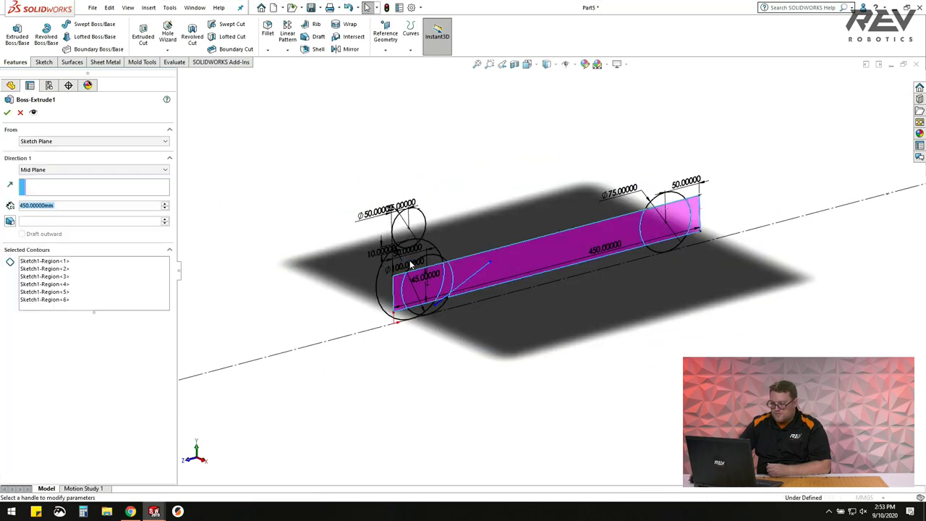
scroll(457, 293, down, 5)
scroll(458, 292, down, 6)
click(43, 292)
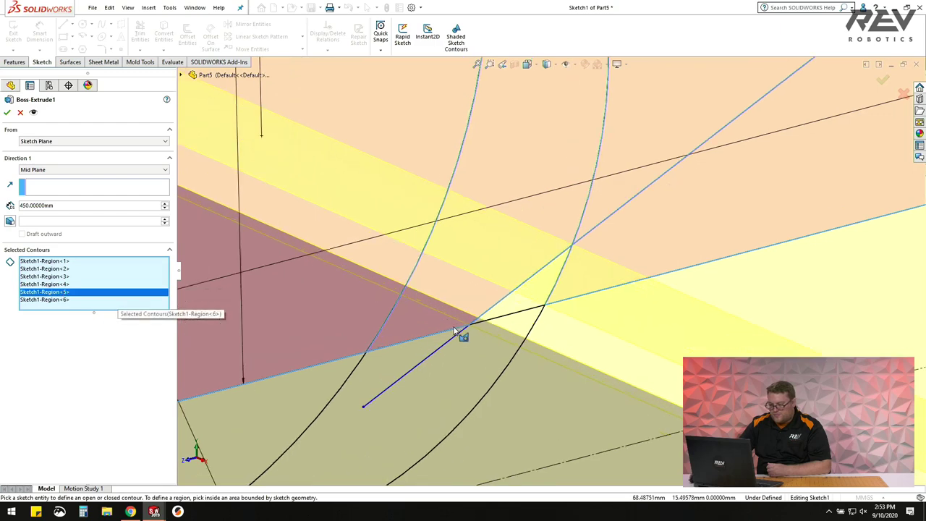
click(531, 306)
click(7, 112)
scroll(527, 234, up, 10)
scroll(359, 246, down, 5)
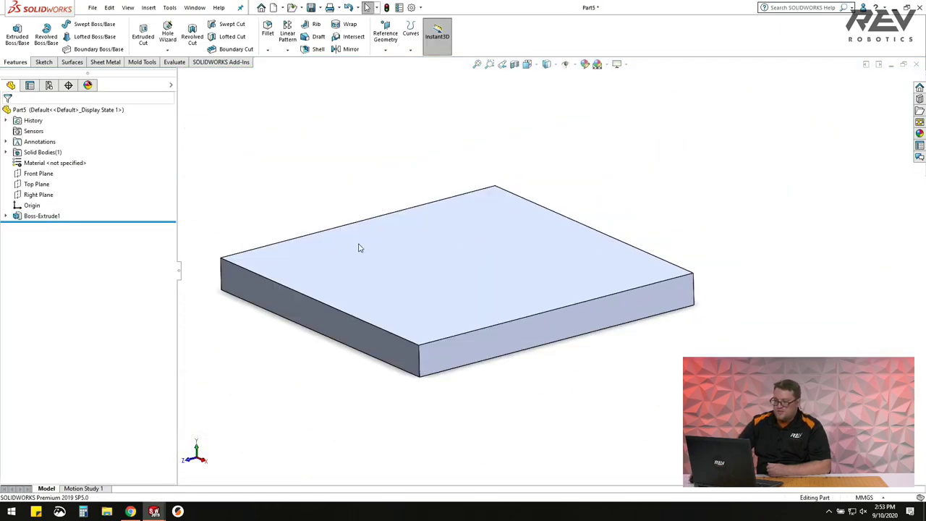
Make Sketch1 under Boss-Extrude1 visible so the robot layout overlays the chassis solid.
scroll(556, 270, up, 2)
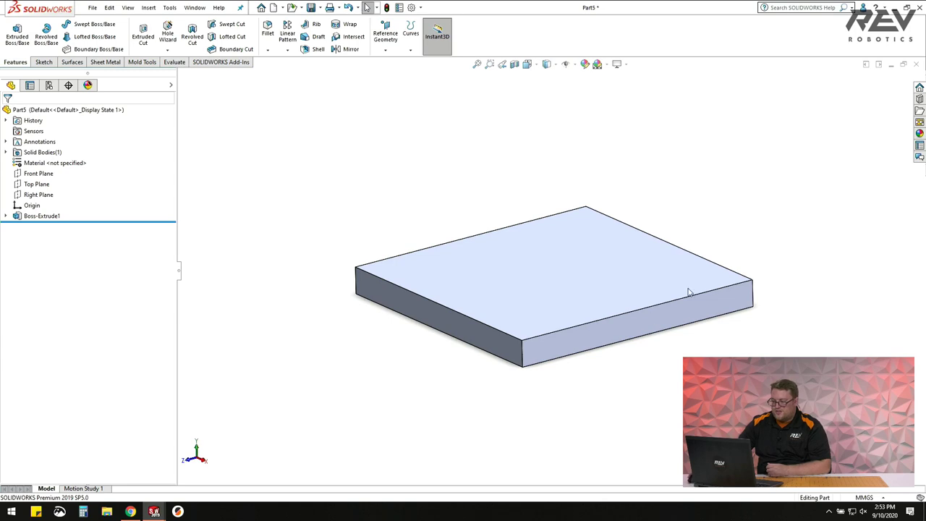
scroll(550, 330, down, 1)
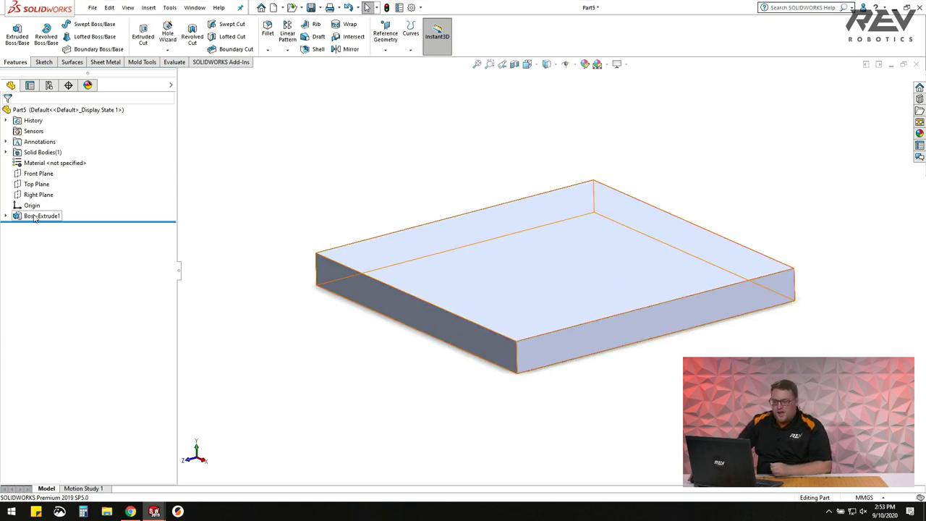
mouse_move(507, 331)
middle_down()
mouse_move(496, 291)
mouse_move(477, 291)
middle_up()
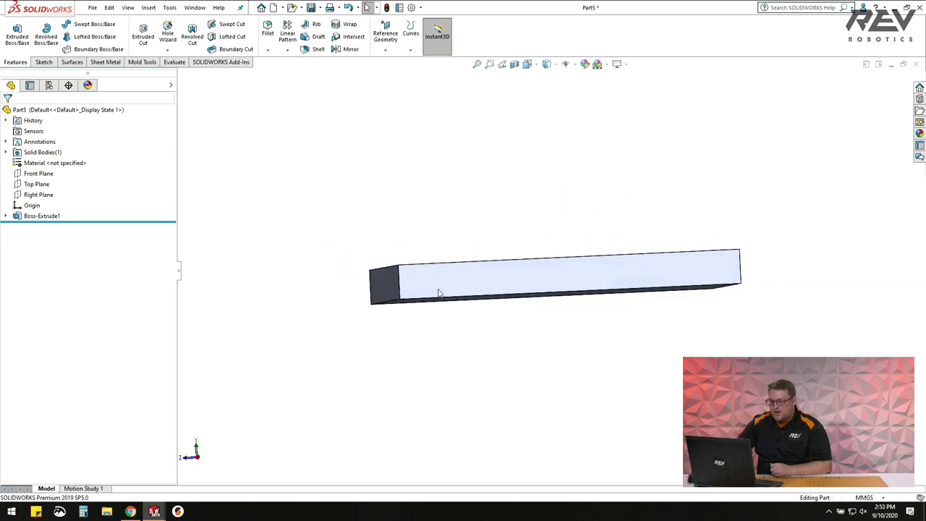
click(6, 216)
click(42, 229)
click(53, 217)
mouse_move(463, 290)
middle_down()
mouse_move(485, 288)
mouse_move(489, 316)
mouse_move(428, 258)
middle_up()
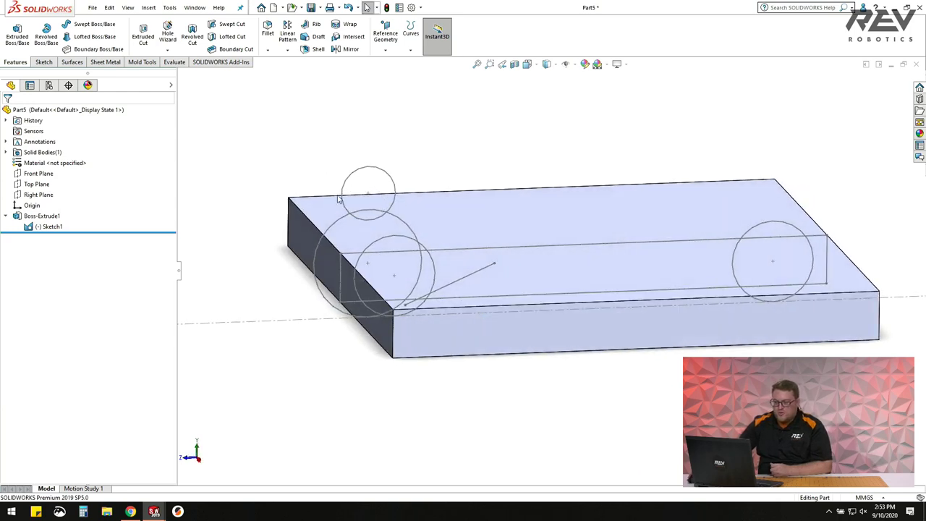
middle_drag(431, 267, 487, 408)
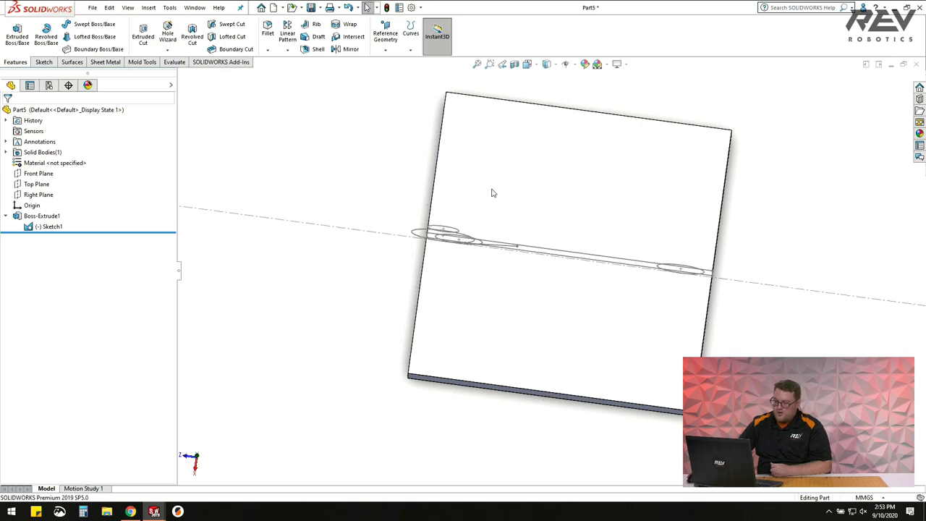
Start a sketch on the chassis's top face and draw a corner rectangle inward from the side edge at X -225 mm.
scroll(456, 189, down, 2)
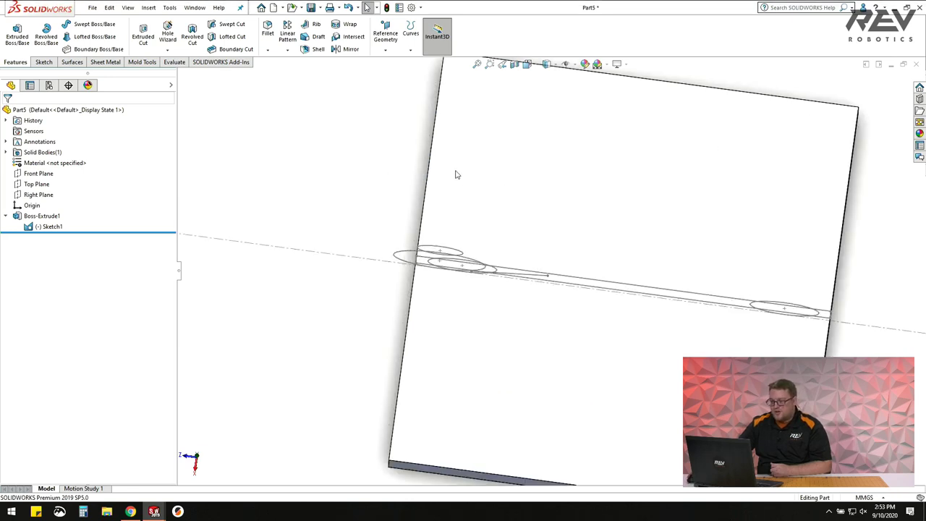
click(456, 173)
click(42, 63)
click(16, 35)
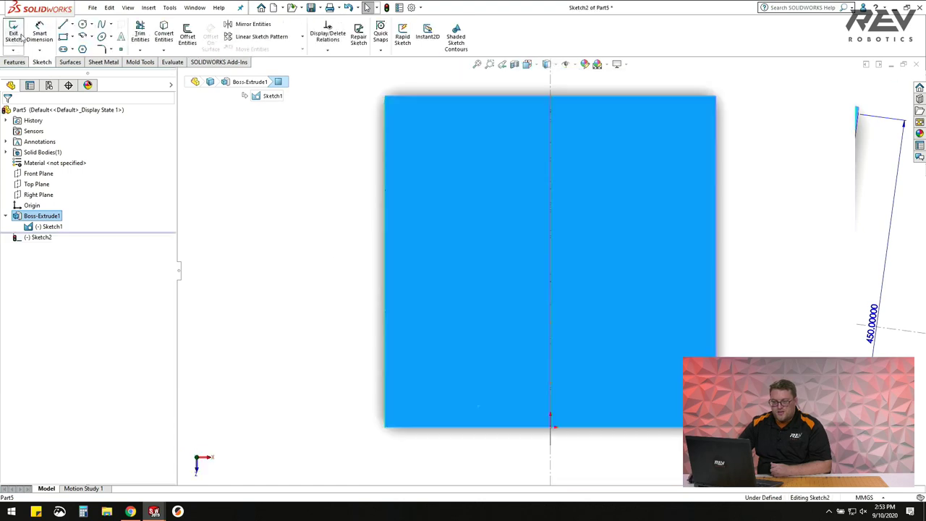
click(63, 37)
click(385, 167)
click(461, 279)
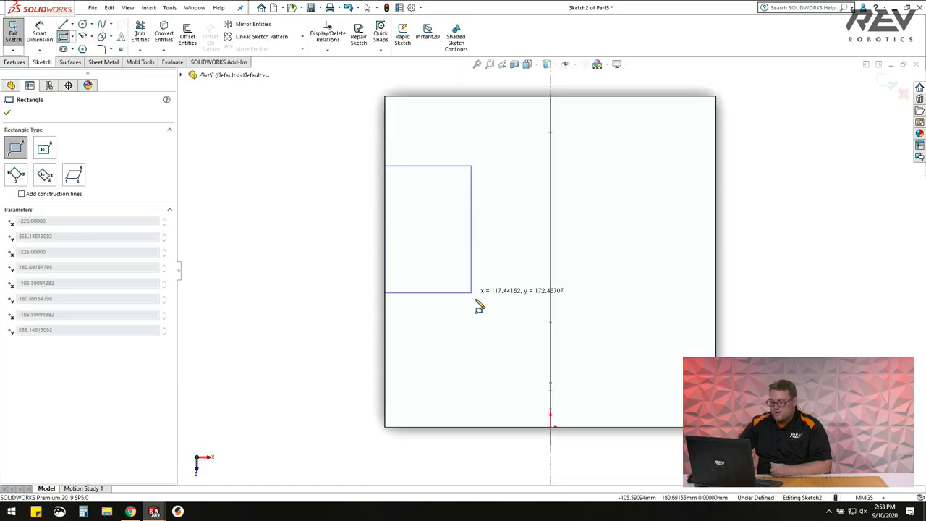
click(483, 333)
key(Escape)
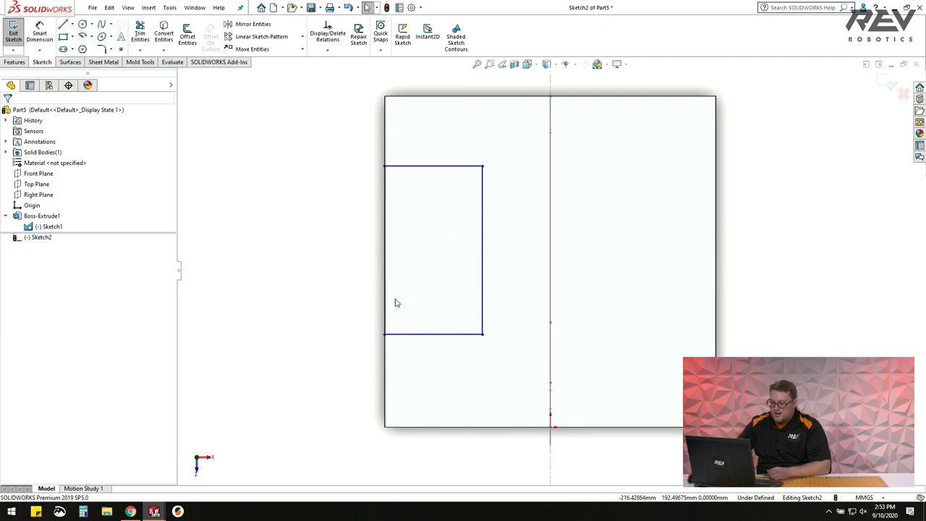
Dimension the rectangle's nearer short side 75 mm from the chassis edge opposite the origin.
click(39, 35)
click(434, 166)
click(438, 97)
click(438, 125)
text(75)
key(Return)
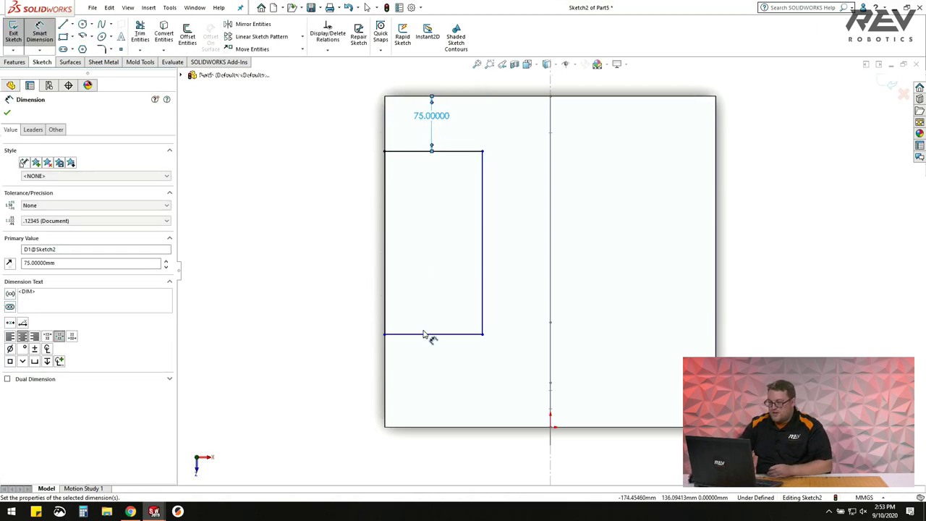
Dimension the rectangle's other short side 75 mm from the edge through the origin and widen the rectangle to about X -66.9 mm.
click(430, 333)
click(436, 426)
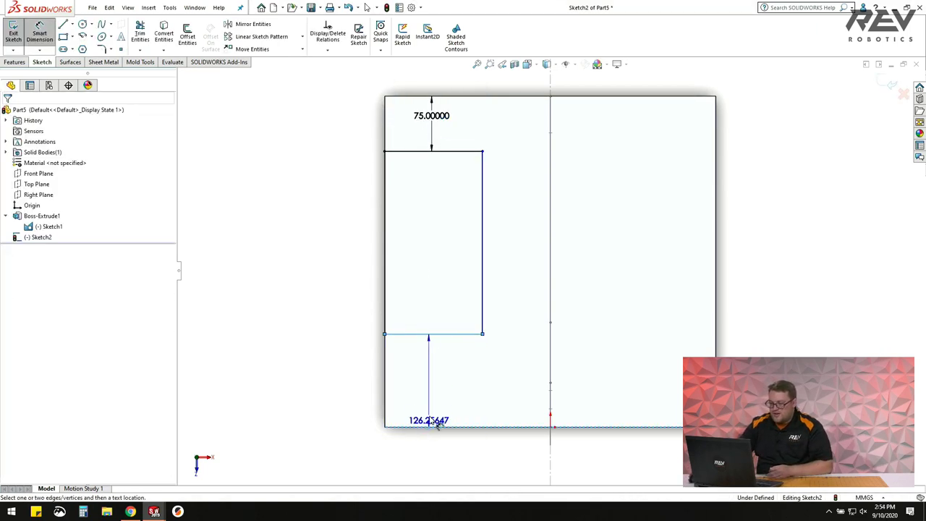
click(433, 411)
text(75mm)
key(Return)
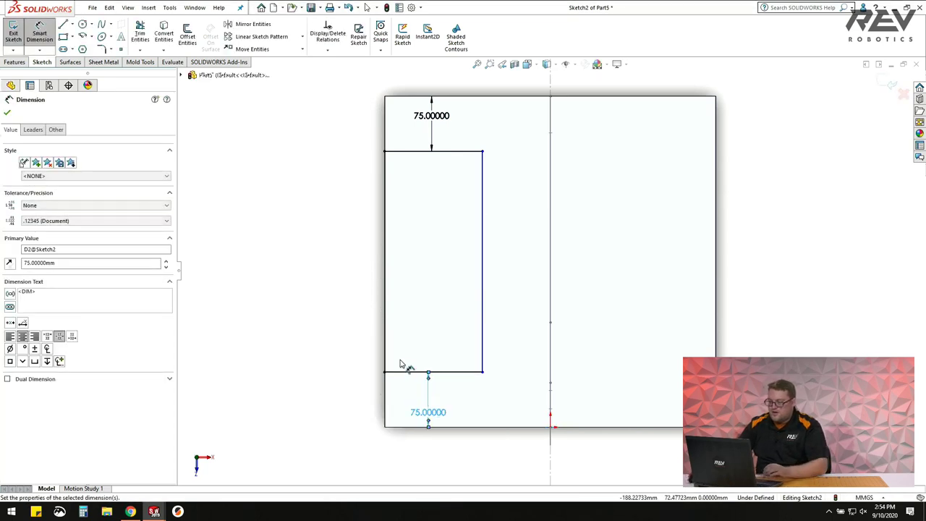
key(Escape)
mouse_move(483, 371)
mouse_down()
mouse_move(517, 376)
mouse_move(501, 371)
mouse_up()
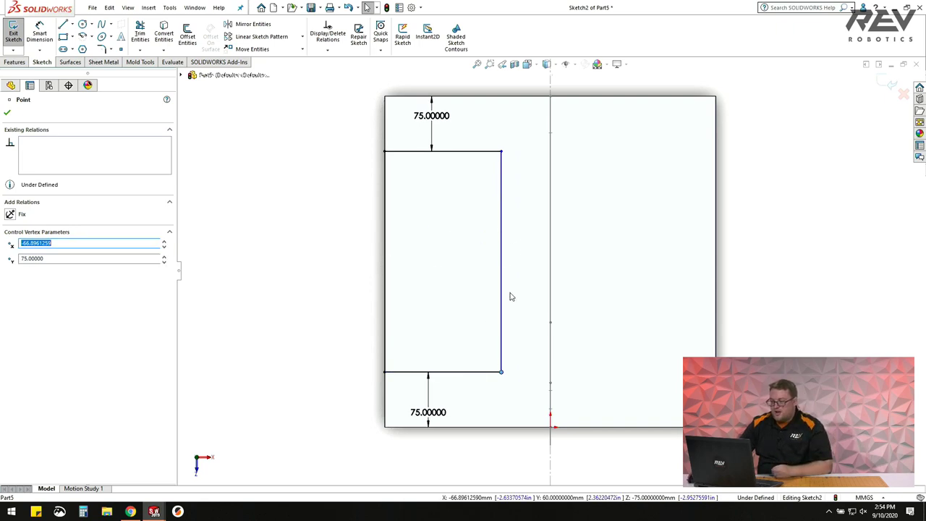
Cut the sketched rectangle out of the chassis with an Extruded Cut set to Through All.
click(6, 113)
click(14, 61)
click(143, 37)
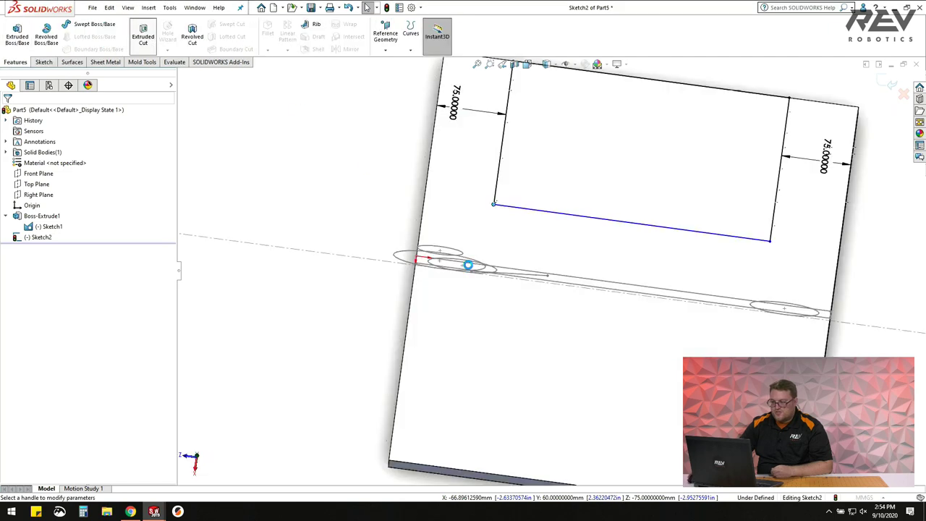
click(32, 170)
click(32, 184)
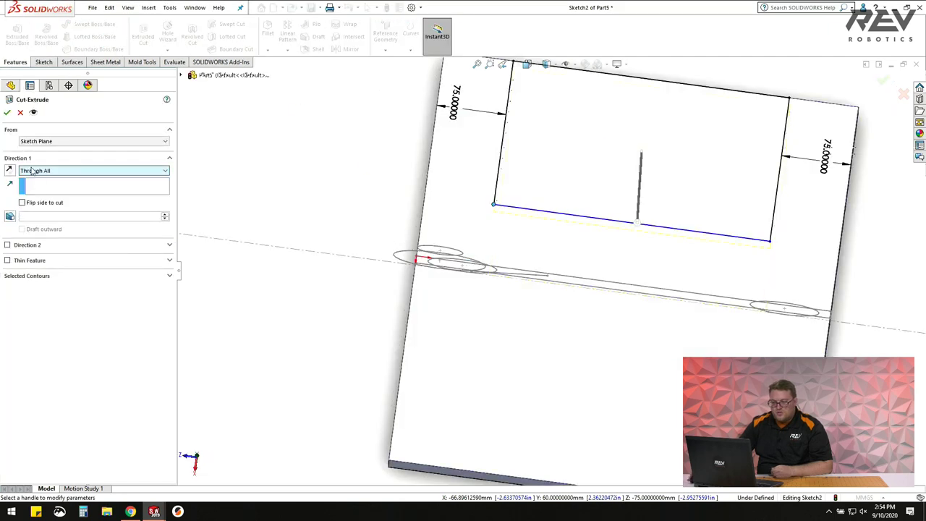
click(7, 112)
Examine the notch's location on the chassis against the wheel layout in Sketch1 from several angles.
middle_drag(516, 209, 601, 275)
scroll(555, 283, down, 3)
key(ctrl+1)
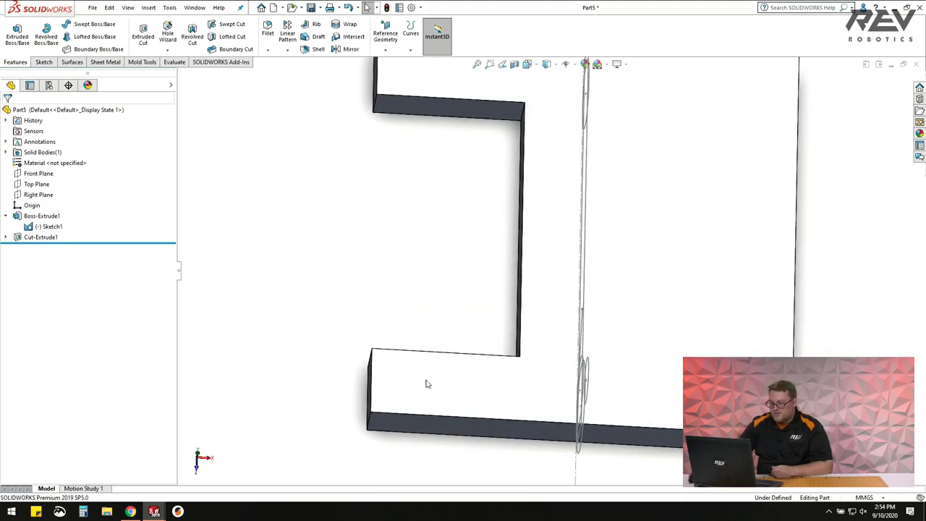
scroll(550, 268, up, 3)
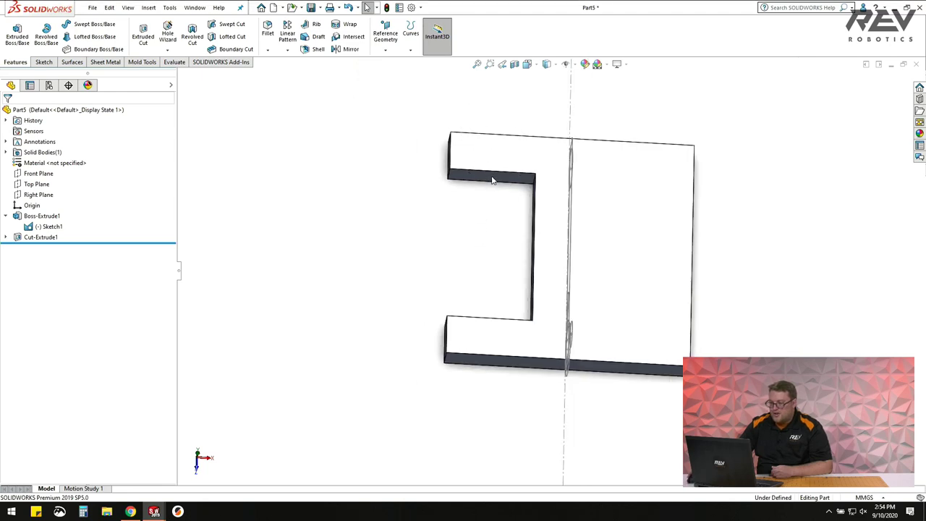
middle_drag(508, 291, 517, 352)
click(52, 227)
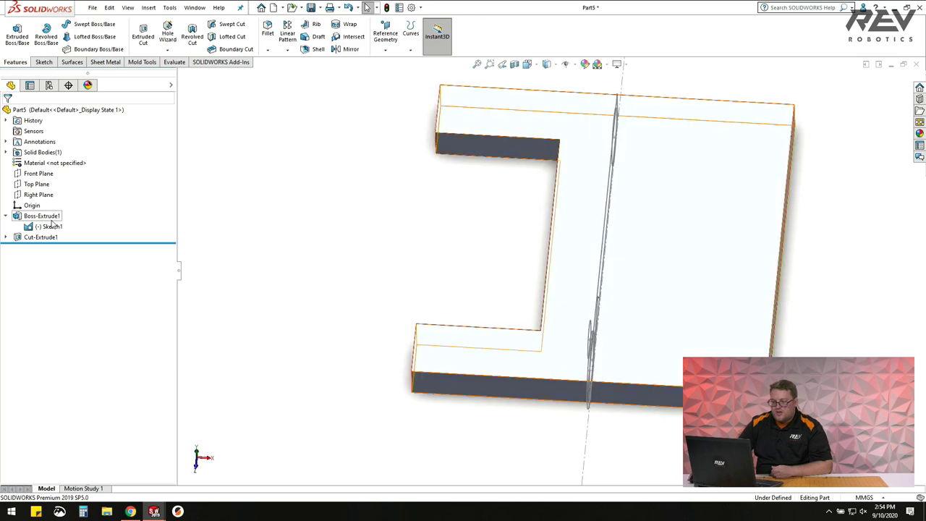
middle_drag(425, 235, 389, 180)
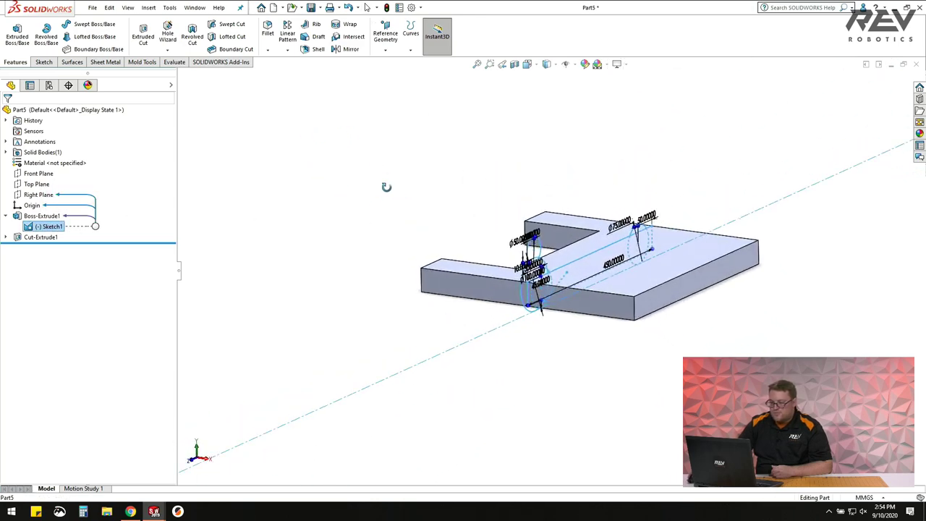
Edit the sketch of Cut-Extrude1 and delete the side rectangle together with its dimensions.
click(40, 237)
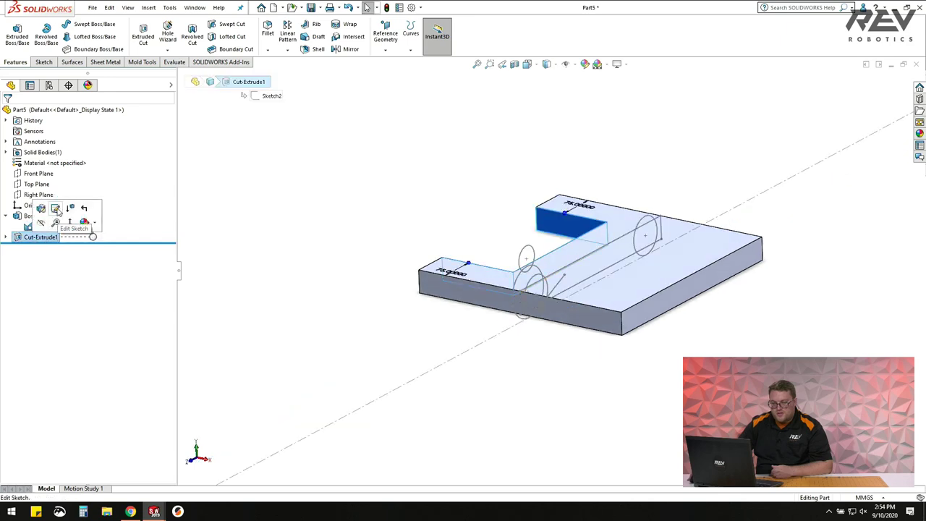
click(70, 208)
scroll(468, 254, down, 4)
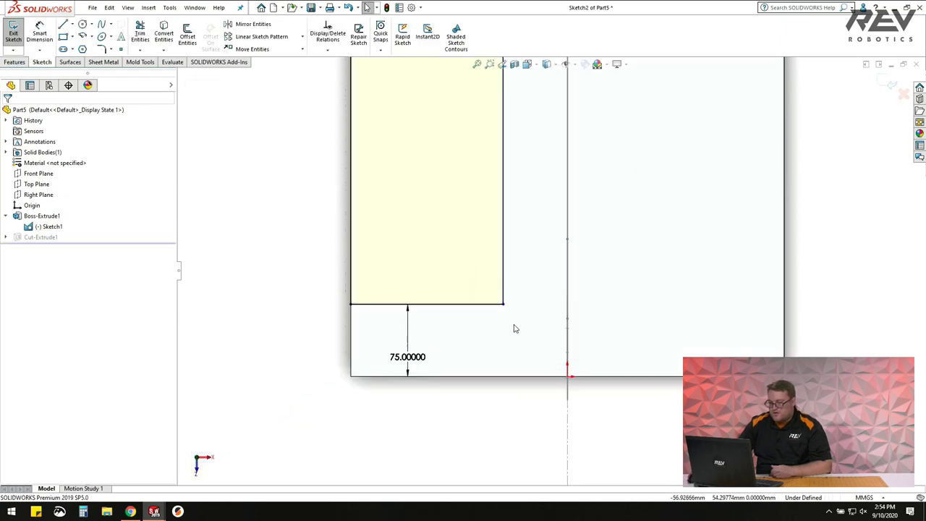
drag(310, 94, 311, 97)
scroll(547, 270, up, 2)
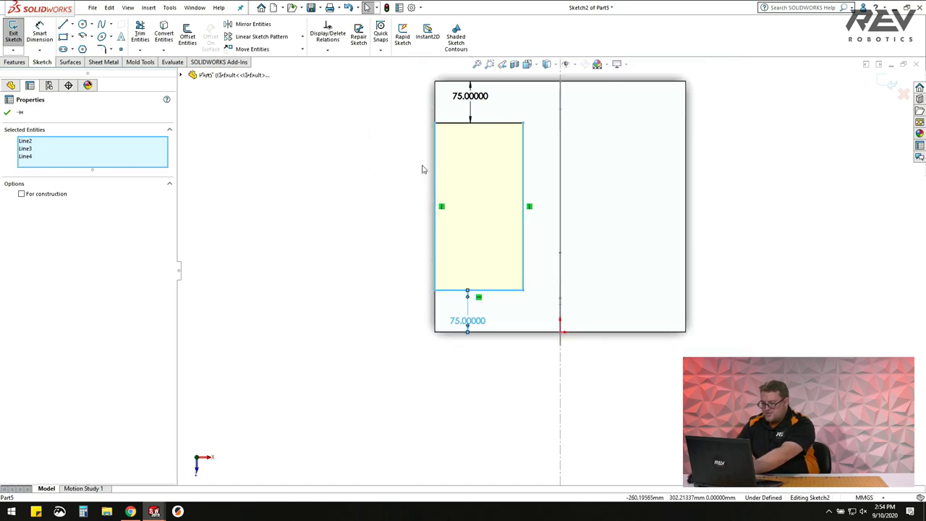
key(Delete)
drag(524, 143, 419, 108)
key(Delete)
Draw a rectangle about 294 by 126 mm inward from the chassis edge through the origin, spanning the centerline.
click(63, 36)
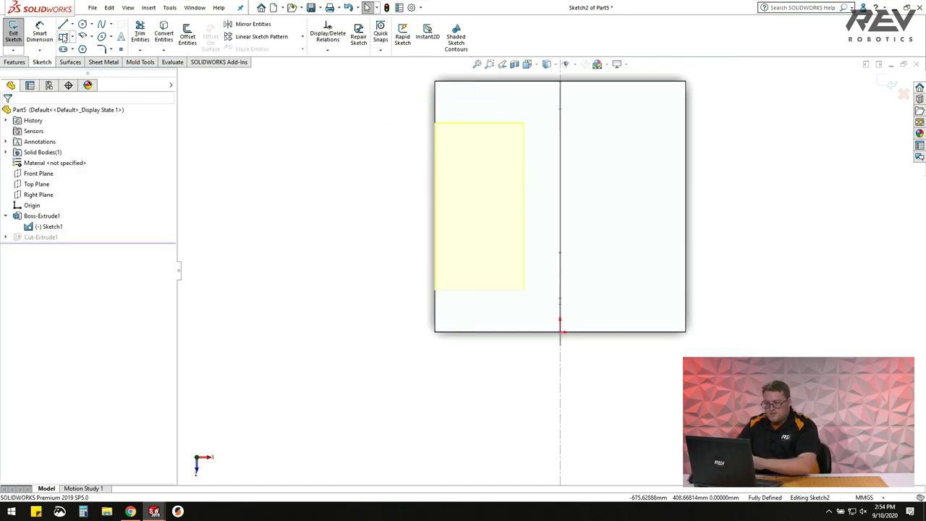
drag(477, 331, 644, 262)
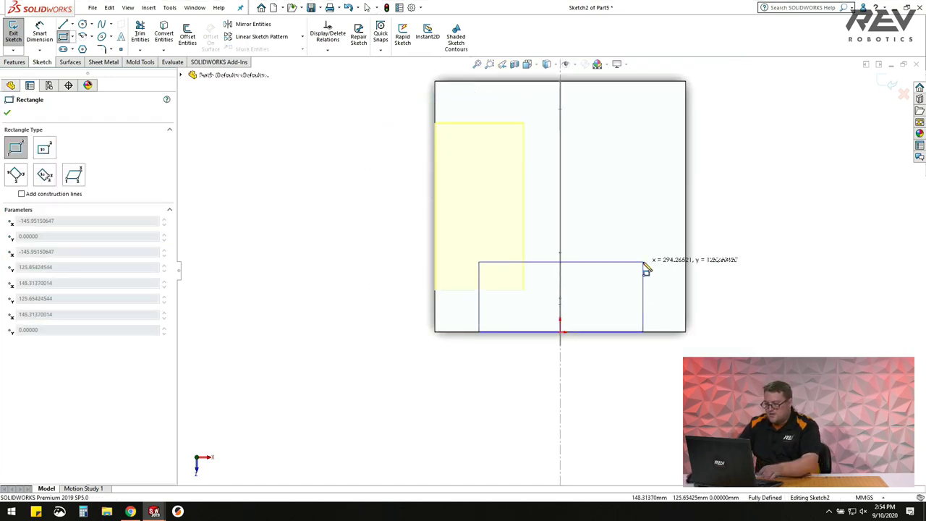
key(Escape)
scroll(586, 309, down, 2)
click(463, 339)
click(292, 241)
Dimension the new rectangle's side at negative X 75 mm from the adjacent chassis side edge.
click(40, 36)
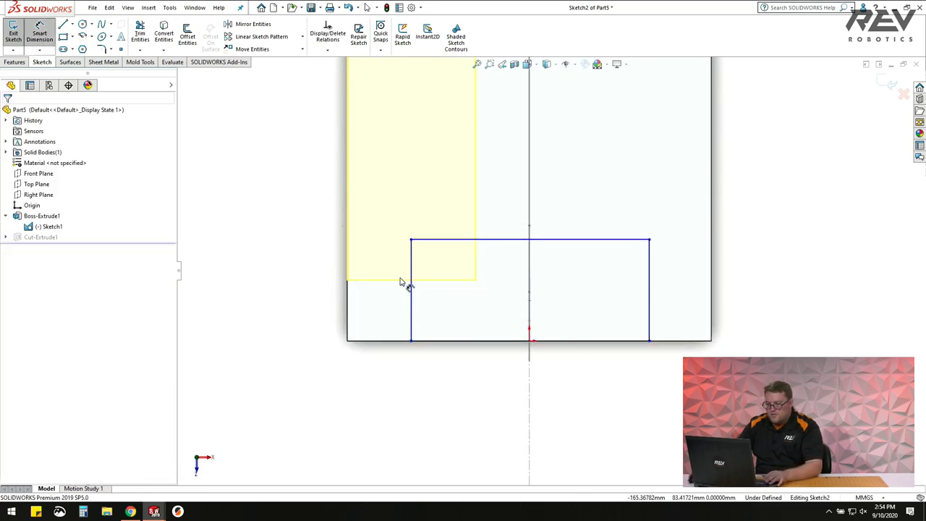
click(410, 286)
click(348, 309)
click(383, 311)
text(75)
key(Return)
Dimension the new rectangle's side at positive X 75 mm from the adjacent chassis side edge.
click(651, 295)
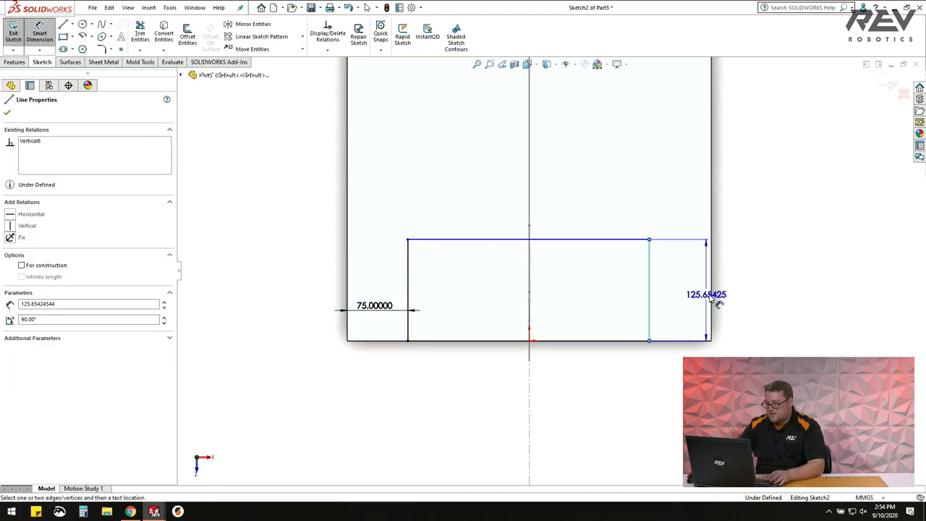
click(713, 302)
click(684, 304)
text(75)
key(Return)
key(Escape)
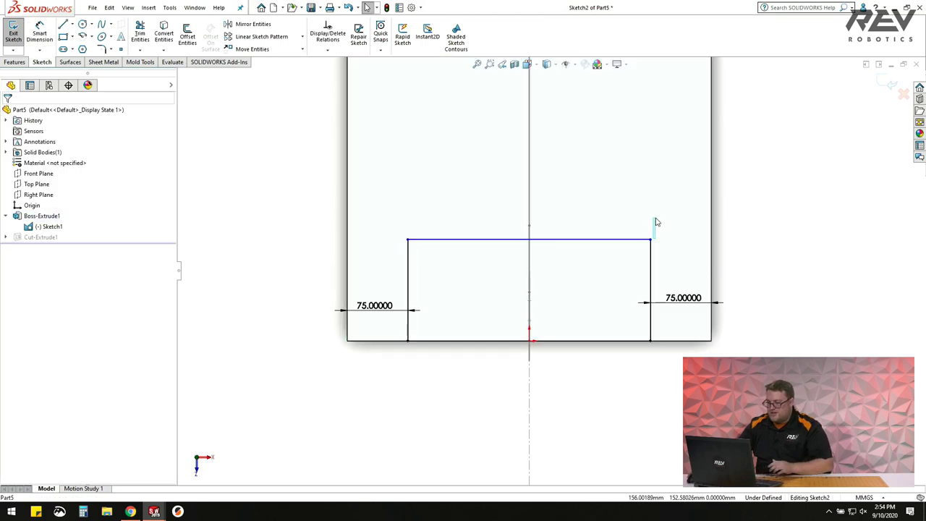
Stretch the notch rectangle's inner edge to a depth of about 140 mm and exit the sketch to rebuild the cut.
drag(653, 241, 651, 228)
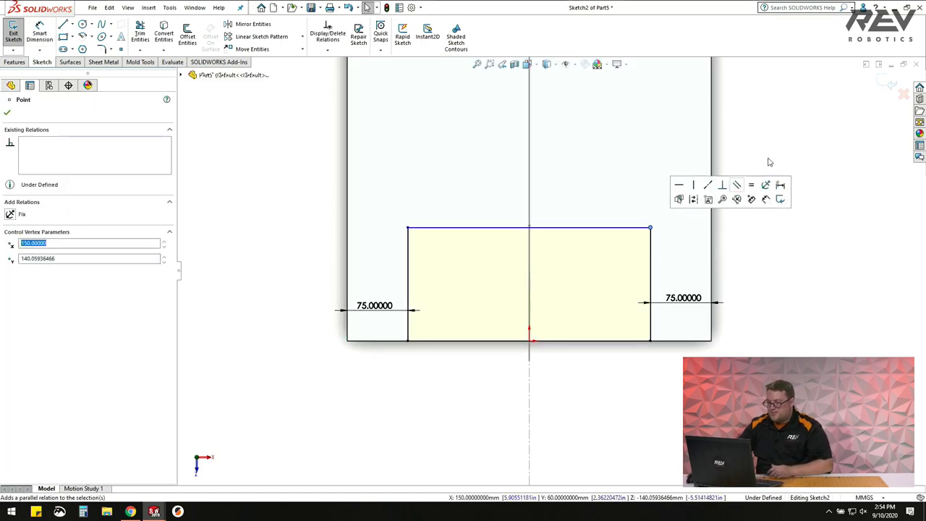
click(884, 82)
middle_drag(624, 306, 561, 141)
scroll(699, 257, down, 5)
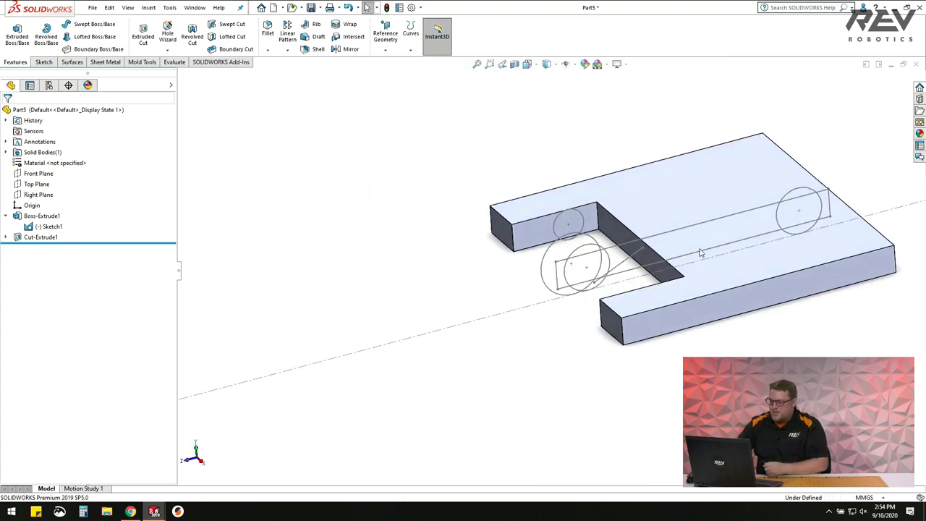
Start a sketch on the Right Plane and convert the layout's upper 50 mm circle into it.
middle_drag(465, 209, 469, 236)
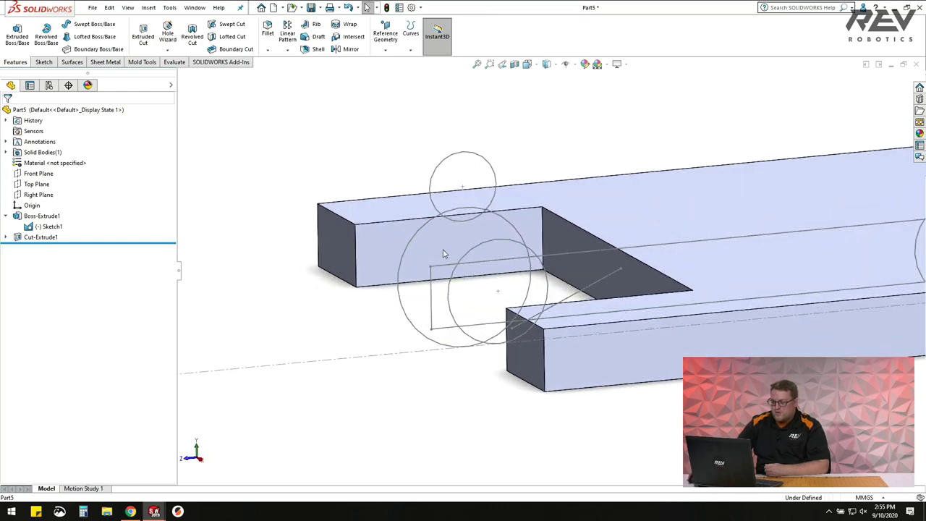
click(38, 194)
click(44, 61)
click(13, 33)
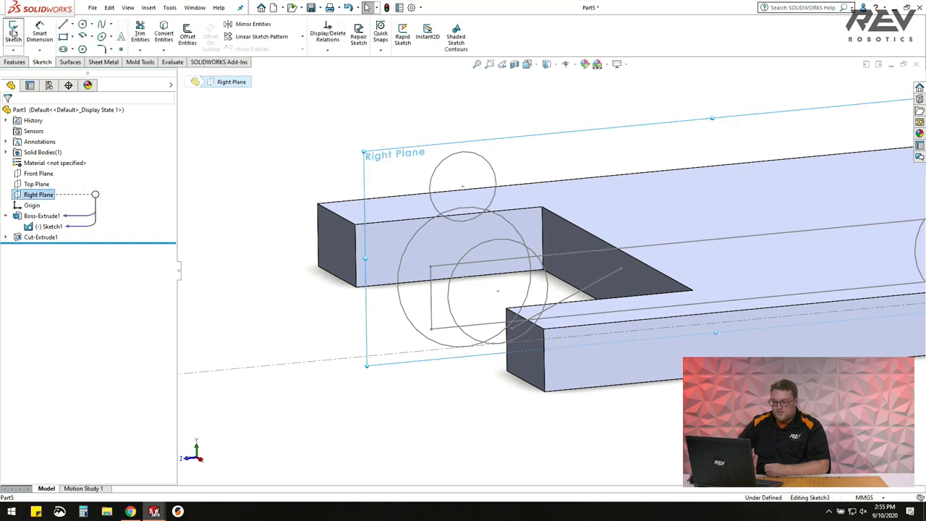
click(369, 161)
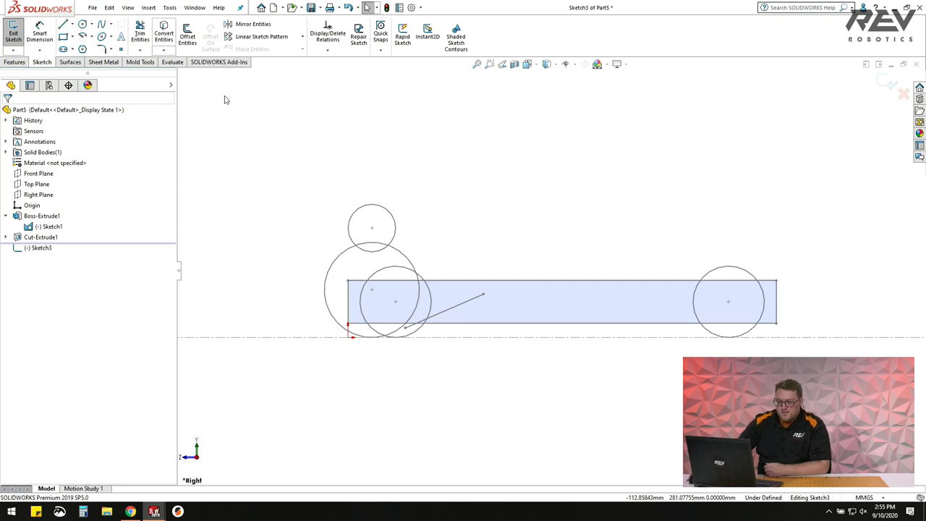
click(388, 215)
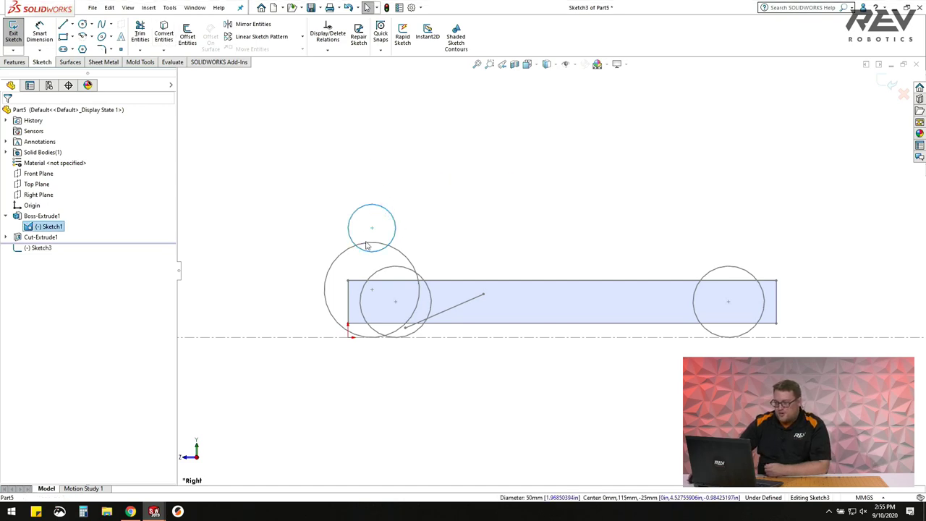
click(163, 34)
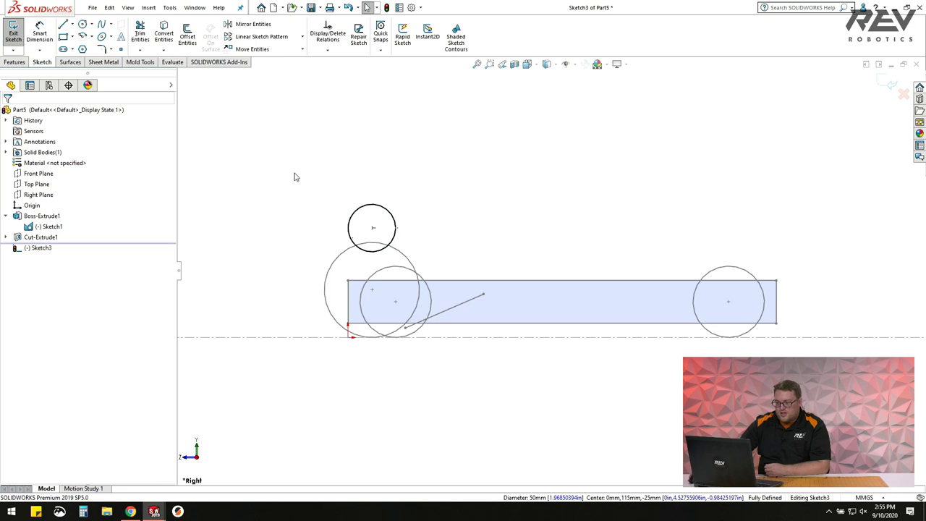
Extrude the converted circle as a Mid Plane boss 300 mm long.
middle_drag(340, 193, 414, 264)
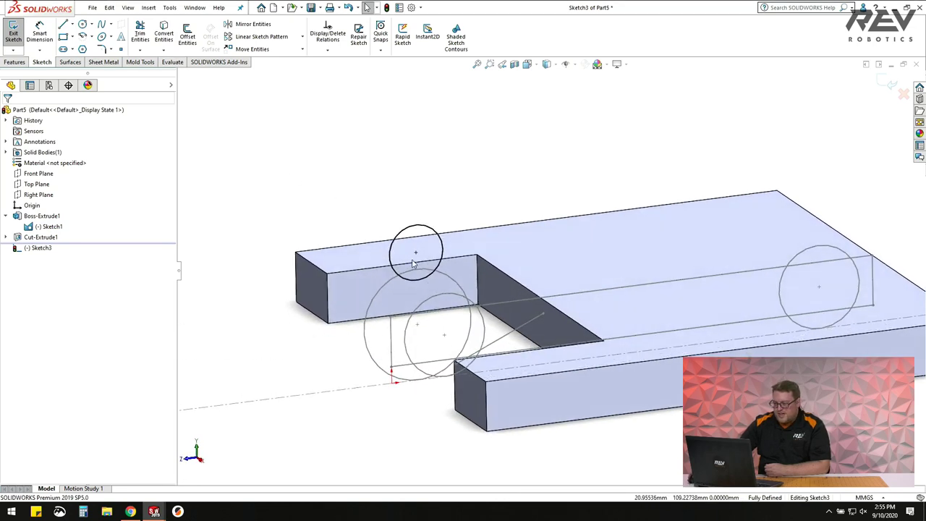
click(16, 62)
click(16, 41)
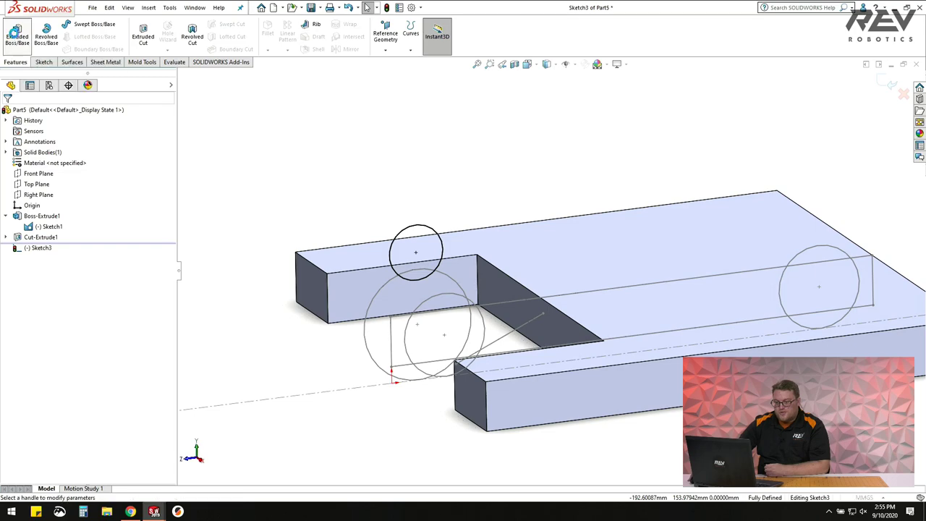
click(57, 170)
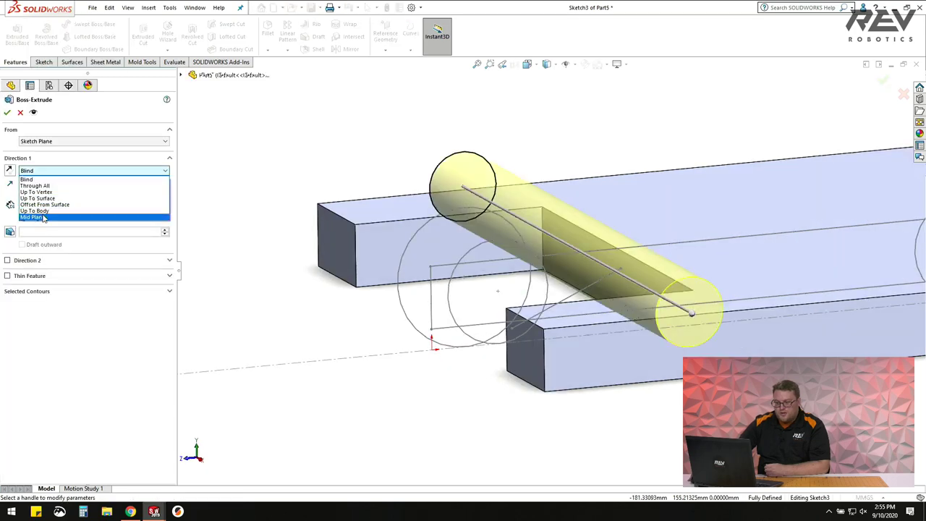
click(42, 217)
middle_drag(521, 239, 657, 311)
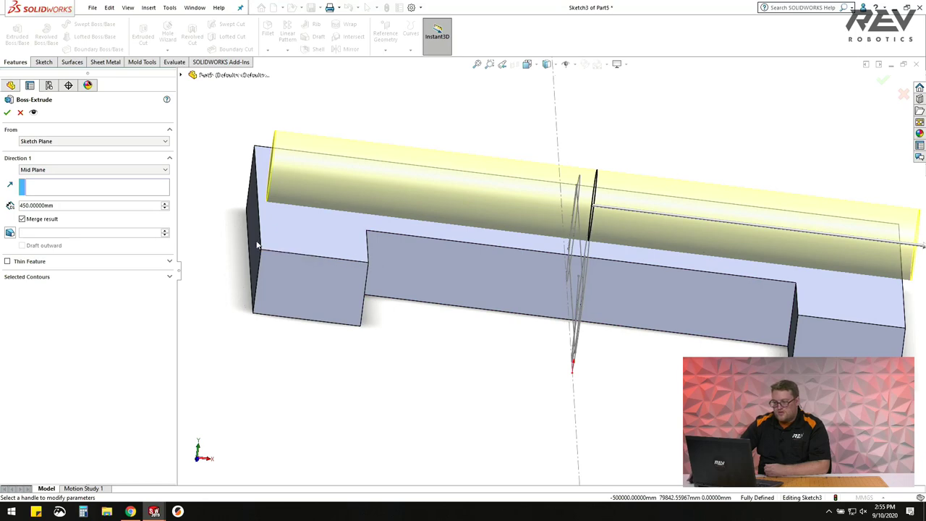
middle_drag(364, 247, 348, 251)
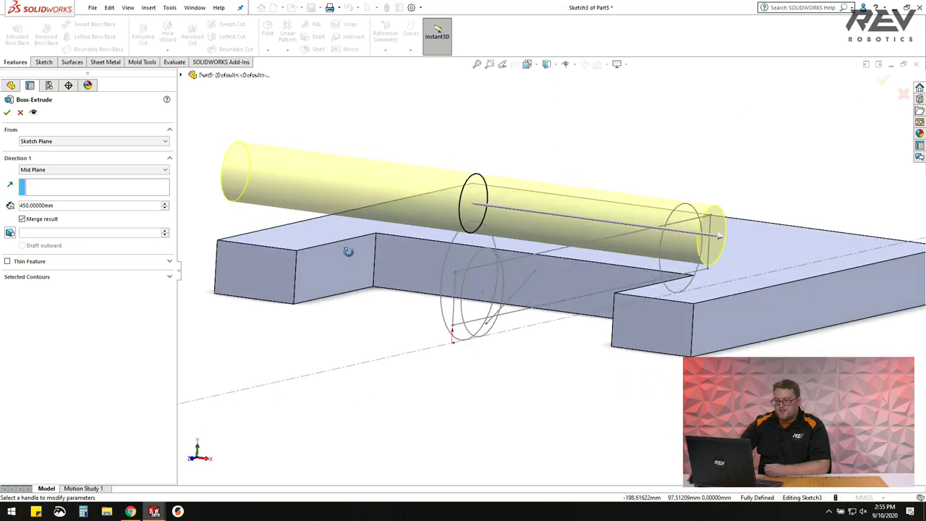
key(ctrl+1)
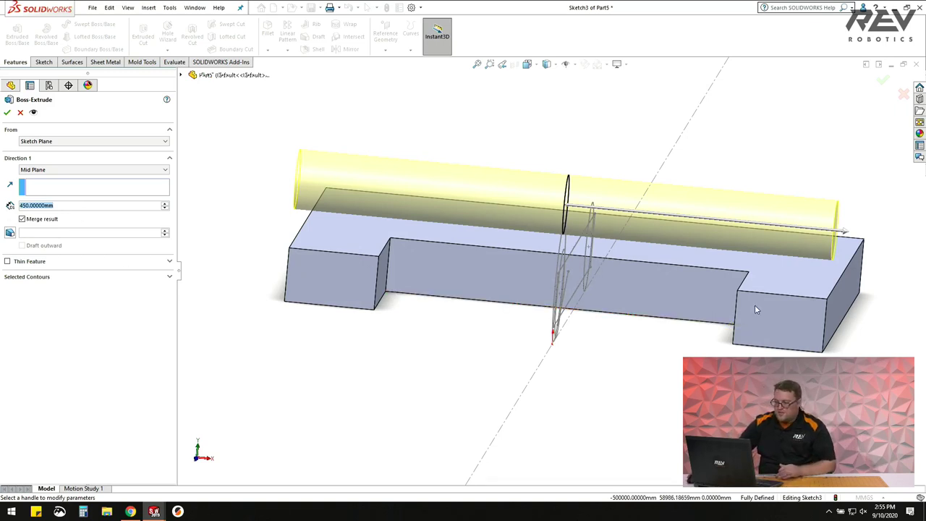
text(300)
key(Return)
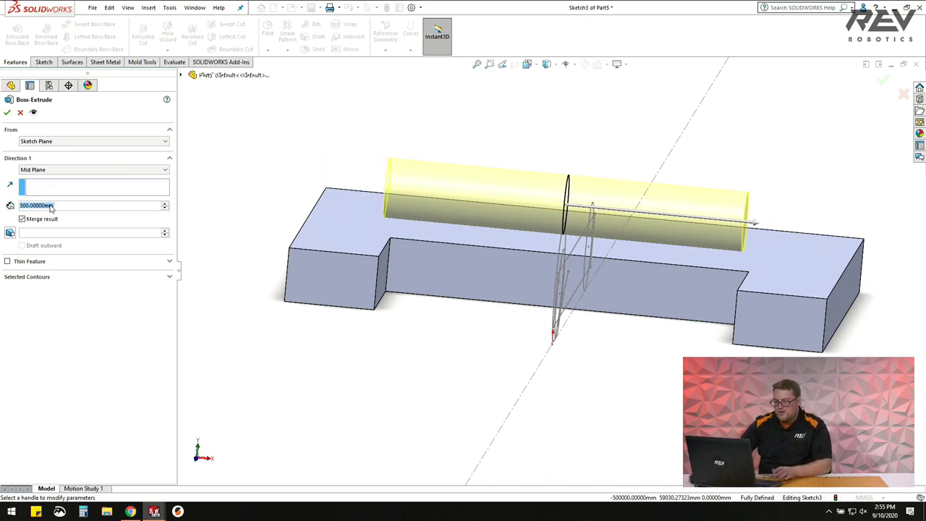
click(8, 113)
Examine the roller cylinder against the layout circles, the ramp line and the chassis notch from the side and in isometric view.
scroll(571, 246, up, 3)
mouse_move(571, 246)
middle_down()
mouse_move(590, 251)
mouse_move(605, 234)
mouse_move(578, 238)
middle_up()
scroll(532, 206, down, 2)
click(531, 206)
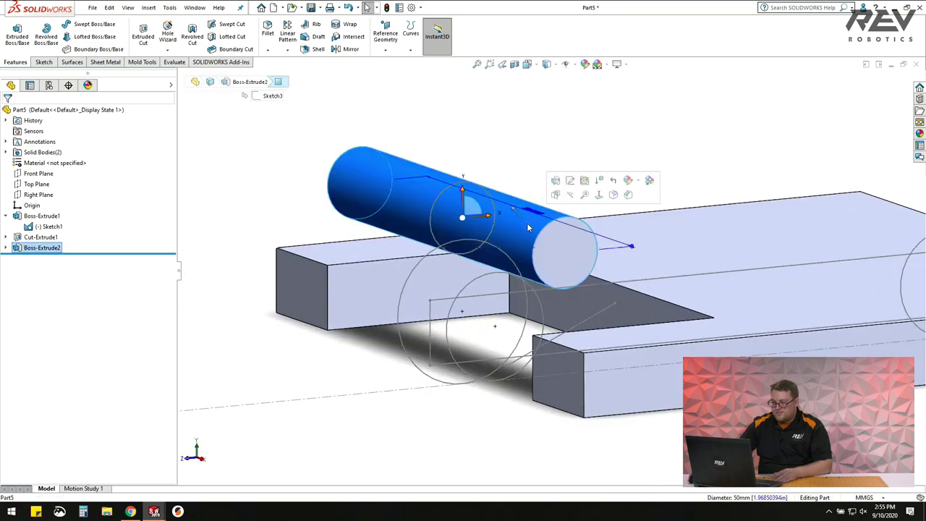
scroll(532, 206, up, 2)
middle_drag(531, 210, 522, 255)
key(Escape)
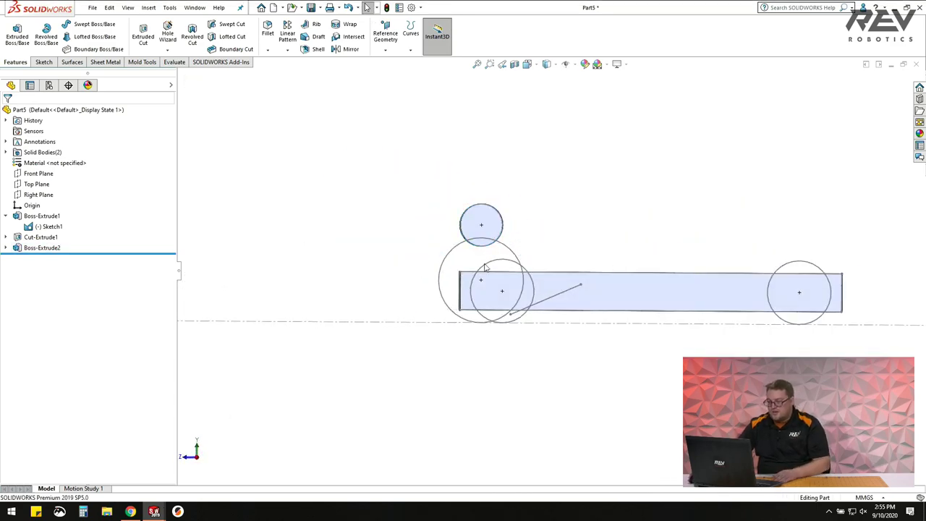
scroll(452, 248, up, 3)
click(445, 245)
scroll(445, 245, up, 3)
middle_drag(445, 246, 485, 284)
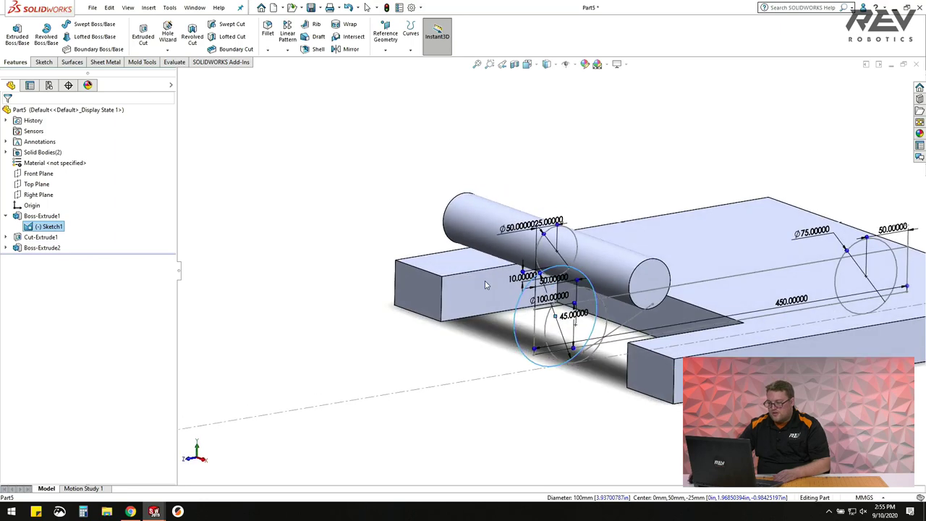
scroll(581, 288, down, 5)
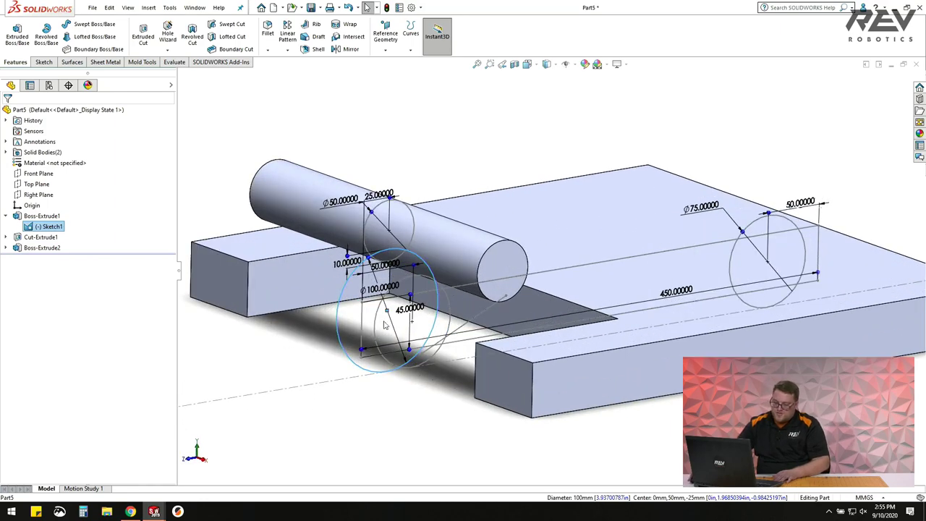
middle_drag(443, 311, 430, 287)
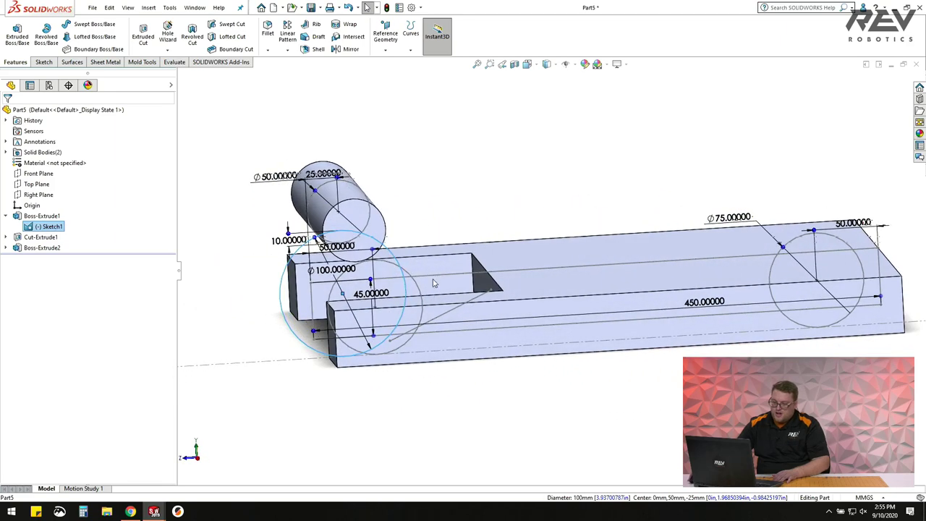
middle_drag(457, 223, 421, 343)
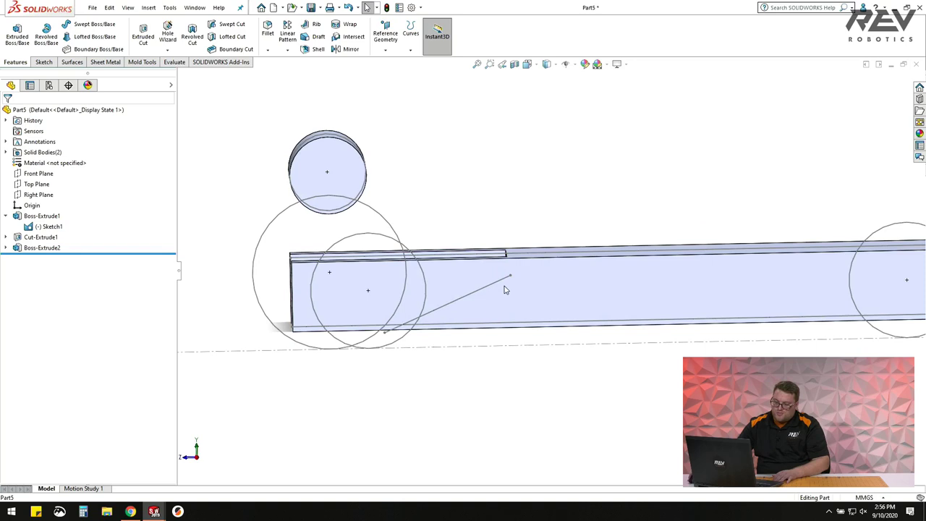
middle_drag(479, 306, 524, 281)
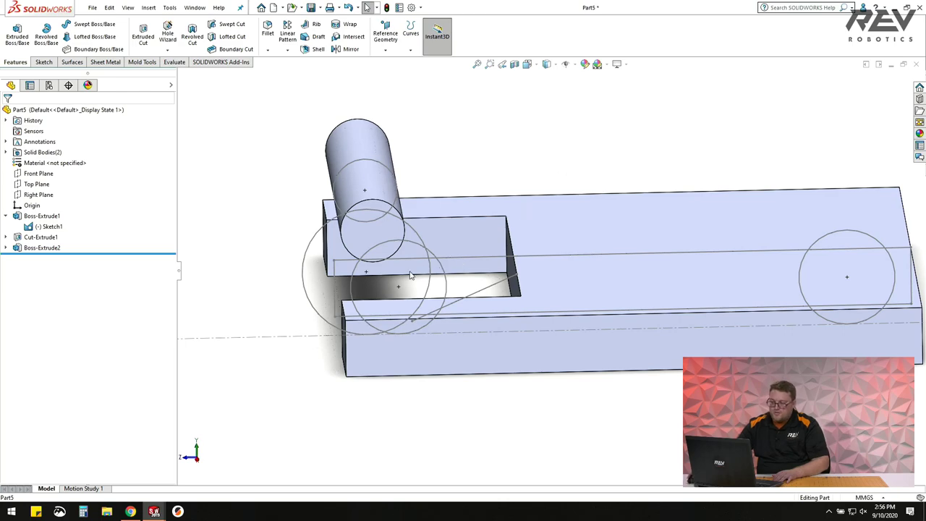
middle_drag(578, 189, 640, 230)
key(ctrl+7)
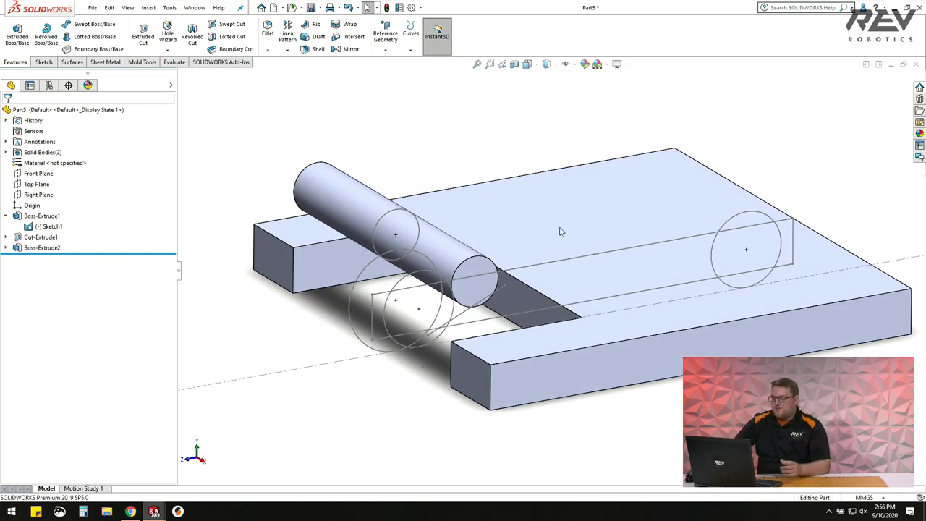
ctrl+middle_drag(562, 232, 563, 265)
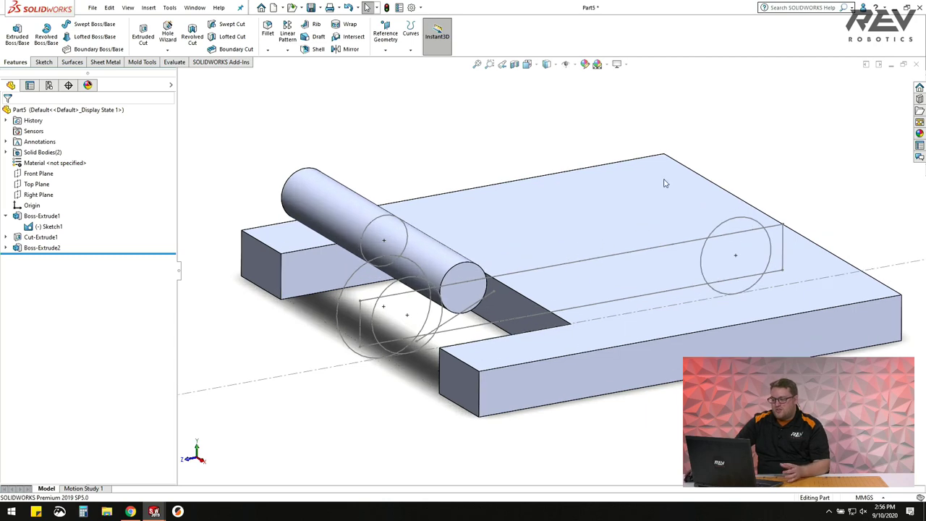
ctrl+middle_drag(723, 158, 715, 225)
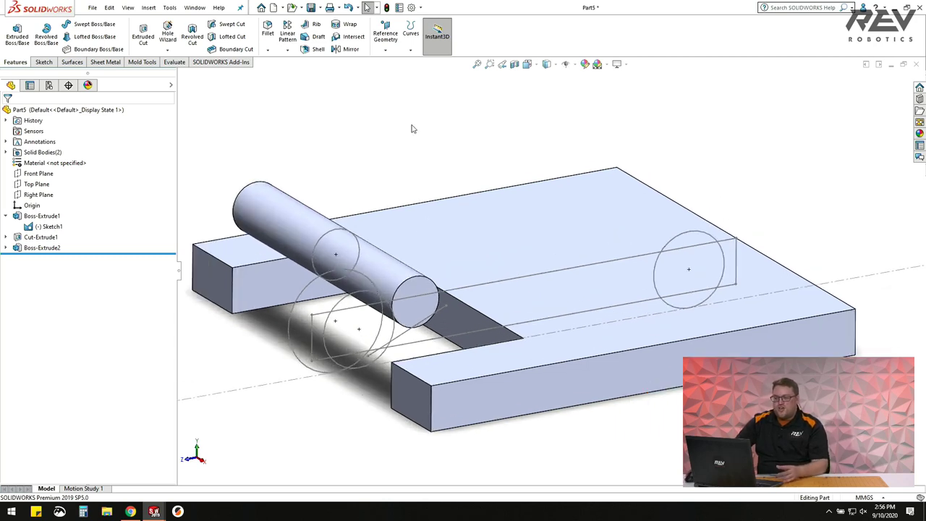
scroll(548, 269, up, 1)
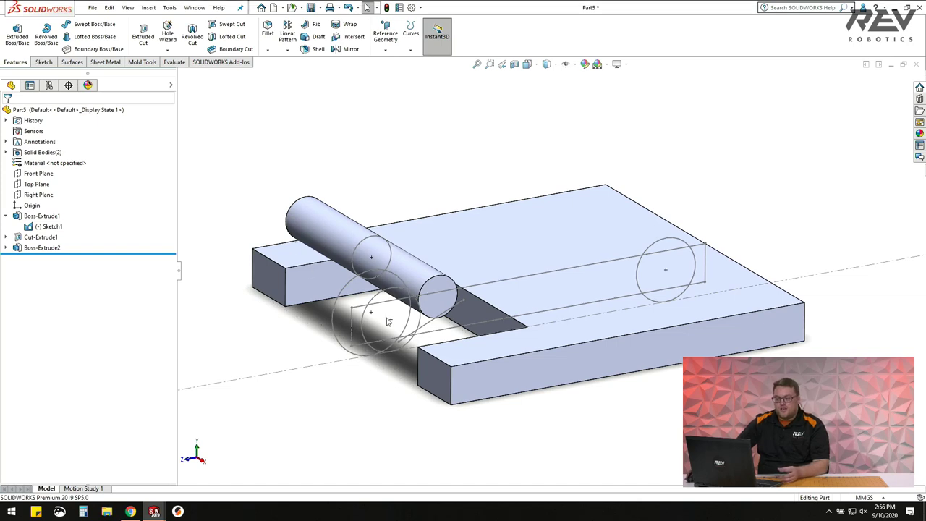
scroll(373, 310, down, 1)
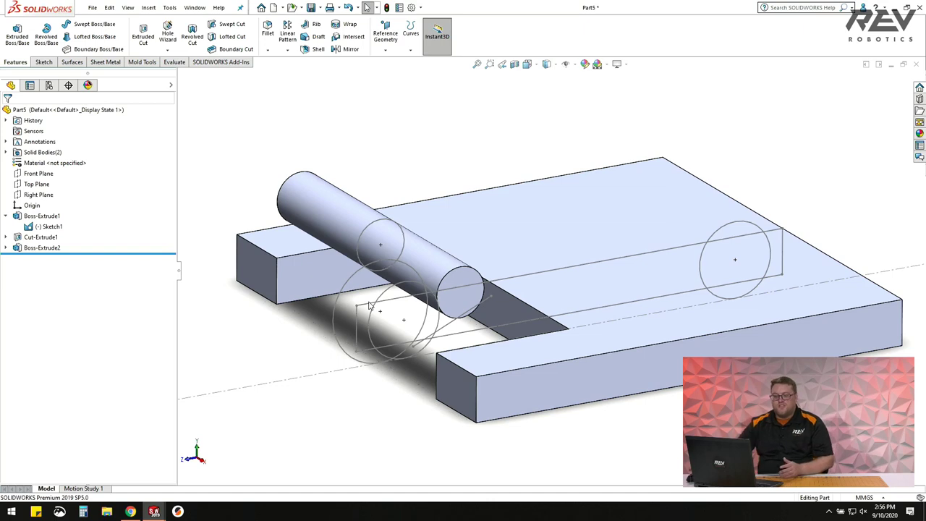
ctrl+middle_drag(641, 347, 595, 311)
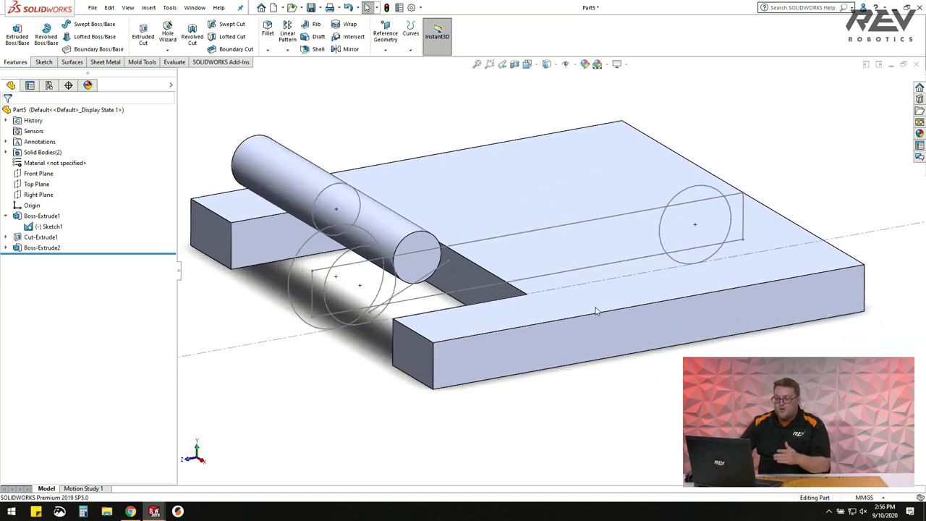
key(ctrl+Right)
key(ctrl+Down)
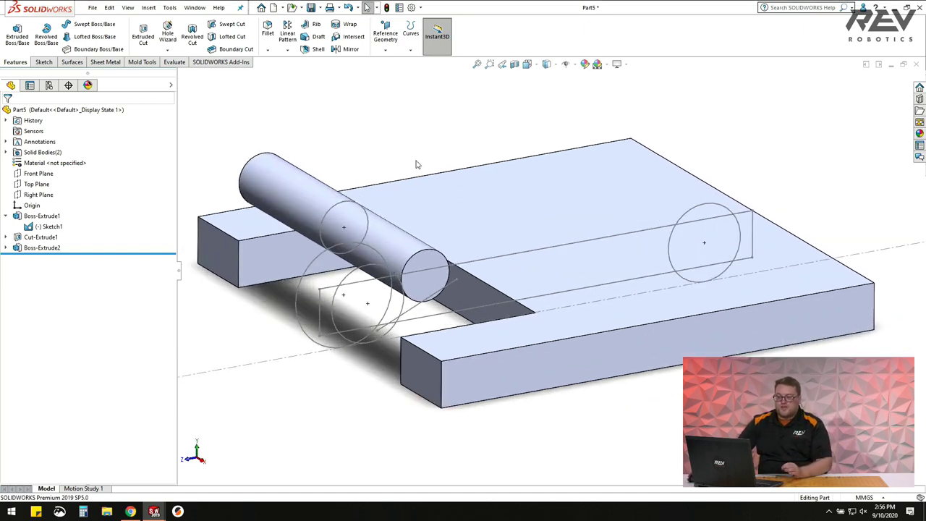
scroll(502, 258, up, 3)
middle_drag(502, 258, 526, 296)
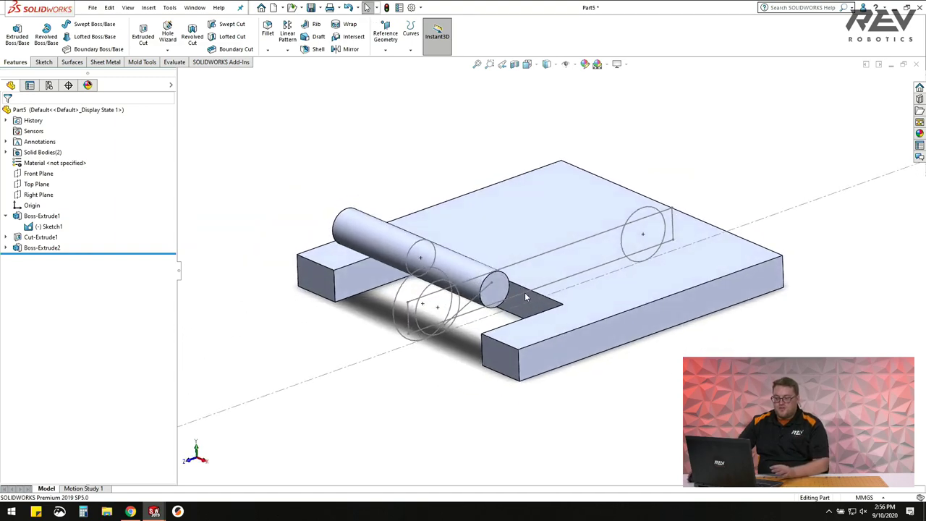
scroll(544, 309, down, 2)
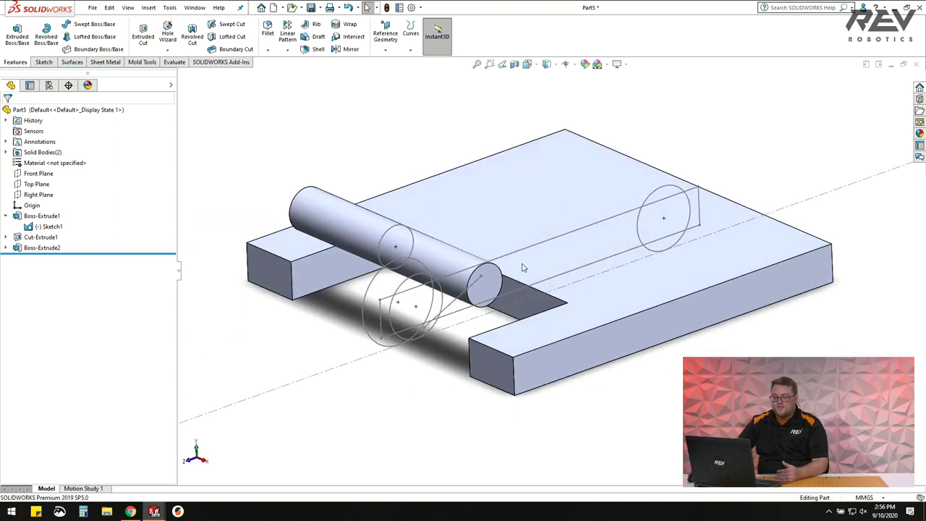
scroll(532, 269, down, 3)
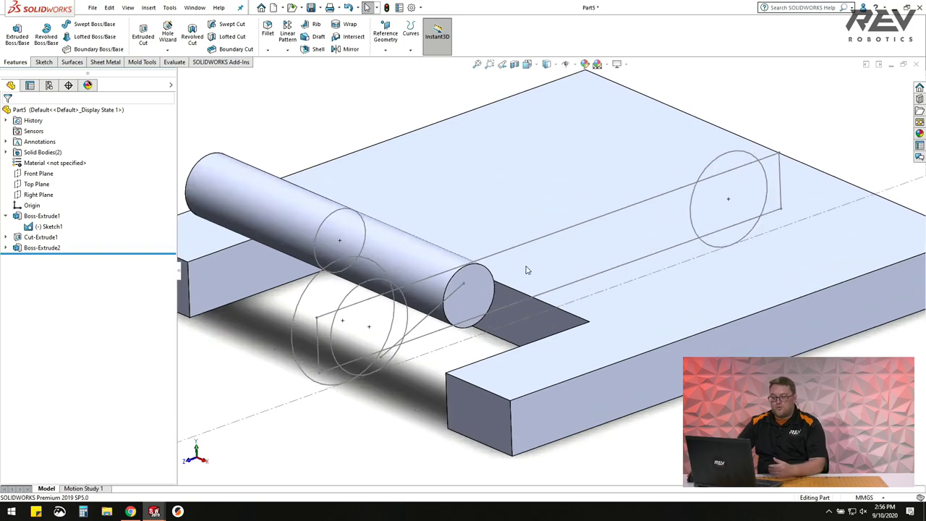
scroll(454, 300, up, 2)
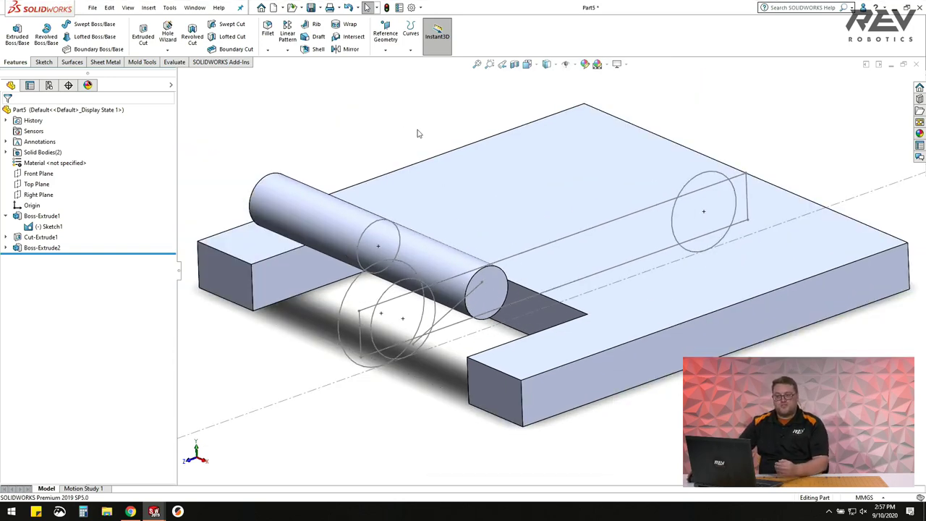
scroll(520, 260, up, 1)
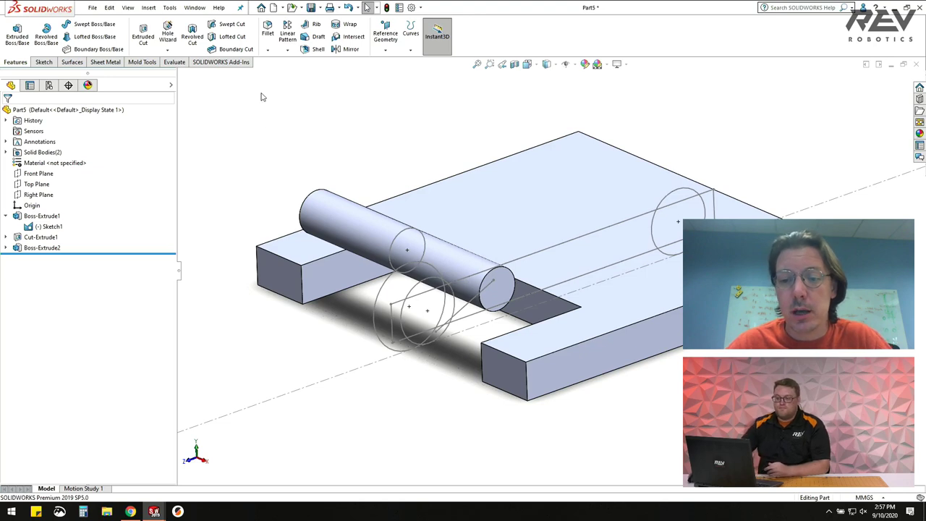
Switch to the open REV-41-1160 wheel part.
click(195, 8)
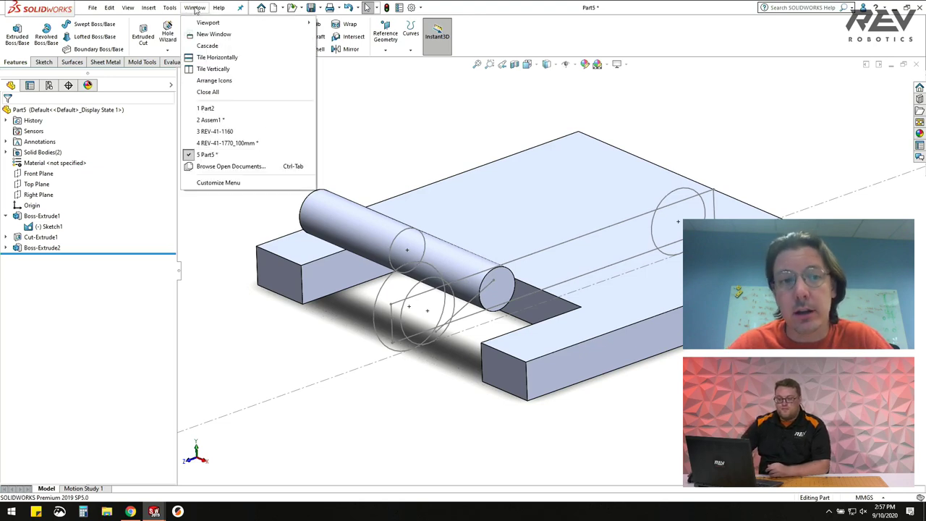
click(230, 132)
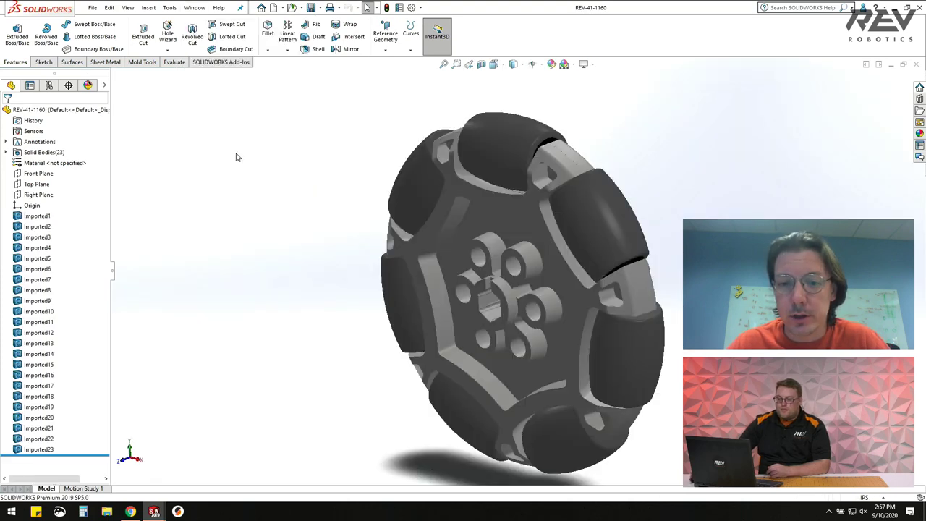
Display the wheel part as shaded with edges.
click(516, 68)
click(522, 84)
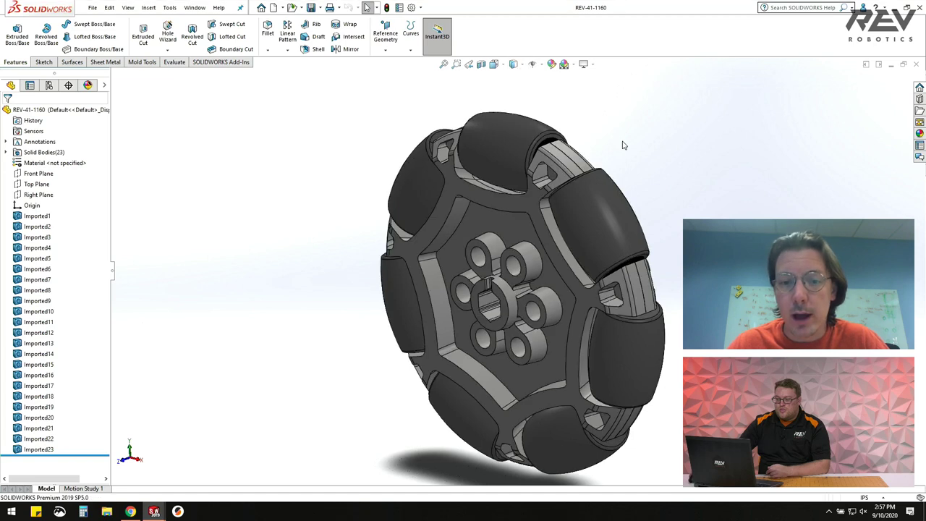
scroll(519, 289, up, 3)
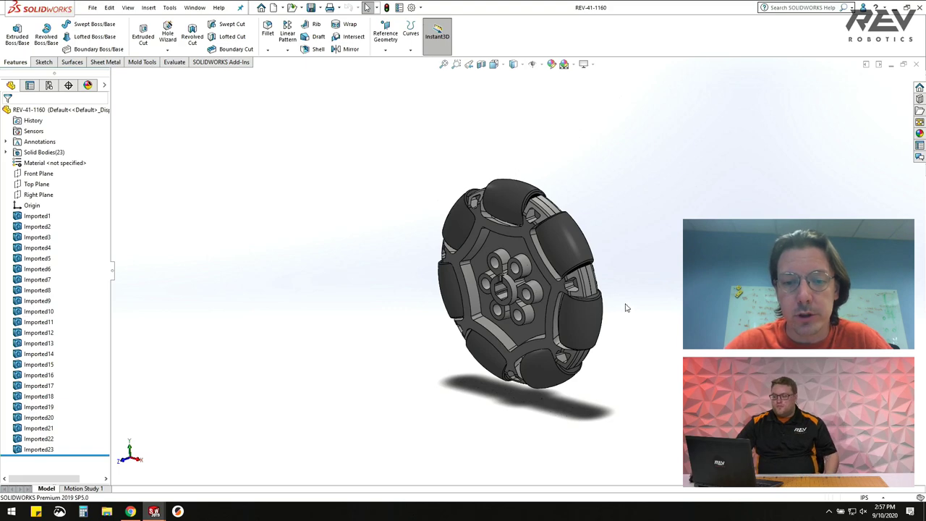
scroll(516, 295, down, 3)
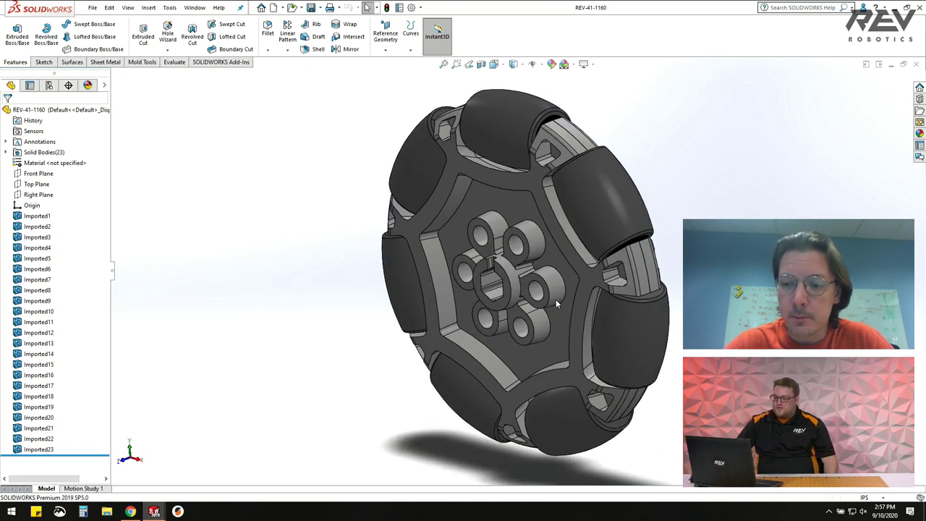
scroll(554, 297, down, 3)
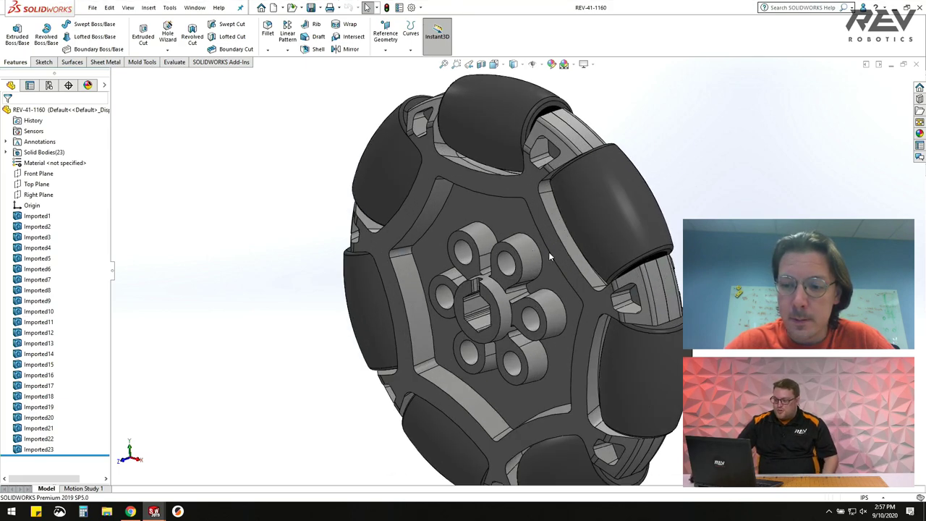
Examine the wheel's raised central hub face, hex bore and surrounding bosses from the front, the side and at an angle.
click(502, 302)
scroll(499, 297, down, 5)
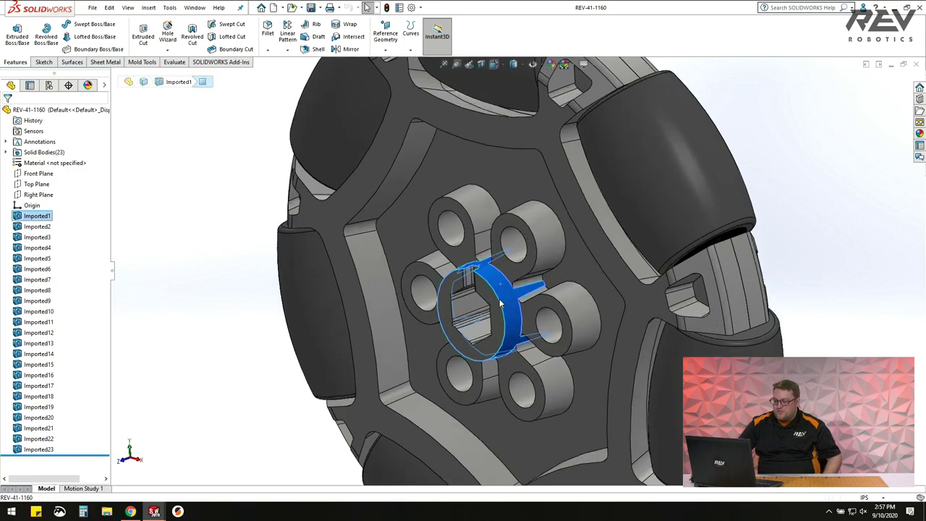
middle_drag(493, 289, 521, 268)
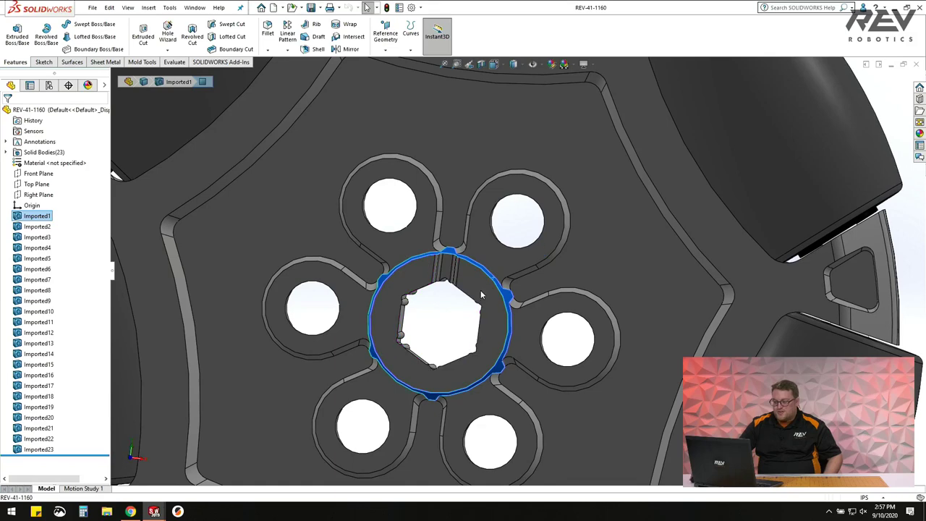
scroll(447, 258, down, 3)
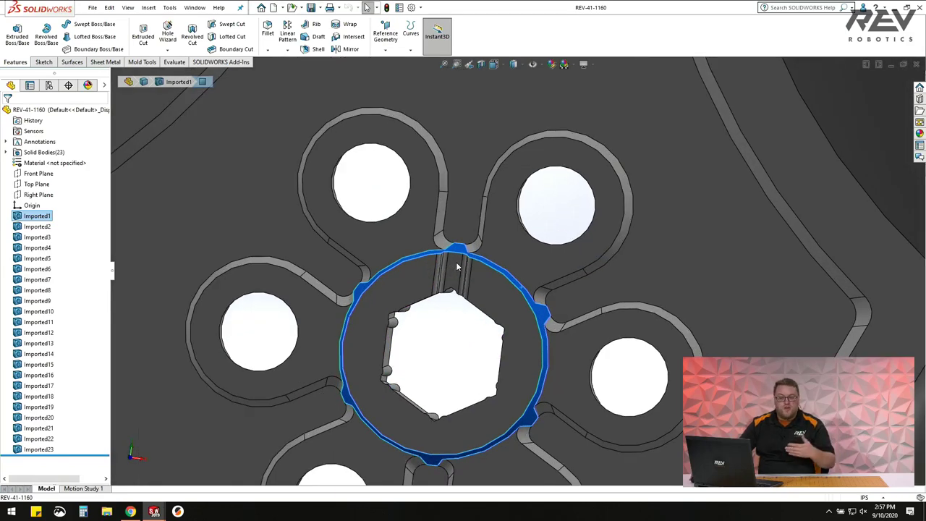
scroll(458, 262, up, 2)
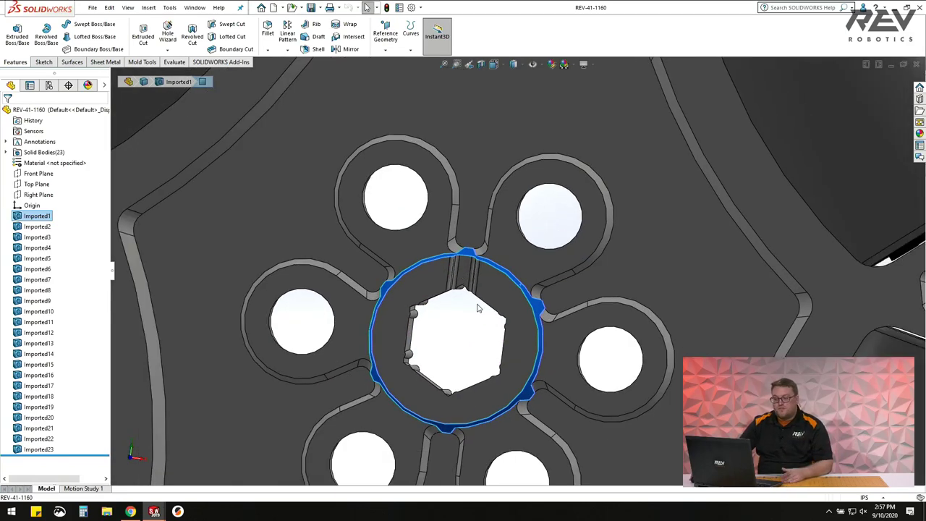
scroll(486, 321, up, 2)
scroll(486, 321, up, 2)
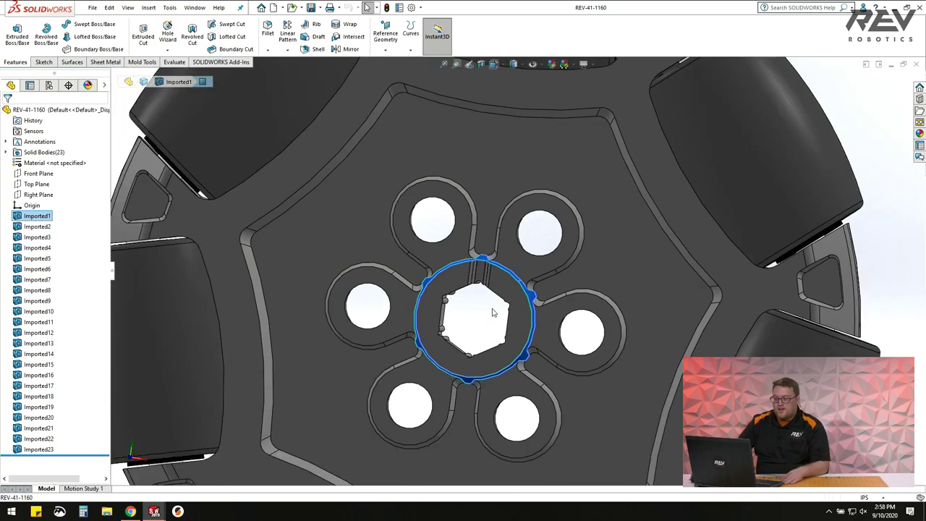
scroll(492, 314, up, 2)
scroll(493, 312, down, 4)
middle_drag(493, 312, 436, 246)
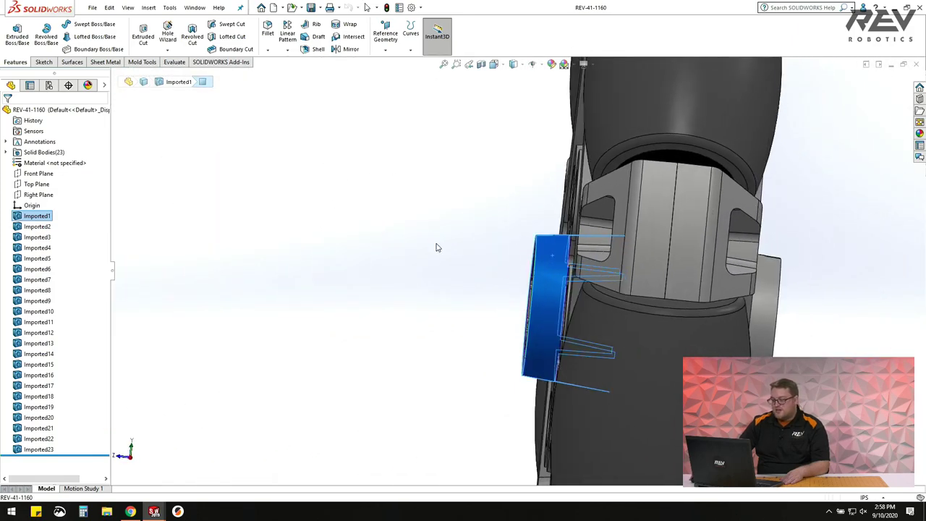
key(Escape)
scroll(557, 235, down, 3)
middle_drag(557, 235, 556, 276)
scroll(554, 269, up, 5)
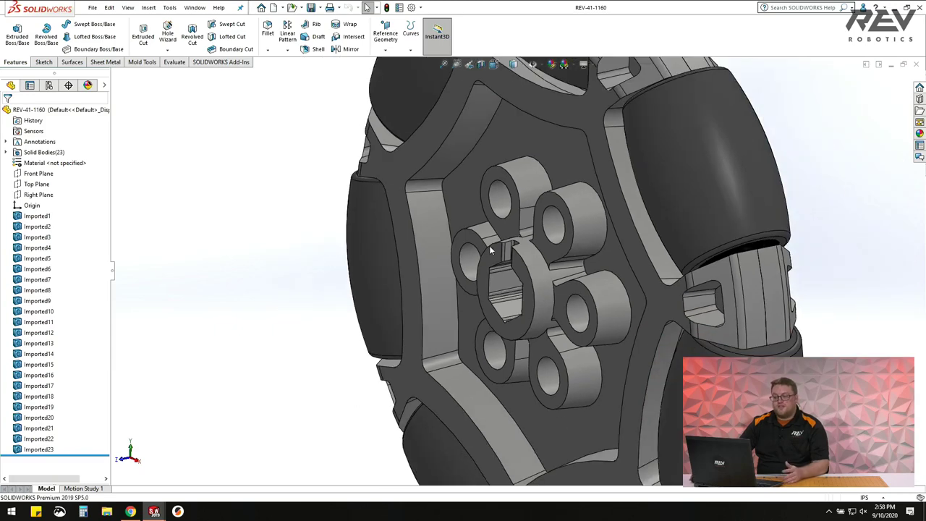
Switch to the Assem1 assembly and examine how the wheel's raised hub sits relative to its surrounding bosses and the part below.
click(195, 7)
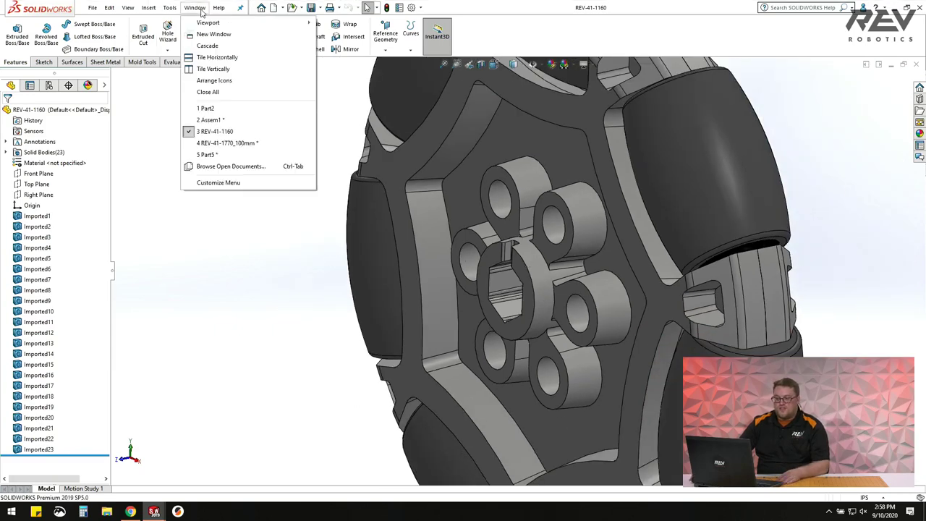
click(211, 121)
scroll(528, 230, down, 3)
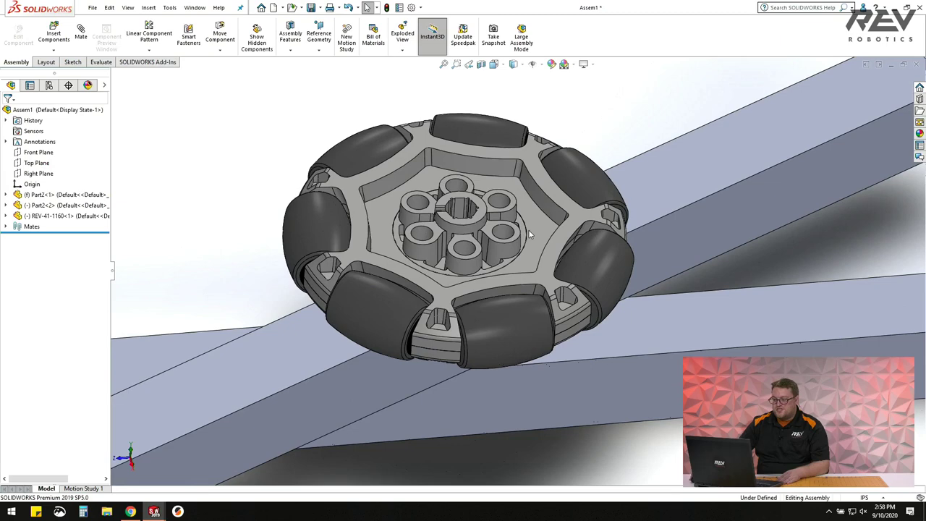
click(479, 228)
middle_drag(475, 225, 467, 125)
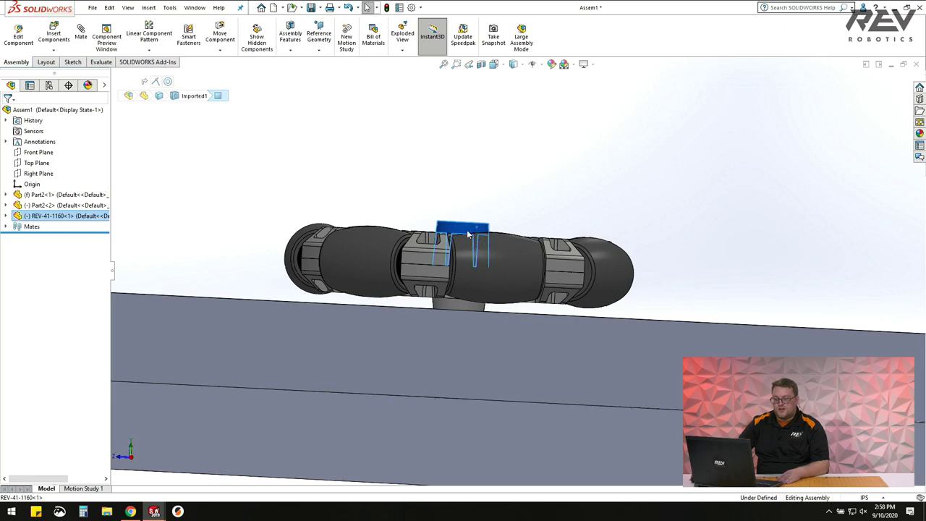
scroll(469, 234, down, 3)
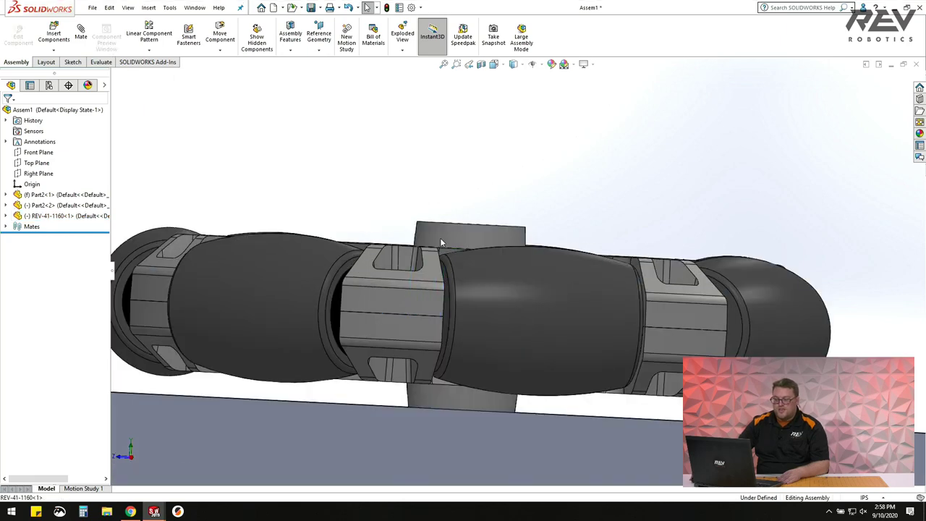
middle_drag(438, 240, 462, 207)
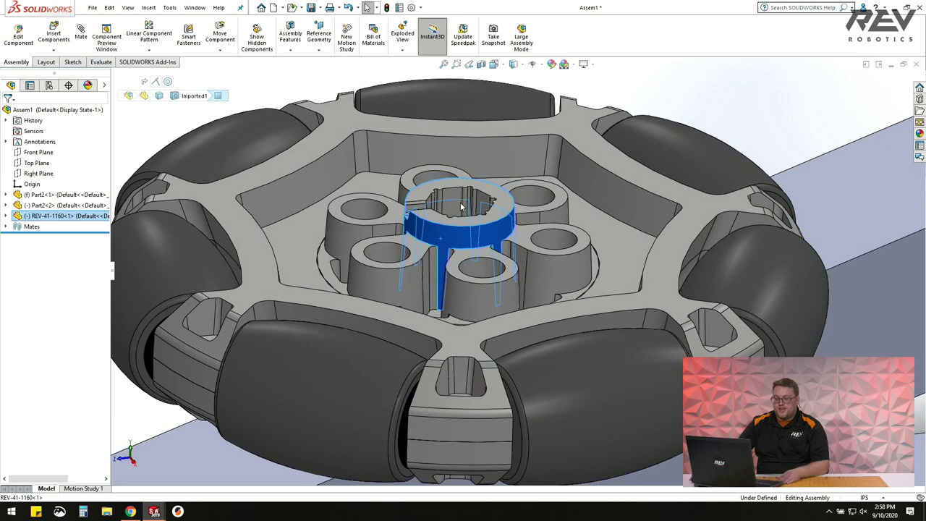
scroll(465, 284, up, 5)
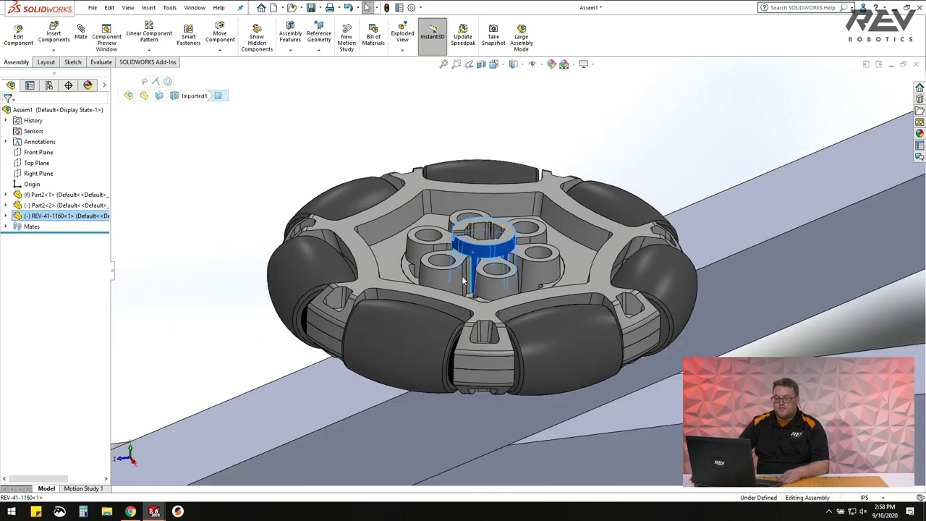
Open the REV-41-1160 wheel part from its component in the assembly.
click(72, 216)
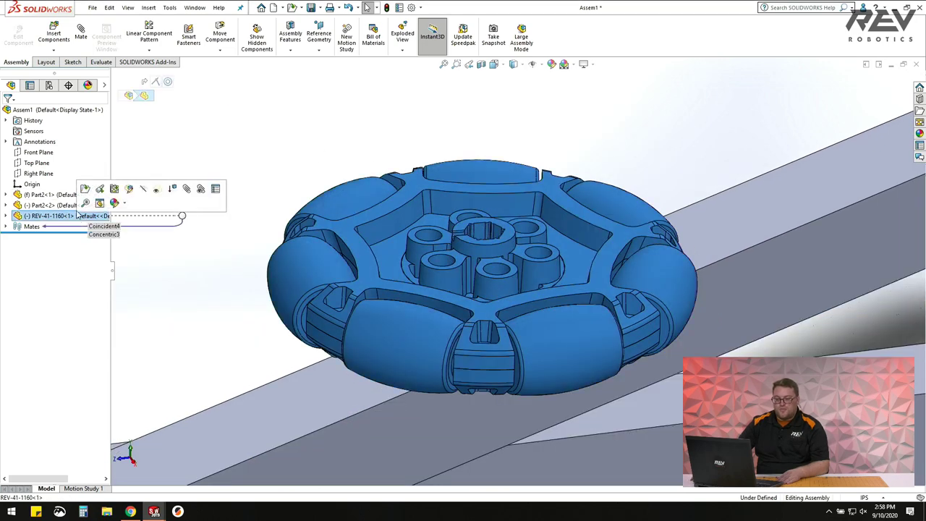
click(85, 194)
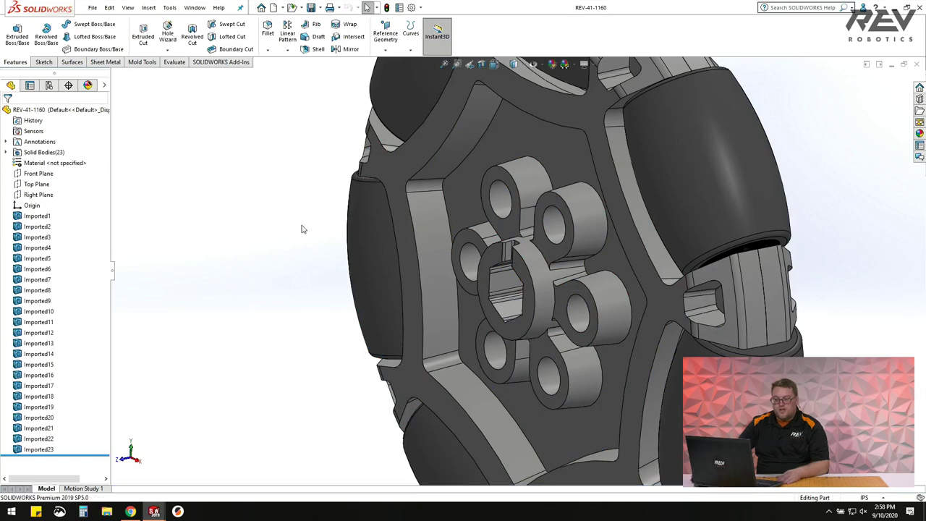
middle_drag(304, 205, 402, 284)
scroll(509, 273, down, 3)
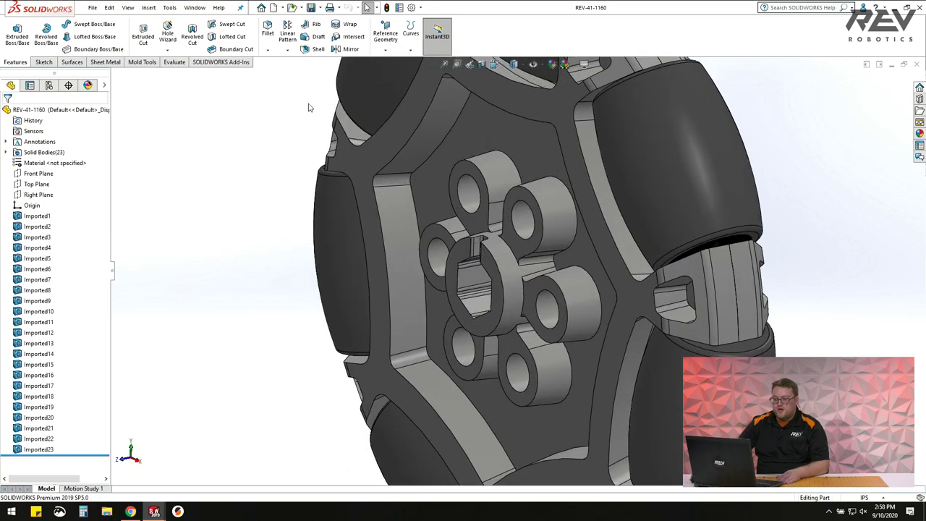
scroll(311, 108, up, 3)
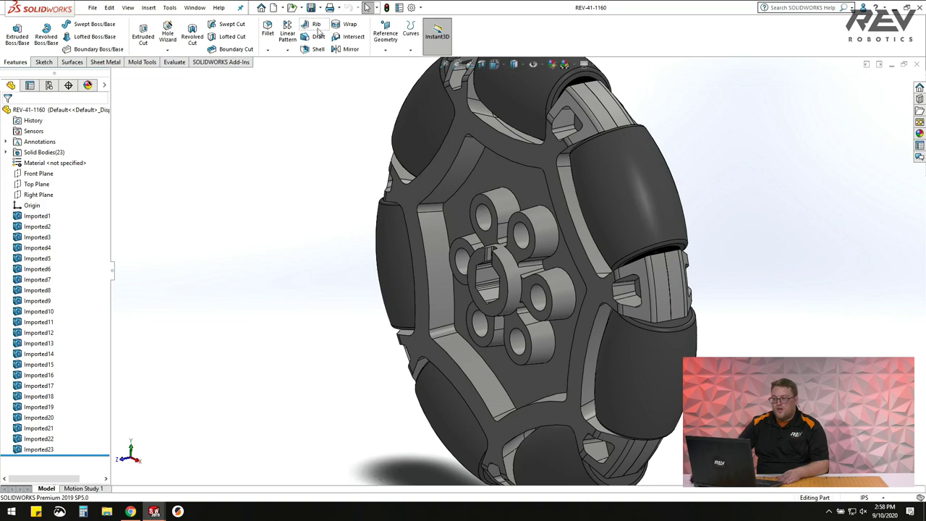
click(385, 51)
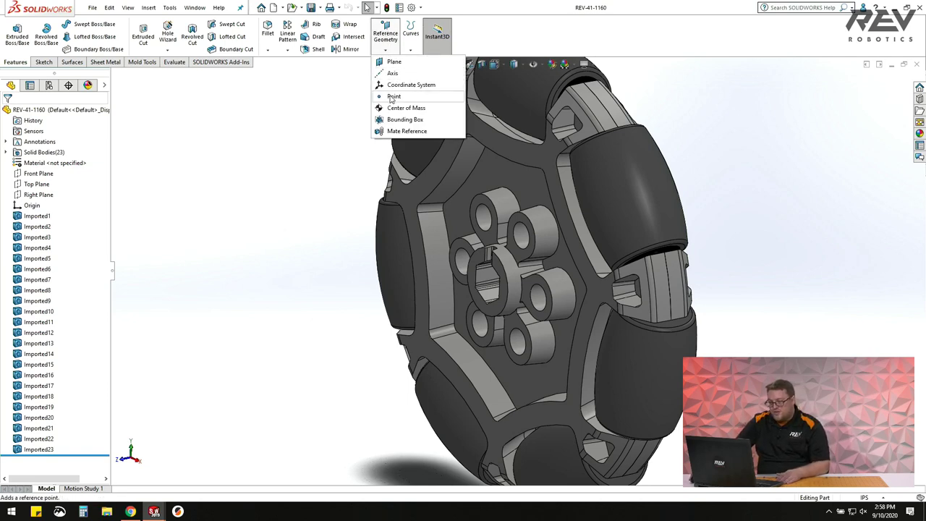
click(346, 100)
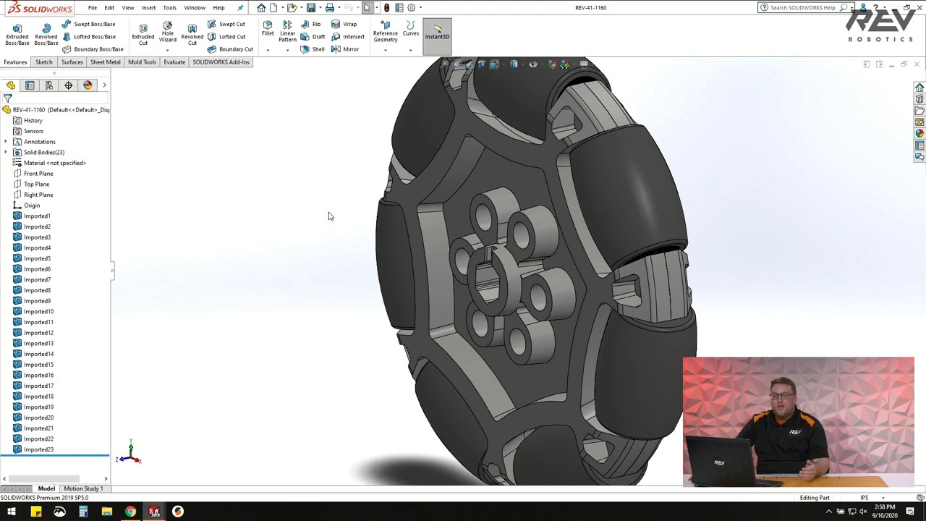
Highlight the wheel part's origin and examine its location relative to the hex bore from the front and at an angle.
scroll(499, 267, down, 2)
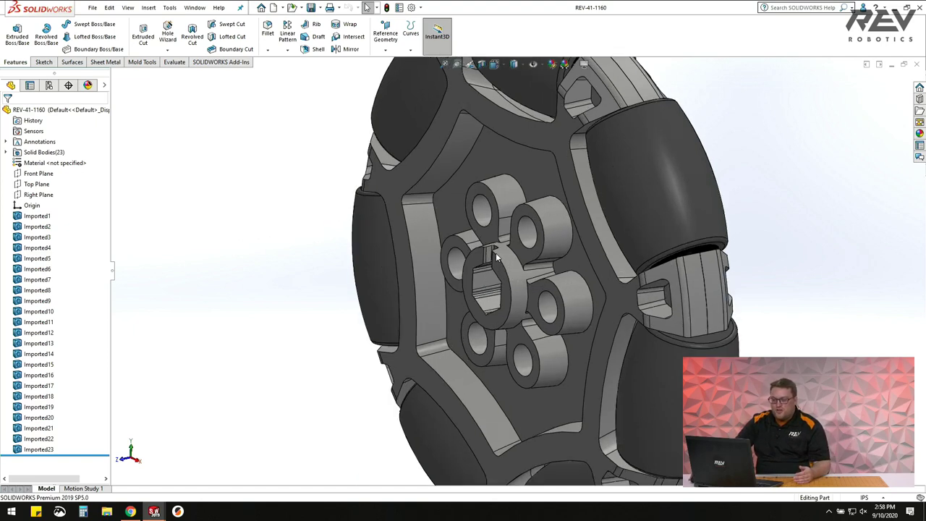
key(ctrl+1)
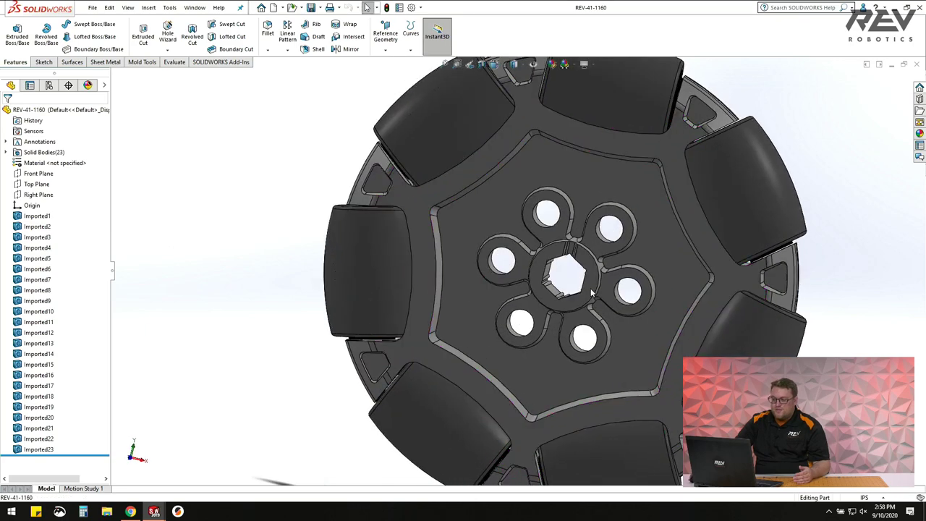
key(ctrl+7)
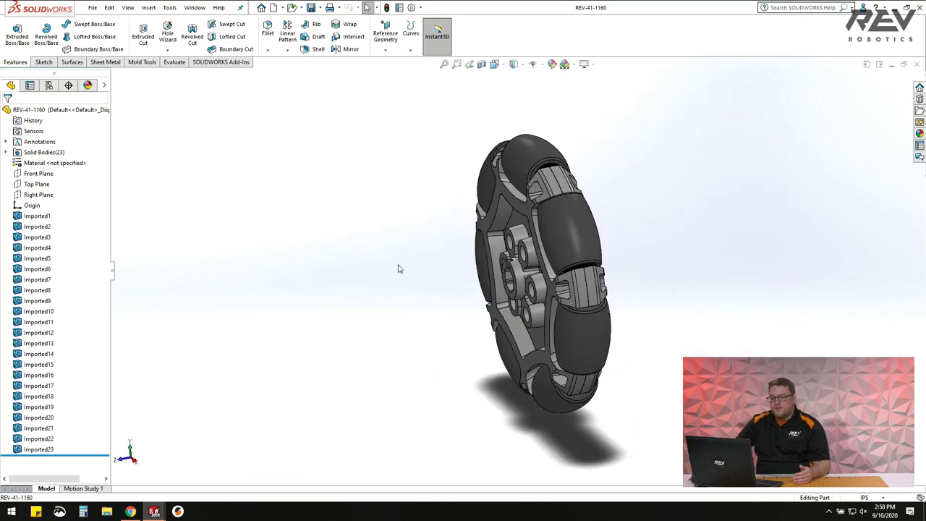
key(ctrl+1)
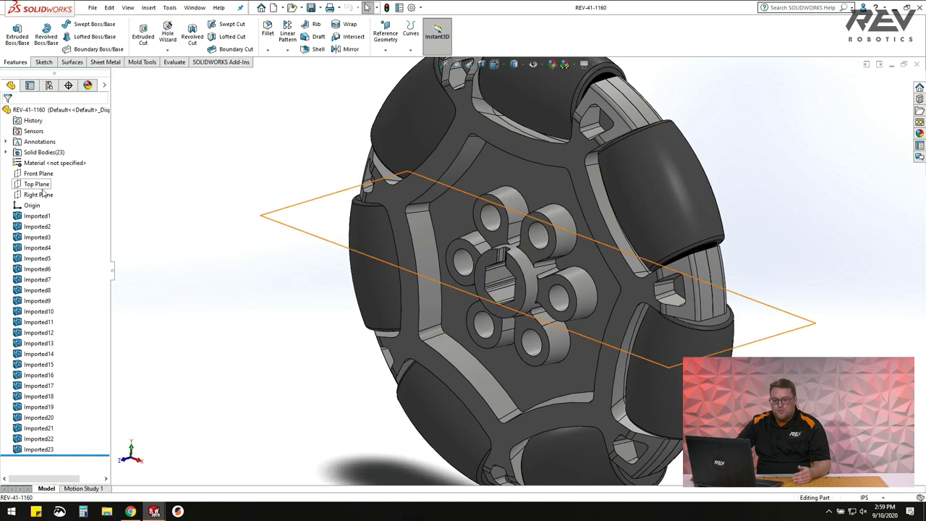
key(ctrl+7)
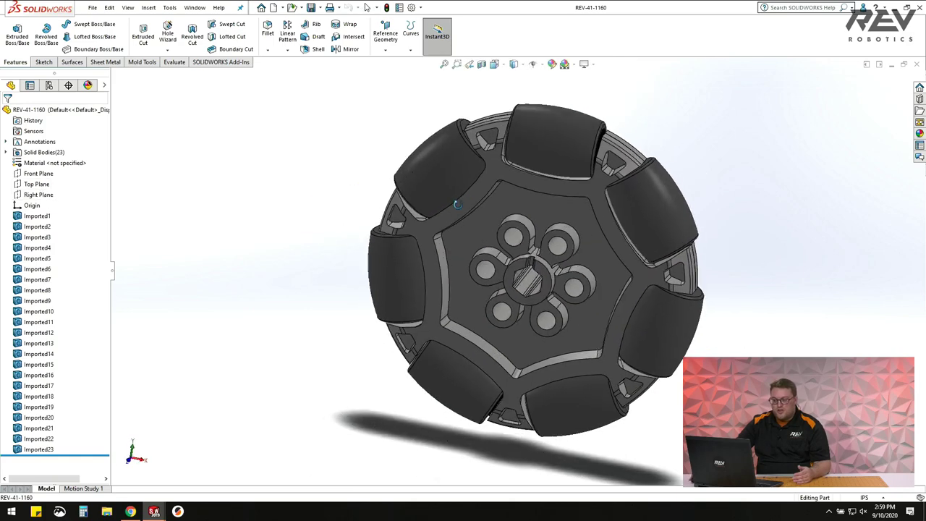
click(32, 206)
key(ctrl+1)
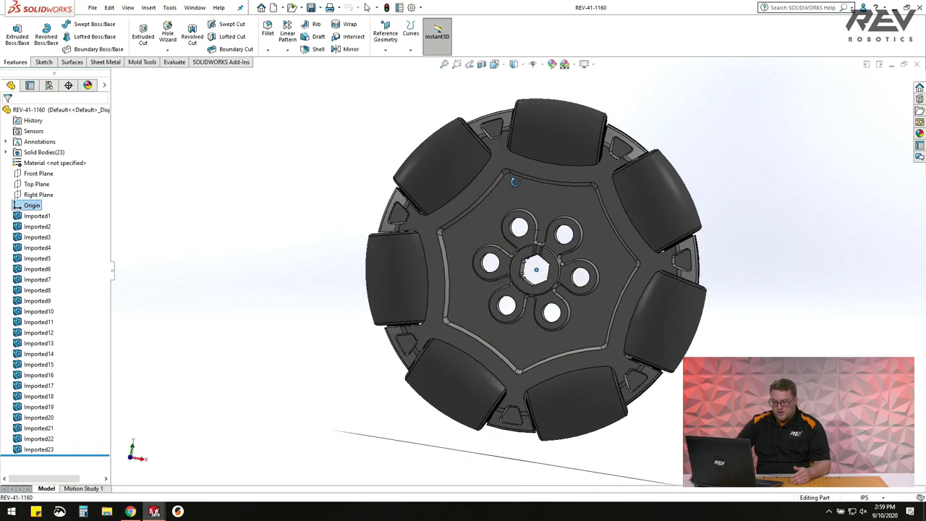
middle_drag(517, 181, 337, 220)
middle_drag(533, 309, 540, 231)
middle_drag(552, 224, 516, 237)
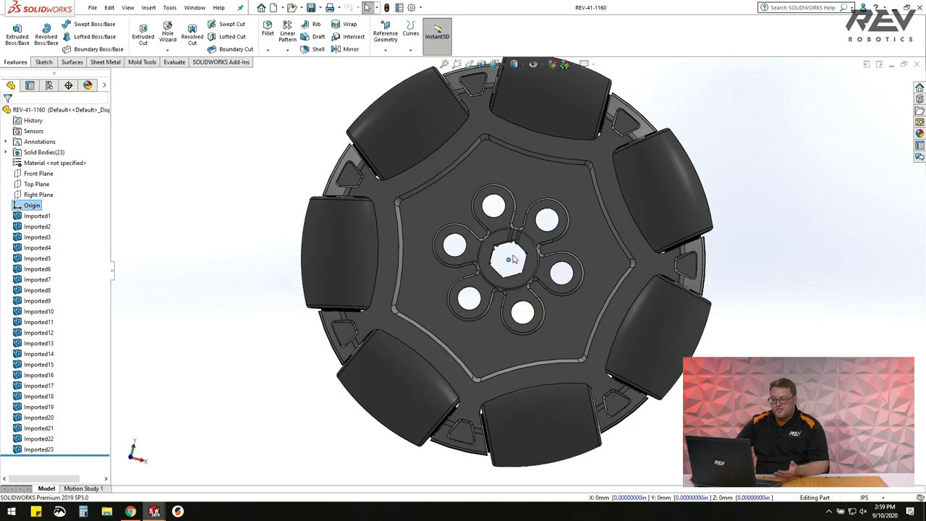
key(ctrl+7)
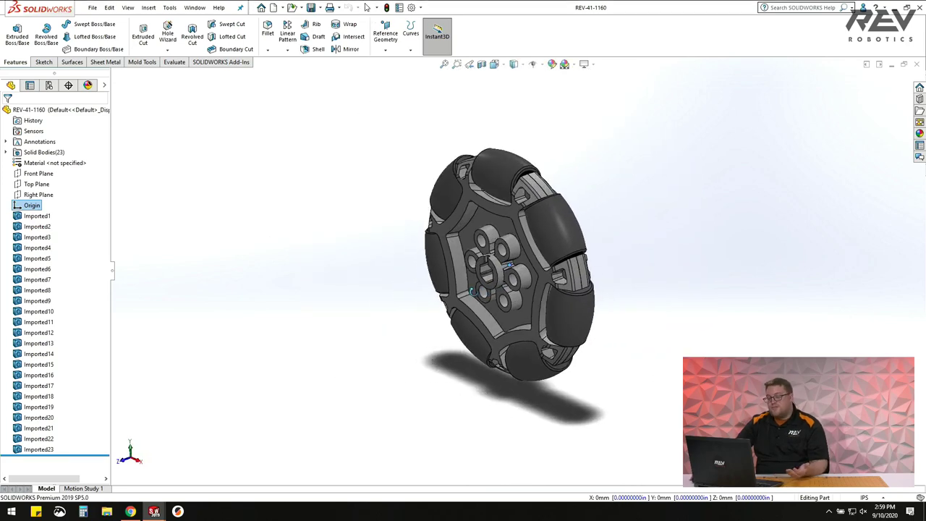
middle_drag(506, 300, 479, 302)
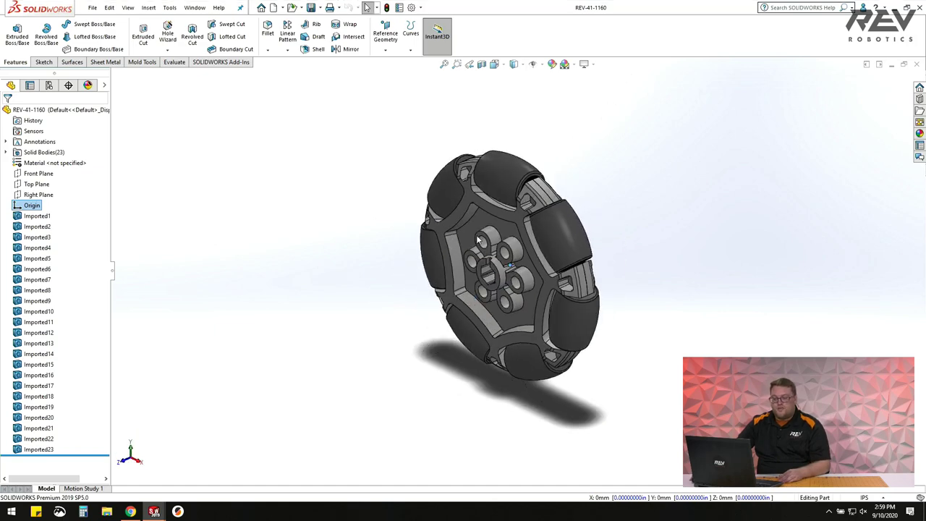
key(ctrl+1)
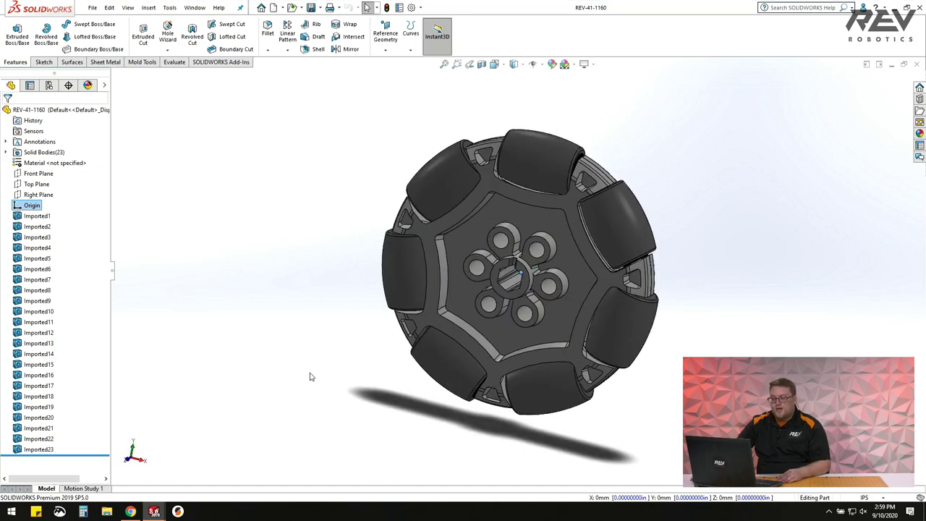
click(311, 305)
scroll(522, 277, down, 3)
middle_drag(510, 282, 449, 318)
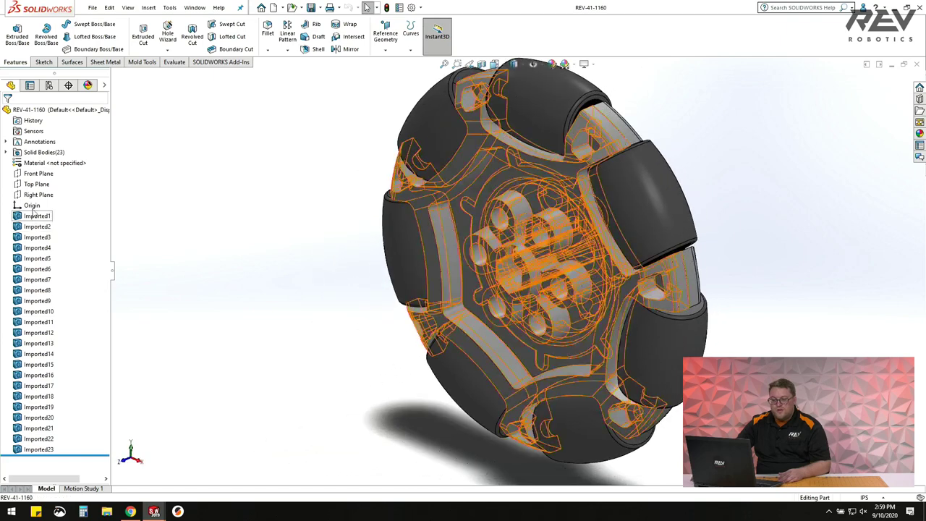
Highlight the wheel part's Front, Right and Top planes in turn and examine how each passes through the hex bore.
click(36, 183)
click(29, 173)
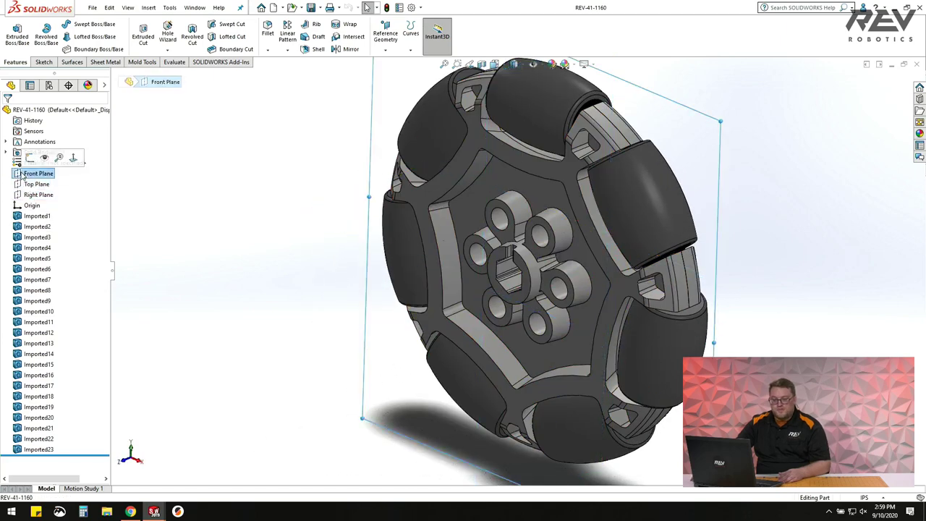
middle_drag(449, 210, 517, 195)
click(289, 203)
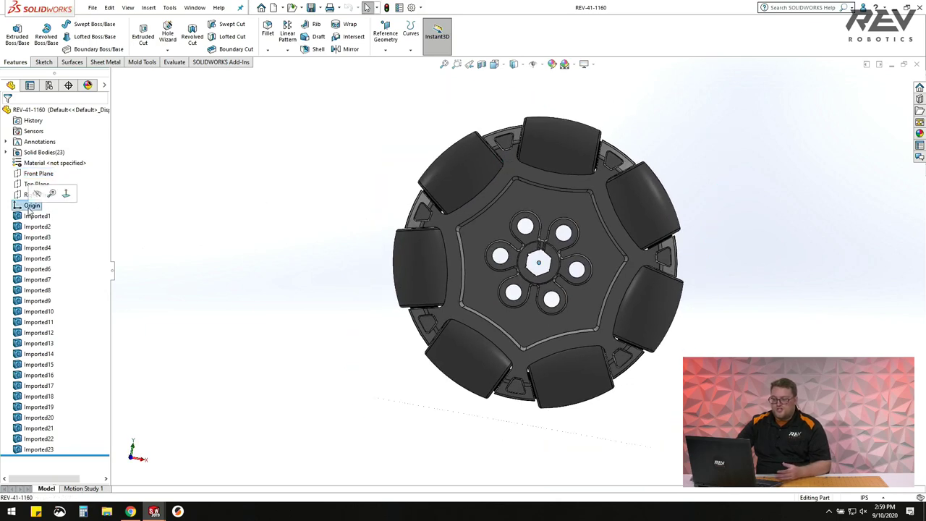
click(40, 197)
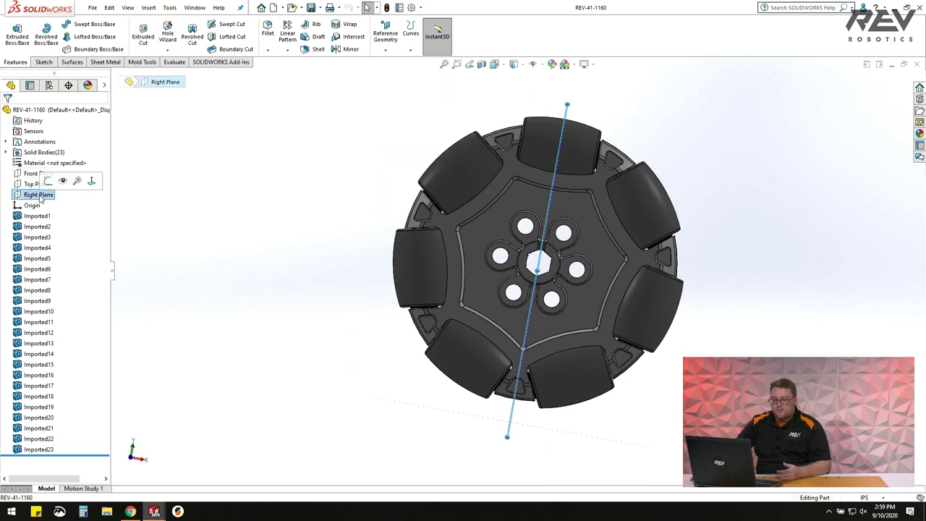
middle_drag(384, 243, 382, 244)
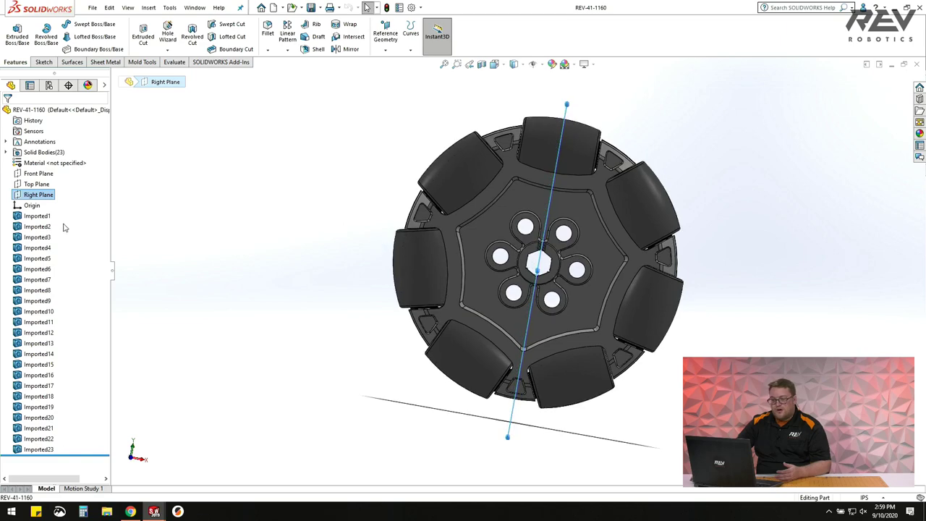
click(36, 184)
scroll(530, 266, up, 2)
scroll(531, 264, down, 3)
middle_drag(532, 264, 430, 316)
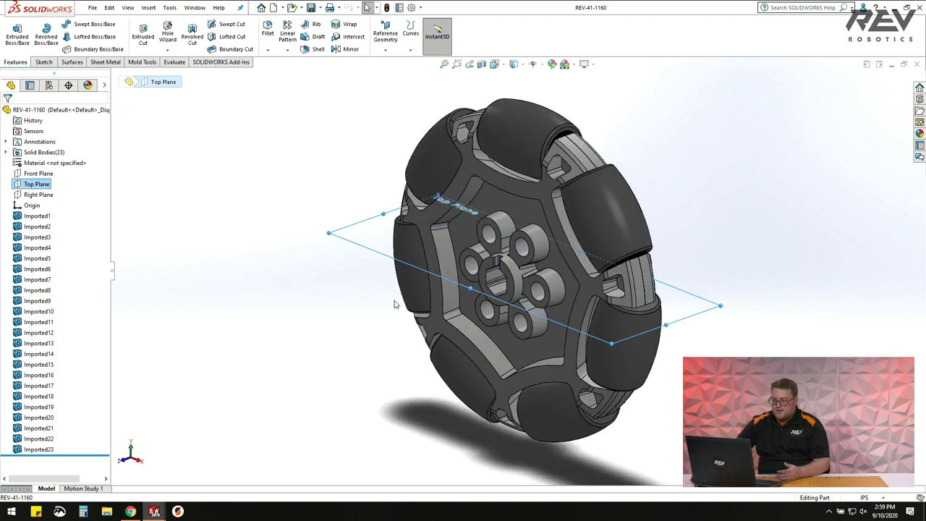
click(235, 191)
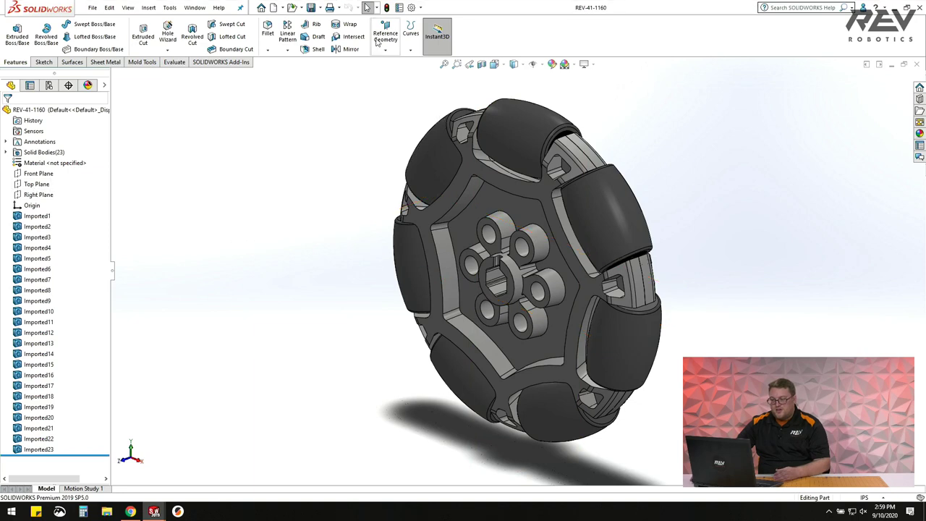
Create a reference axis through the wheel's bore from the intersection of the Top Plane and Right Plane.
click(36, 184)
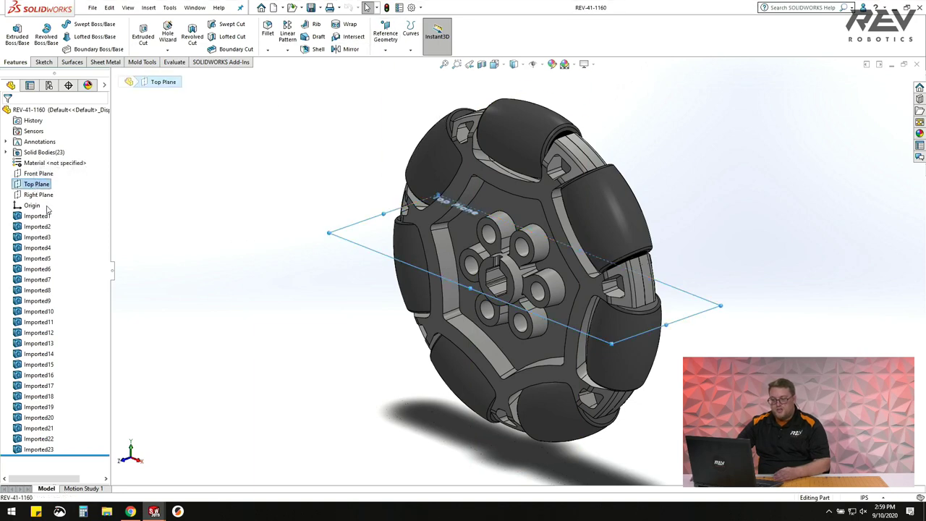
ctrl+click(41, 197)
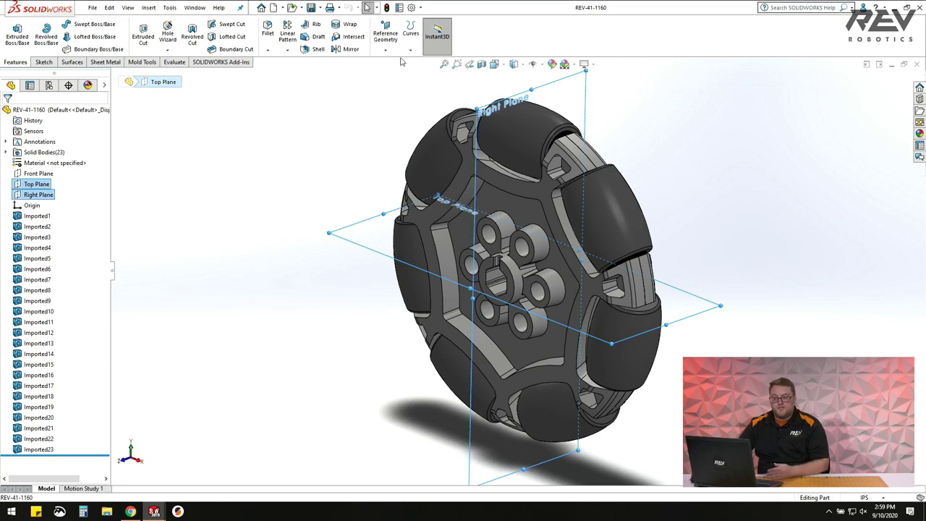
click(385, 44)
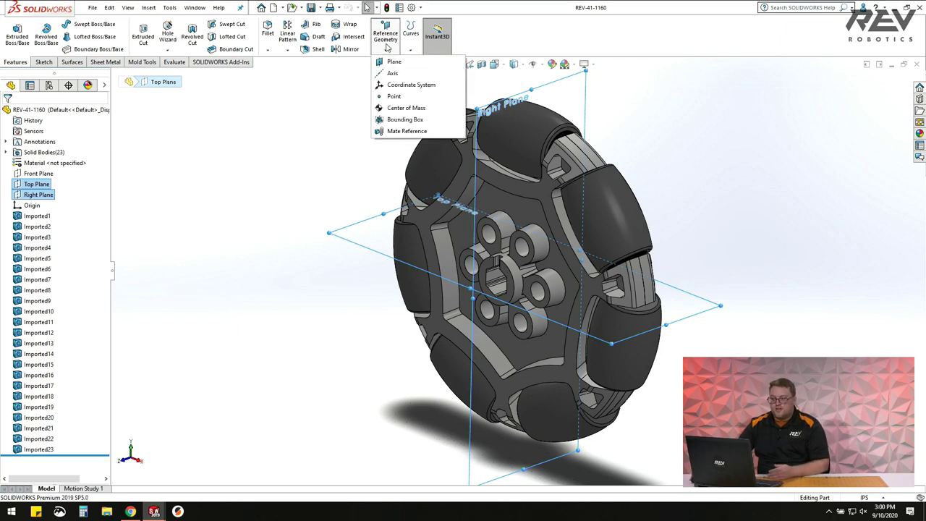
click(392, 73)
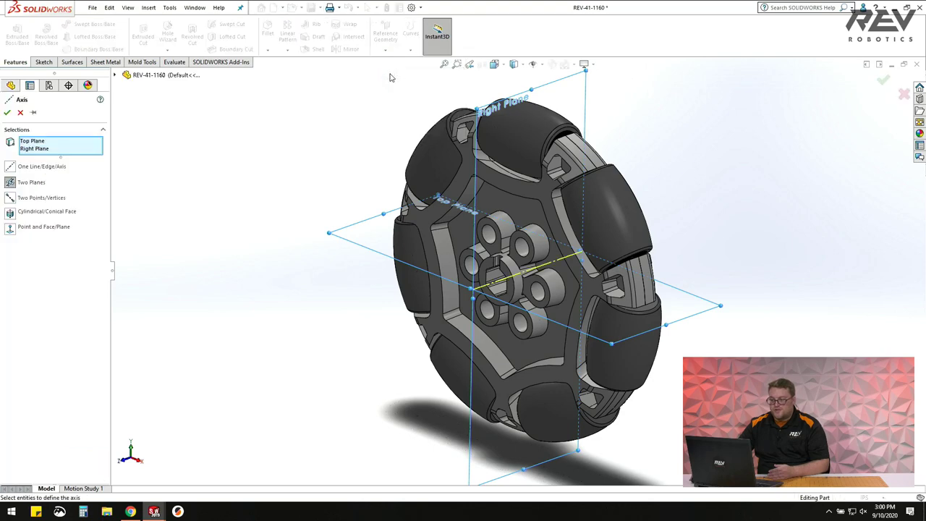
mouse_move(487, 294)
middle_down()
mouse_move(499, 298)
mouse_move(477, 288)
middle_up()
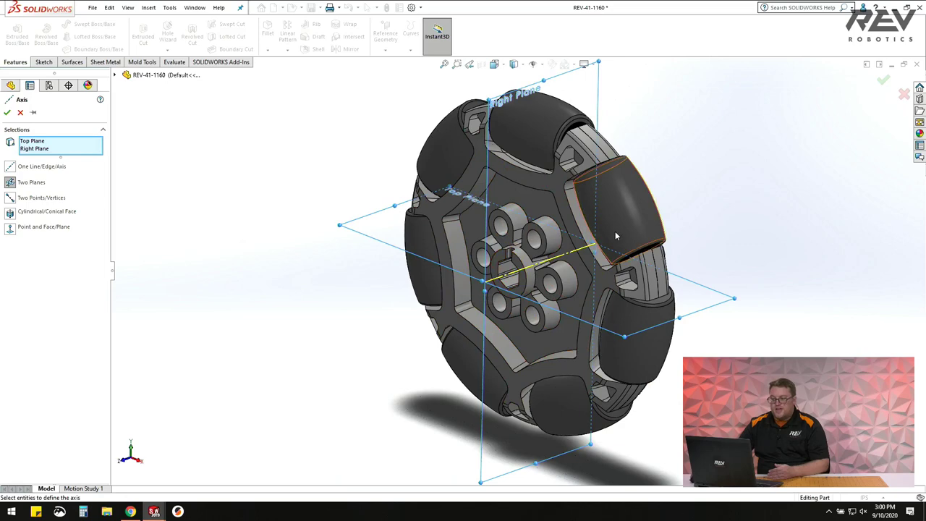
click(7, 112)
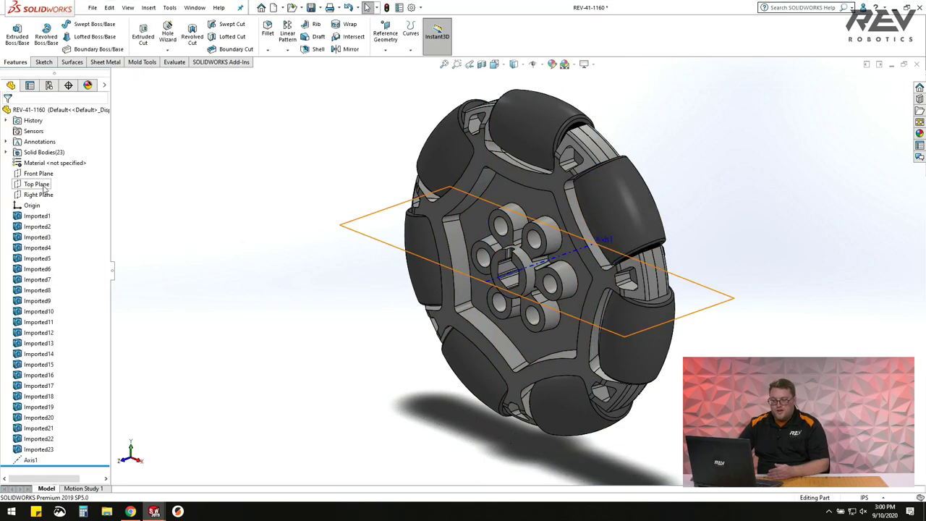
Highlight the new reference axis and examine its alignment with the wheel's hex bore.
click(29, 460)
middle_drag(303, 334, 449, 327)
key(ctrl+8)
key(ctrl+shift+z)
key(Escape)
Switch to the Assem1 assembly, then find and highlight the new axis among the REV-41-1160 component's features.
click(194, 8)
click(210, 120)
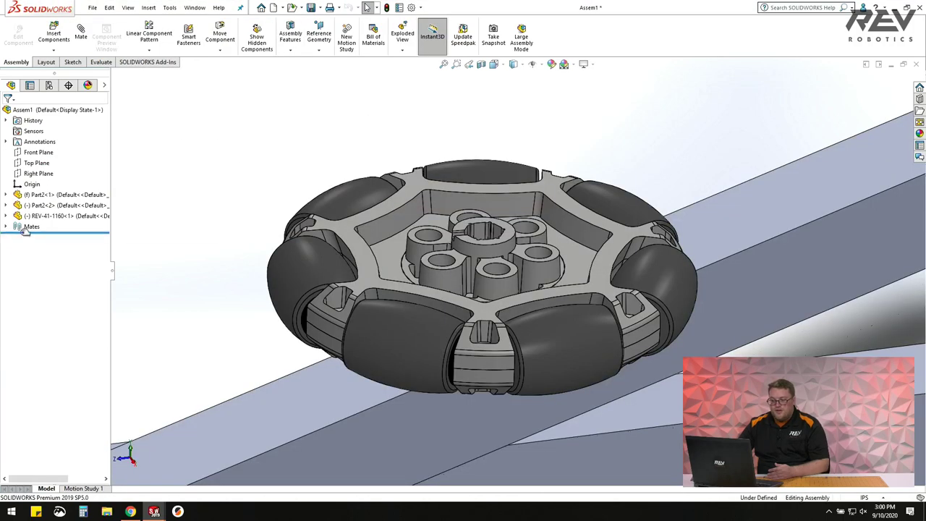
click(47, 216)
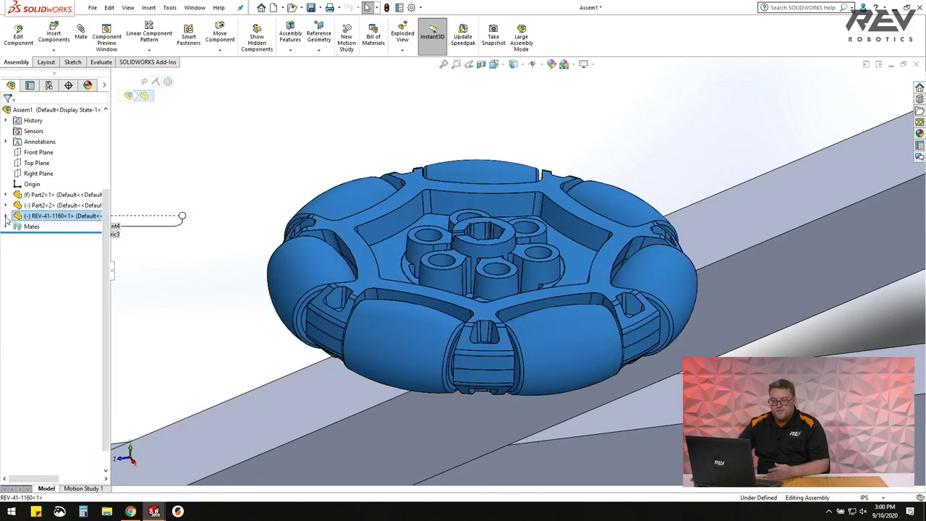
click(5, 217)
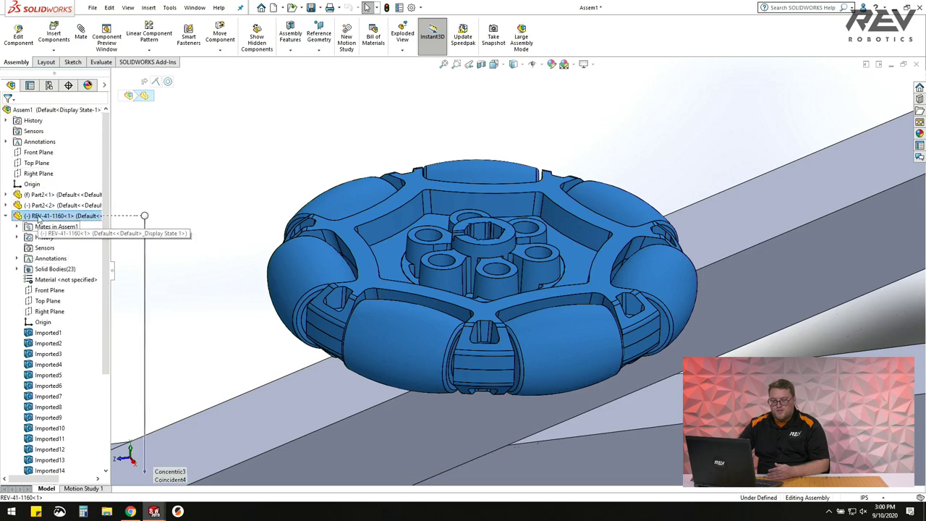
scroll(45, 283, down, 4)
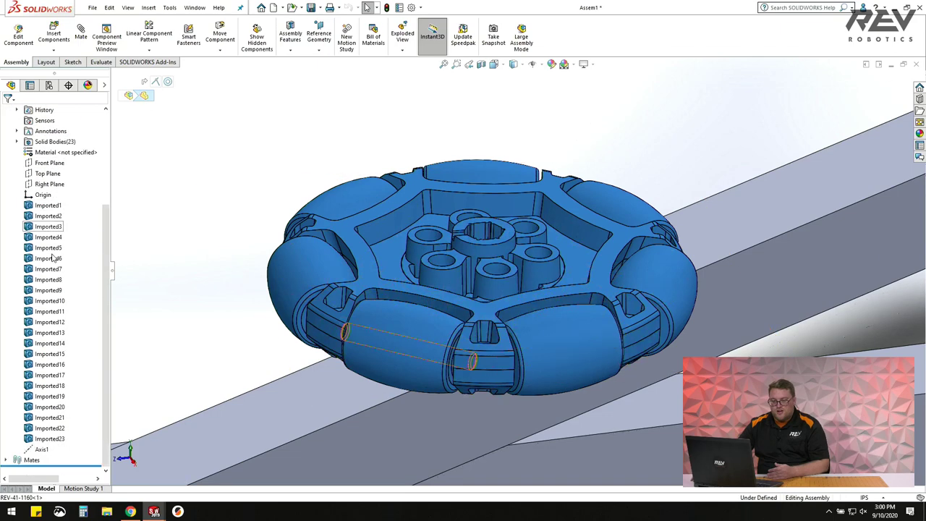
click(40, 450)
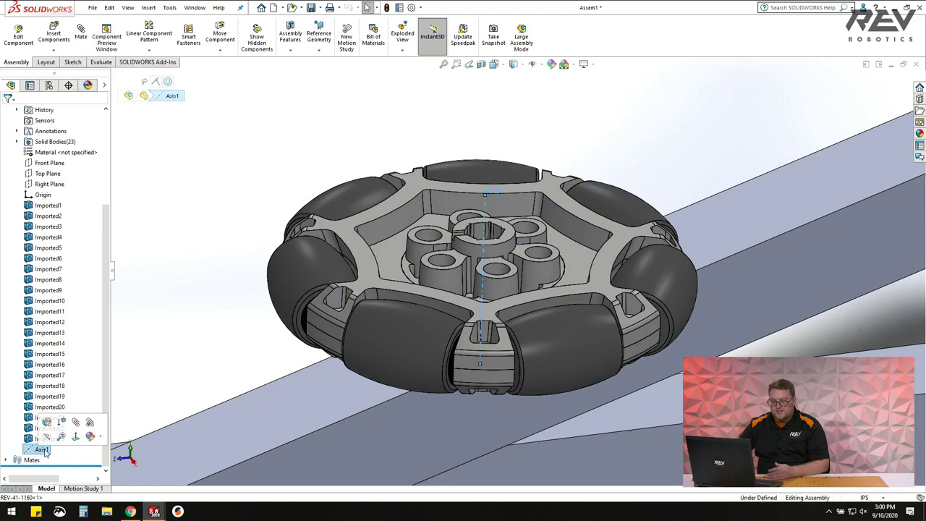
key(f)
middle_drag(335, 204, 532, 284)
scroll(406, 299, up, 3)
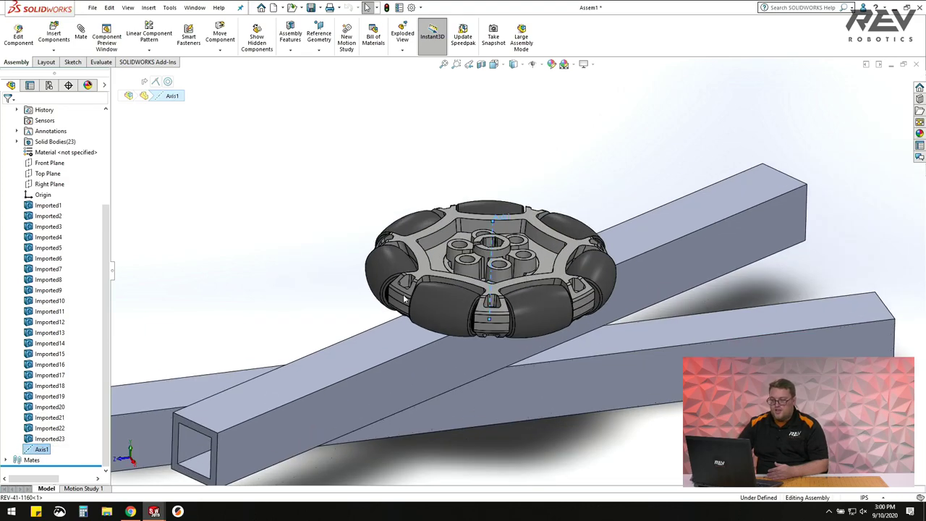
Examine the wheel's hub, bore and bosses up close and its placement against the square tubes from several angles.
click(577, 175)
scroll(450, 273, up, 3)
middle_drag(450, 273, 405, 399)
scroll(574, 258, down, 2)
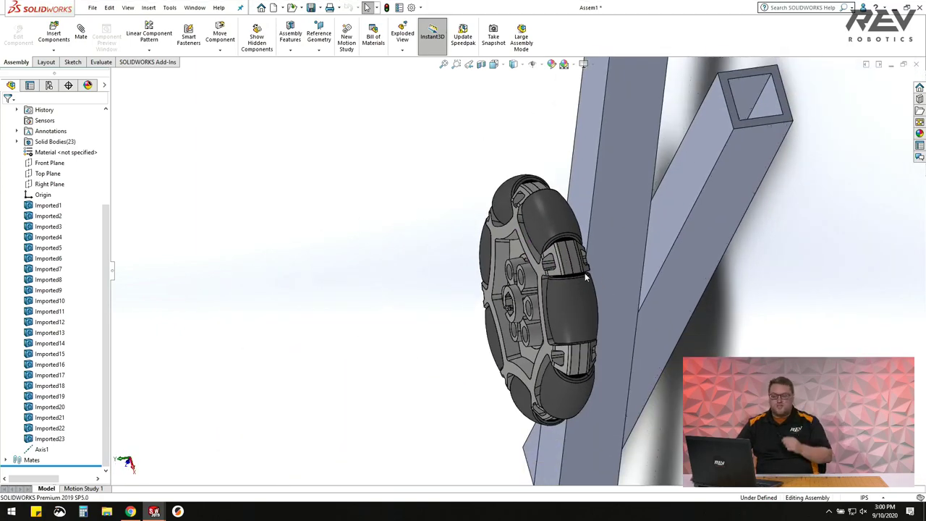
middle_drag(579, 277, 544, 303)
scroll(454, 231, up, 3)
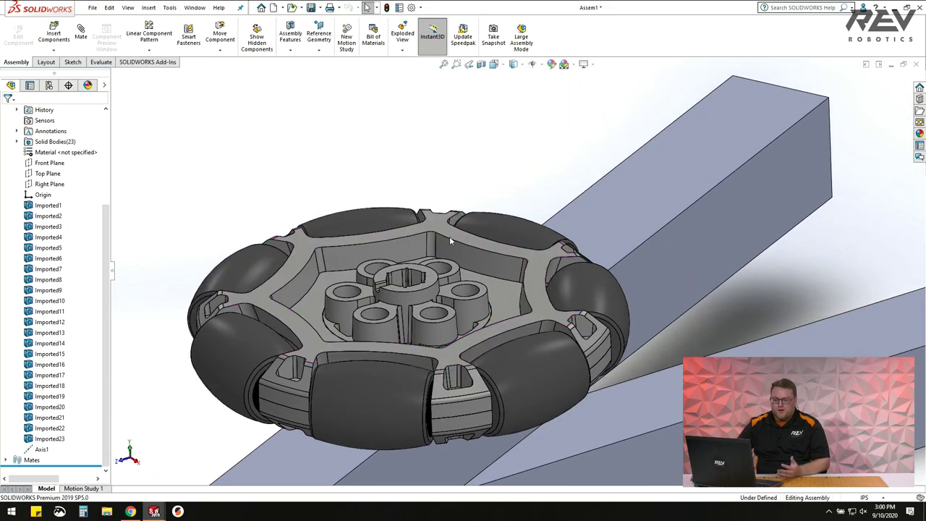
scroll(445, 237, up, 2)
scroll(452, 324, up, 3)
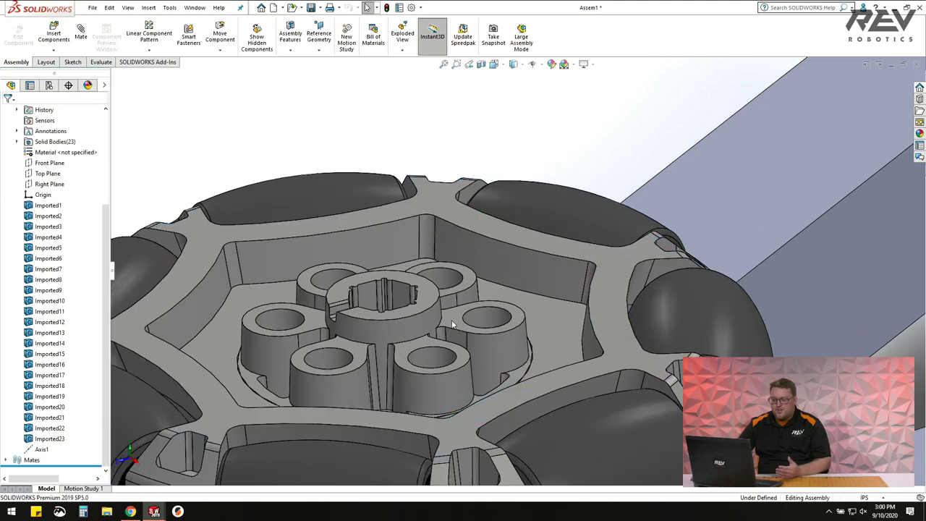
scroll(452, 324, down, 3)
scroll(455, 317, up, 5)
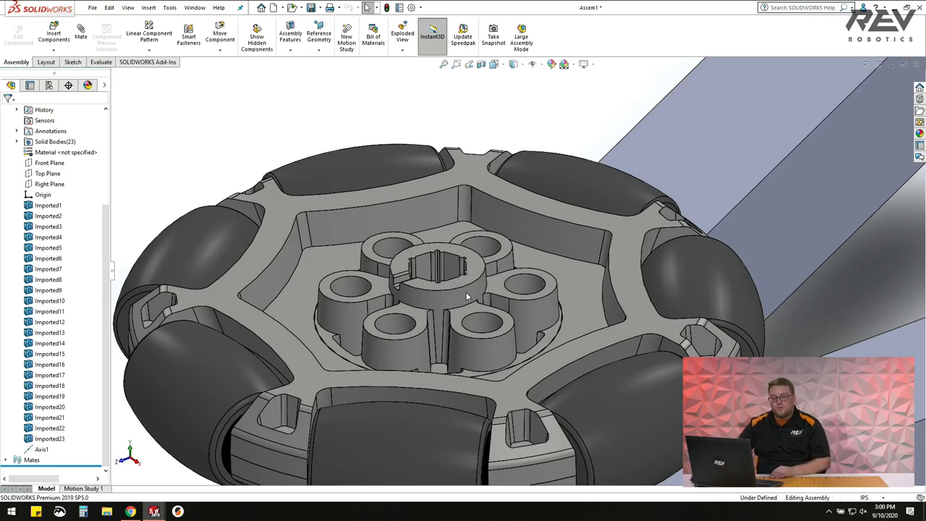
scroll(470, 289, down, 4)
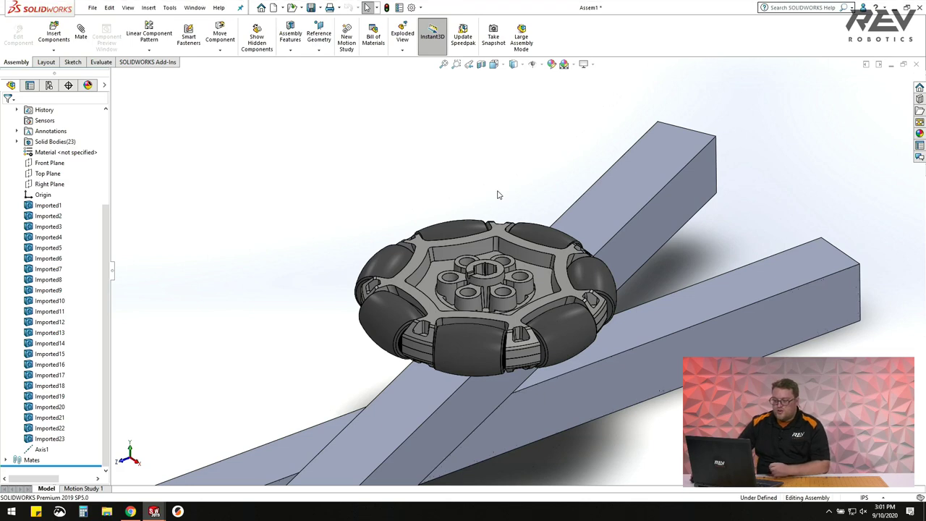
Collapse all expanded items in the assembly's feature tree and make the tree slightly narrower.
right_click(81, 193)
click(108, 199)
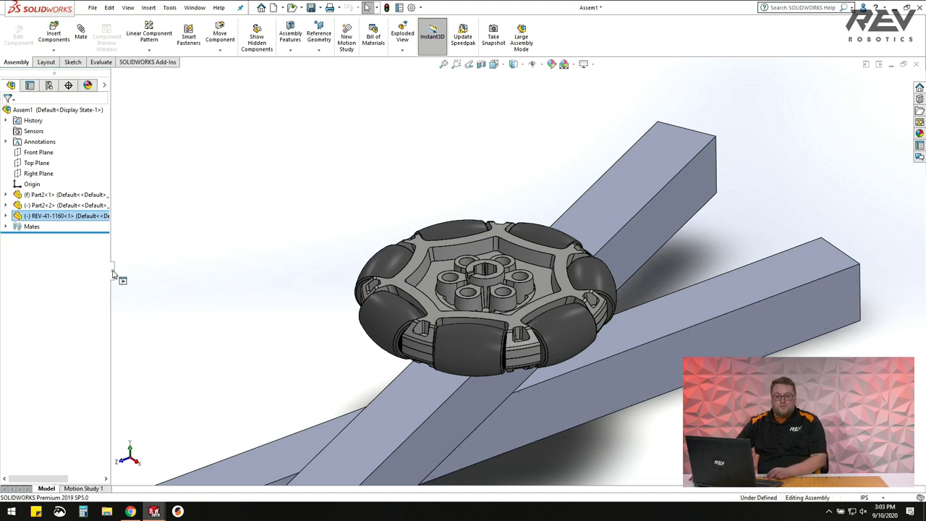
drag(113, 274, 100, 273)
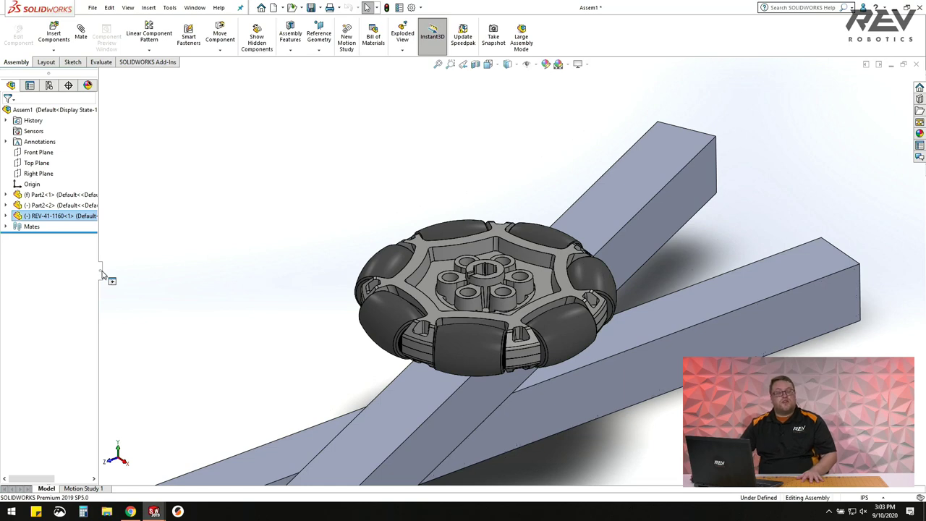
scroll(485, 309, down, 3)
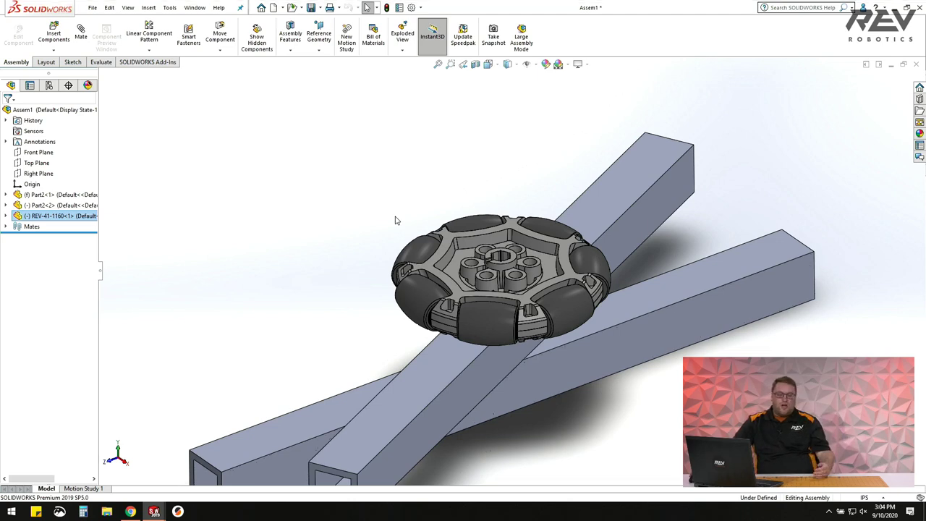
middle_drag(395, 220, 513, 334)
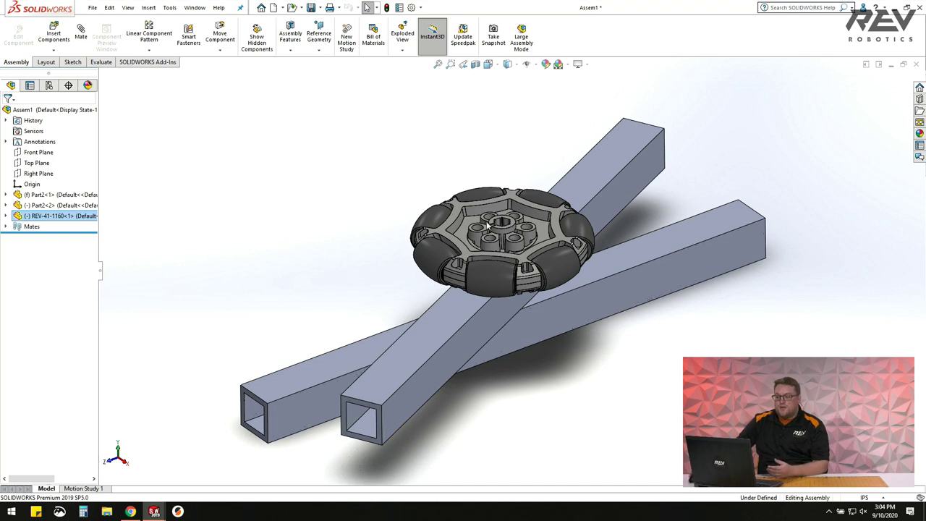